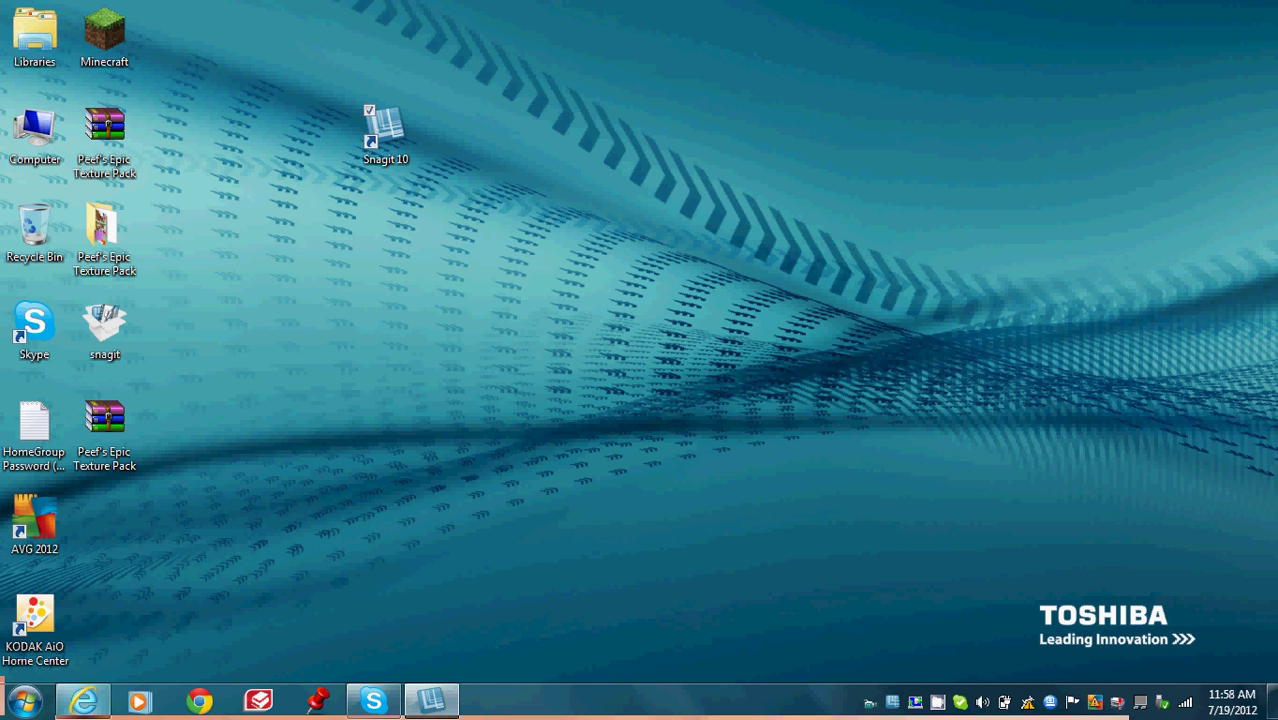
Step: Open Internet Explorer and go to the Google home page
left_click(84, 700)
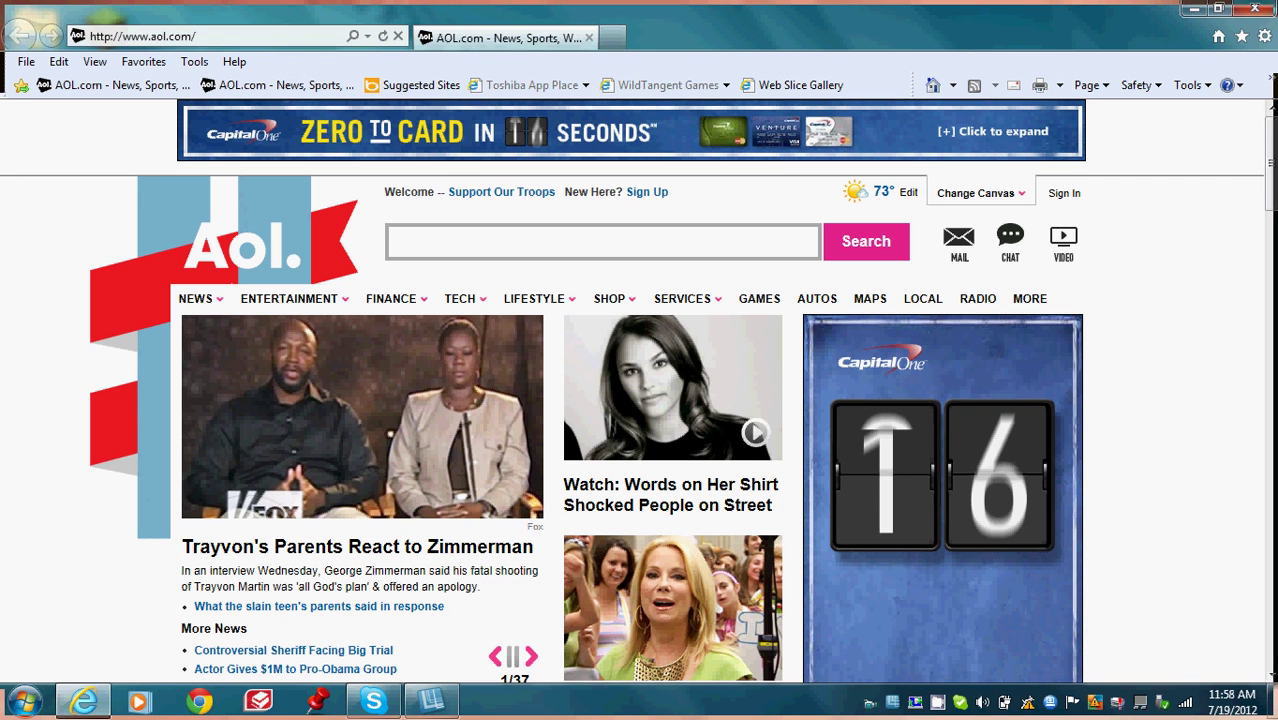
left_click(90, 36)
type("google")
key("Return")
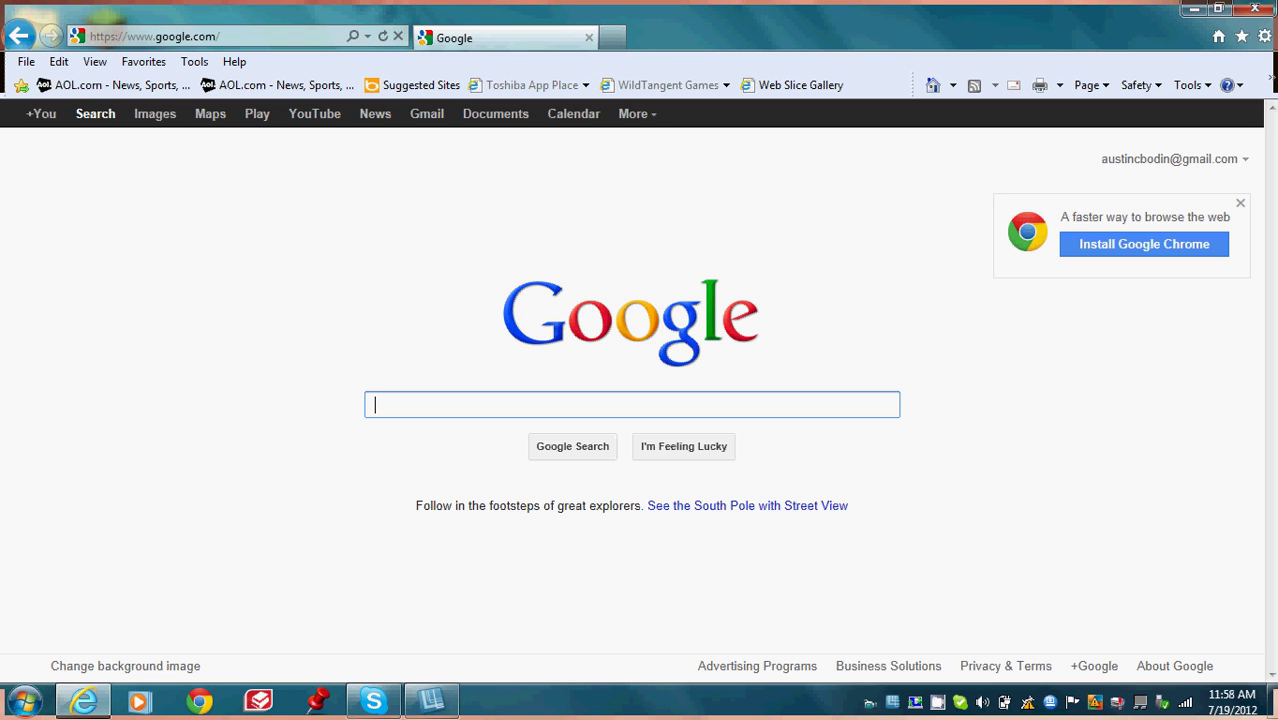
Step: Search Google for "good texture pack editer for minecraft" and look through the results
type("good ")
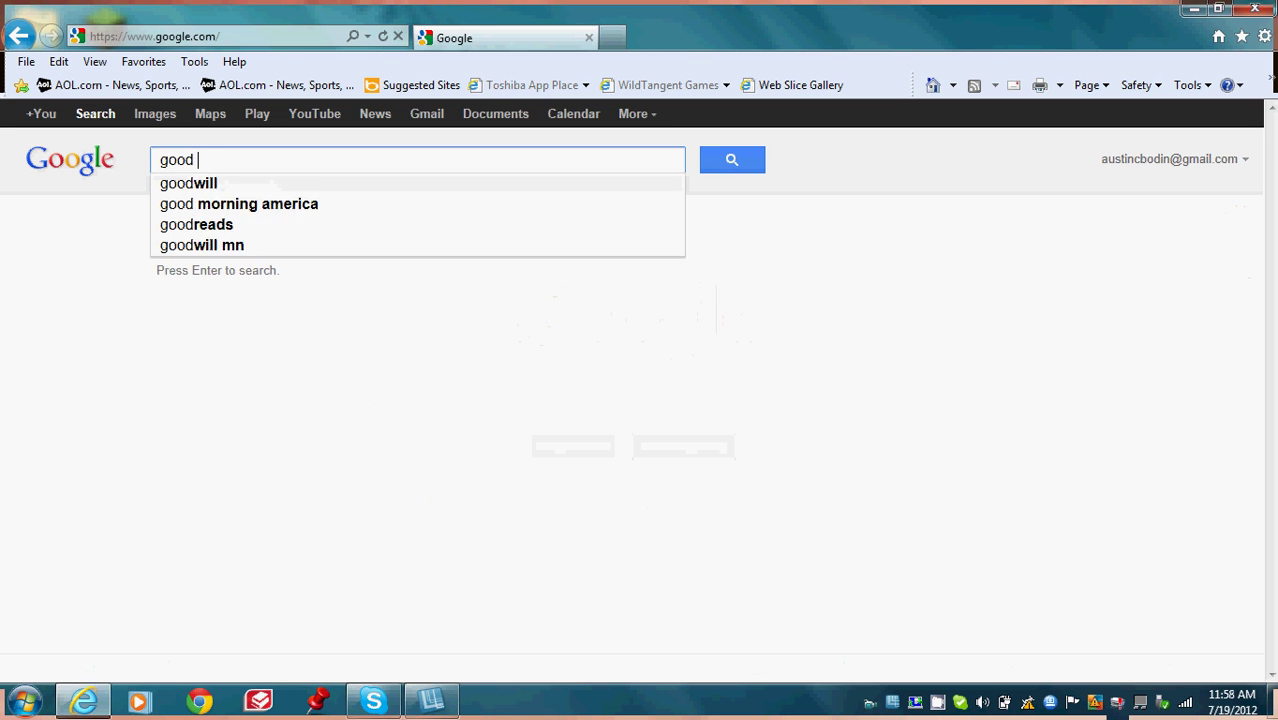
type("tex")
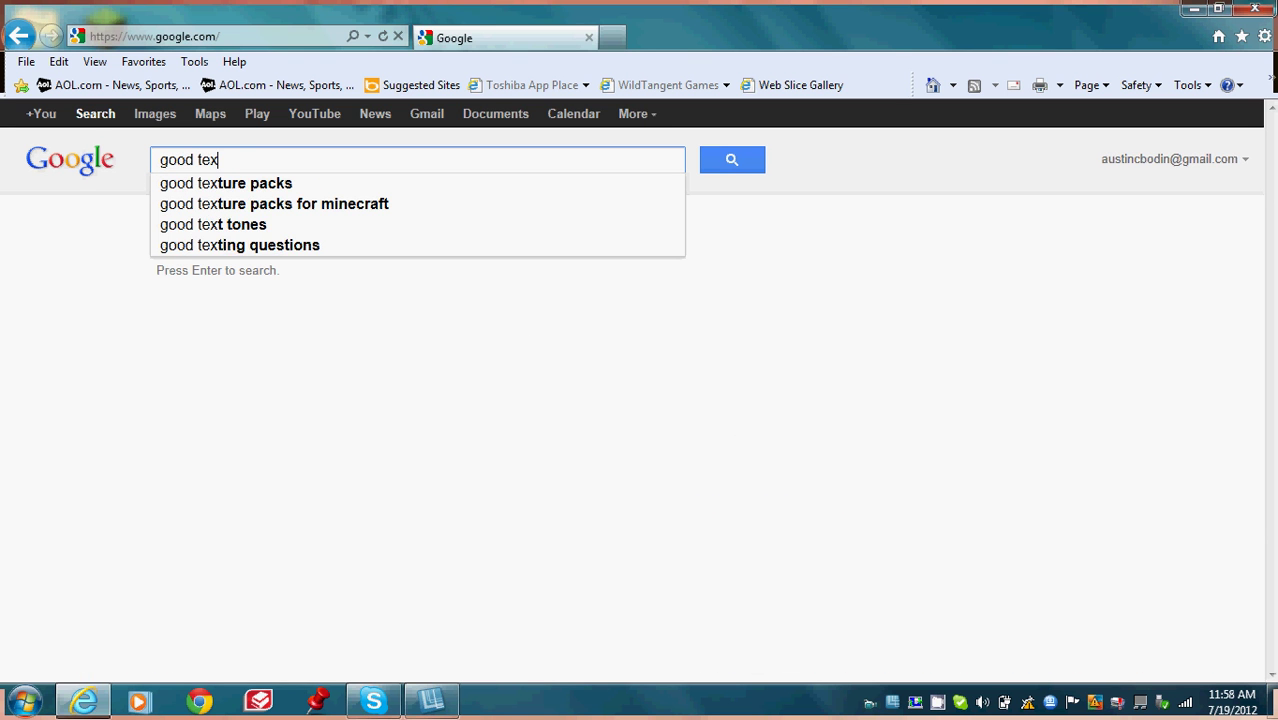
type("ture pac")
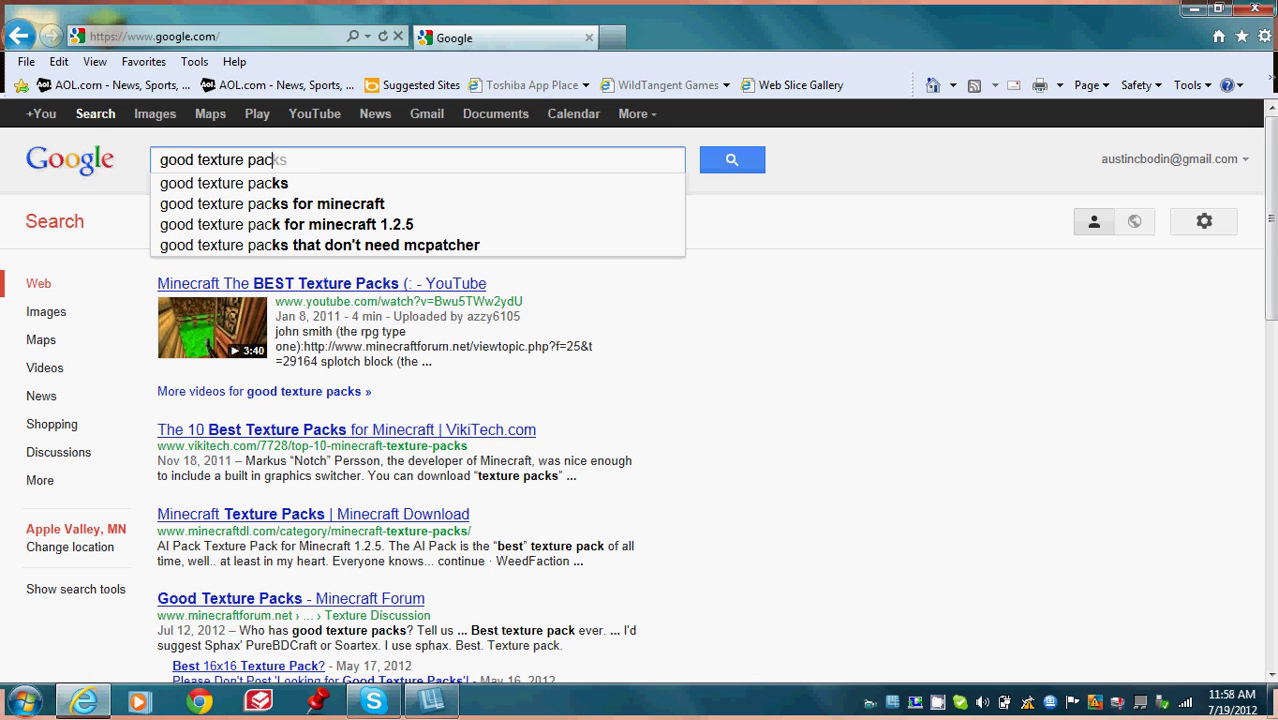
type("k edite")
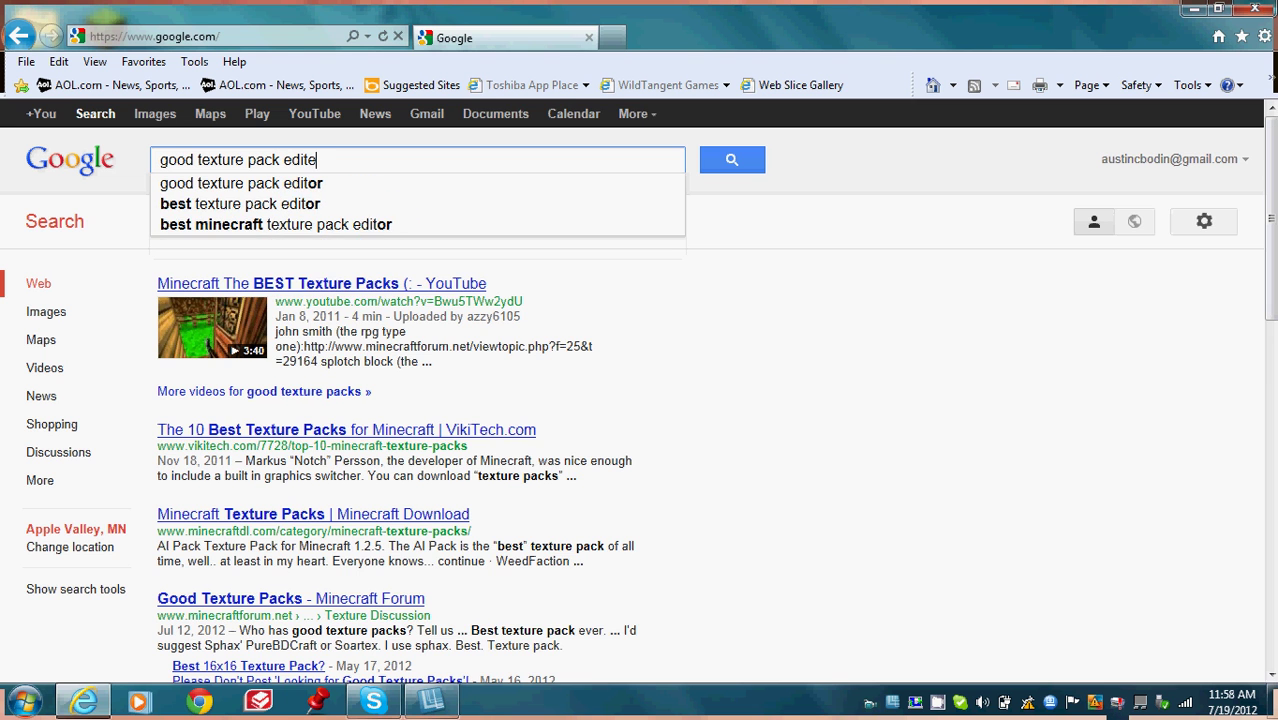
type("r for")
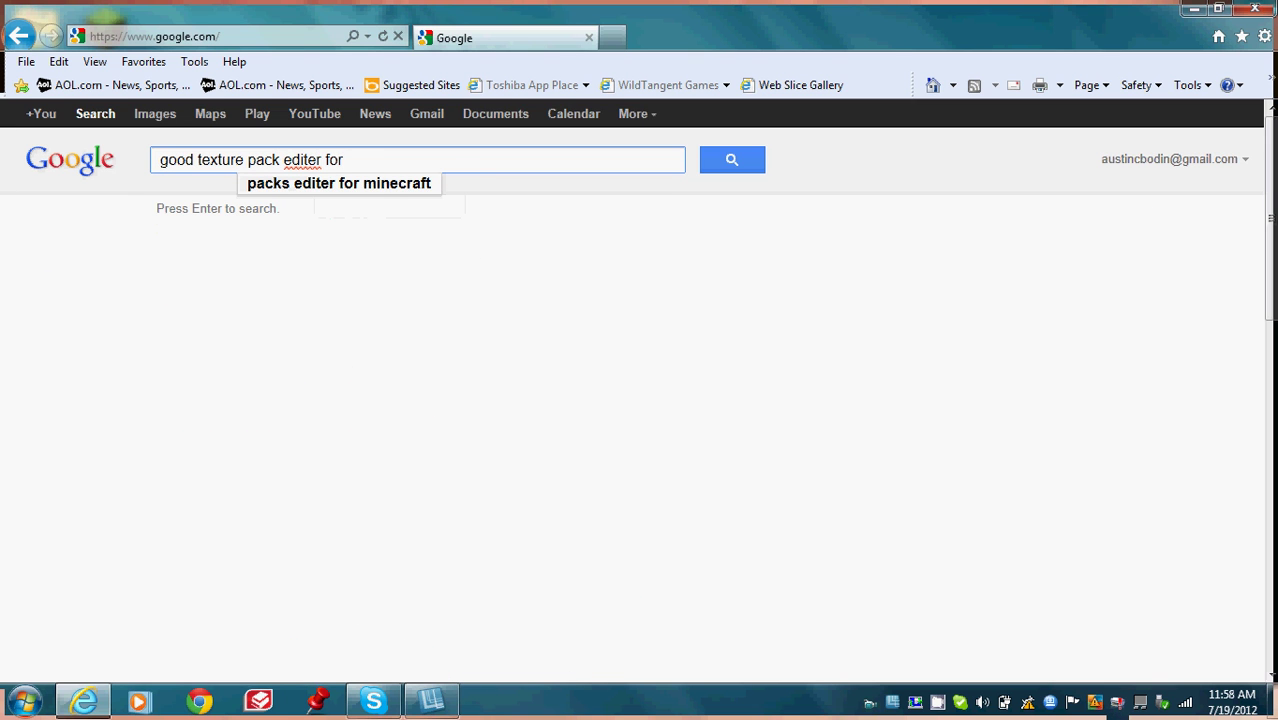
type(" minecraf")
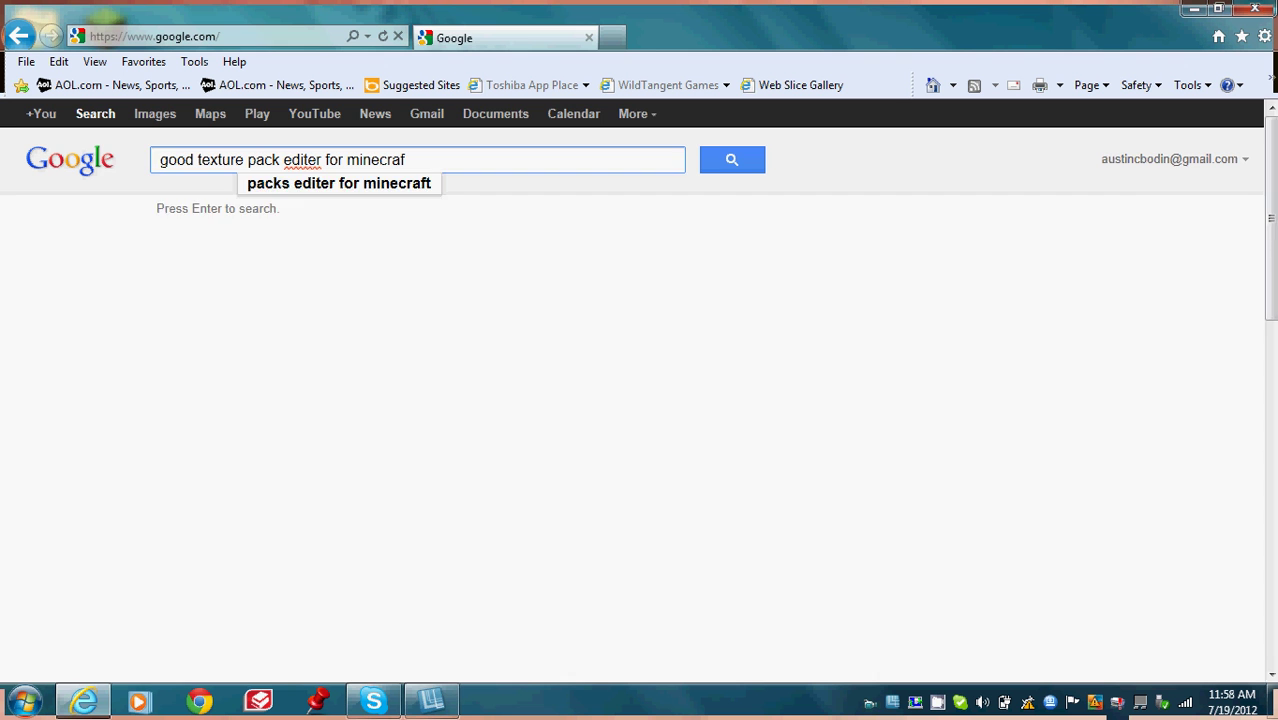
type("t")
key("Return")
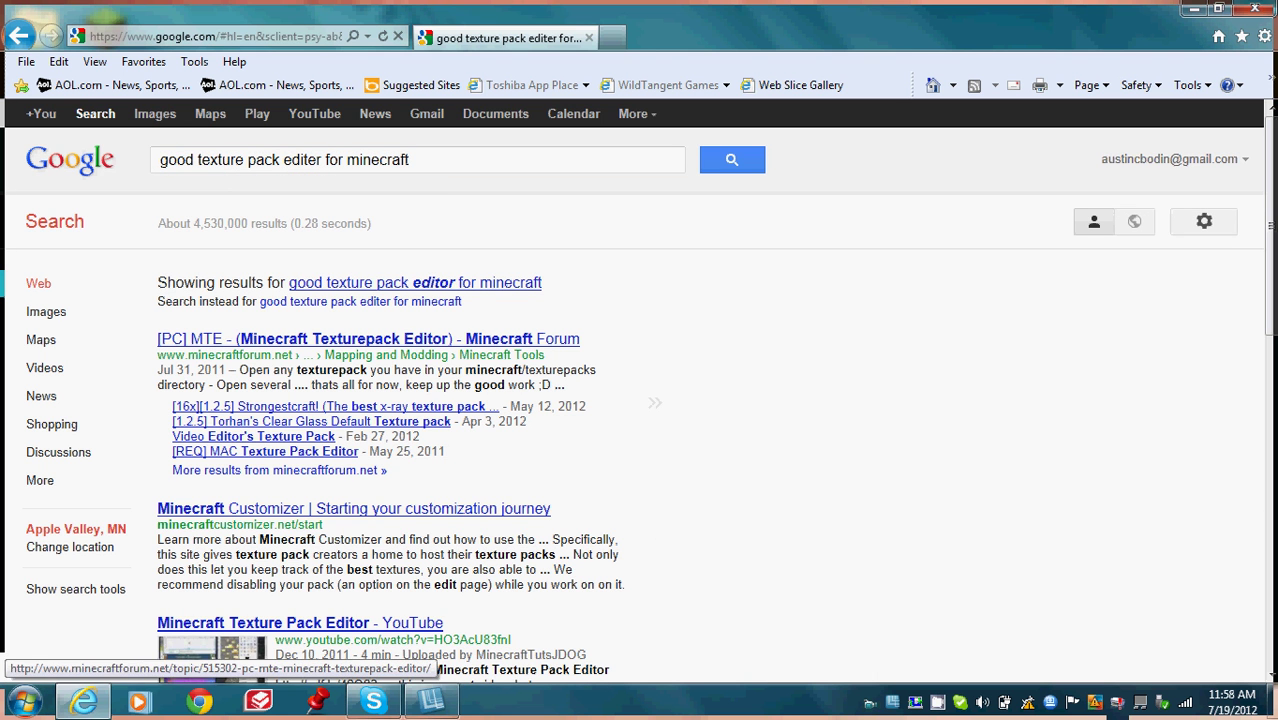
scroll(640, 400, "down", 4)
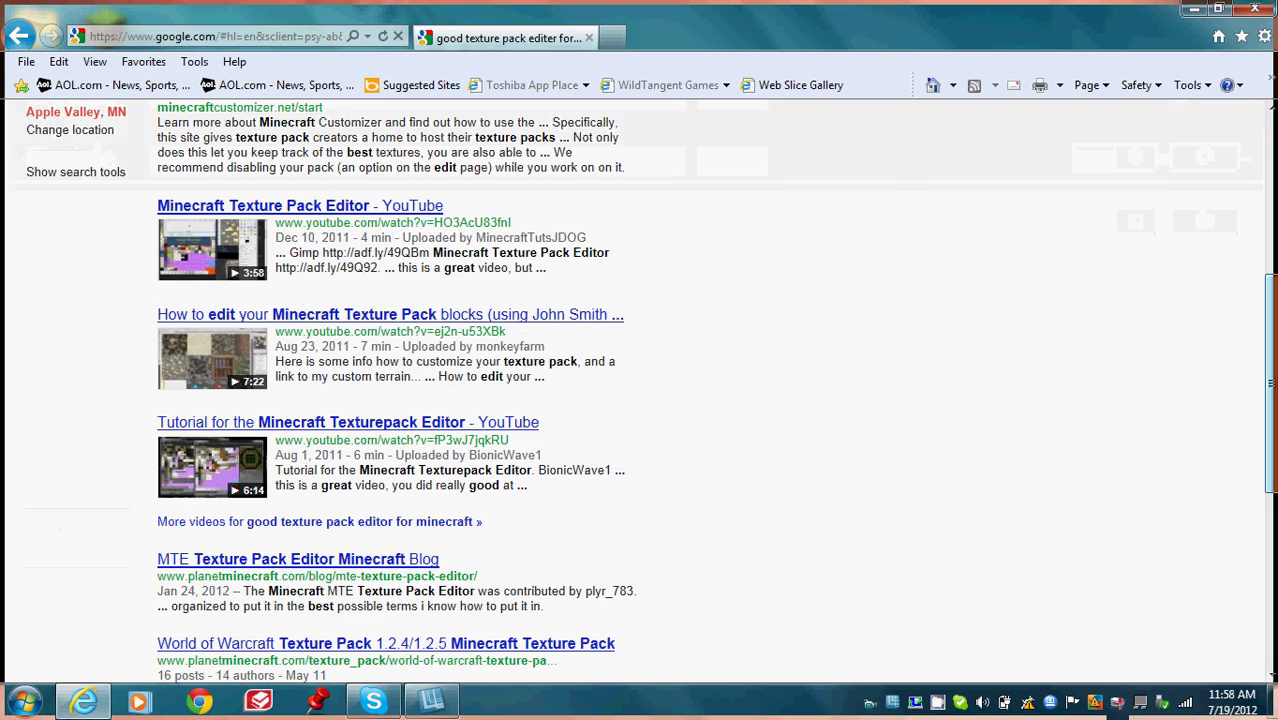
scroll(640, 400, "down", 5)
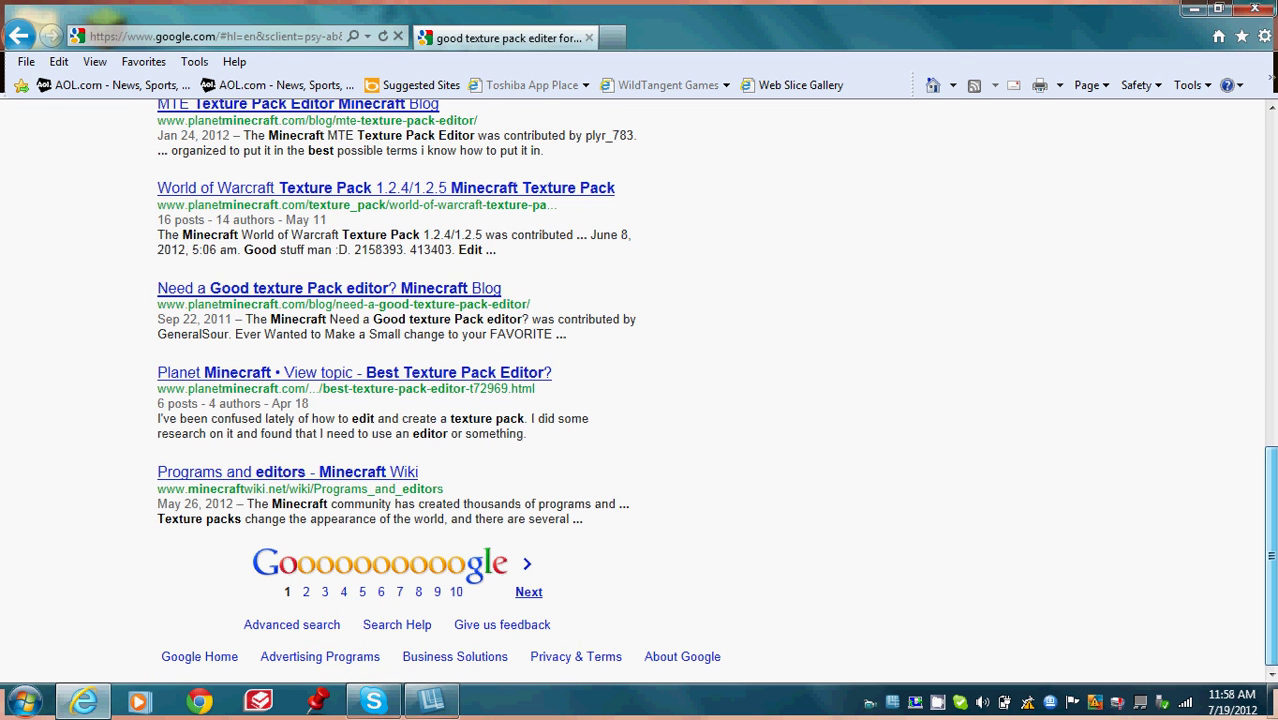
scroll(640, 400, "up", 9)
Step: Search Google for "paint.net", view the download-paint-net.com page from the results, and close the browser
triple_click(300, 160)
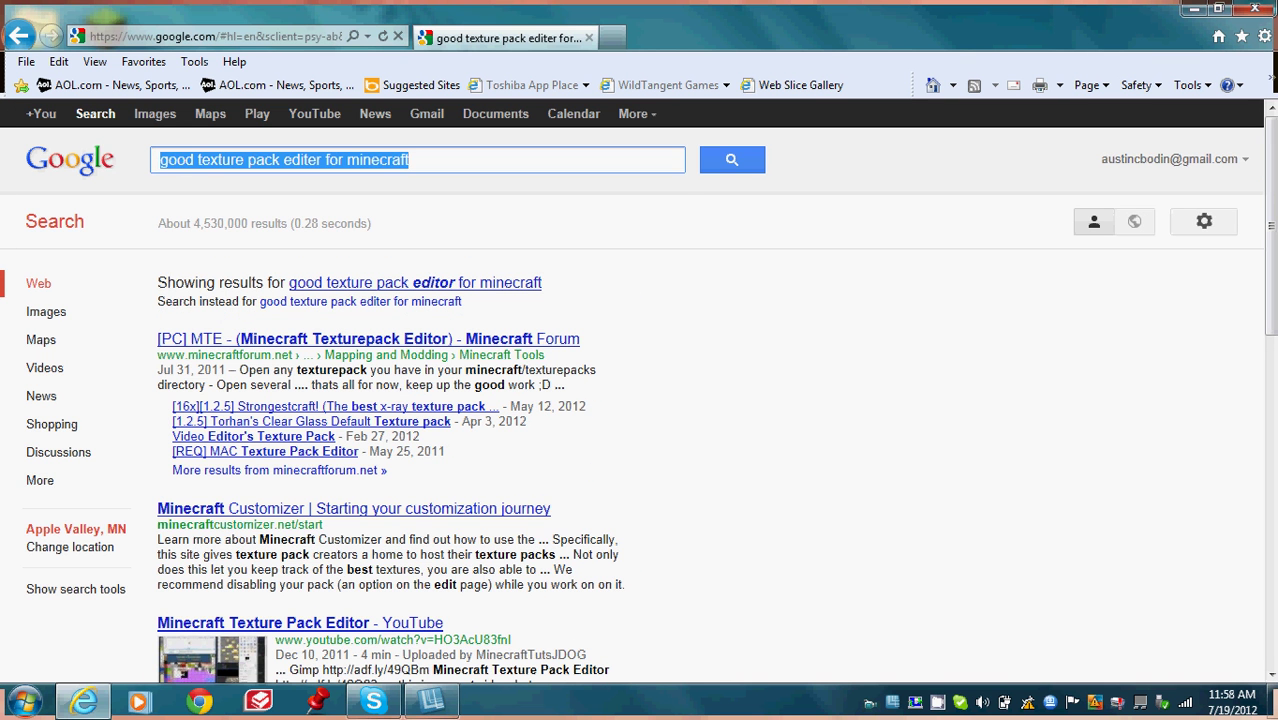
type("paint.n")
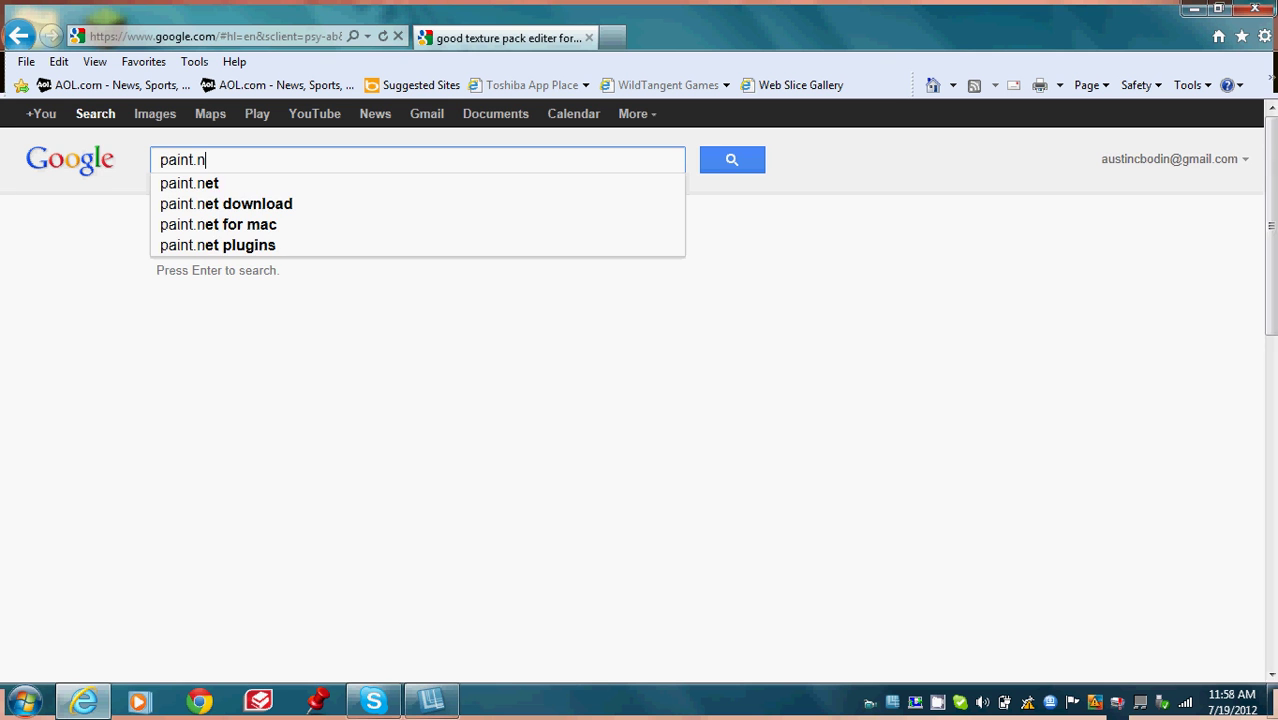
type("et")
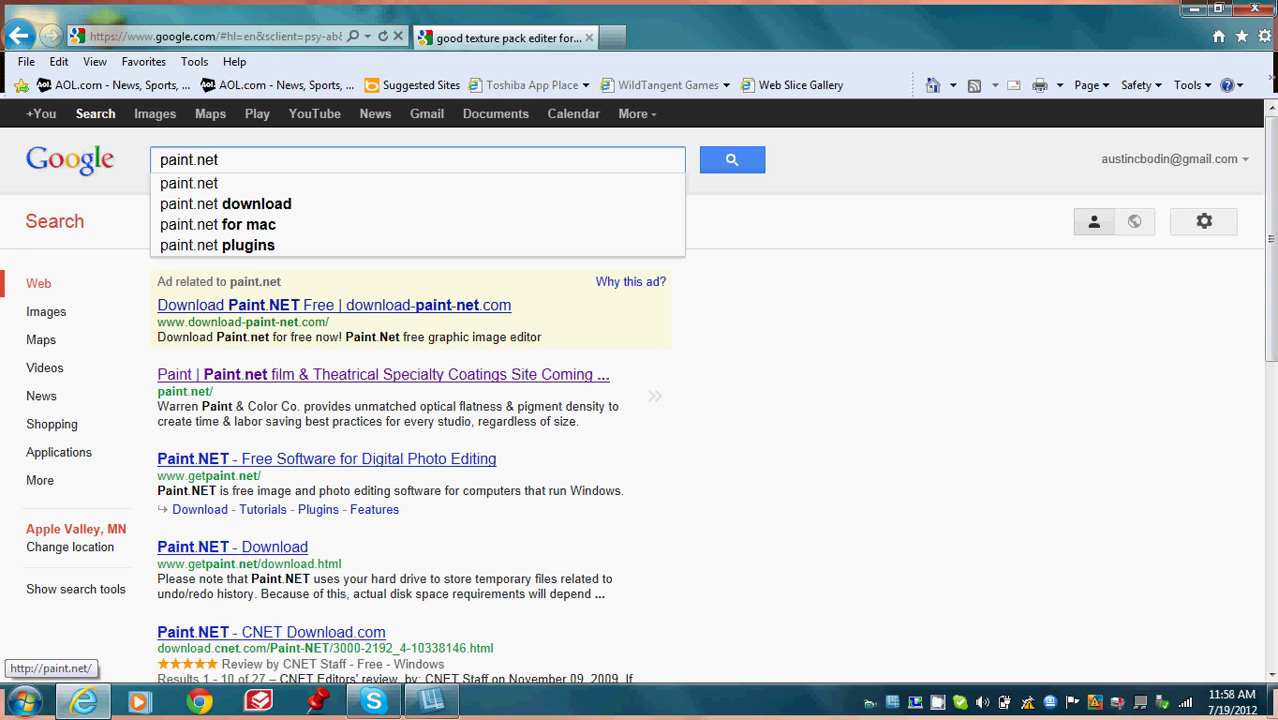
left_click(590, 375)
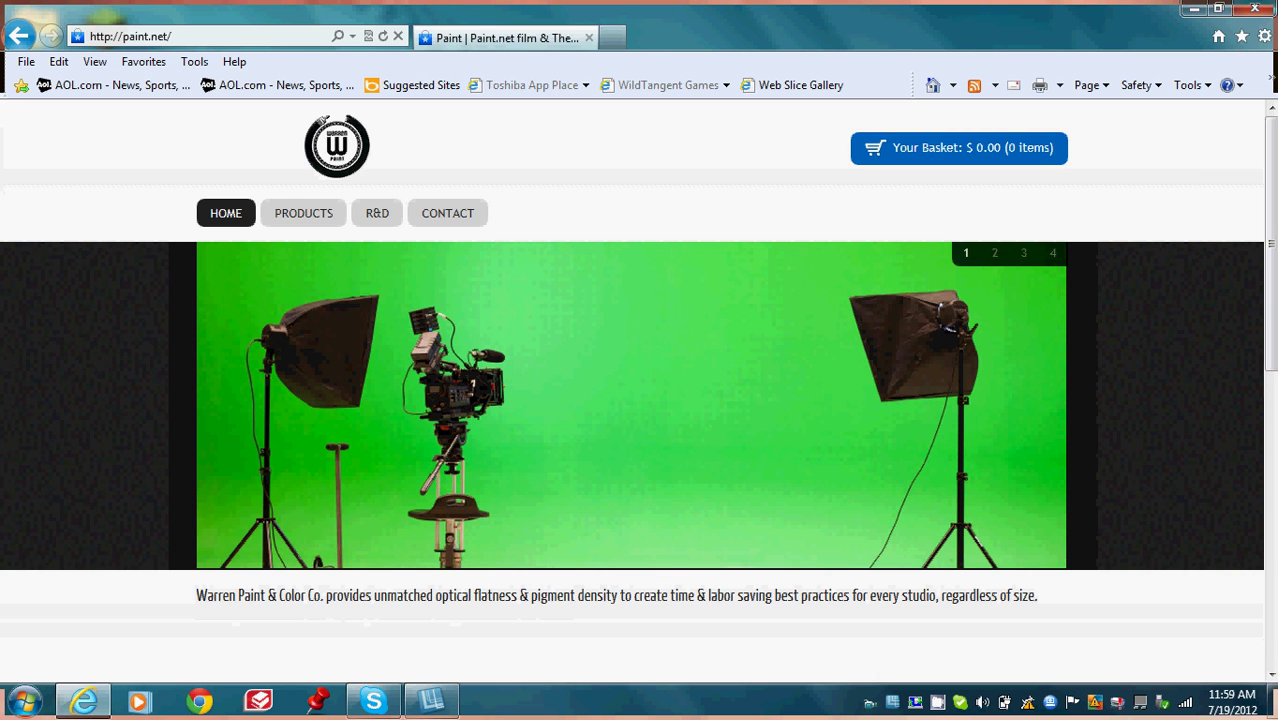
left_click(18, 36)
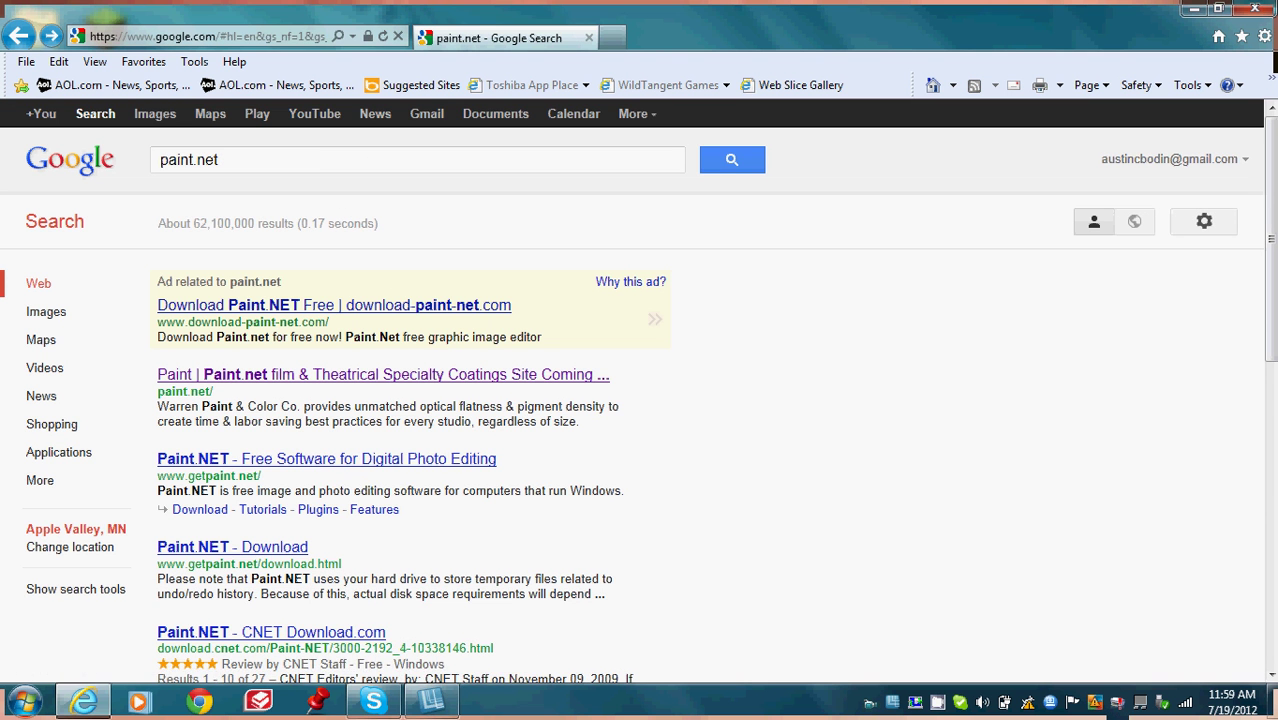
left_click(330, 305)
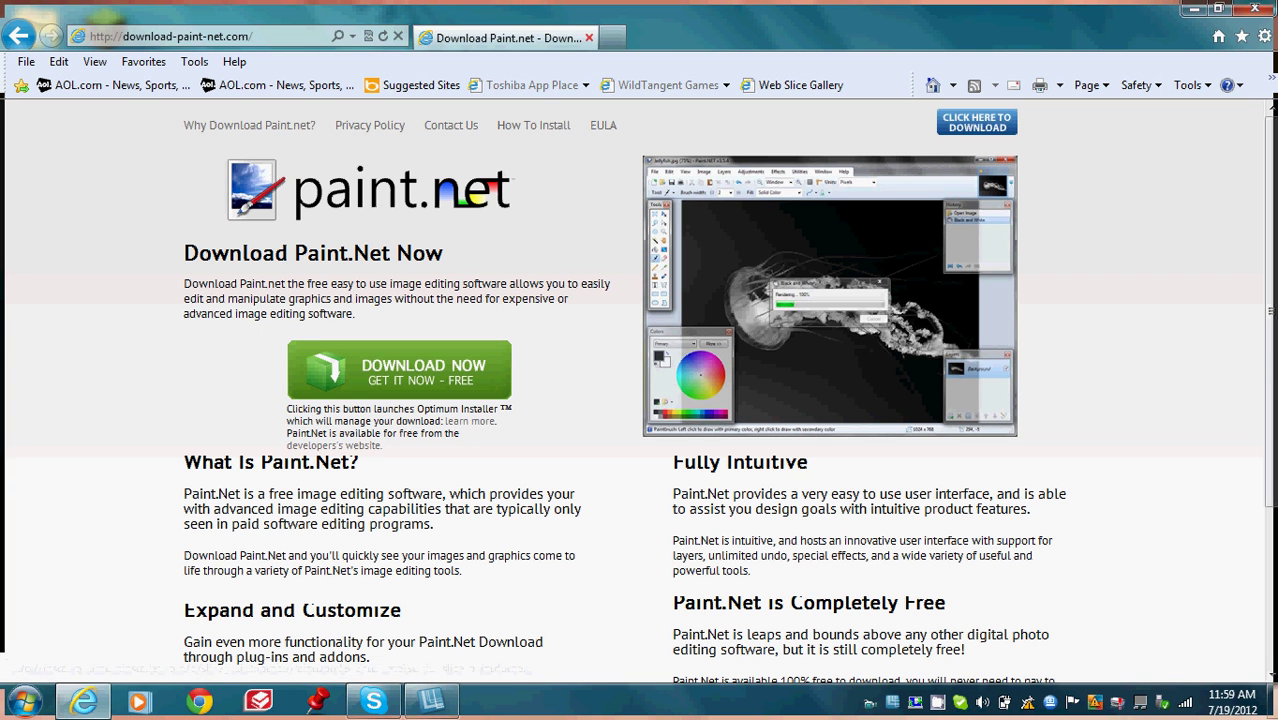
left_click(589, 38)
Step: Launch the installed Paint.NET program to view its workspace, and close it again
key("super")
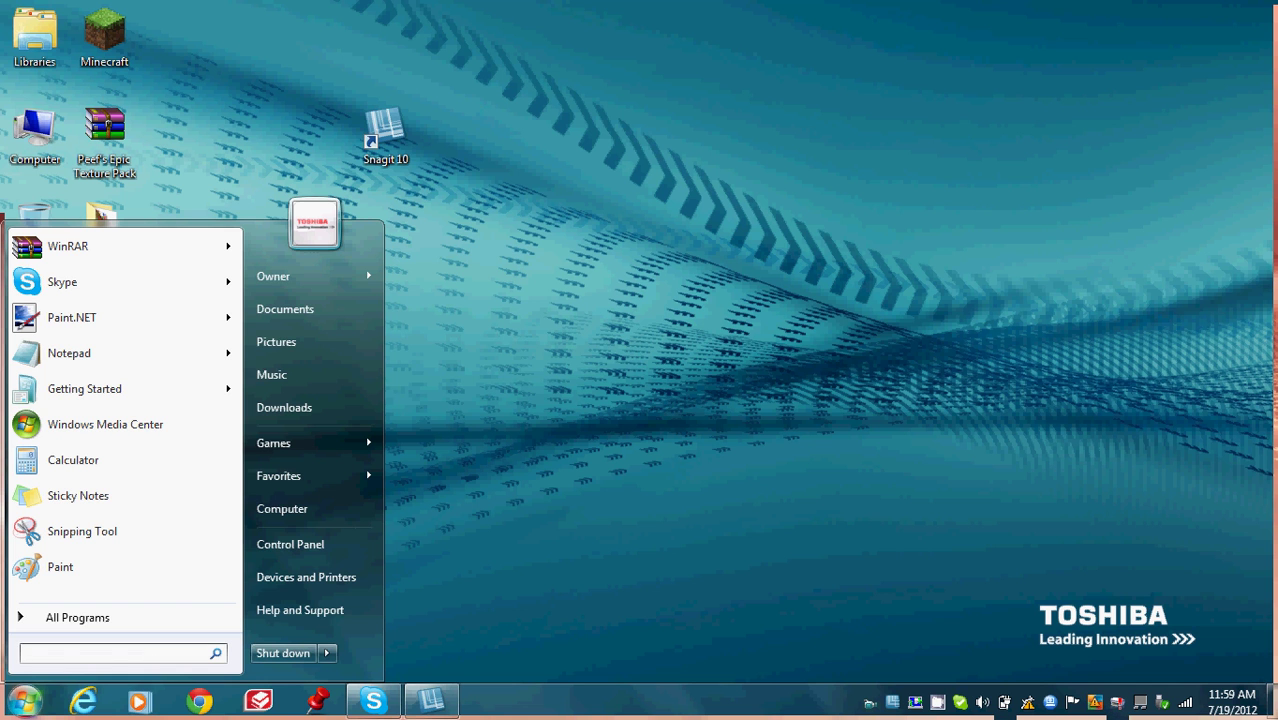
left_click(72, 318)
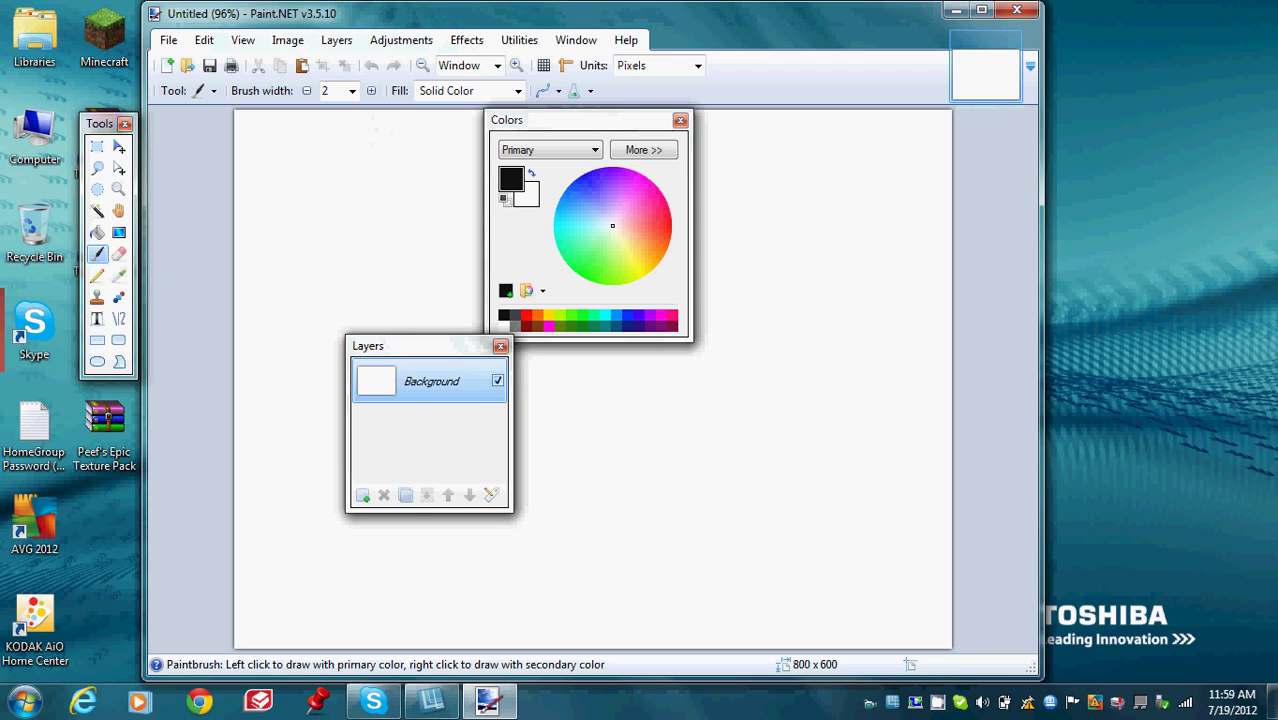
left_click_drag(600, 13, 619, 22)
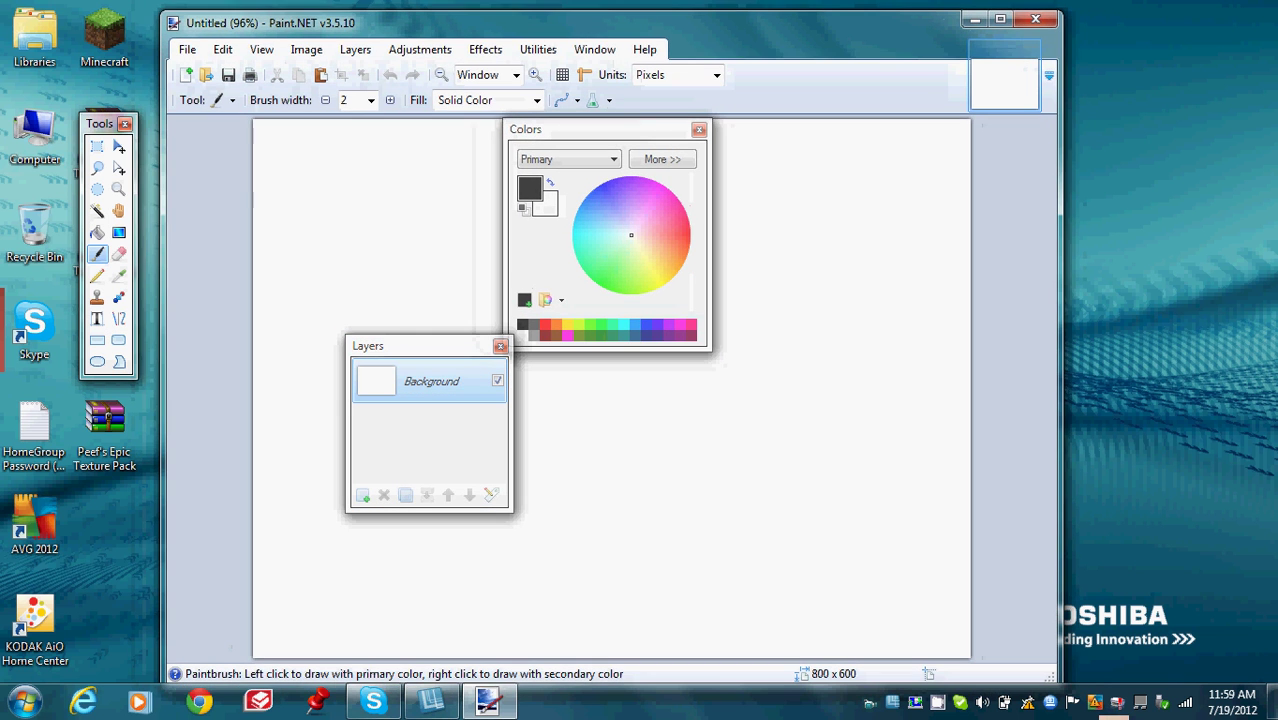
left_click(1036, 19)
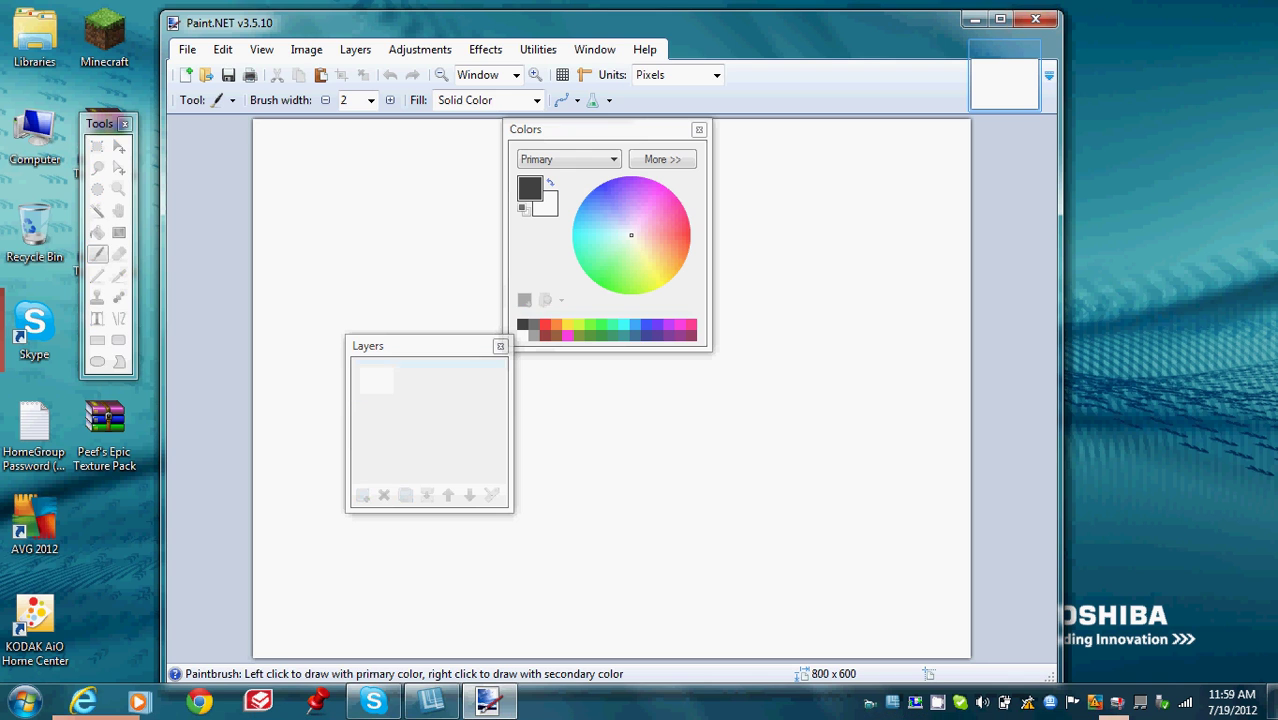
key("alt+F4")
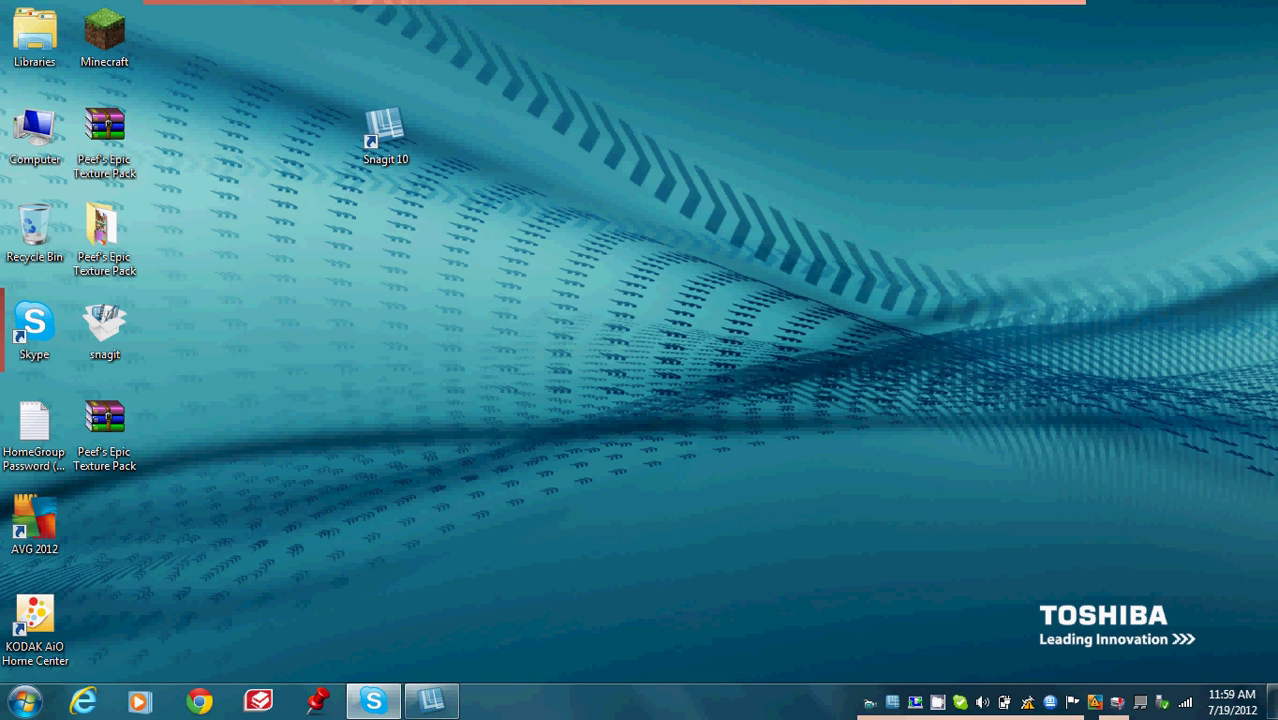
Step: Create a new folder on the desktop and place it near the middle of the empty area
mouse_move(431, 701)
right_click(322, 345)
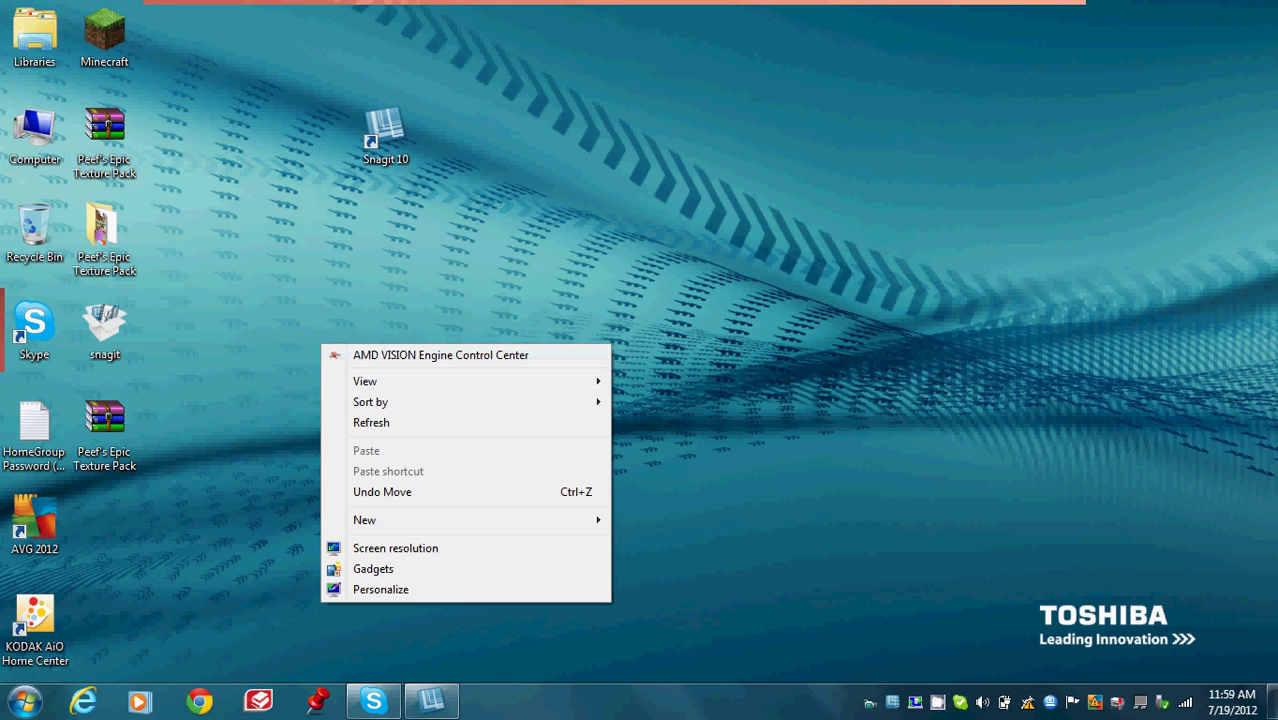
mouse_move(365, 520)
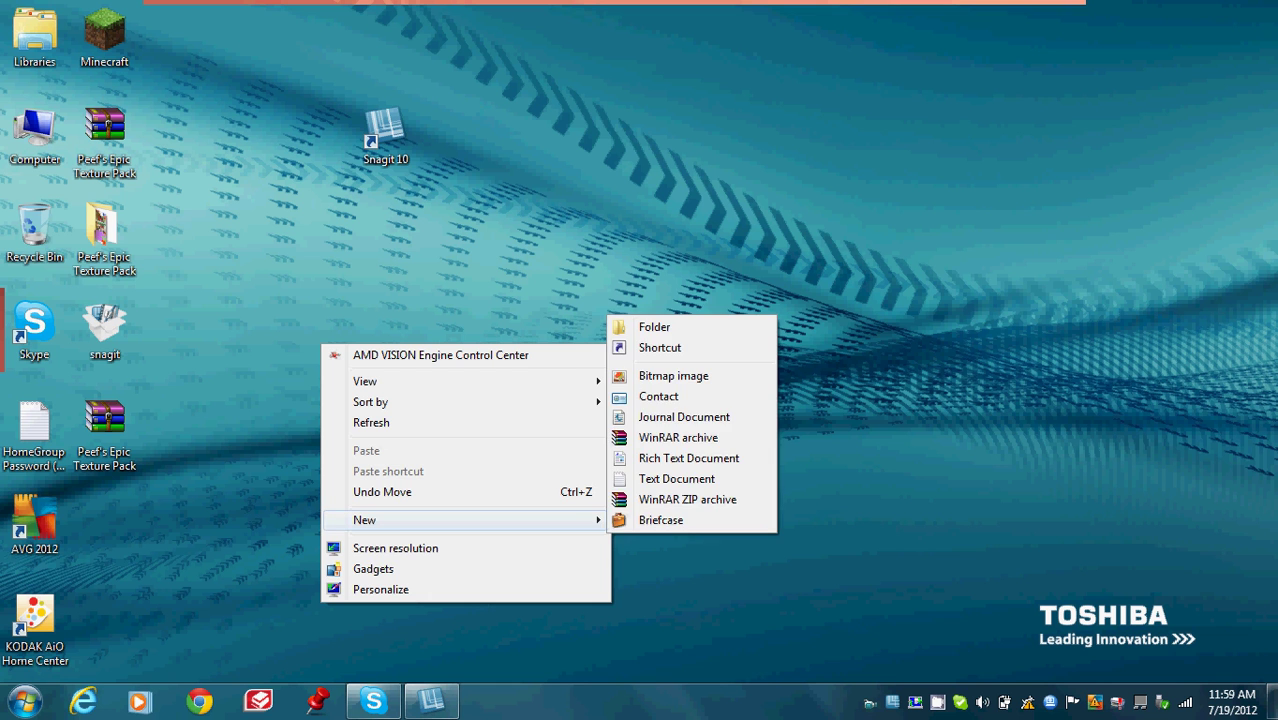
left_click(660, 326)
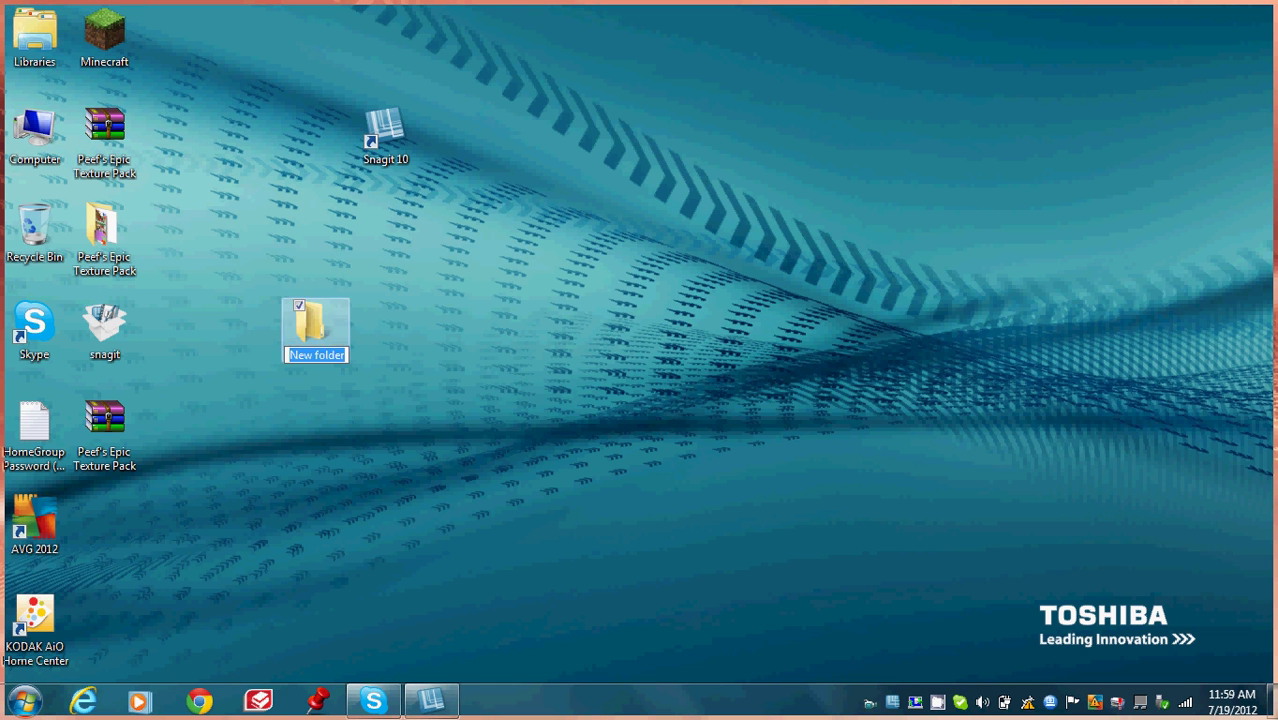
left_click_drag(316, 325, 727, 325)
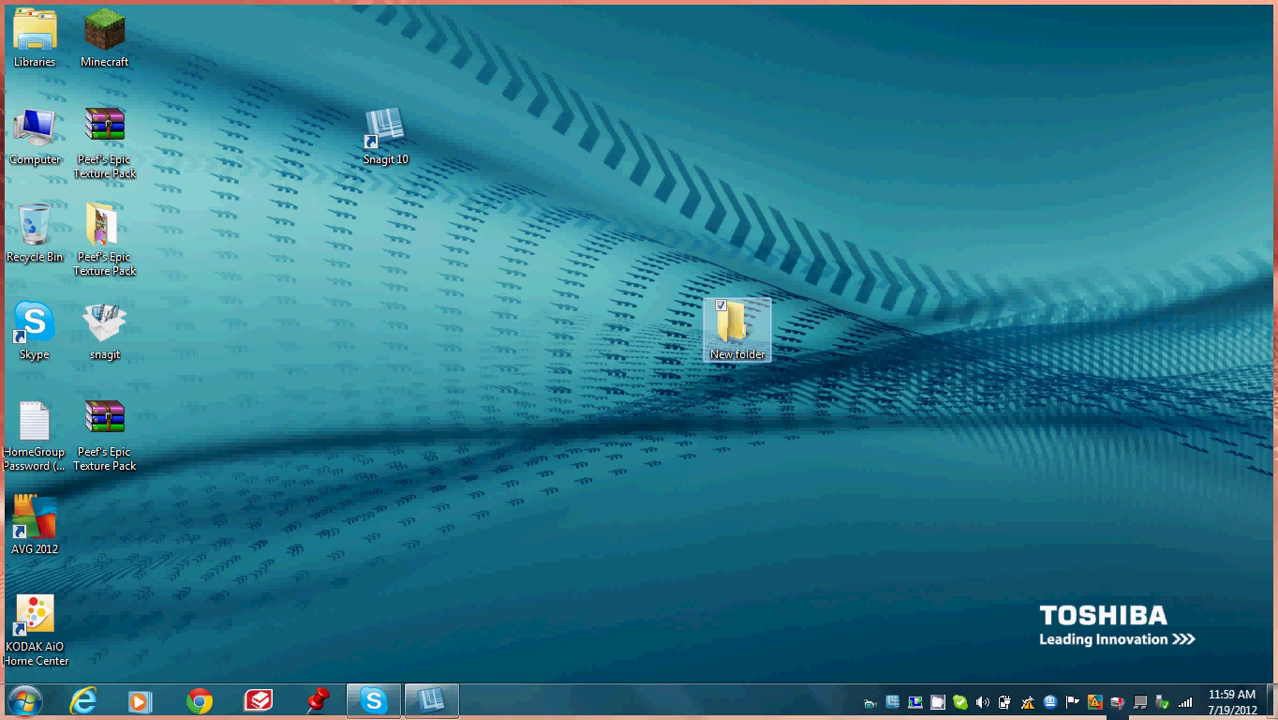
Step: Open the new desktop folder to check its contents, and close its window
double_click(729, 325)
left_click(873, 87)
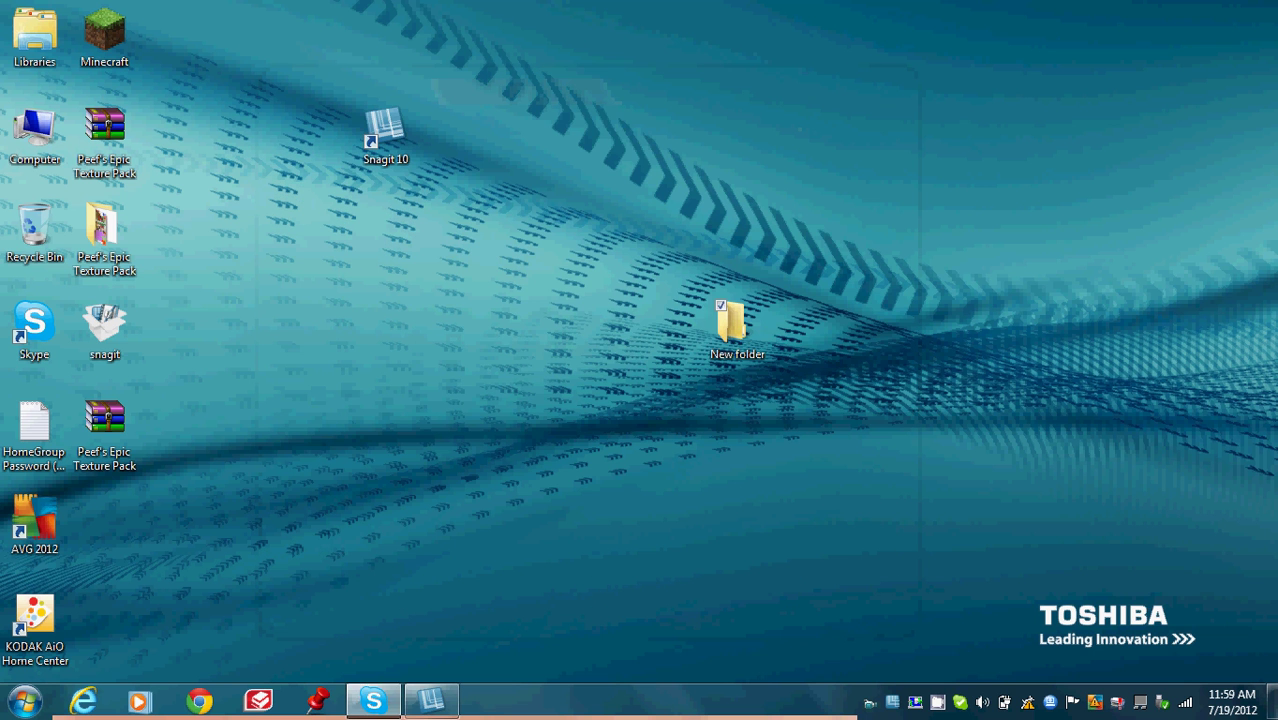
double_click(733, 325)
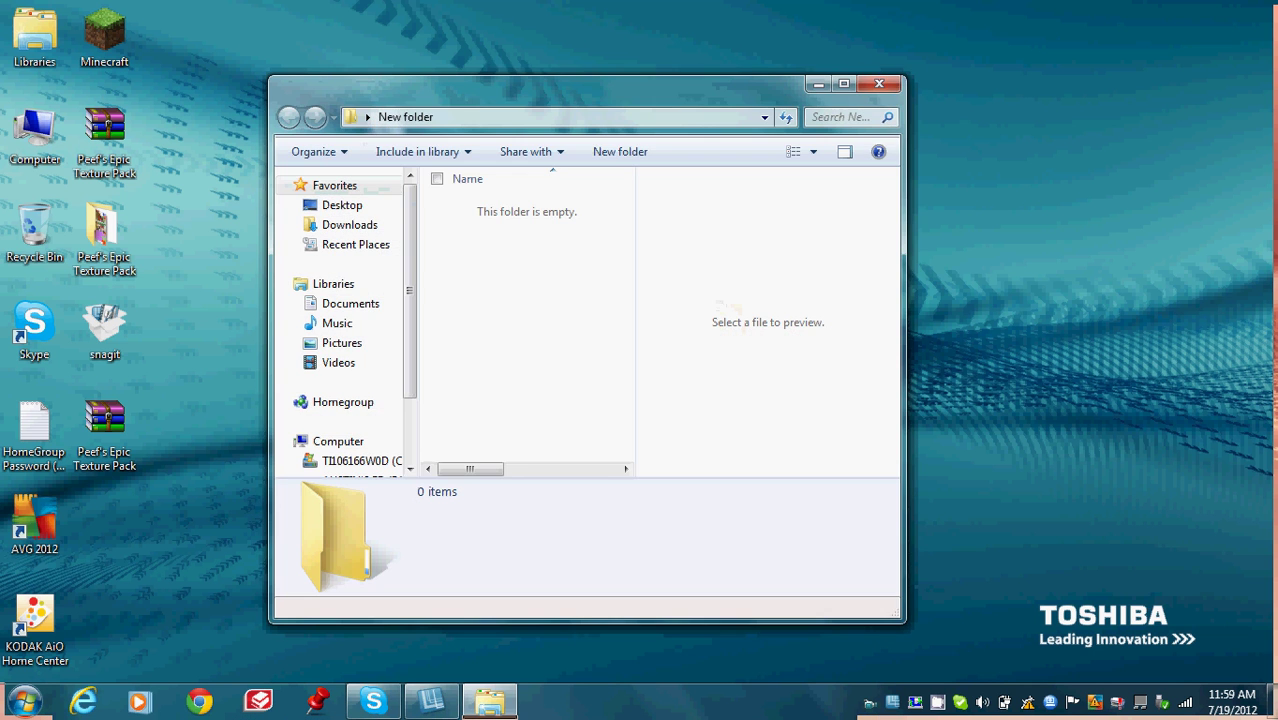
left_click(873, 88)
Step: Rename the new desktop folder as "Tutorial Pack"
right_click(745, 325)
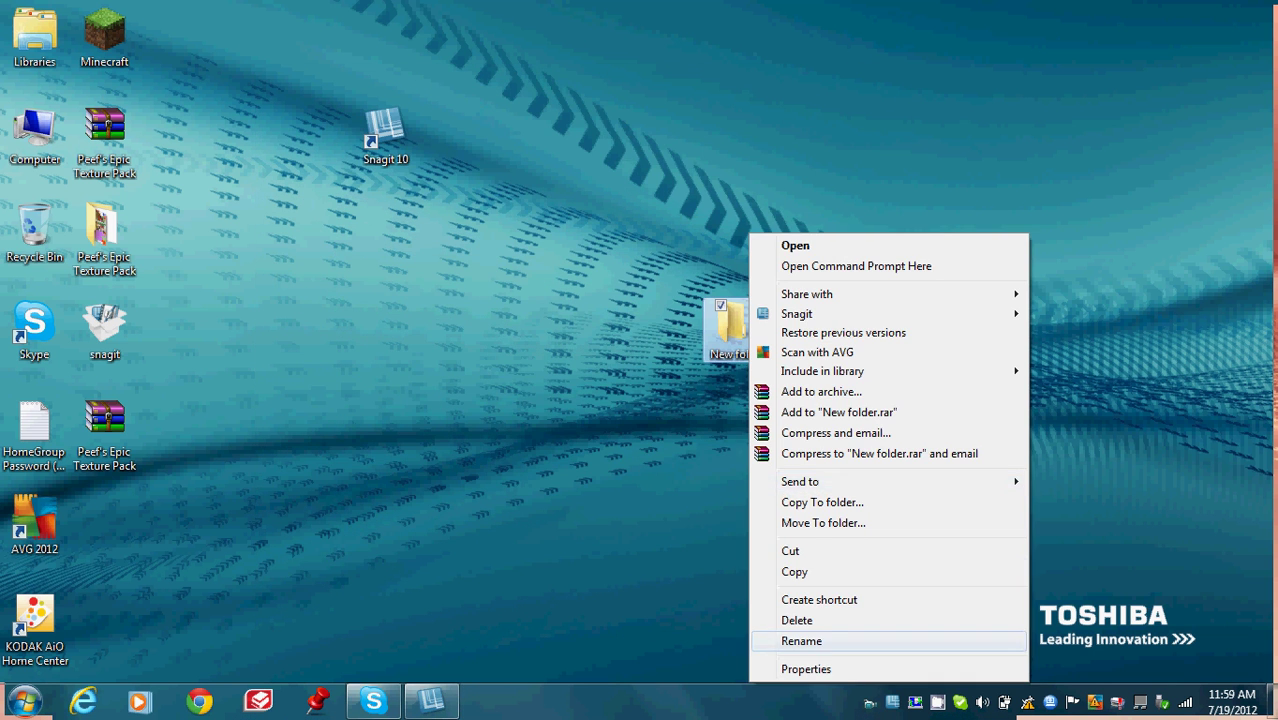
left_click(801, 640)
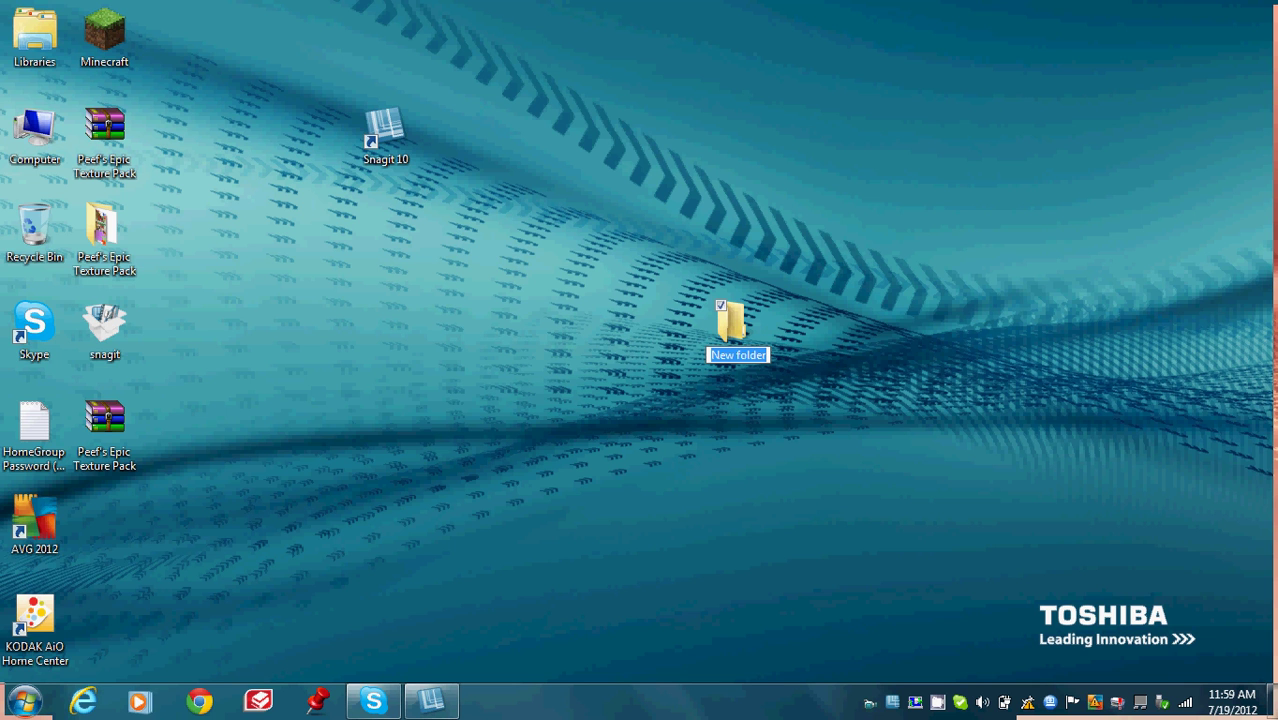
type("Tutorial Pack")
key("Return")
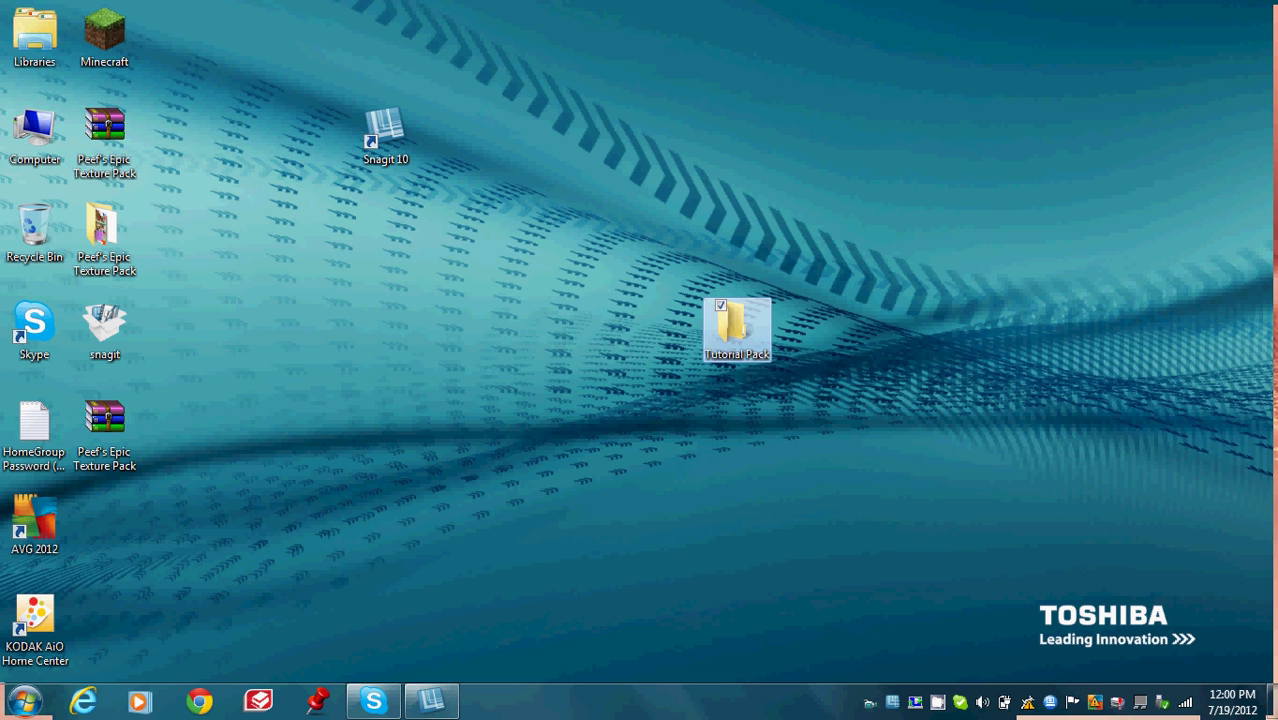
Step: Open the .minecraft folder inside AppData\Roaming and move its window clear of the Tutorial Pack folder
key("super")
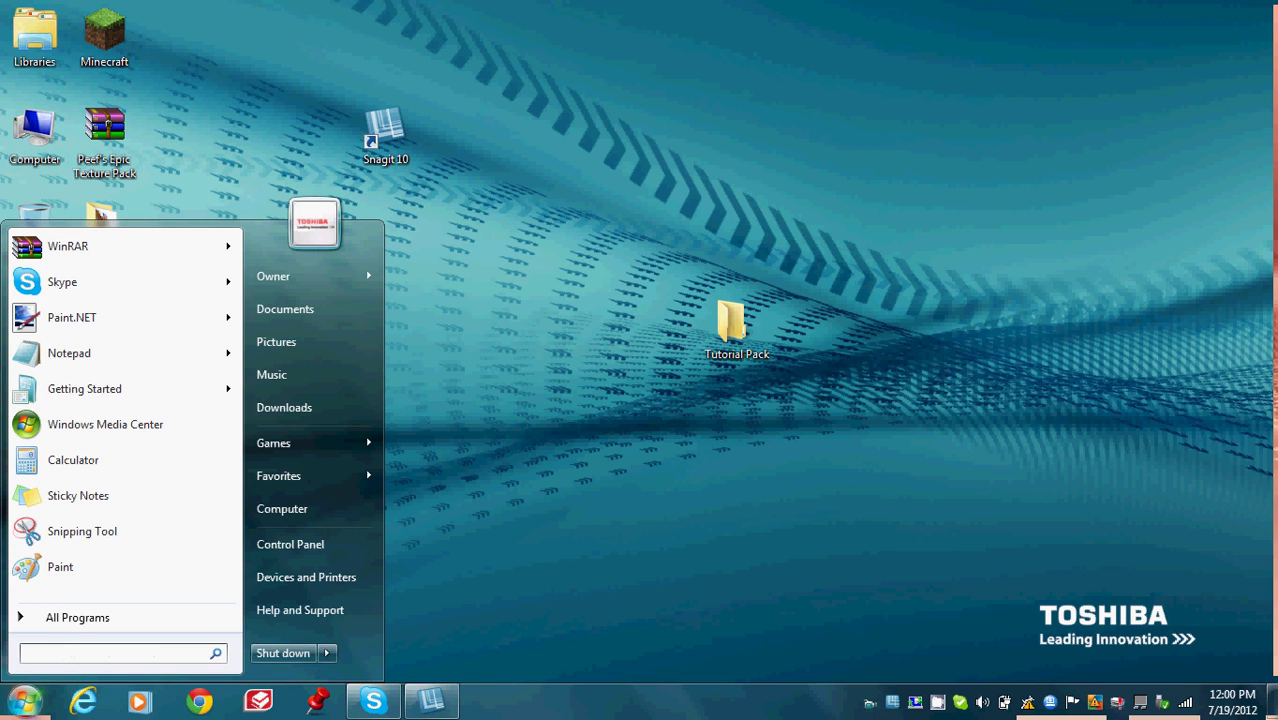
type("Tutorial Pa")
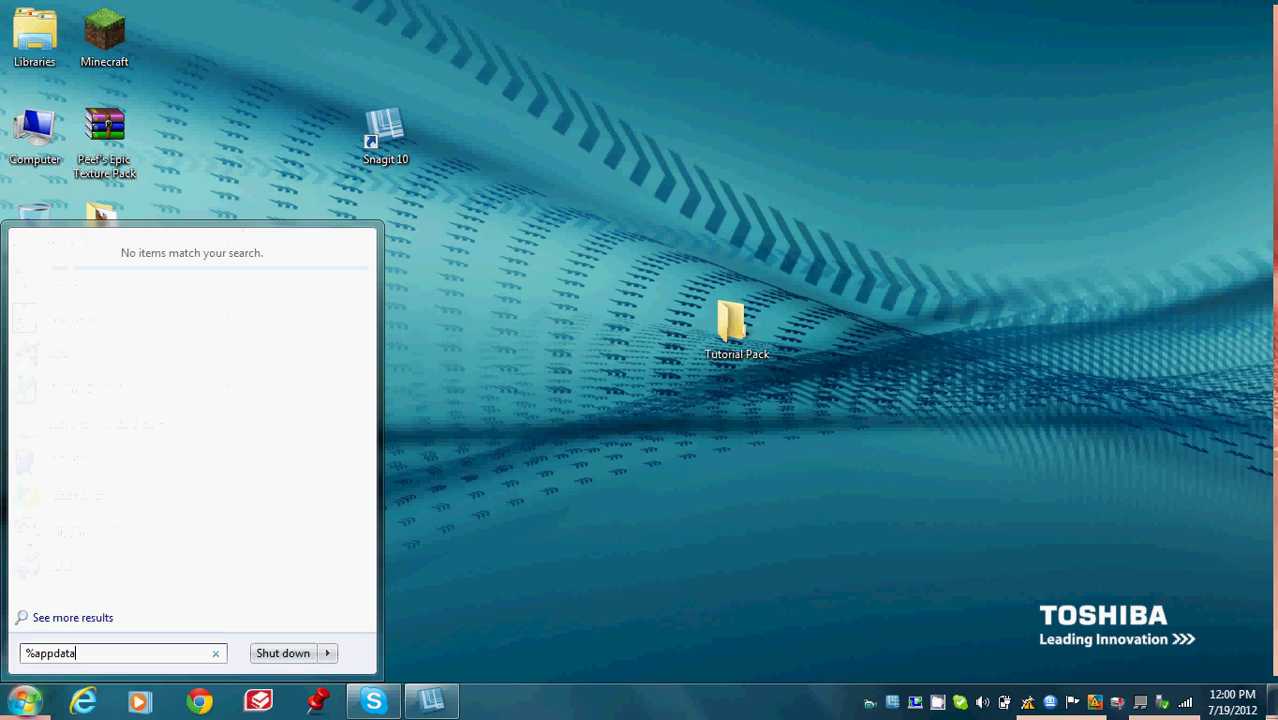
key("Escape")
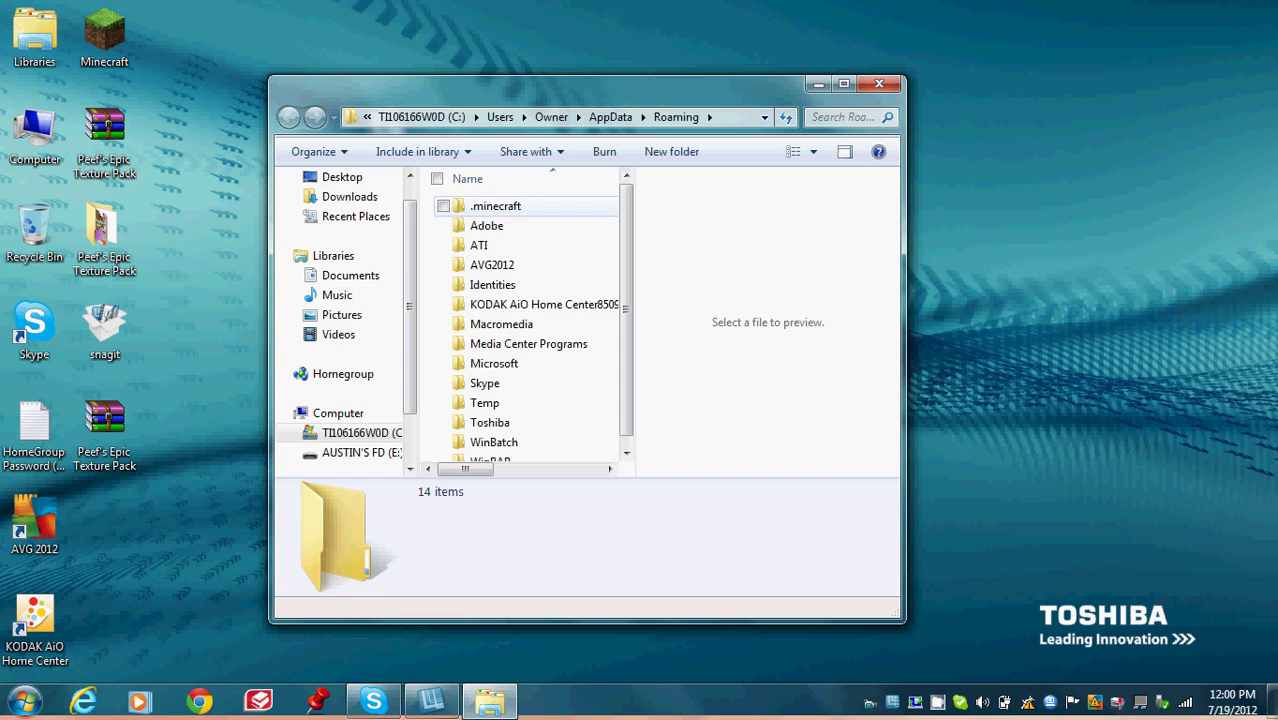
double_click(497, 206)
left_click_drag(560, 87, 332, 29)
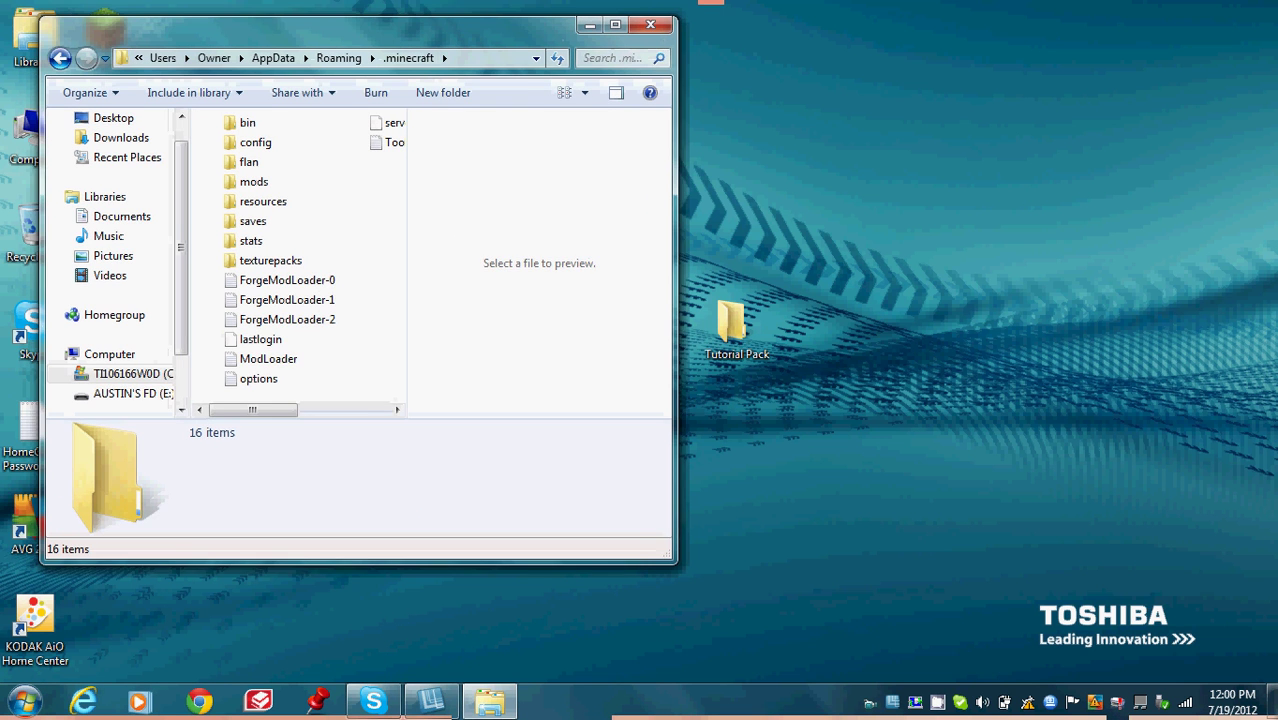
Step: Open the minecraft archive inside the bin folder to check its contents, and close the archive and folder windows
double_click(248, 124)
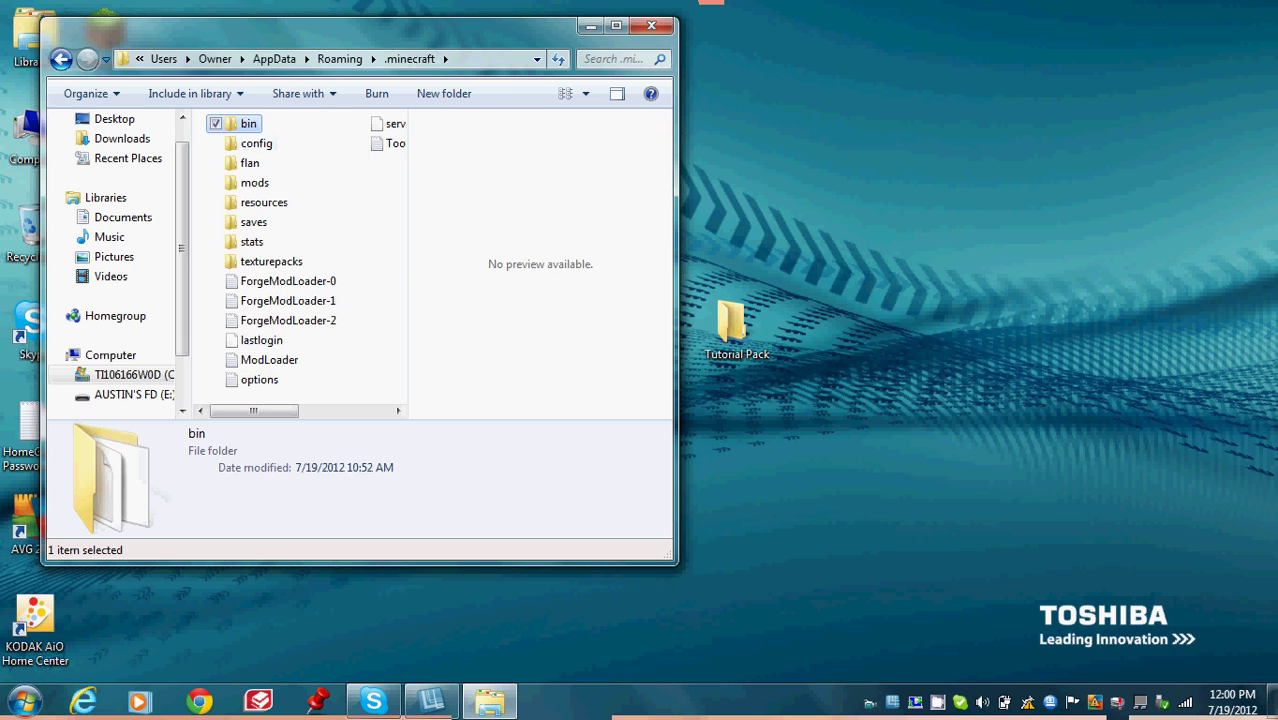
key("Up")
key("Return")
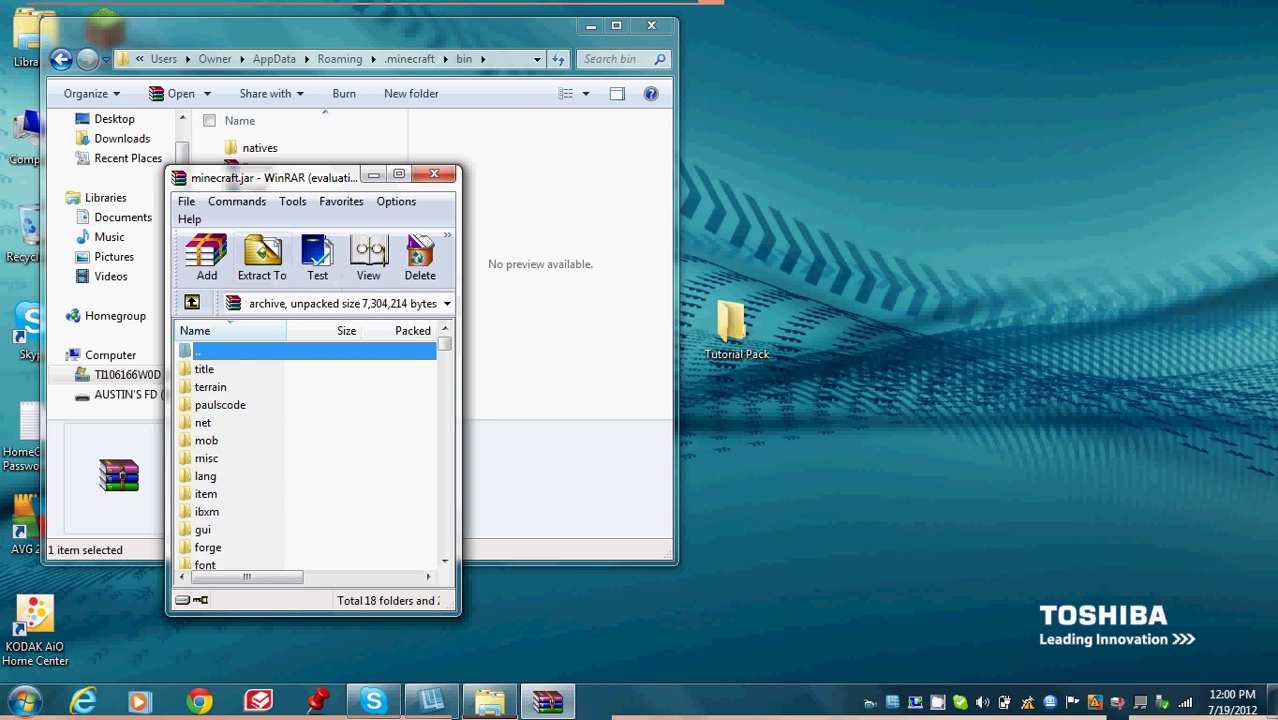
left_click(434, 174)
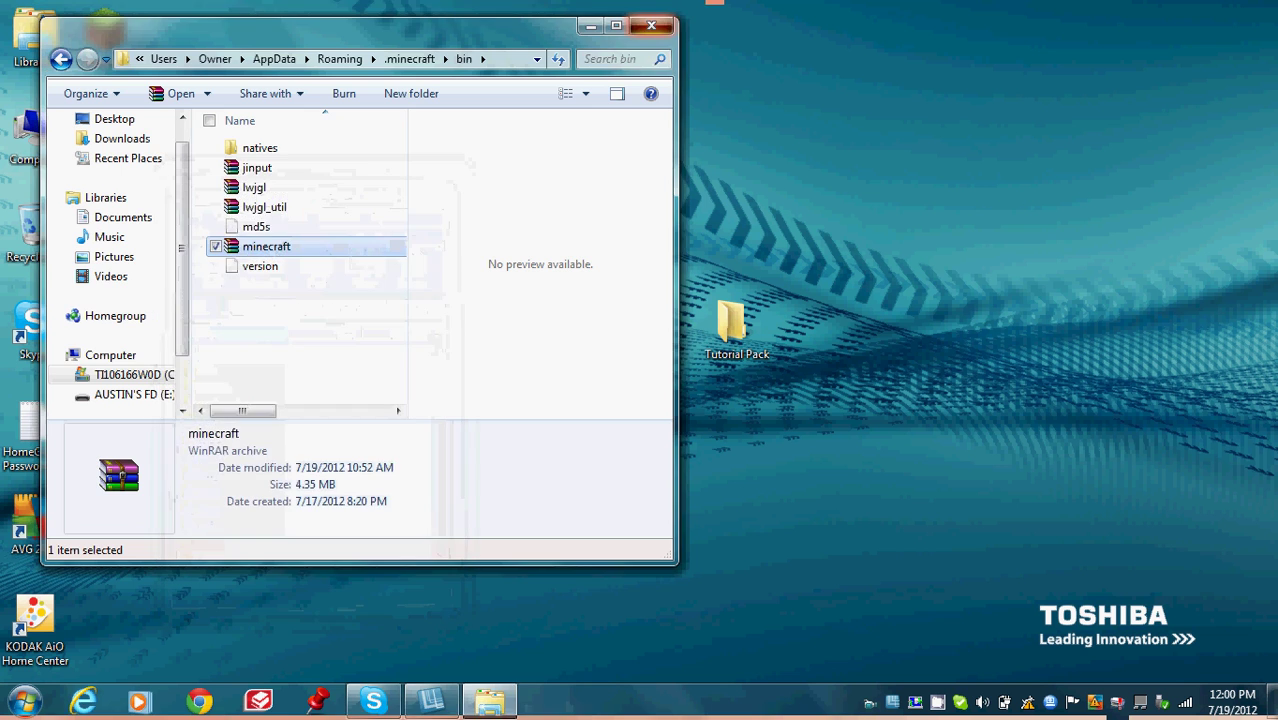
left_click(651, 26)
Step: Launch Minecraft, force a game update from the launcher options, and log in to apply it, closing the game once it loads
double_click(105, 36)
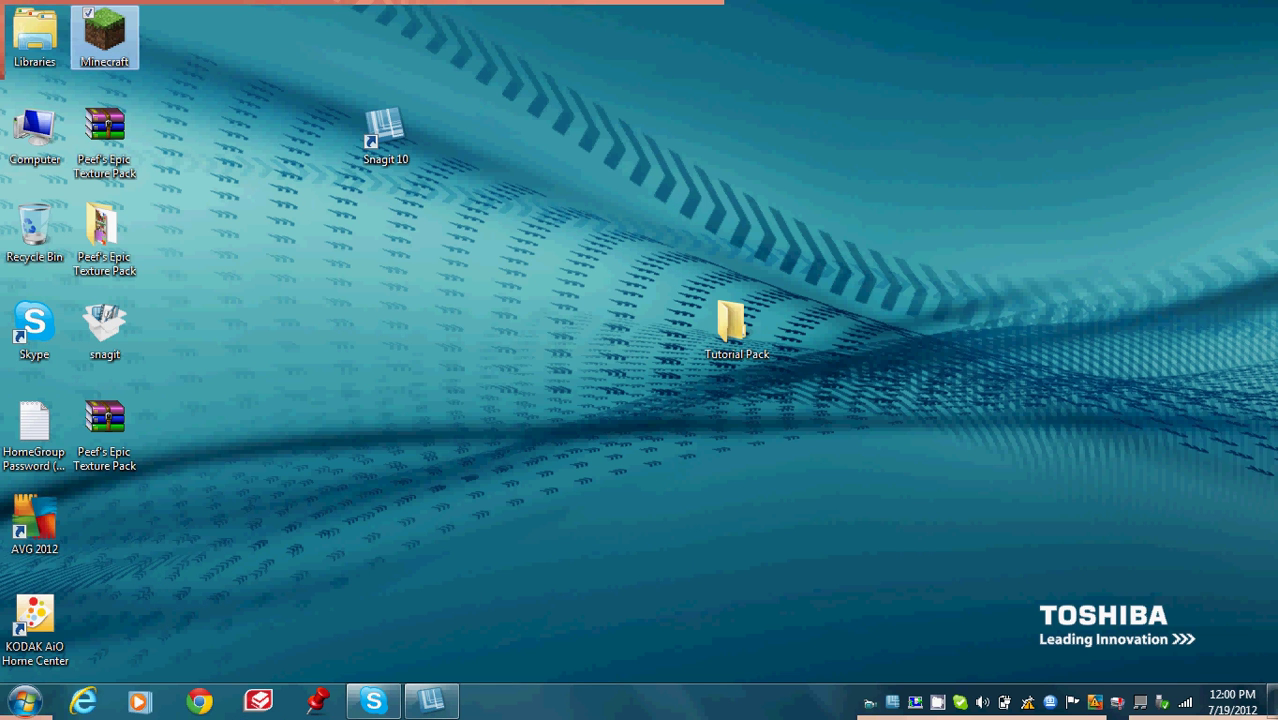
key("Return")
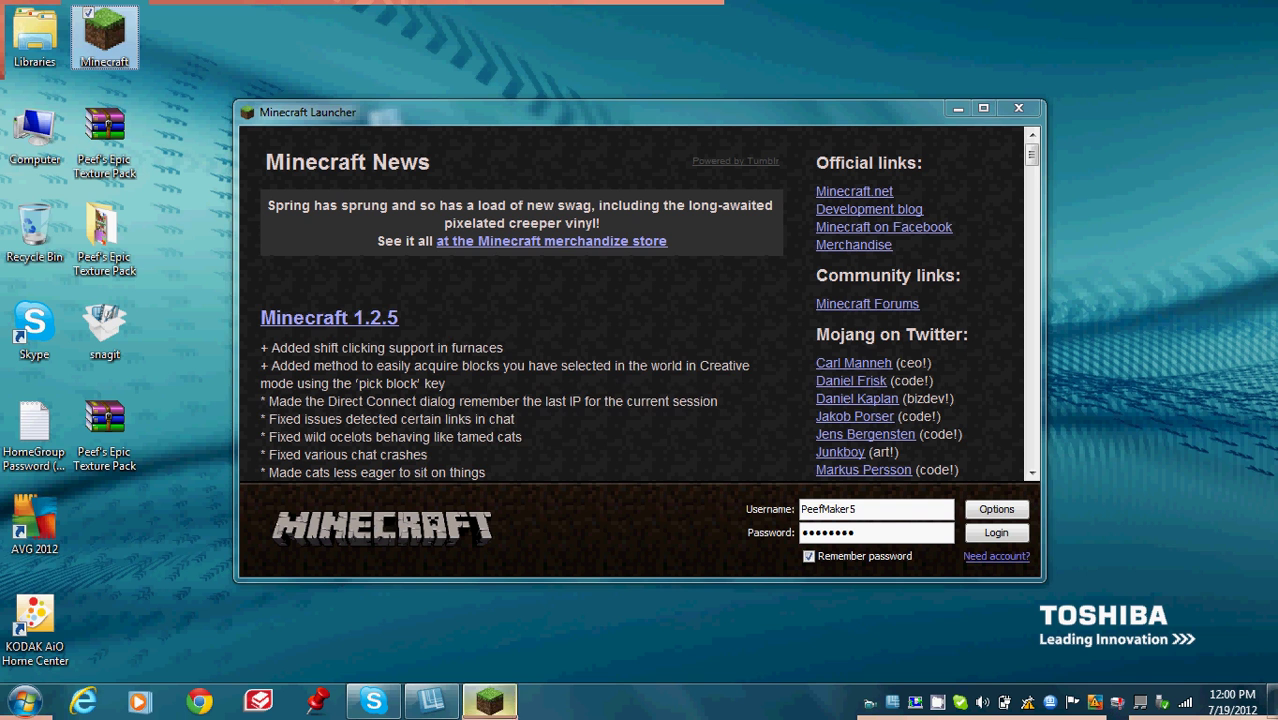
left_click(997, 510)
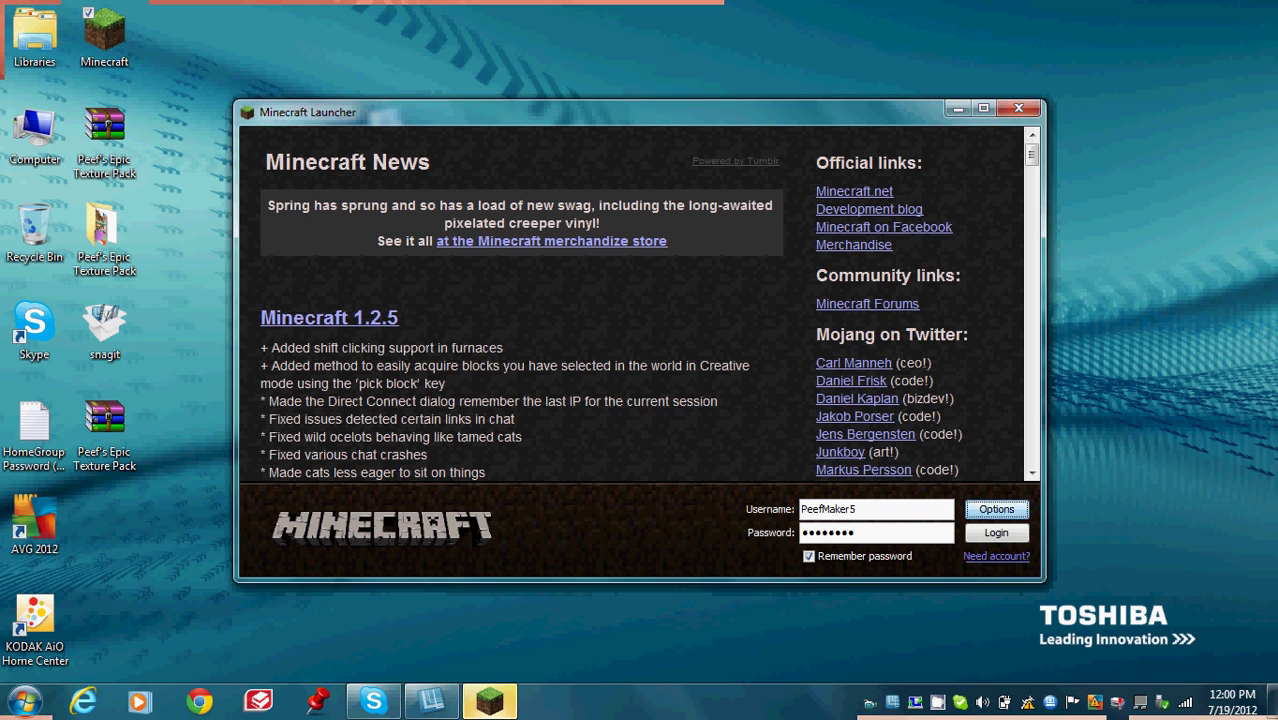
left_click(691, 336)
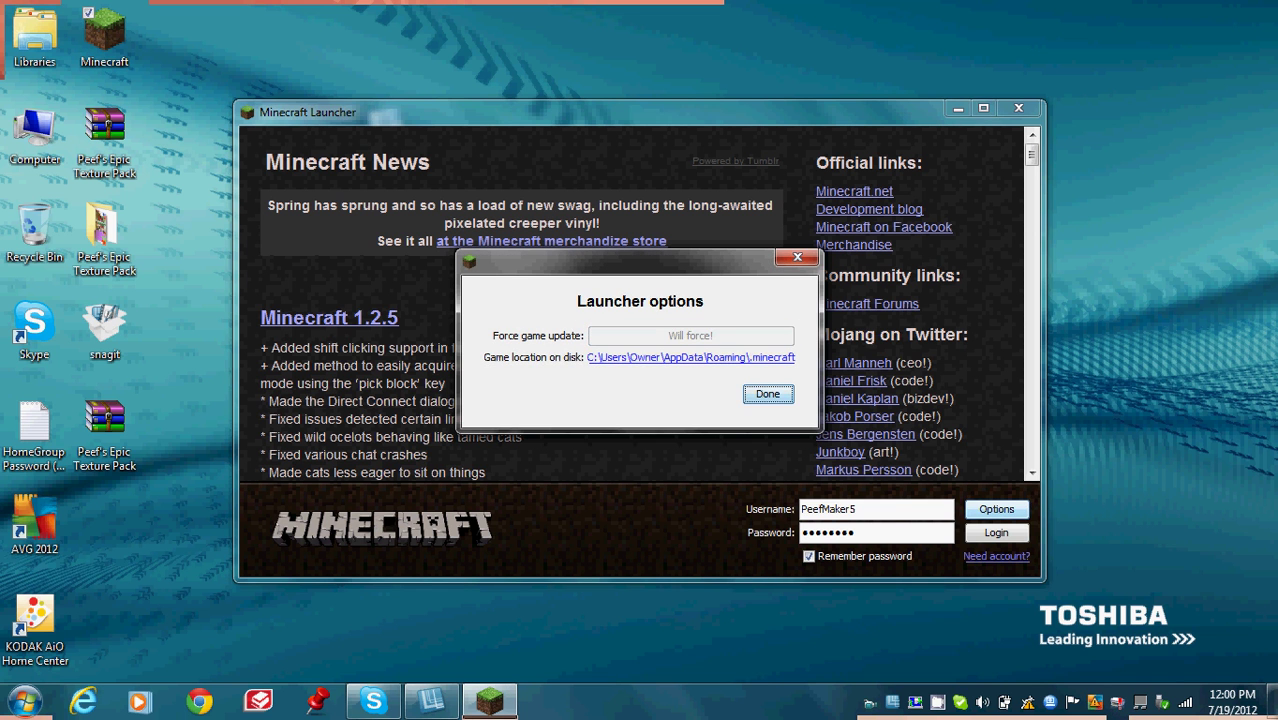
left_click(768, 394)
left_click(997, 533)
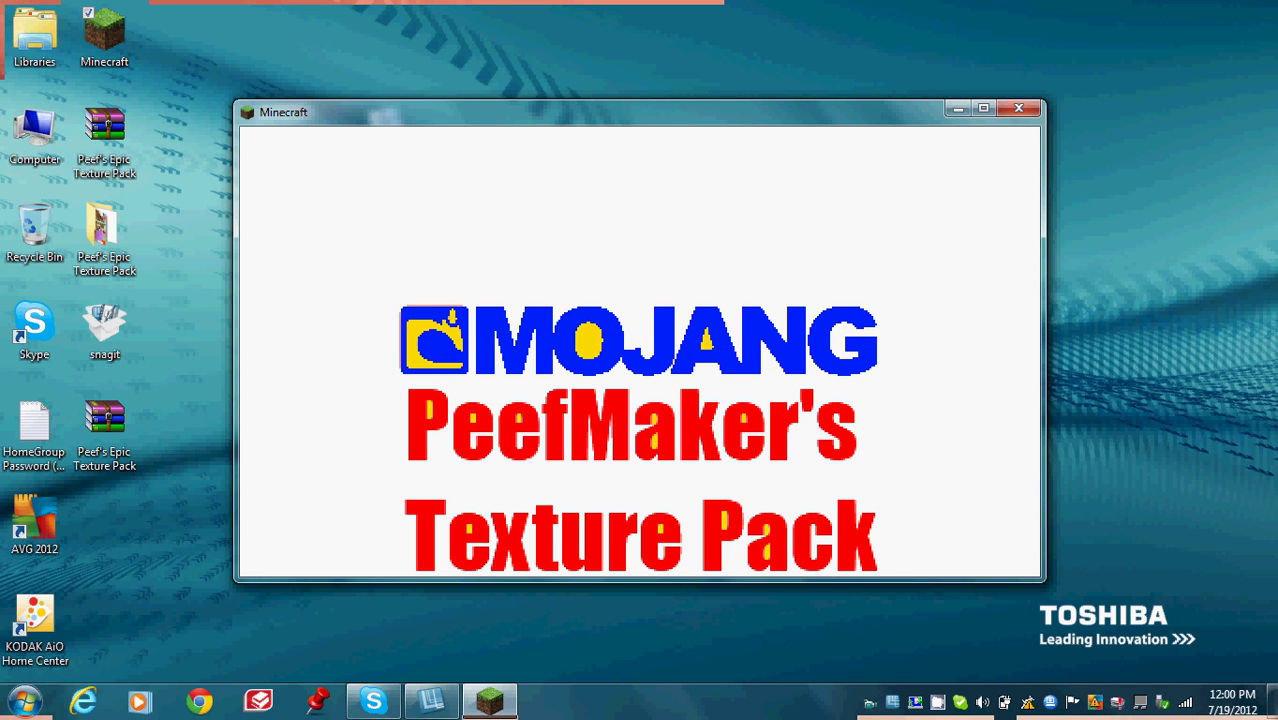
key("alt+F4")
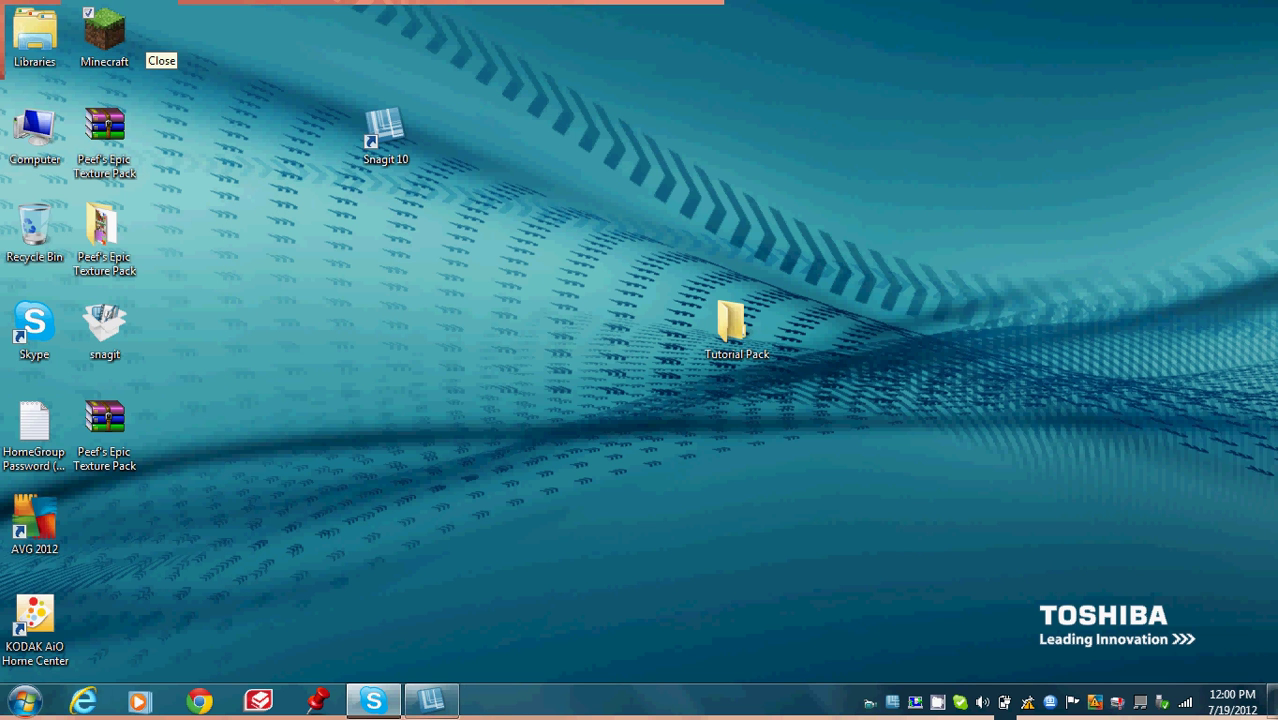
Step: Go to %appdata%, open the minecraft archive from the .minecraft\bin folder in WinRAR, and close the folder window behind it
left_click(24, 701)
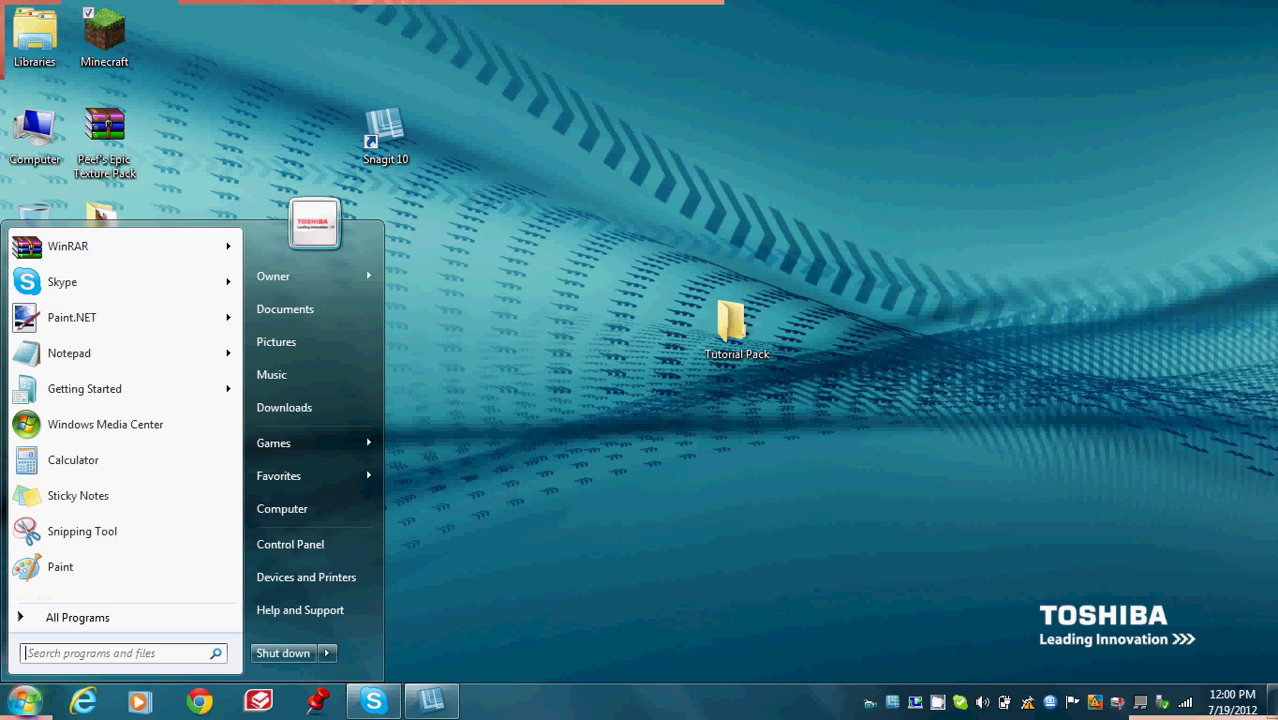
type("%appda")
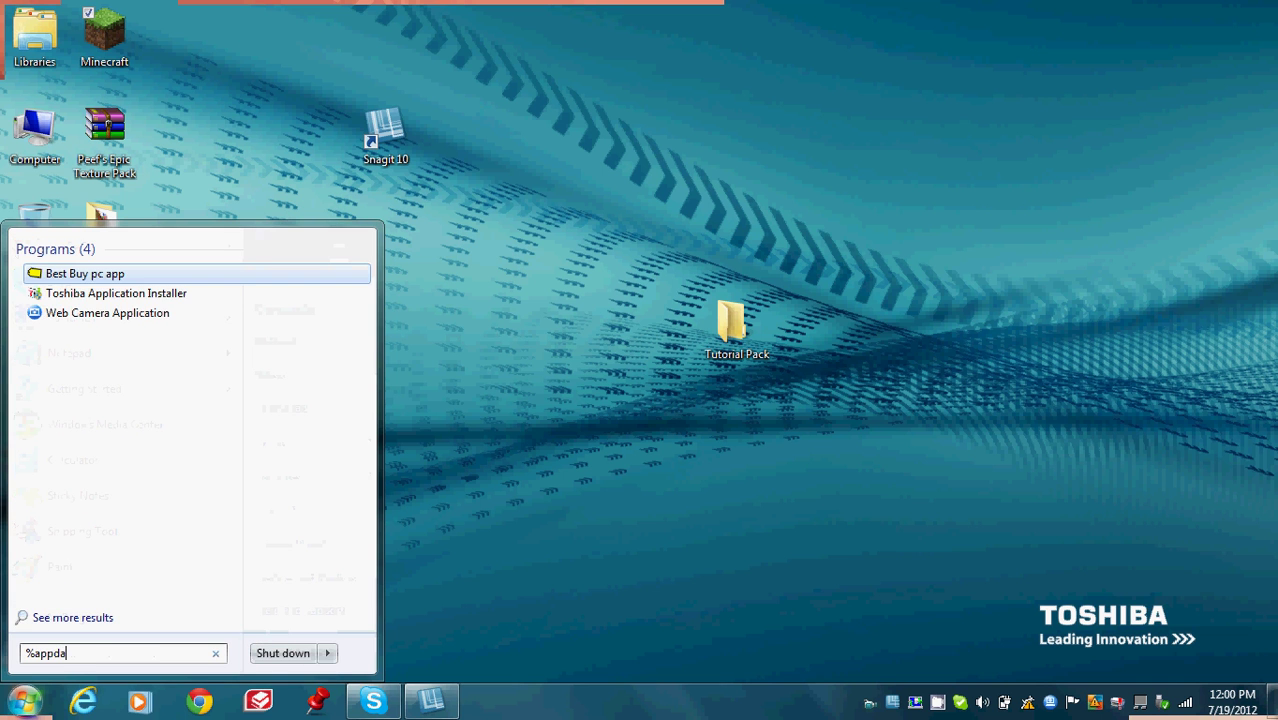
type("ta%")
key("Return")
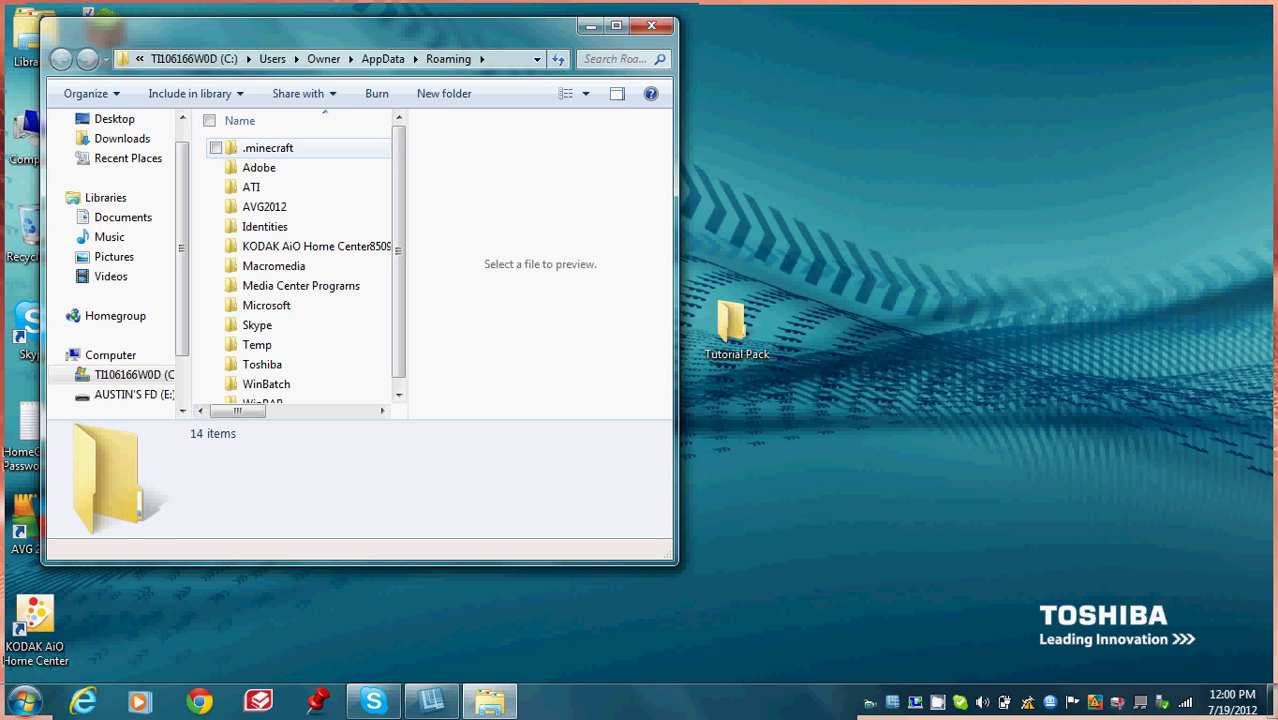
double_click(268, 148)
double_click(247, 124)
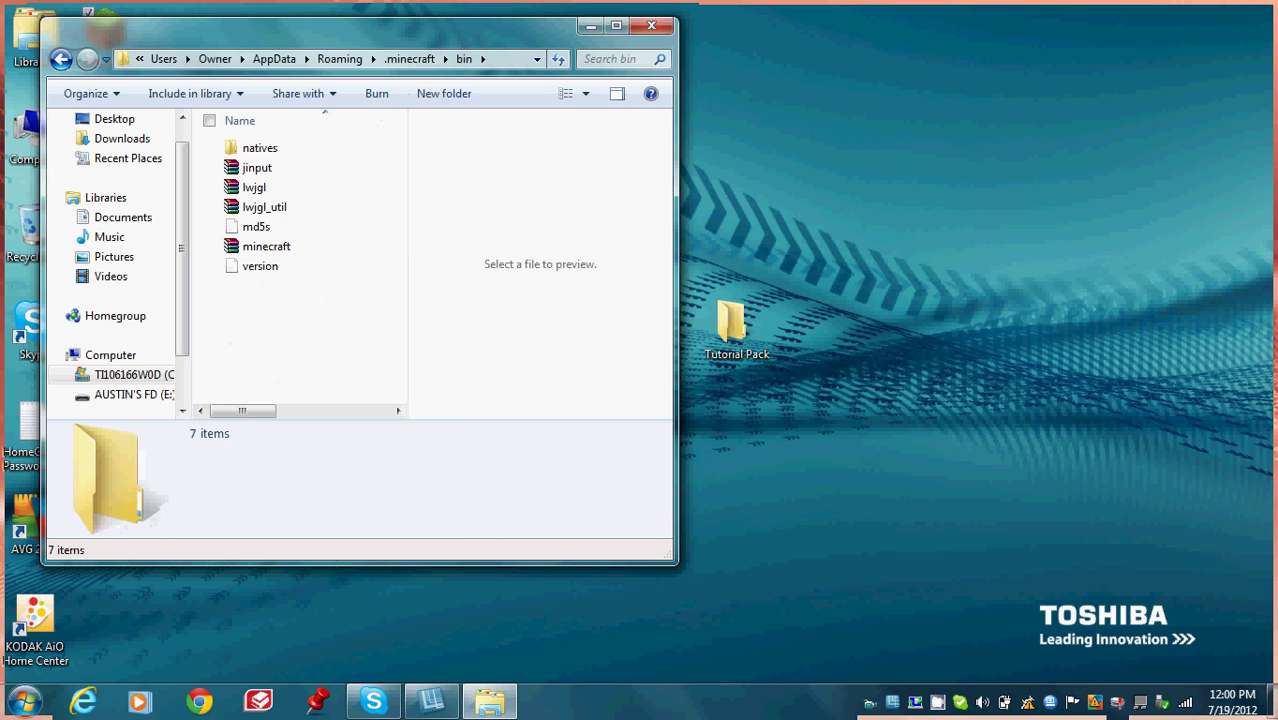
double_click(266, 246)
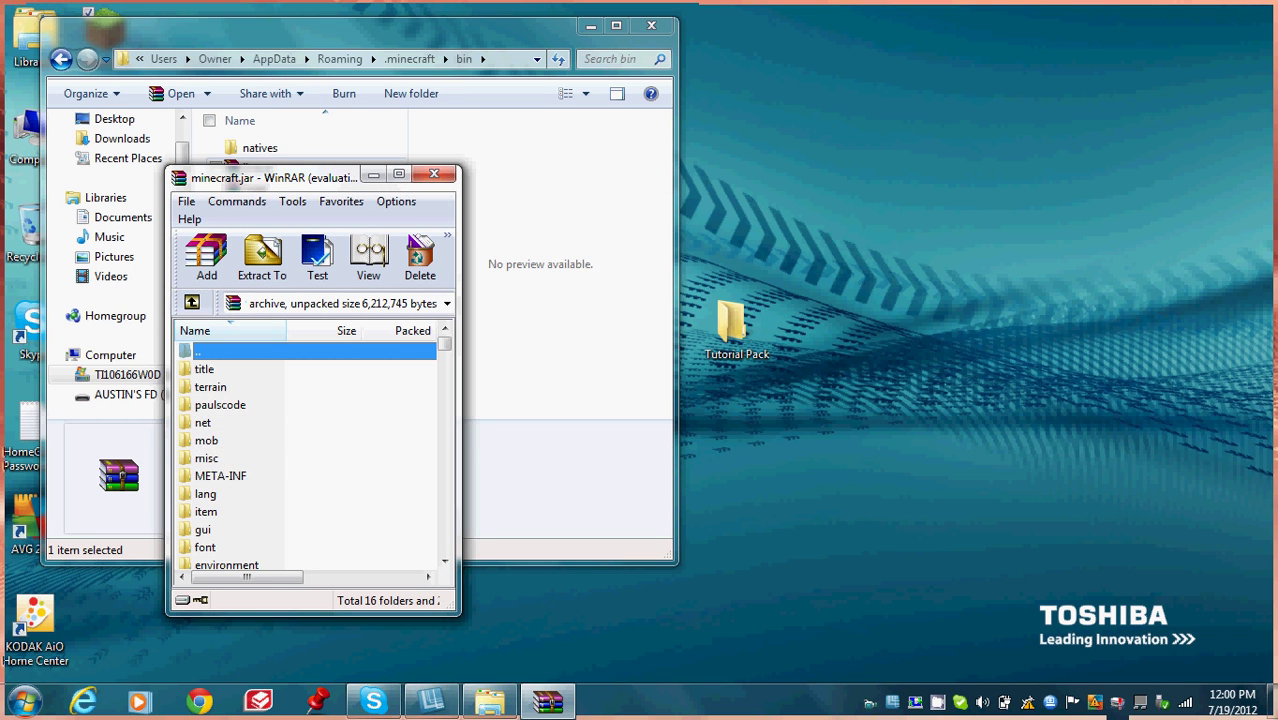
left_click(651, 25)
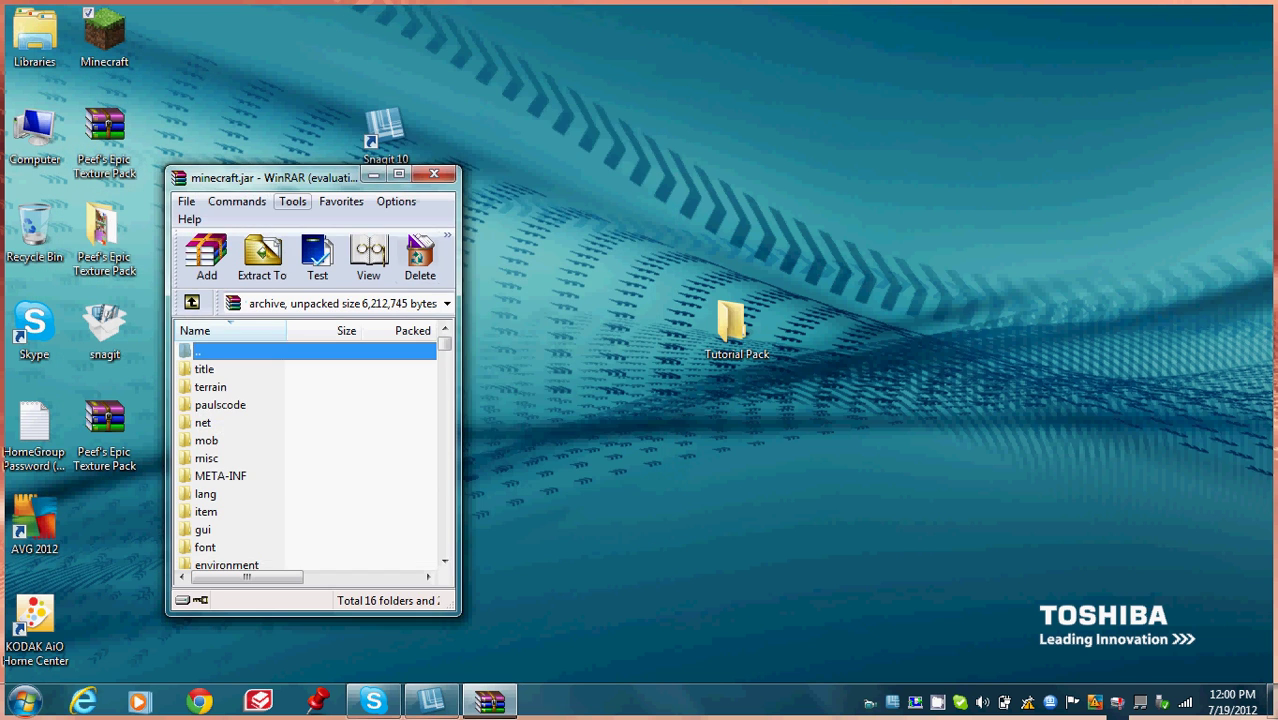
Step: Open the Tutorial Pack and Peef's Epic Texture Pack desktop folders and arrange their windows on either side of the minecraft.jar archive
left_click_drag(290, 177, 473, 127)
double_click(735, 325)
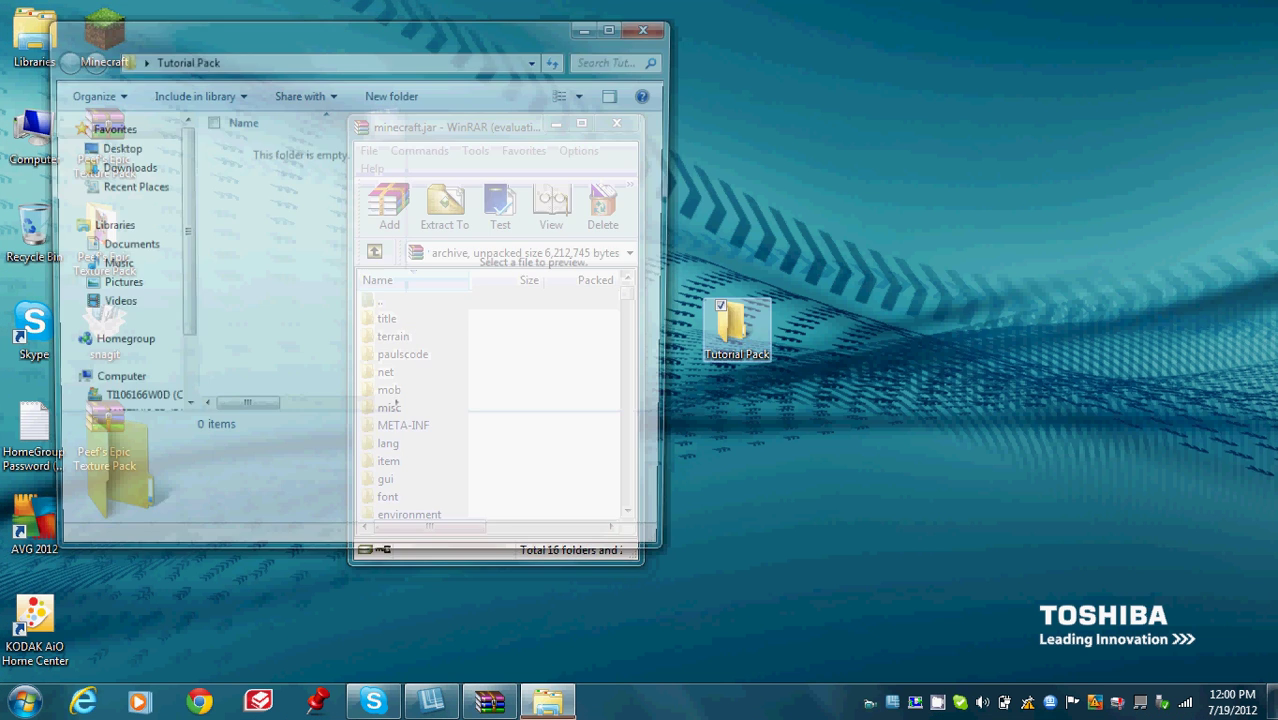
left_click_drag(300, 32, 913, 11)
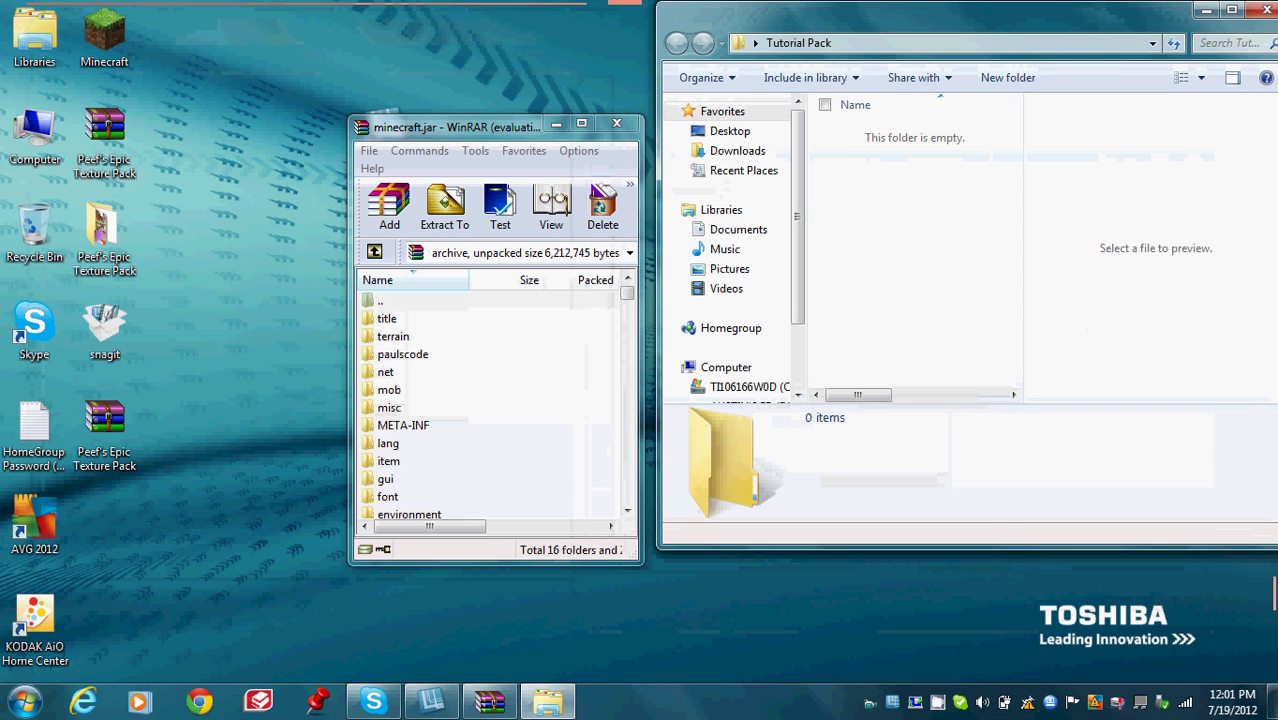
left_click_drag(473, 127, 417, 53)
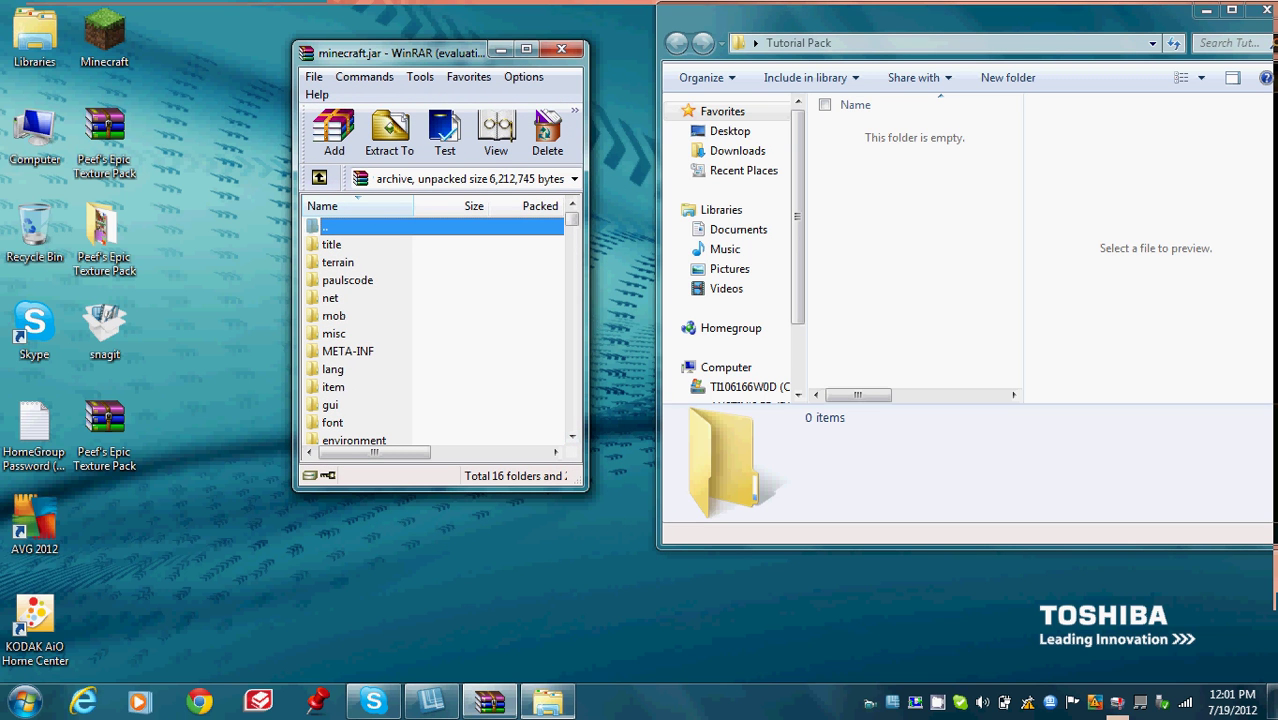
double_click(104, 235)
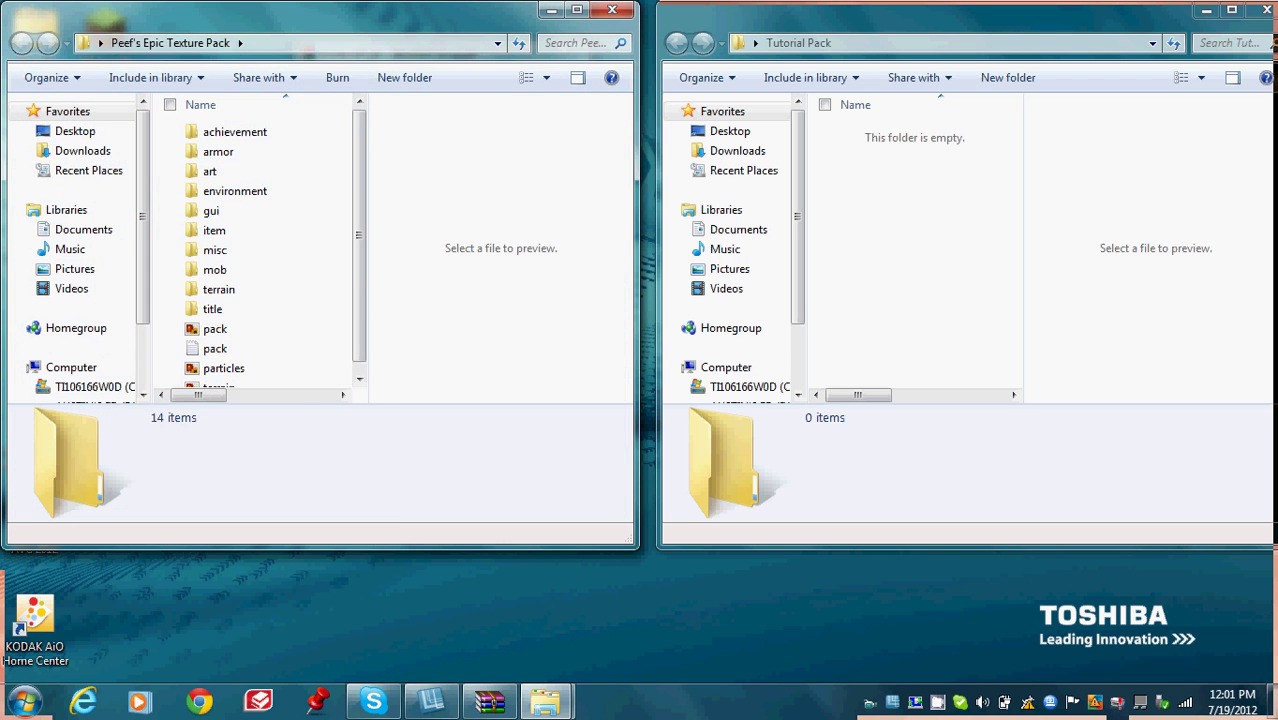
left_click_drag(637, 300, 236, 300)
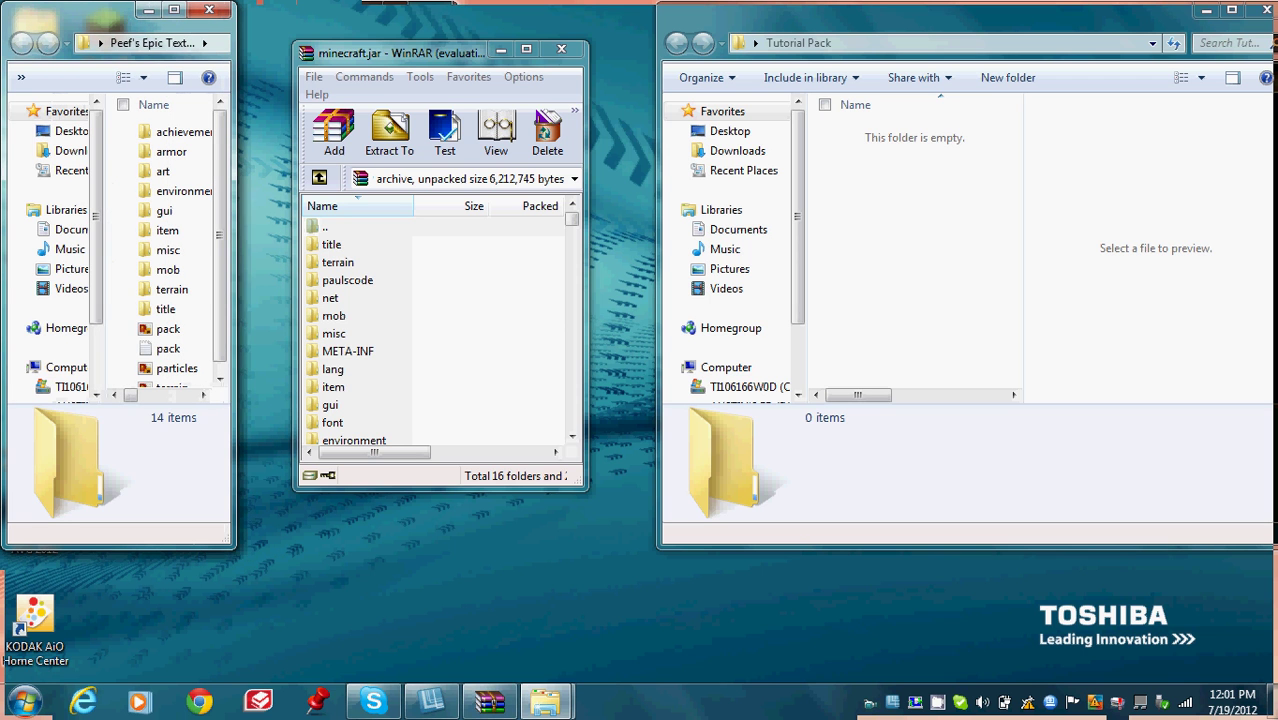
Step: Copy the achievement, armor, art and environment folders from the minecraft.jar archive into the Tutorial Pack folder
left_click(572, 437)
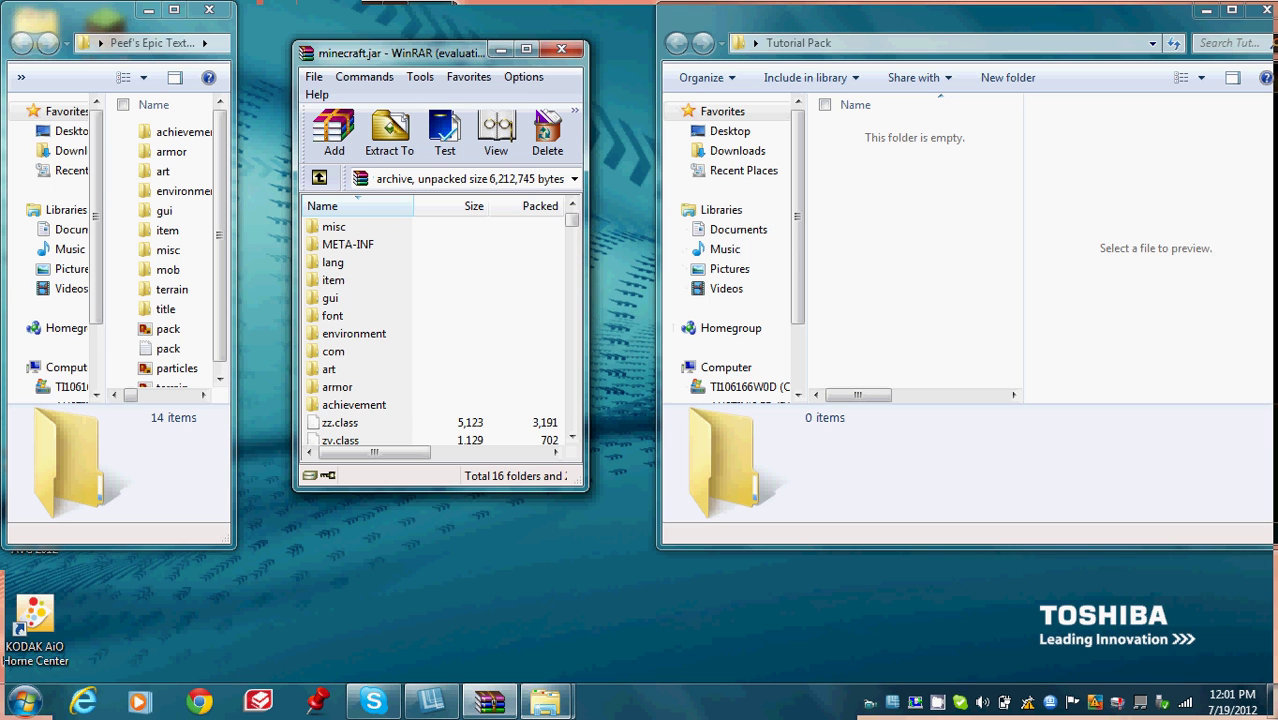
left_click(354, 405)
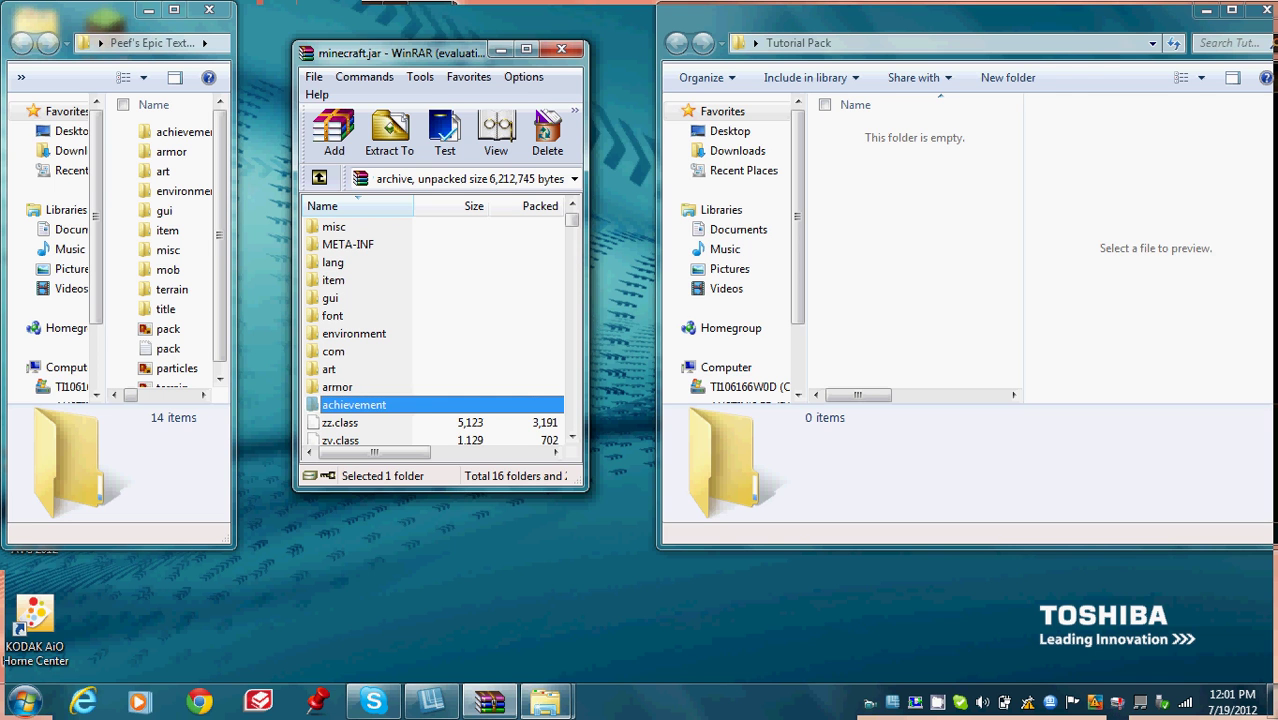
left_click_drag(354, 405, 914, 250)
left_click_drag(338, 387, 914, 250)
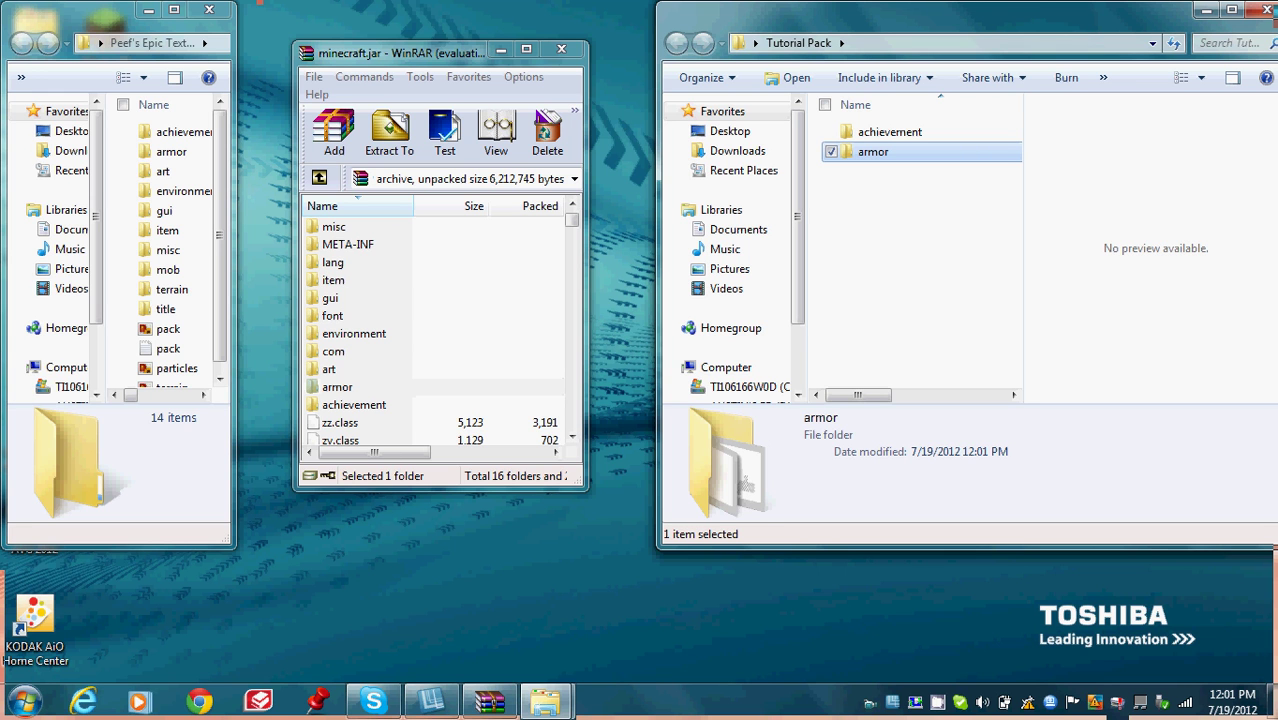
left_click(329, 369)
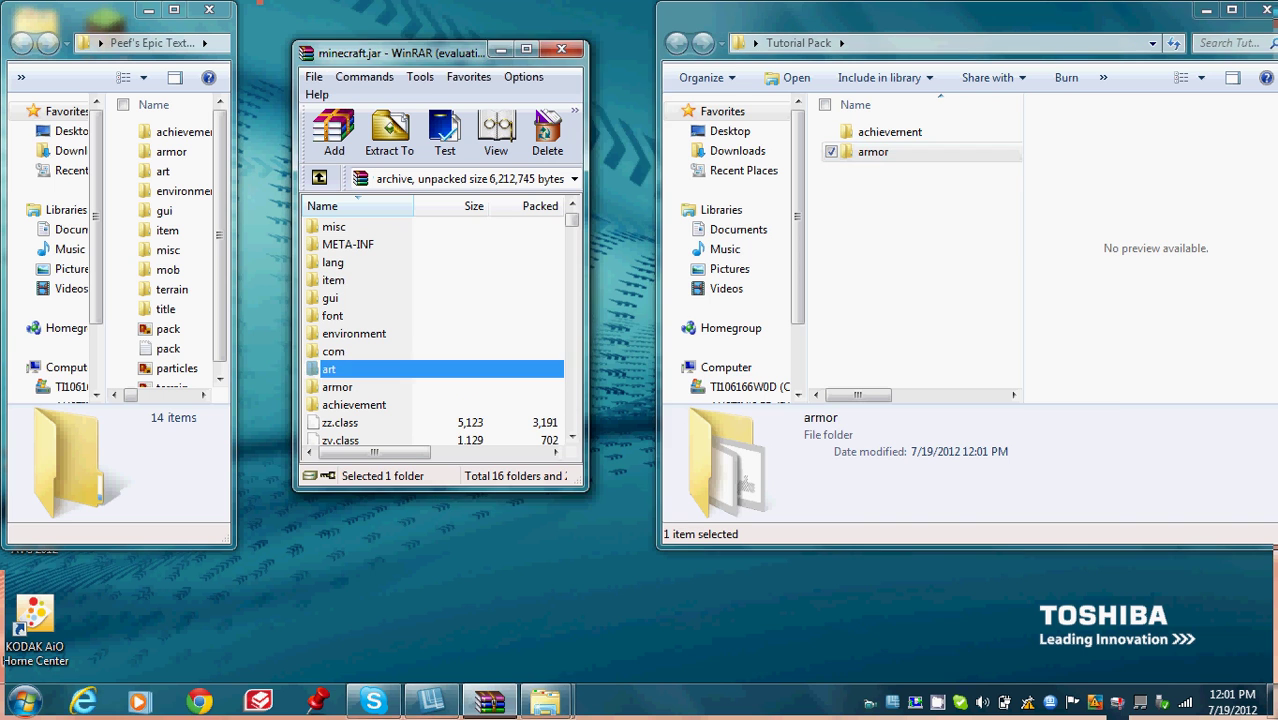
left_click_drag(329, 369, 900, 270)
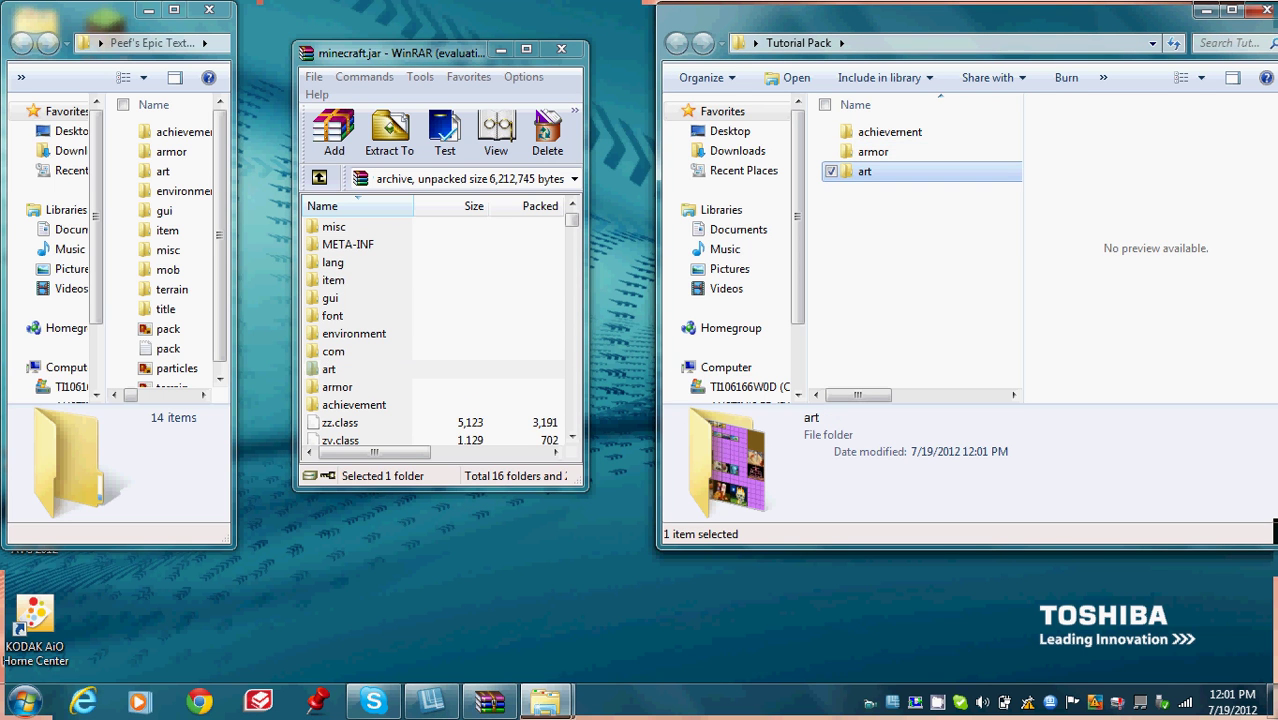
left_click_drag(354, 334, 900, 270)
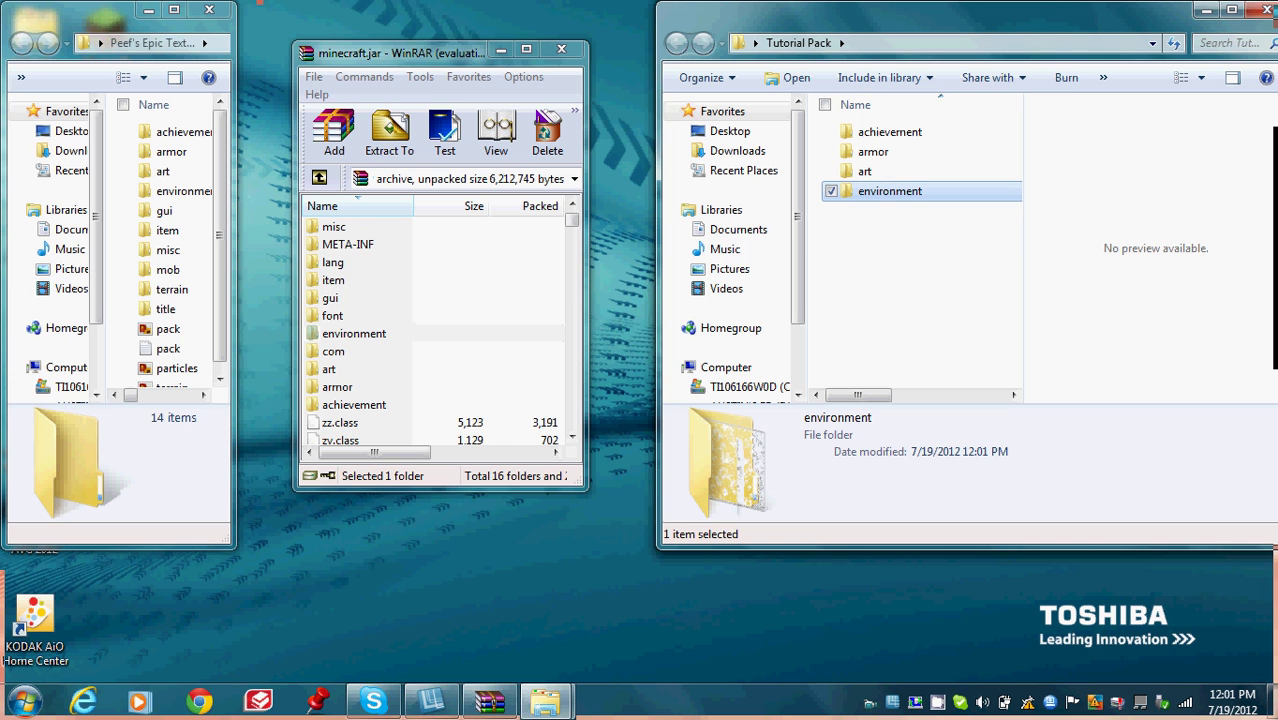
Step: Copy the gui, item and misc folders from the minecraft.jar archive into the Tutorial Pack folder
left_click(330, 298)
left_click_drag(330, 298, 900, 250)
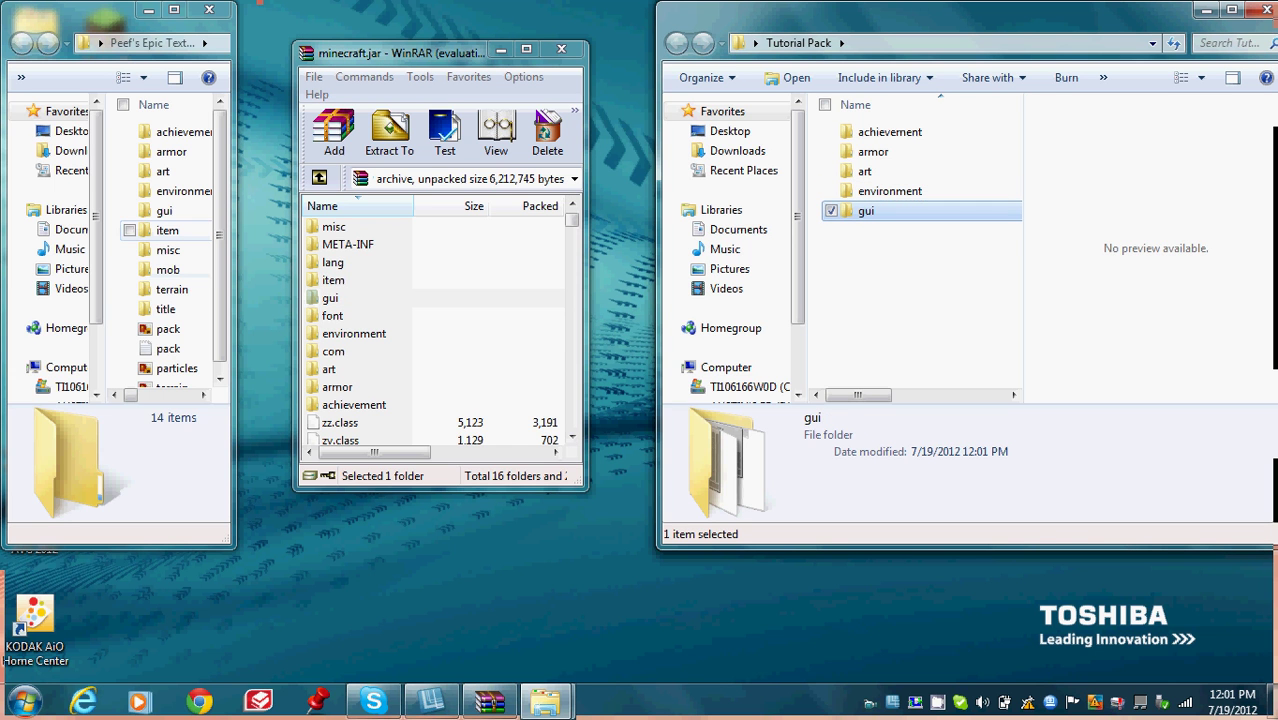
left_click_drag(333, 280, 900, 270)
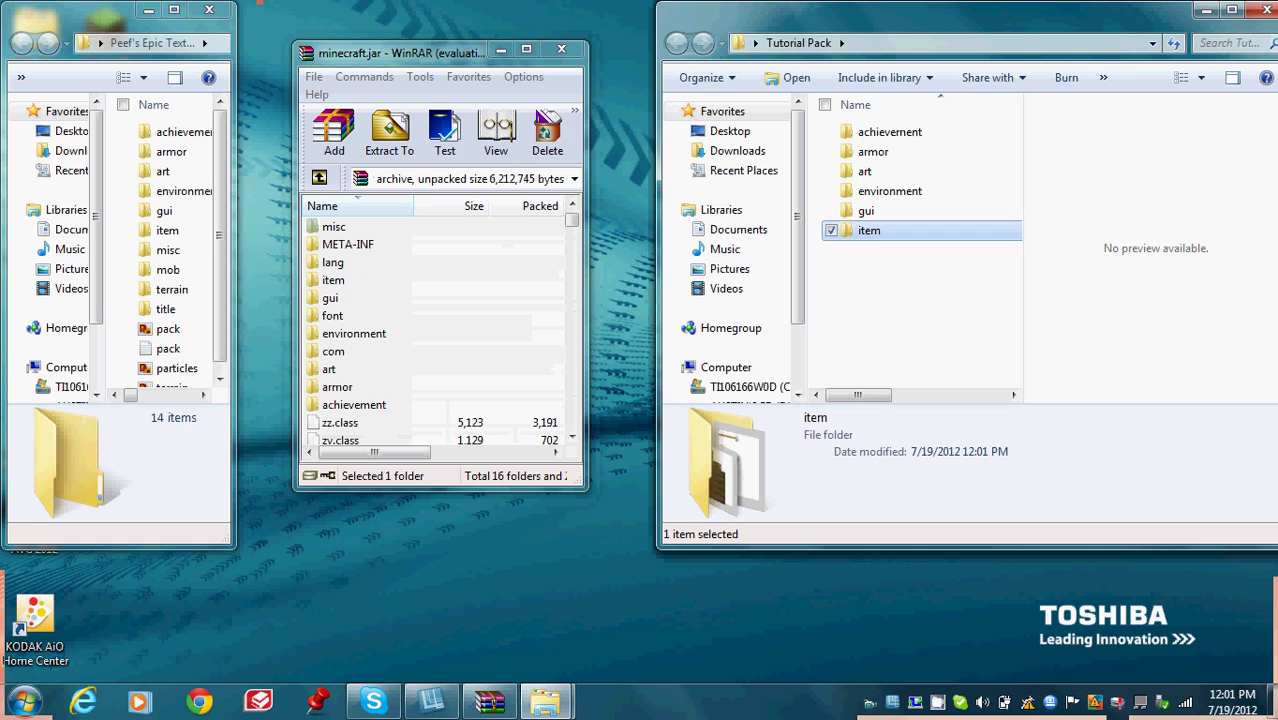
Step: Copy the mob, terrain and title folders from the minecraft.jar archive into the Tutorial Pack folder
left_click(572, 204)
left_click(572, 204)
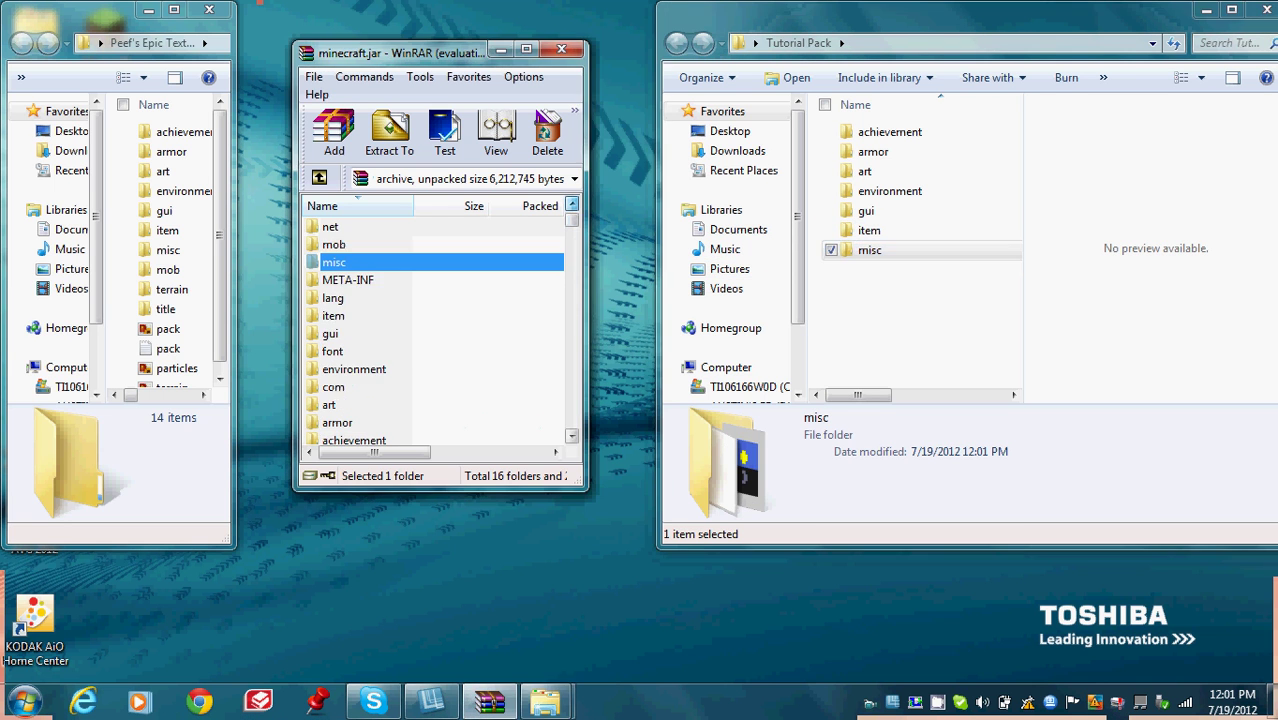
left_click(572, 204)
left_click(572, 204)
left_click(572, 204)
left_click(572, 204)
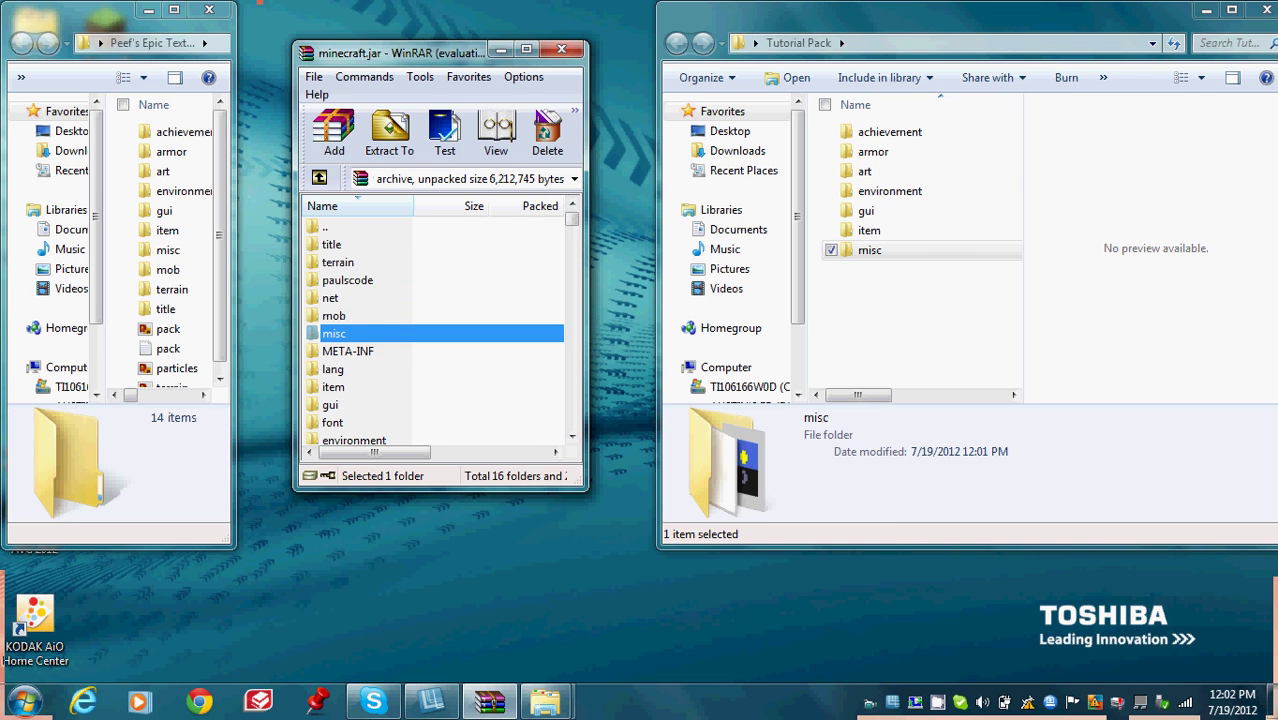
left_click_drag(334, 316, 900, 322)
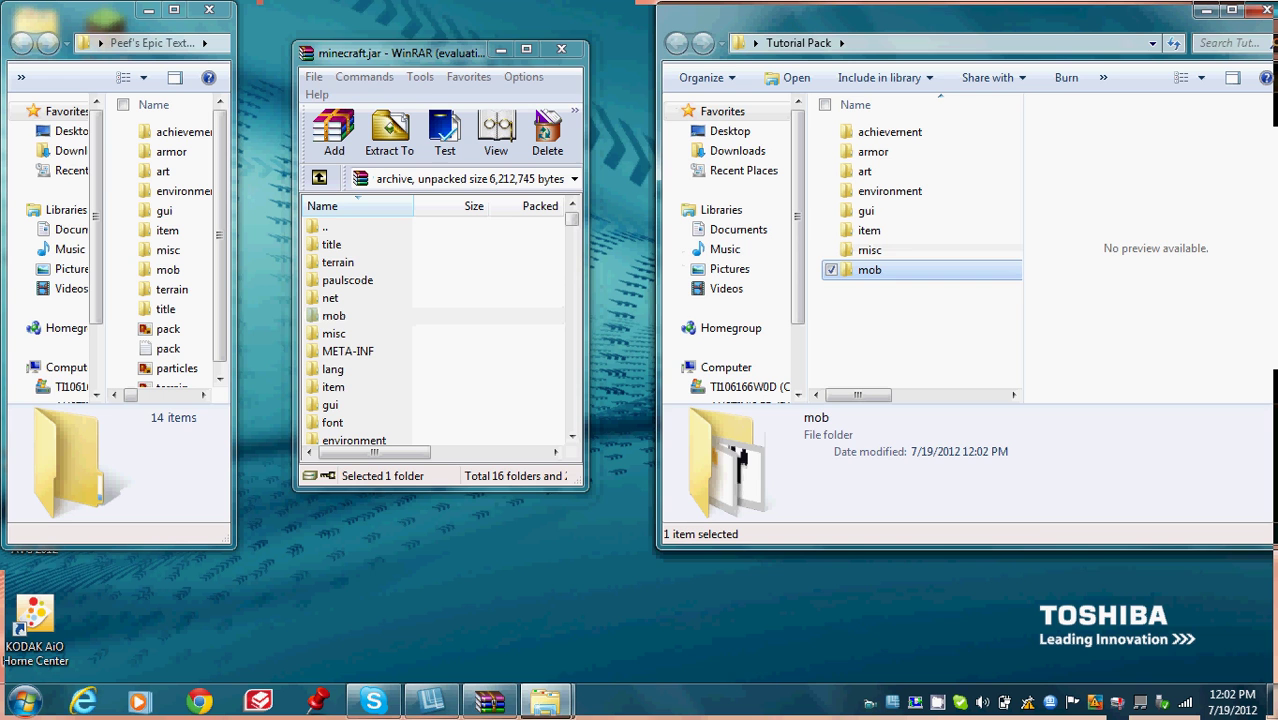
left_click_drag(338, 262, 895, 335)
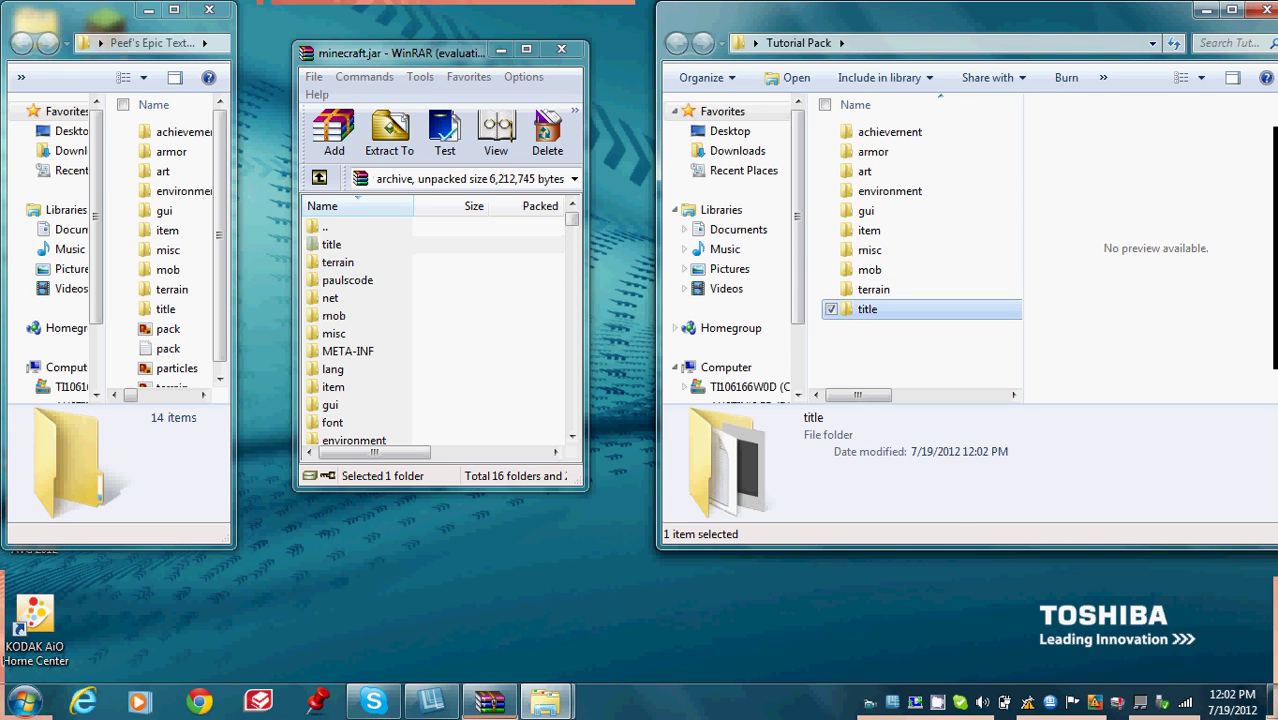
Step: Copy the terrain.png file from the minecraft.jar archive into the Tutorial Pack folder
left_click(571, 435)
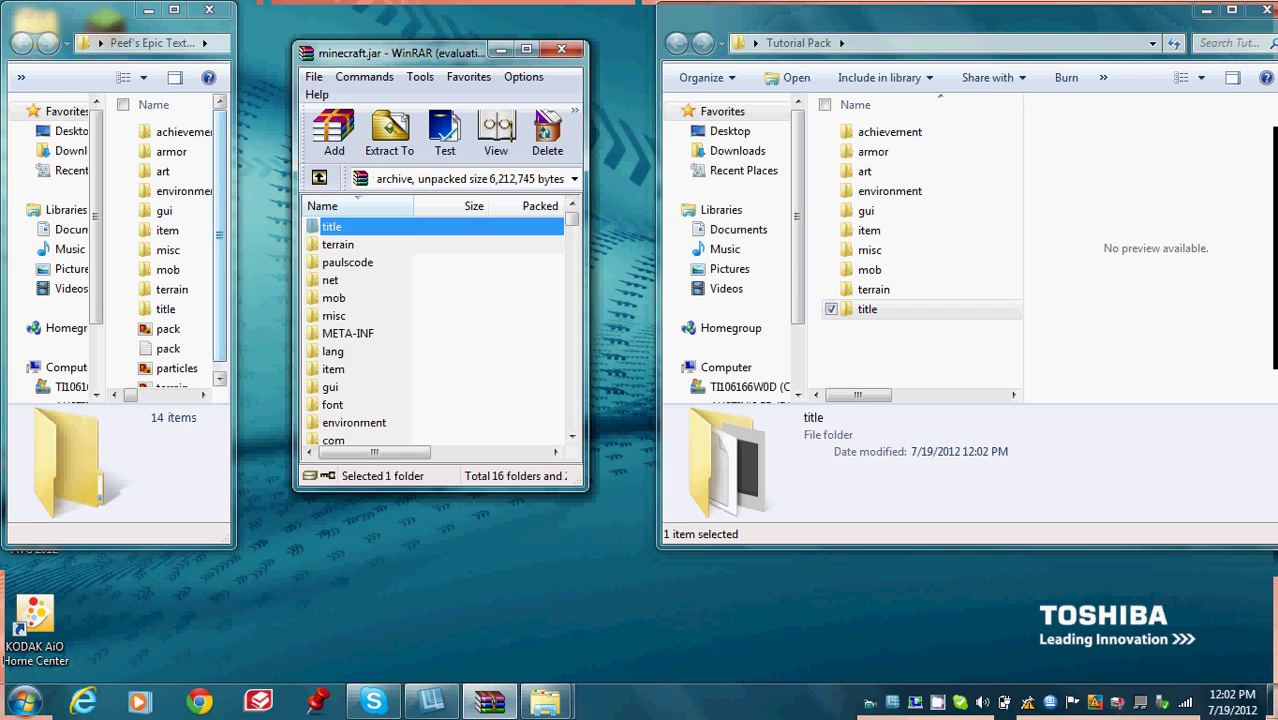
left_click(220, 377)
left_click(571, 436)
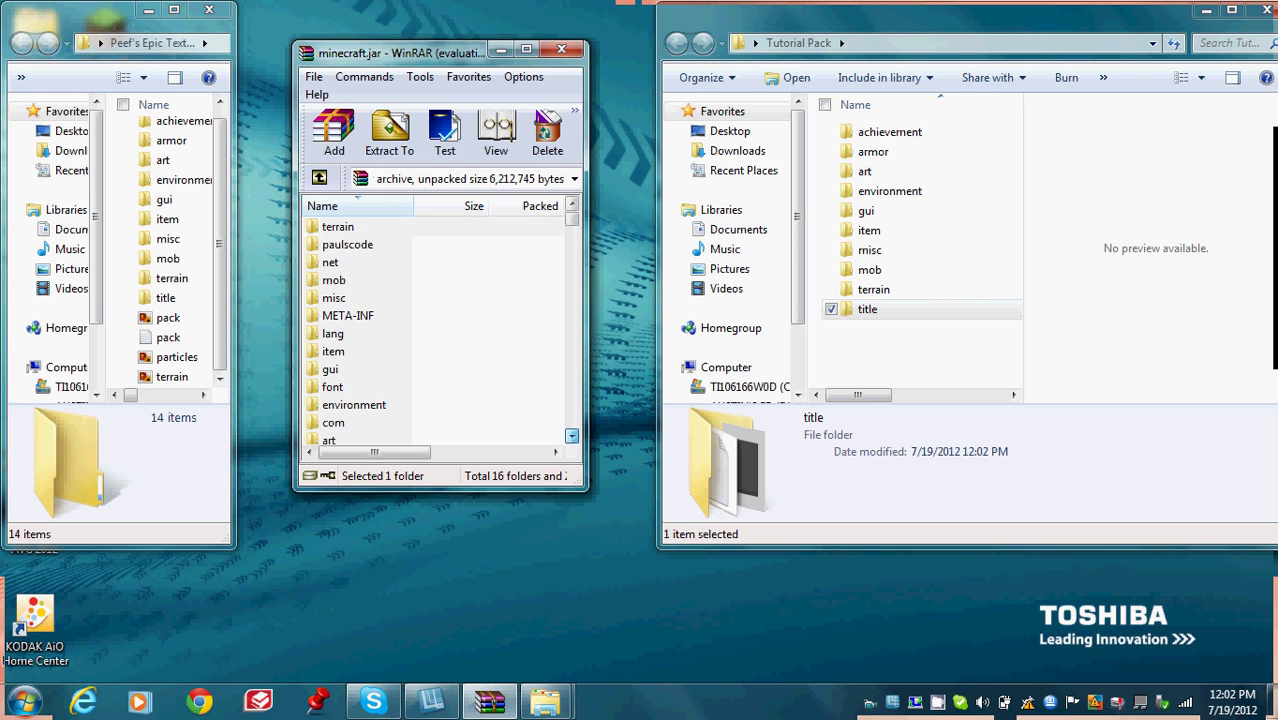
left_click(571, 436)
left_click(571, 436)
left_click(571, 436)
left_click(571, 436)
left_click(571, 436)
left_click(571, 436)
left_click(571, 436)
left_click(571, 436)
left_click(571, 436)
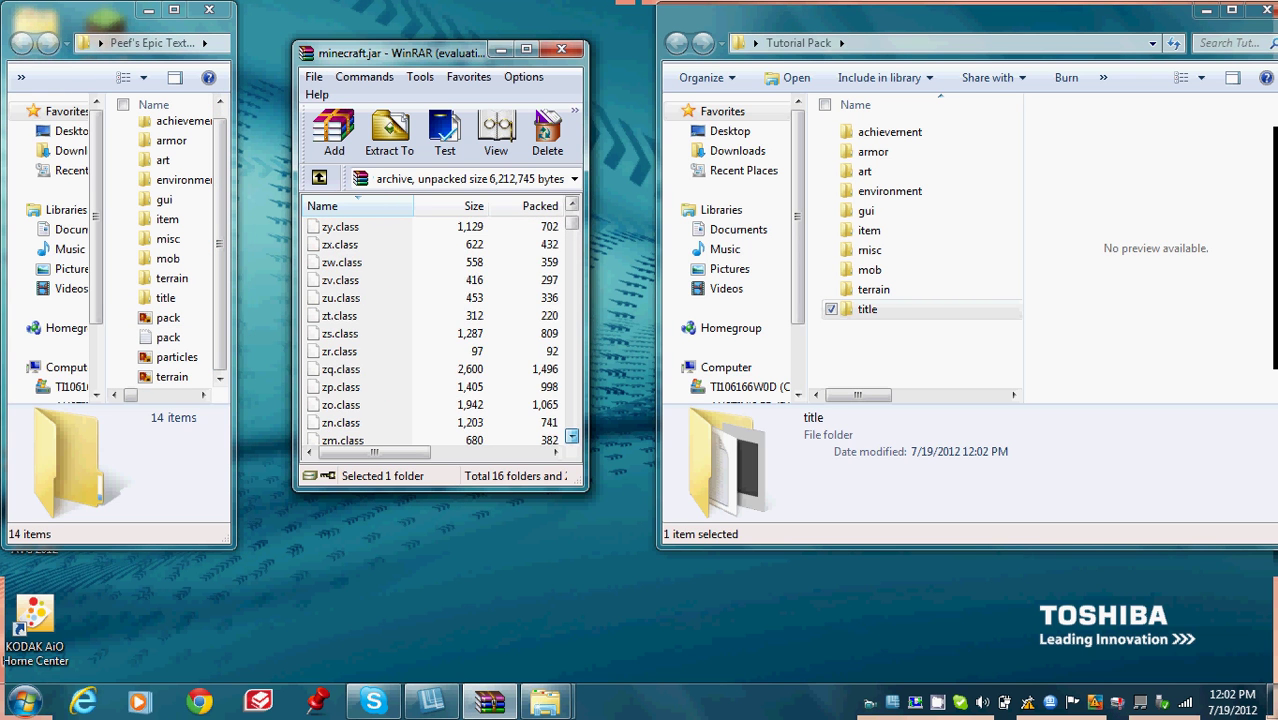
left_click(571, 436)
left_click(571, 436)
left_click(571, 436)
left_click(571, 436)
scroll(571, 436, "down", 10)
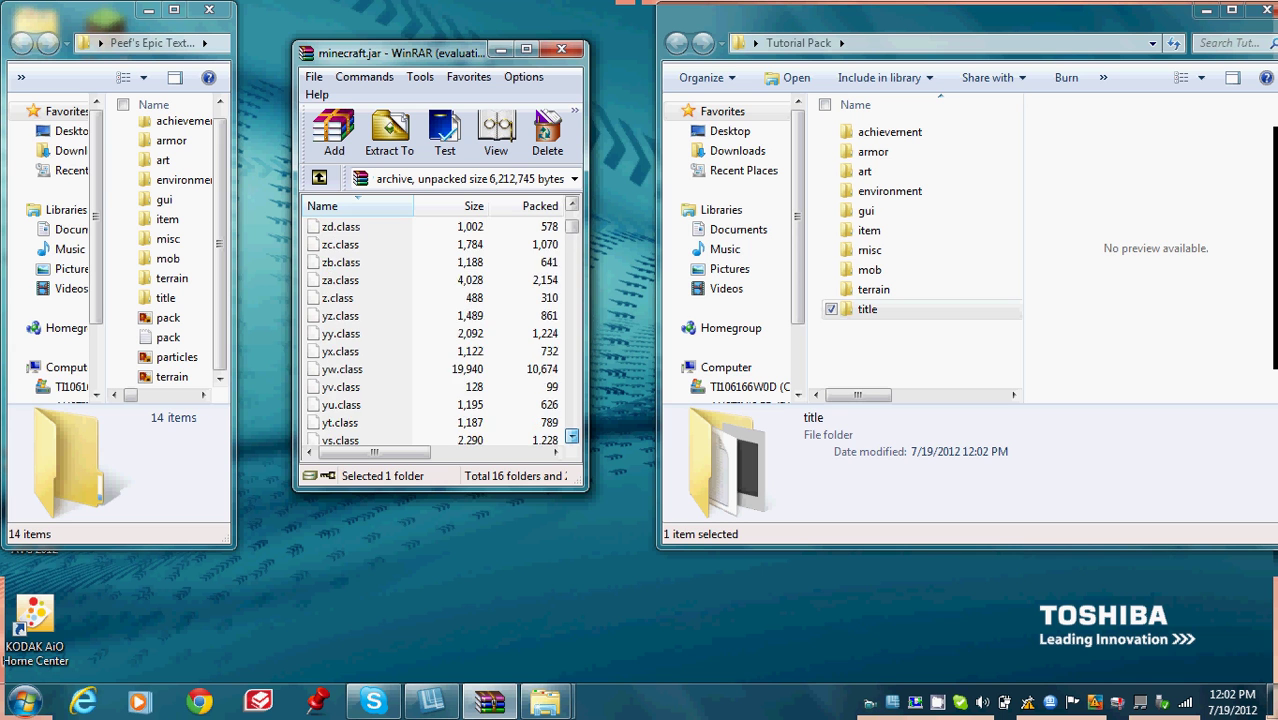
scroll(571, 436, "down", 12)
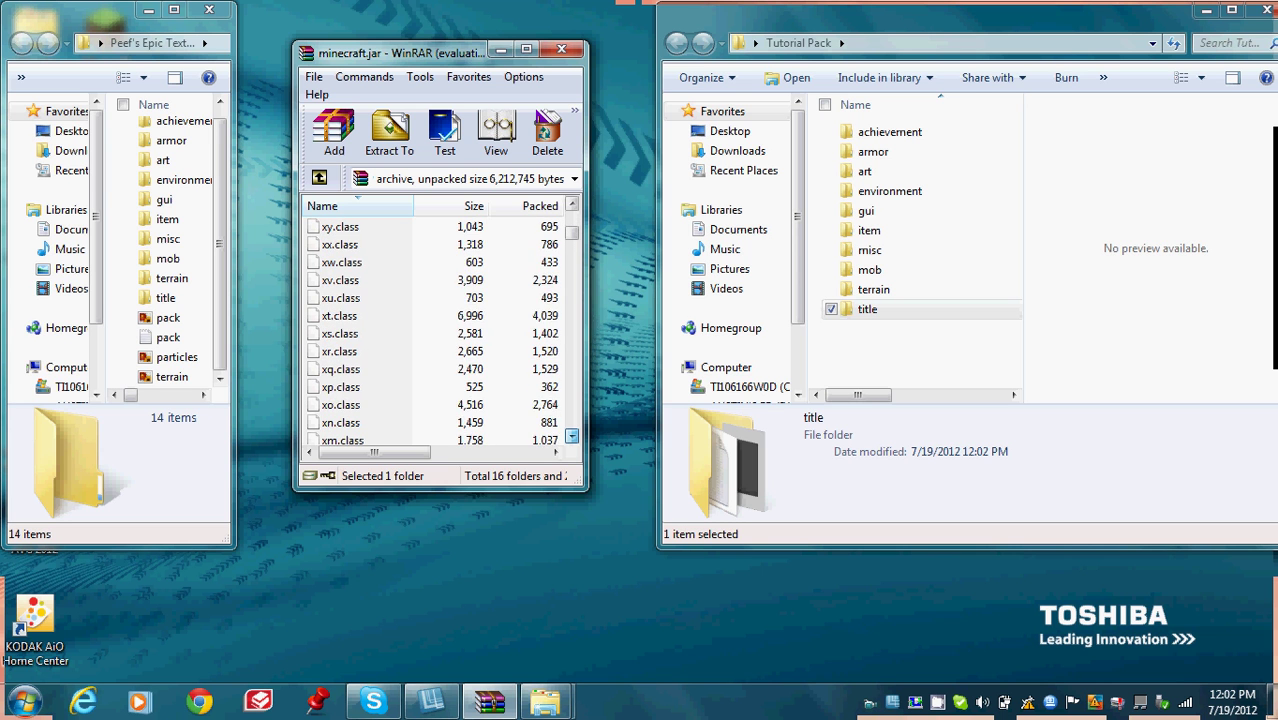
scroll(571, 436, "down", 10)
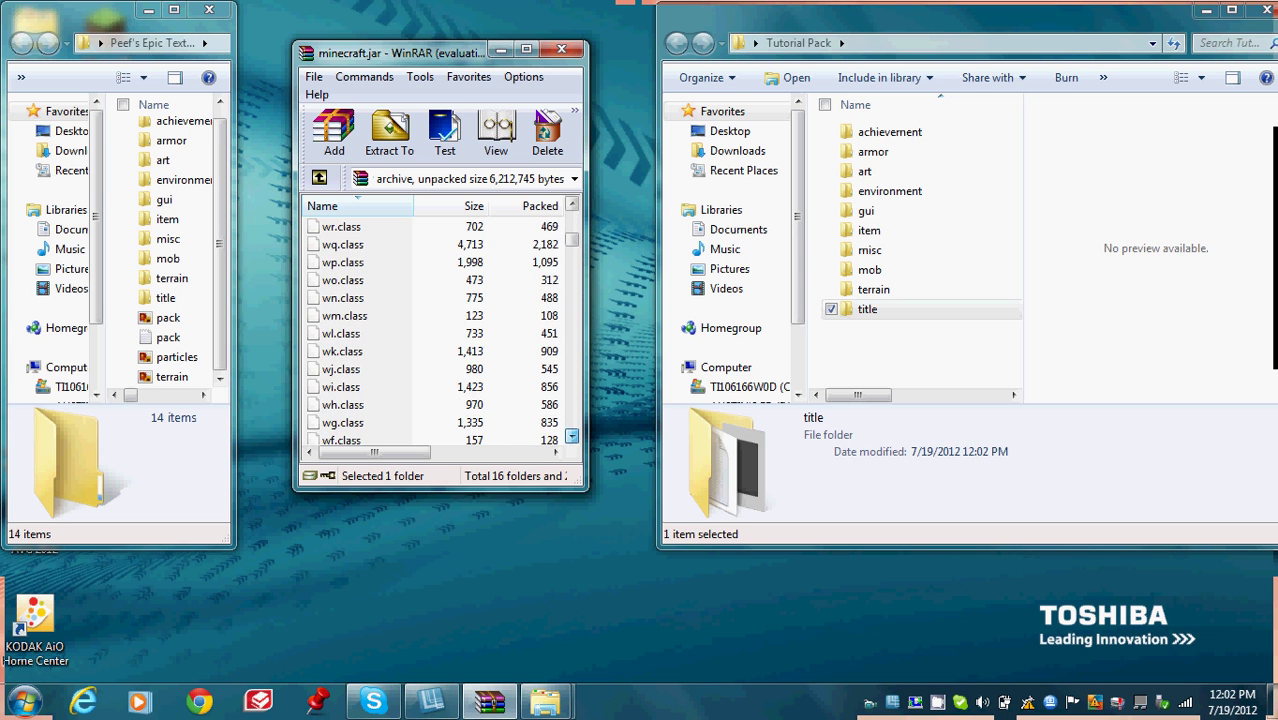
scroll(571, 436, "down", 9)
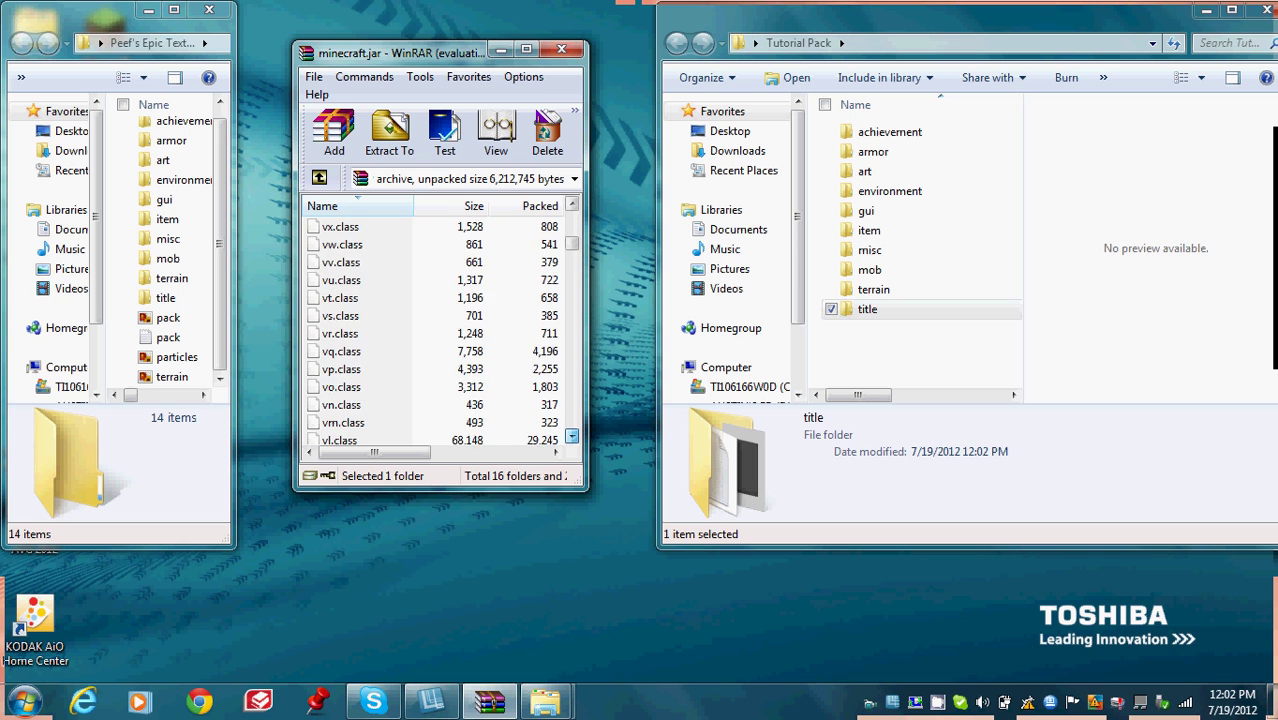
scroll(571, 436, "down", 12)
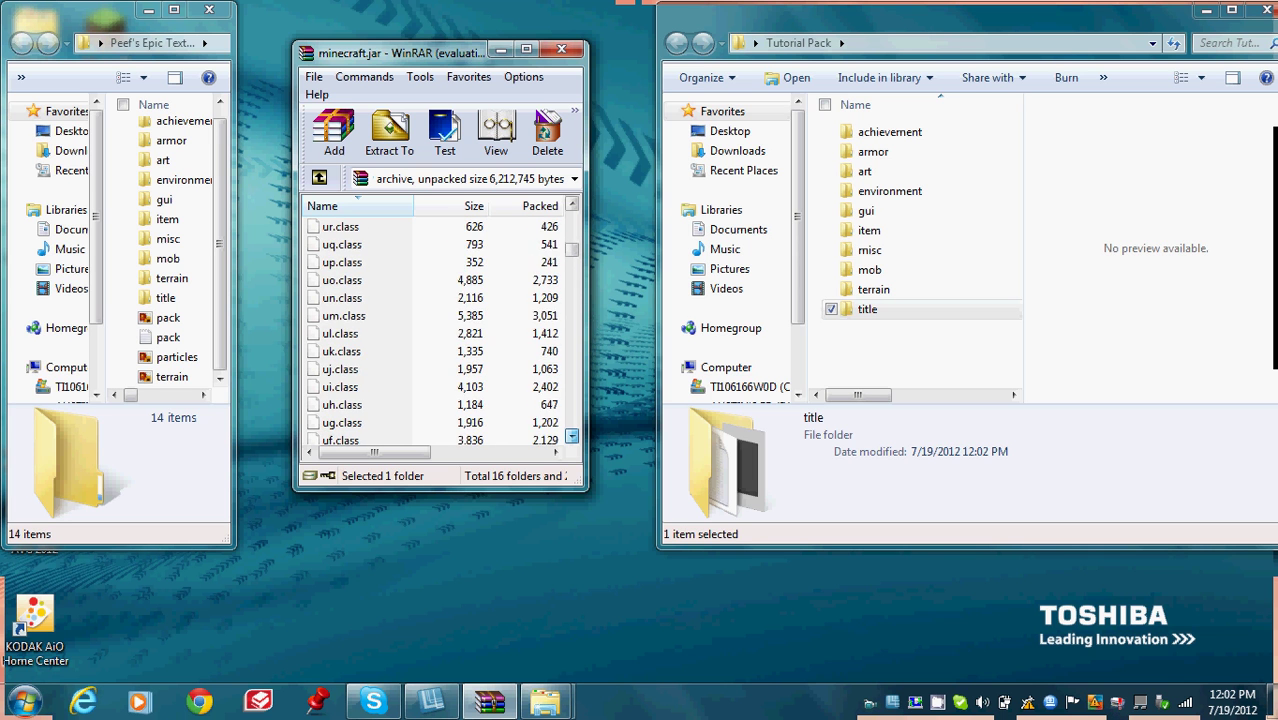
scroll(571, 436, "down", 6)
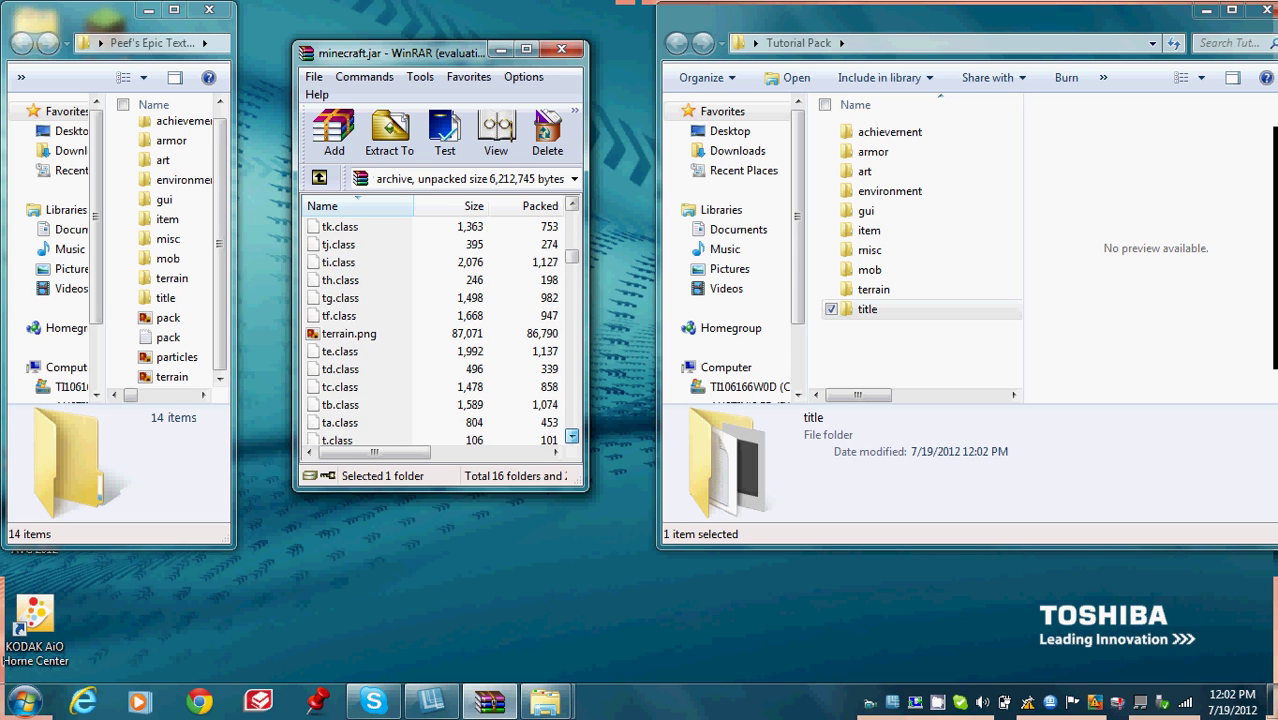
scroll(571, 436, "down", 1)
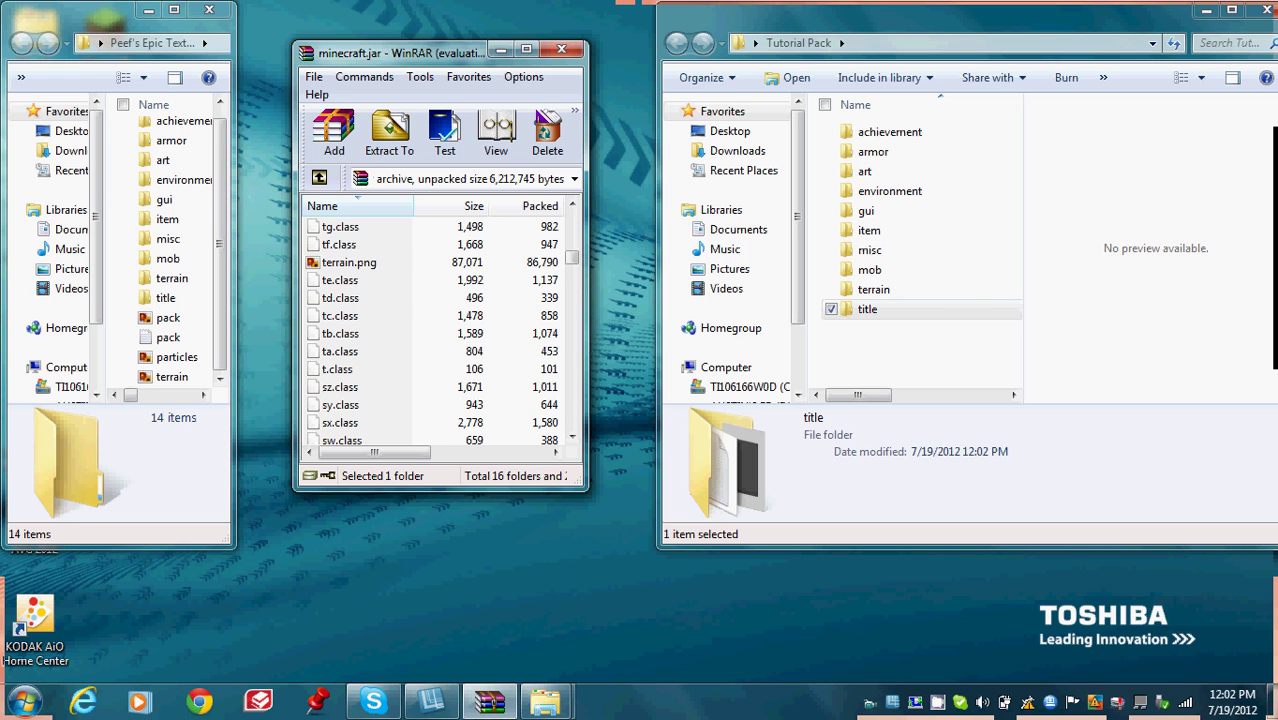
left_click(349, 262)
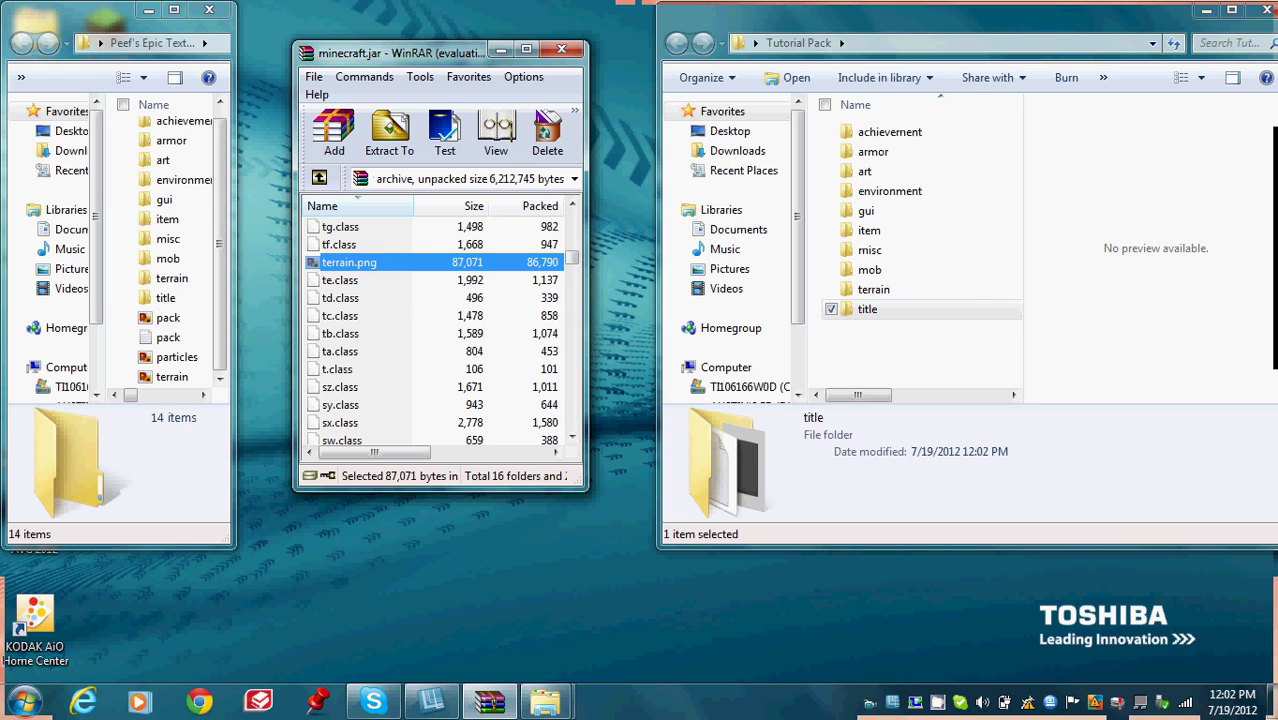
left_click_drag(349, 262, 895, 350)
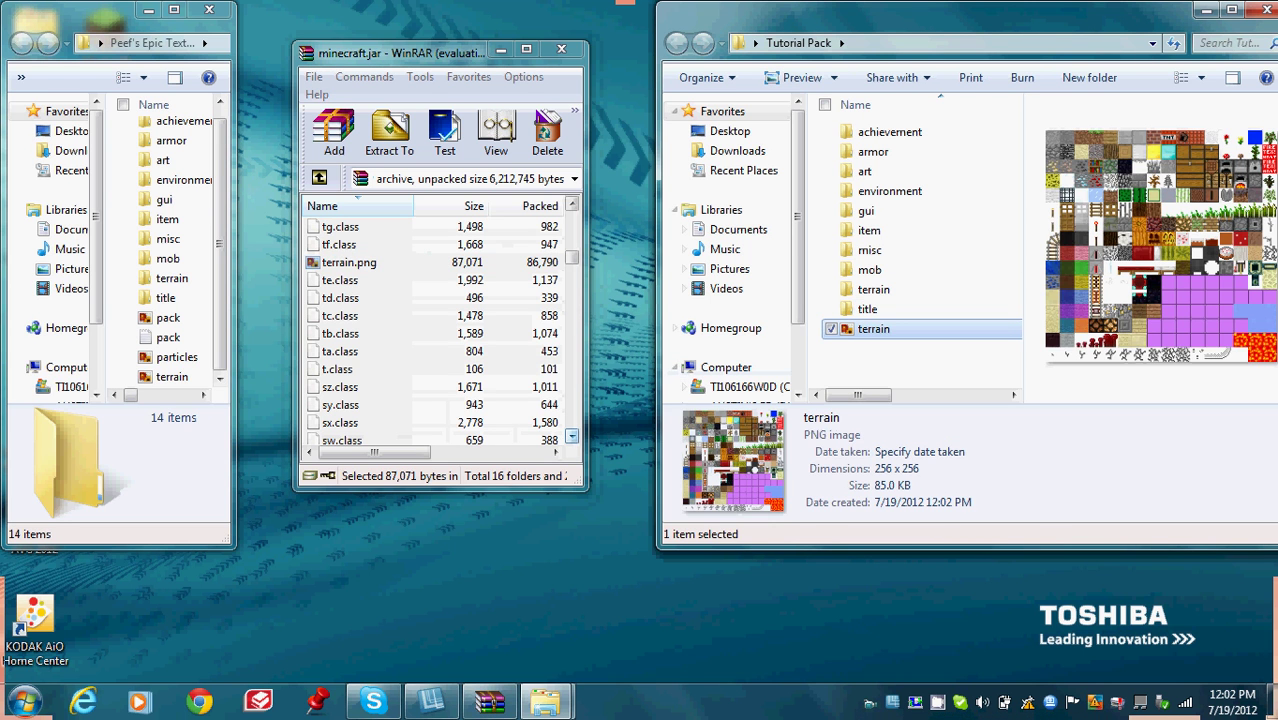
Step: Enlarge the minecraft.jar archive window to fill the gap between the two folder windows and extend it down towards the taskbar
left_click(572, 436)
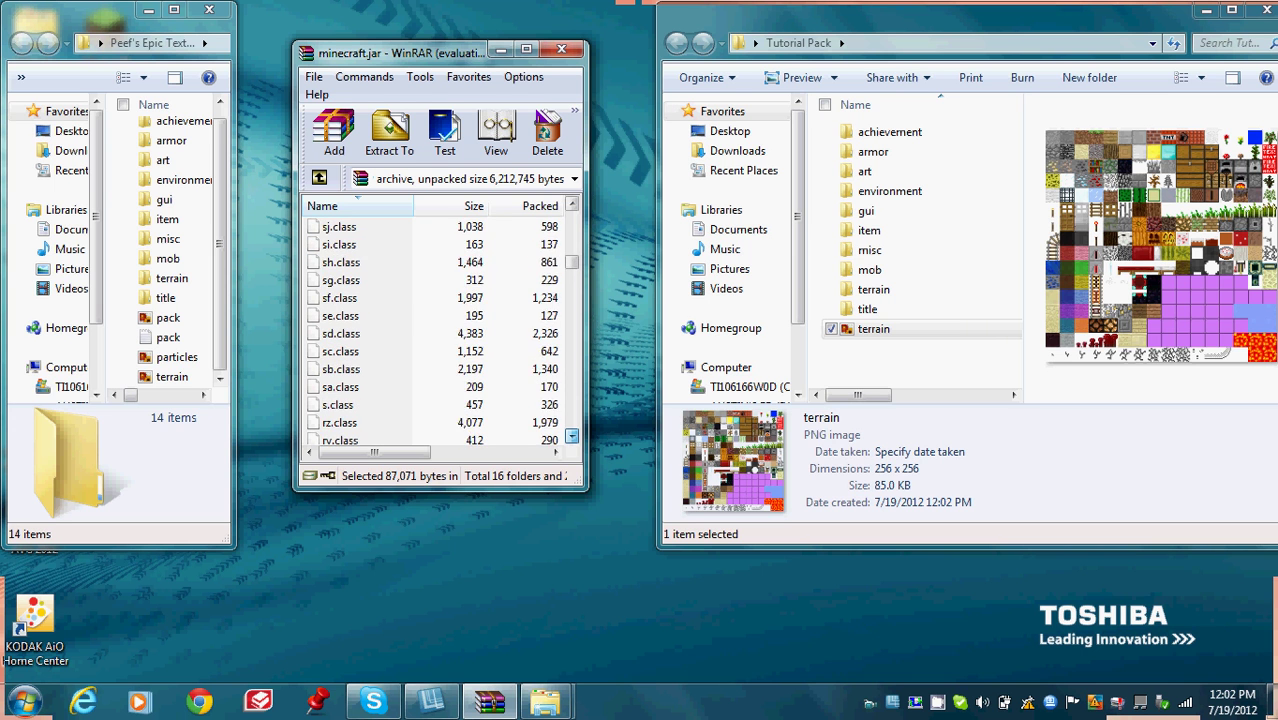
scroll(440, 330, "down", 11)
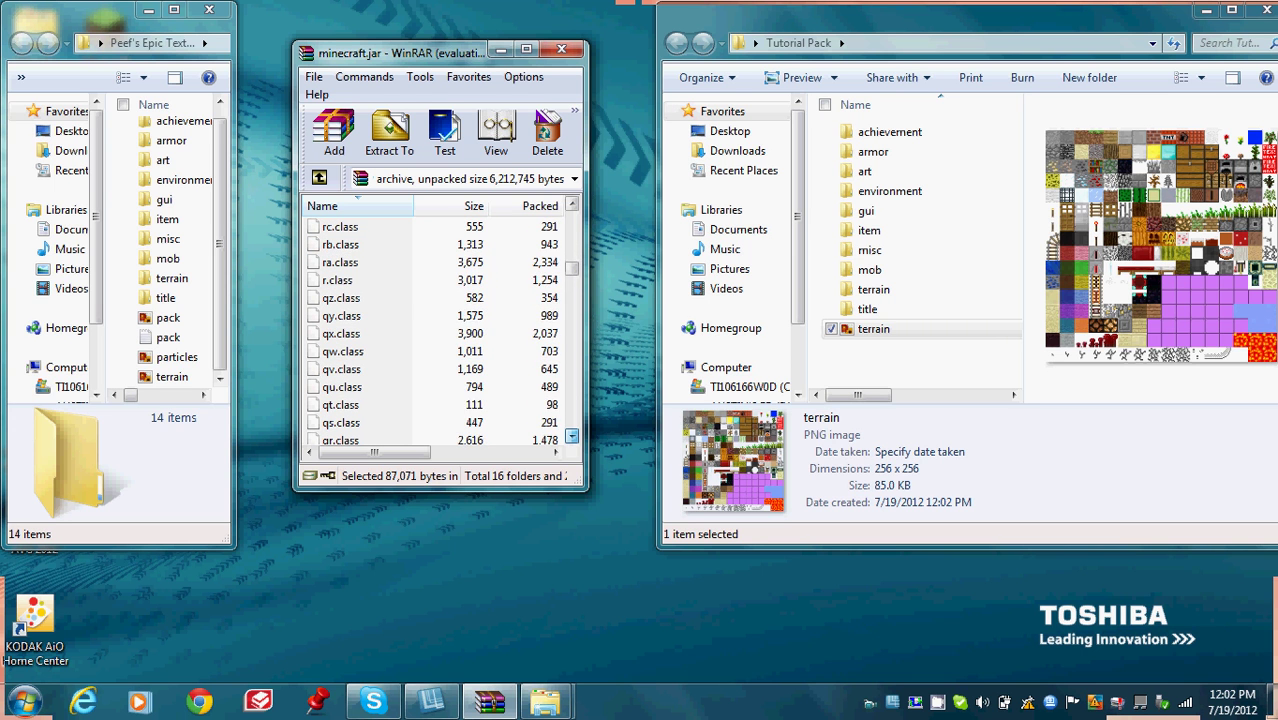
scroll(440, 330, "down", 2)
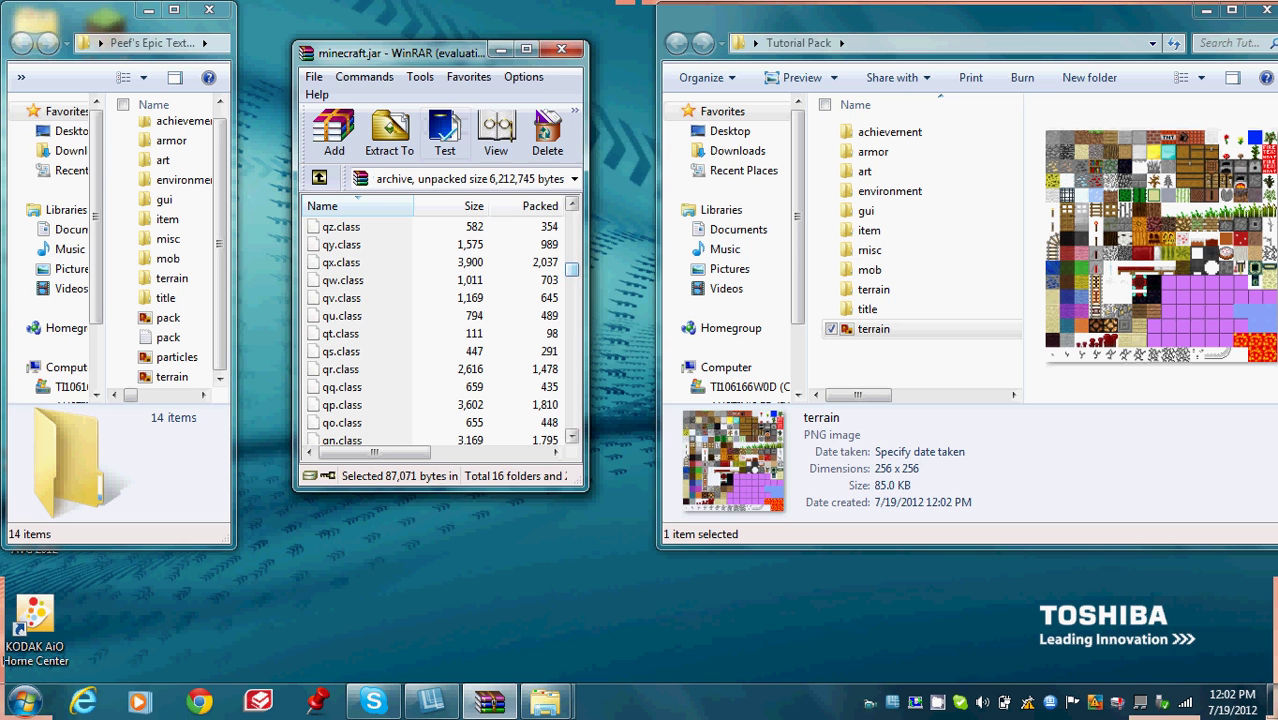
left_click_drag(587, 272, 656, 272)
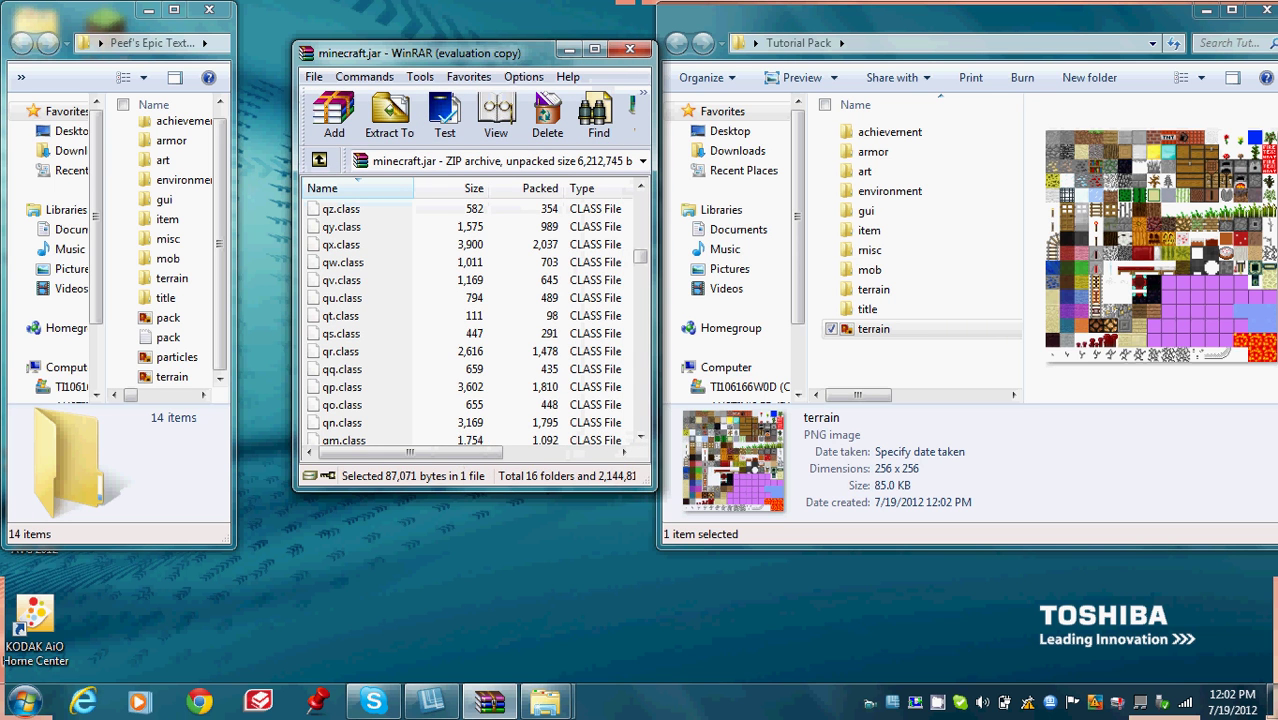
left_click_drag(294, 300, 238, 300)
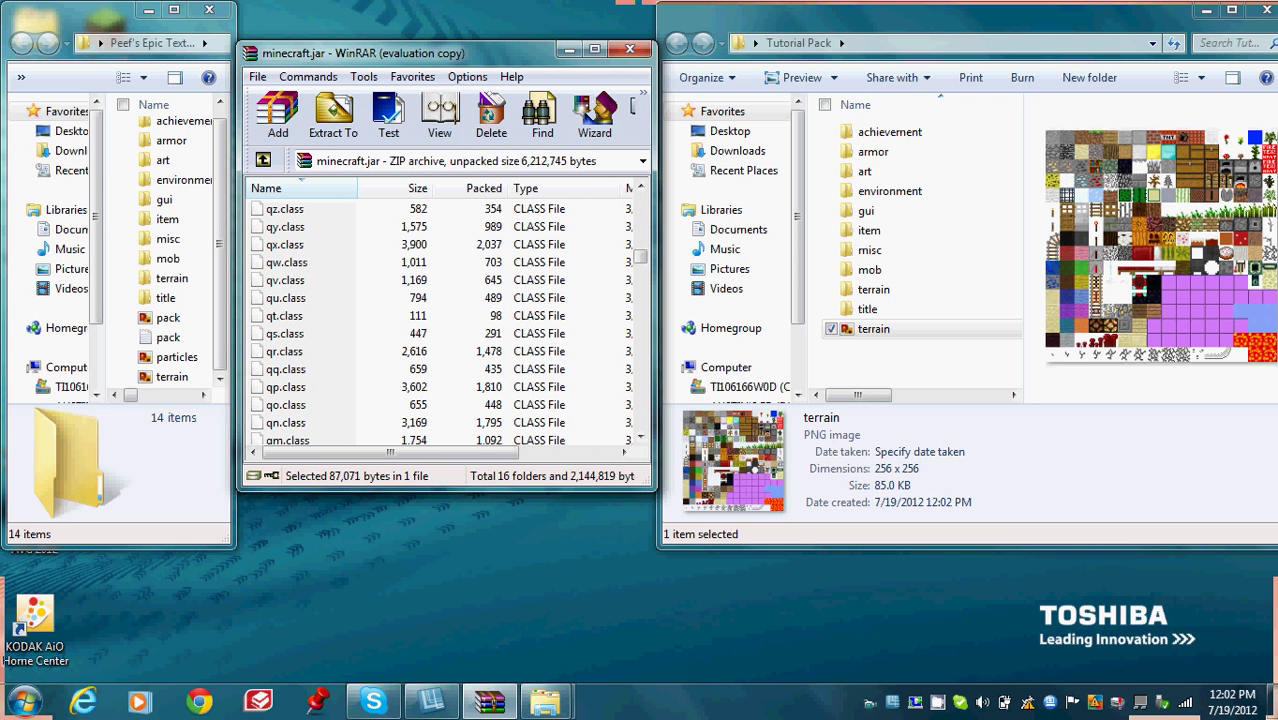
left_click_drag(446, 489, 440, 670)
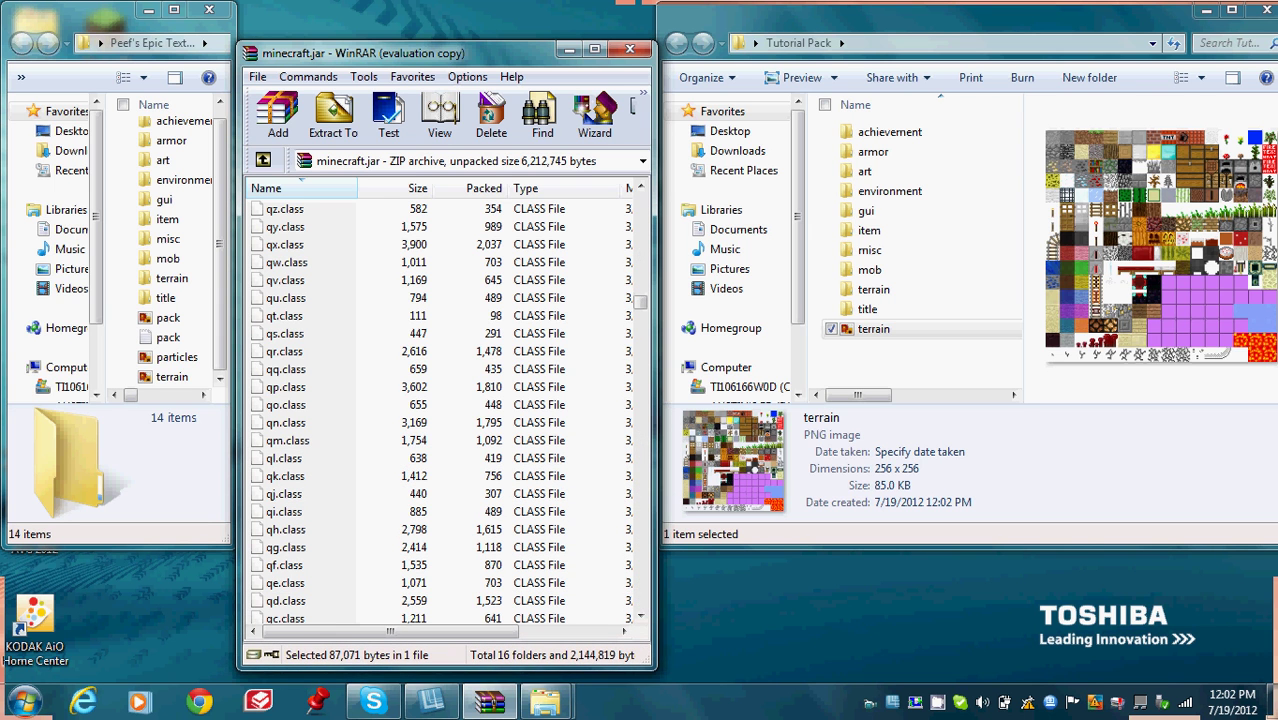
Step: Search the minecraft.jar archive for *pack.png, locate pack.png in the archive's file list and close the search results
left_click(542, 115)
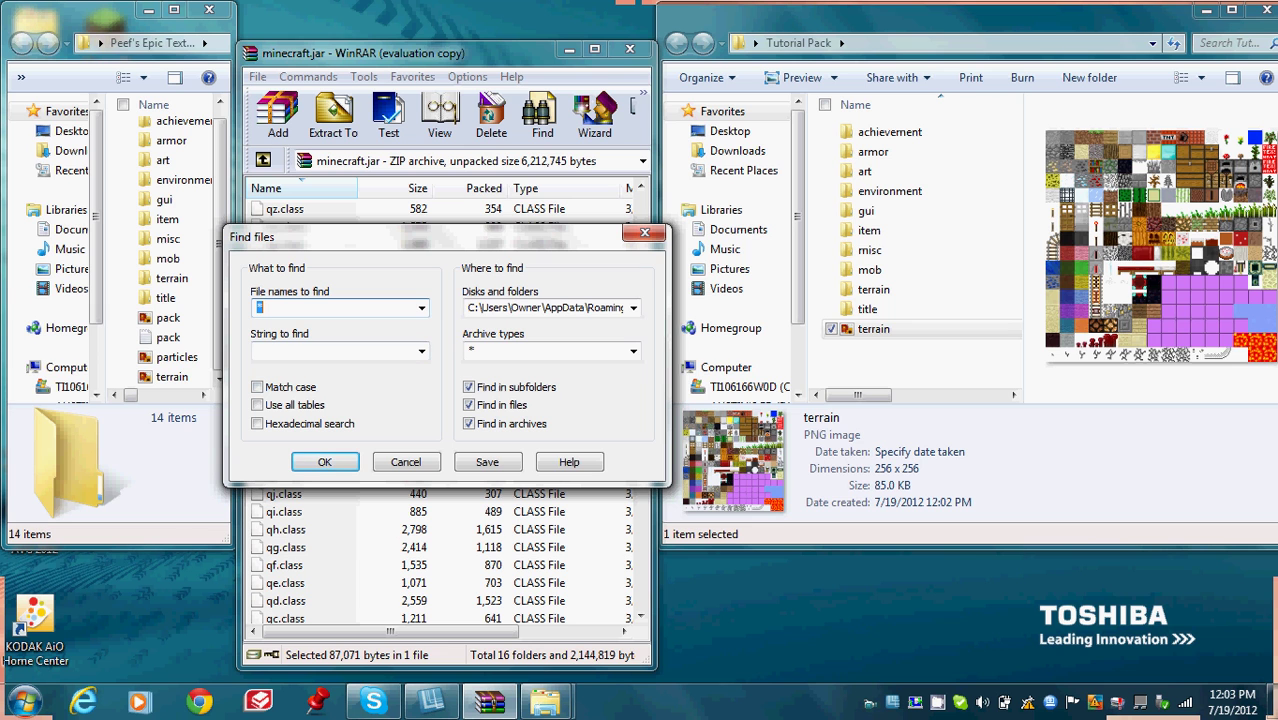
type("*pack.png")
key("Return")
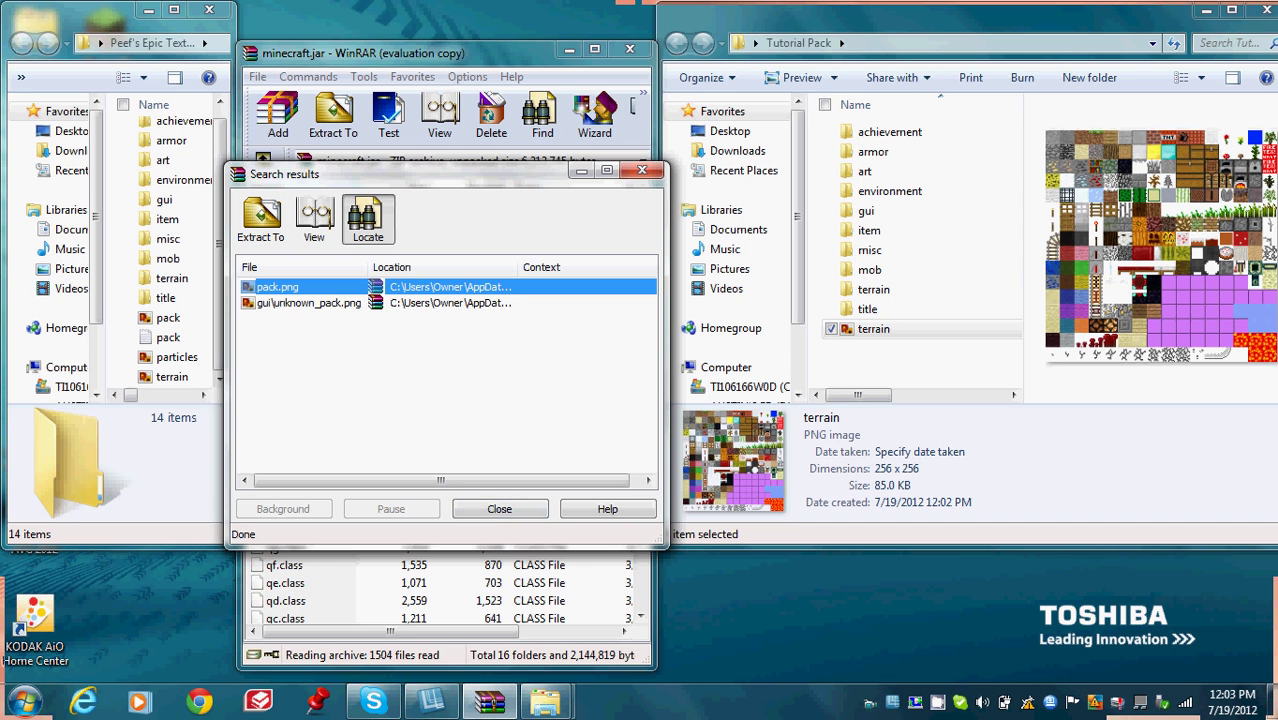
left_click(366, 220)
left_click_drag(400, 173, 827, 125)
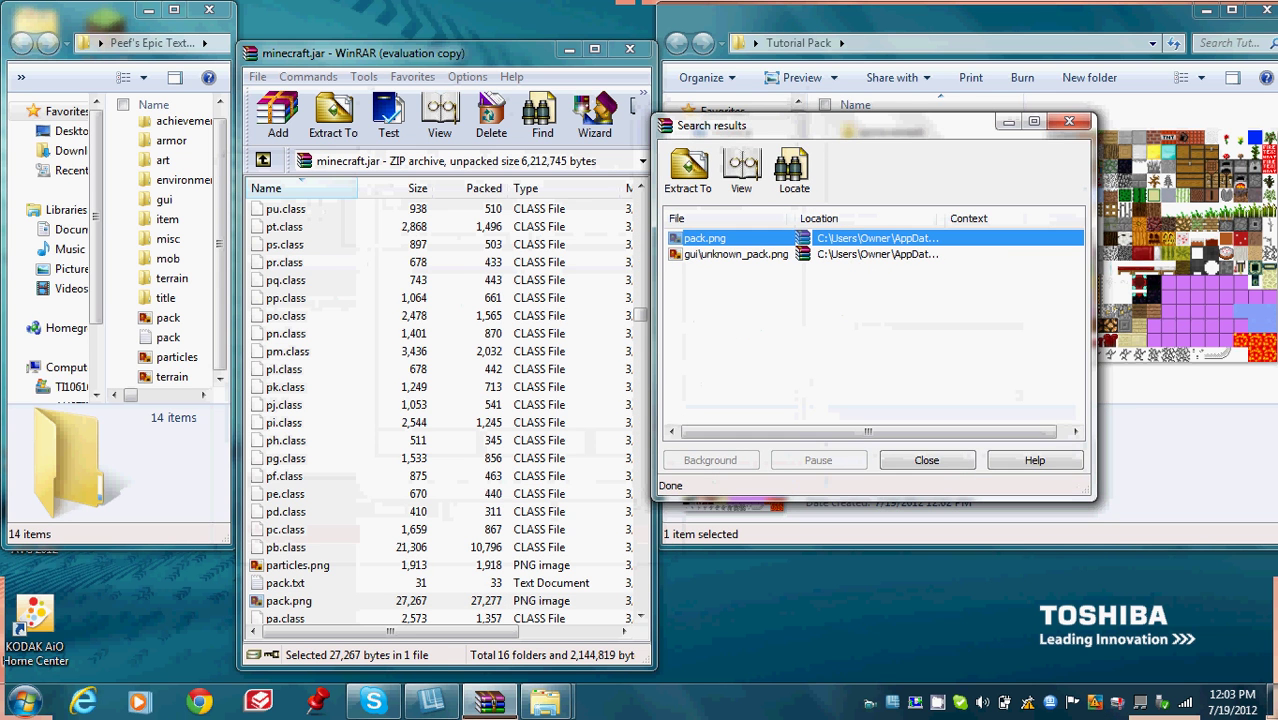
key("Escape")
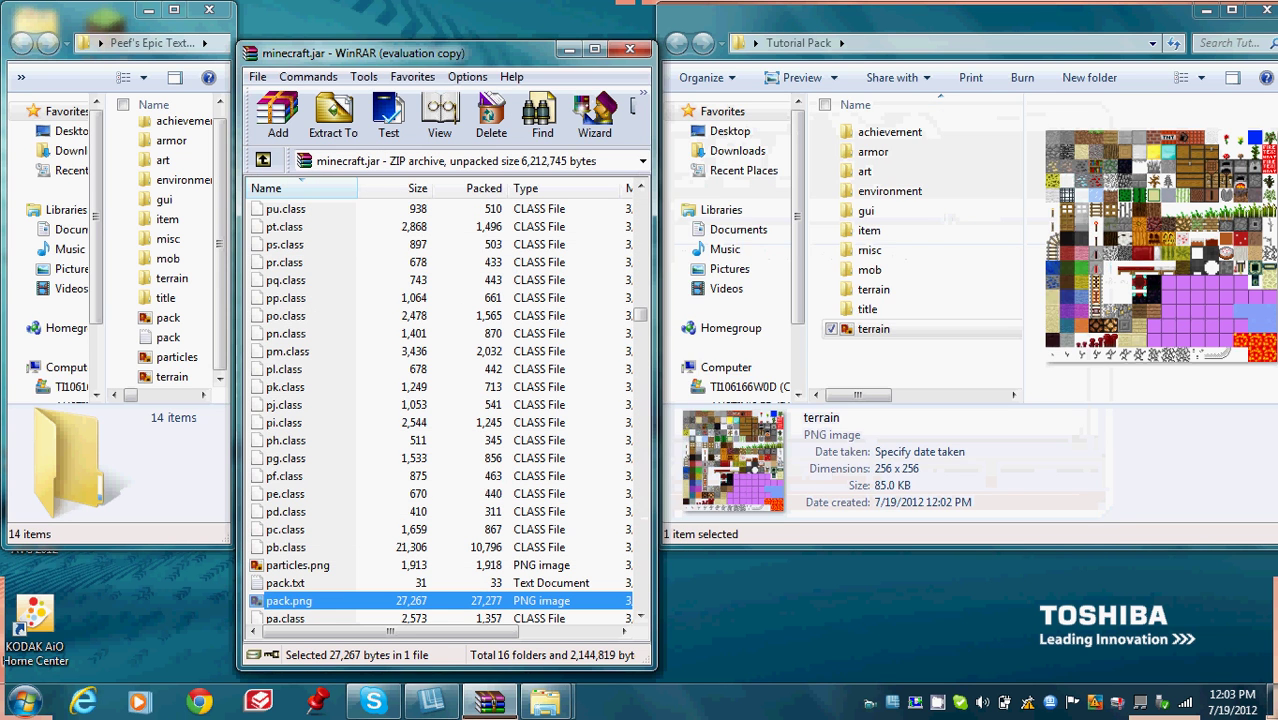
Step: Copy particles.png, pack.txt and pack.png from the minecraft.jar archive into the Tutorial Pack folder
left_click(298, 566)
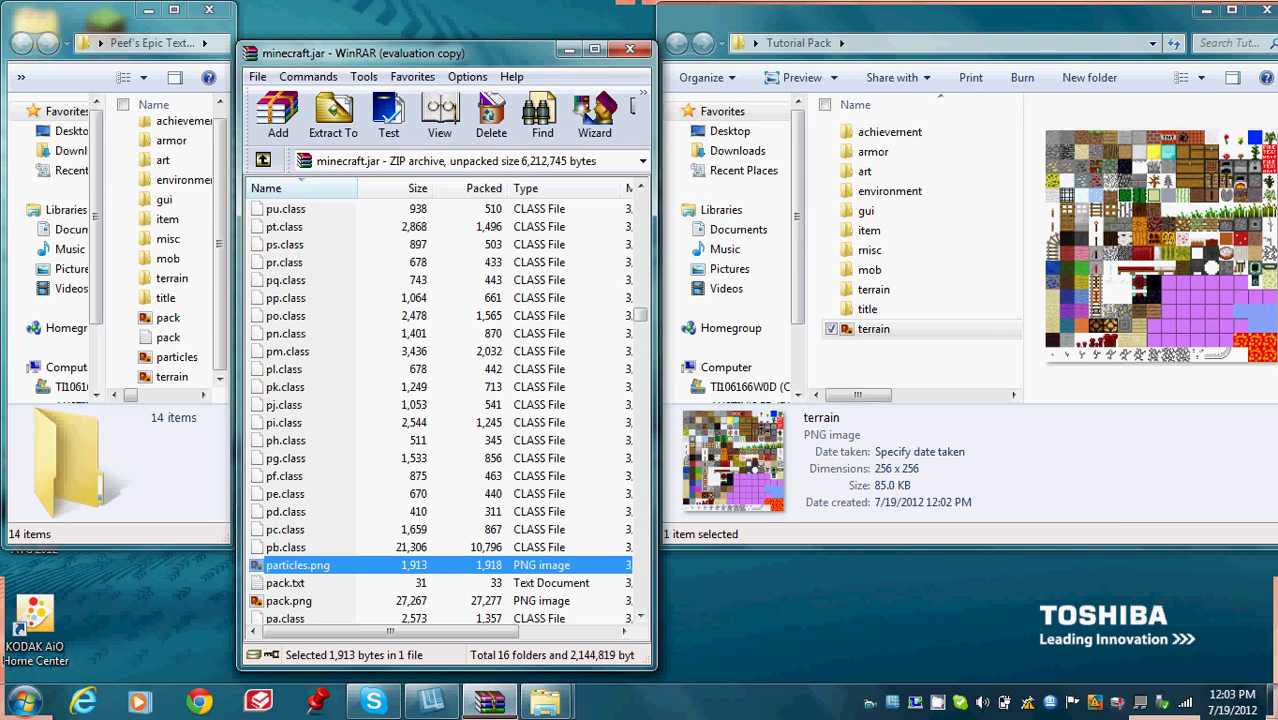
left_click_drag(298, 566, 900, 364)
left_click(286, 583)
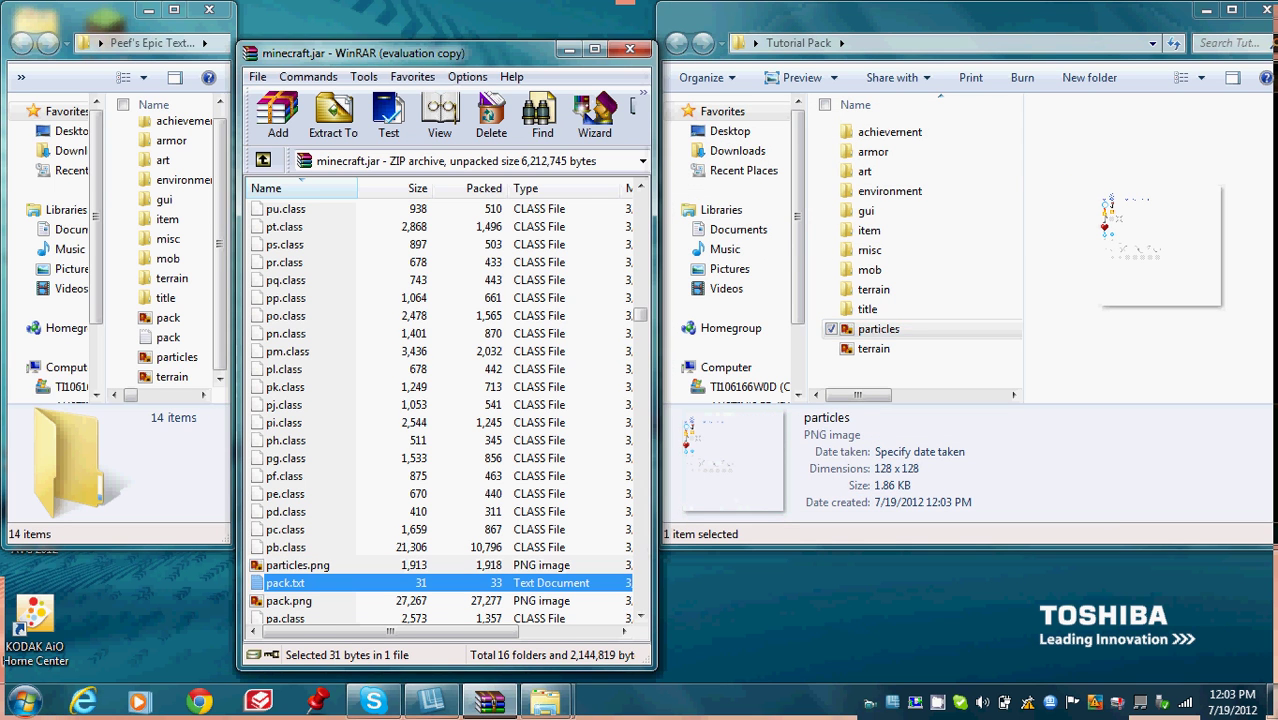
left_click_drag(286, 583, 900, 372)
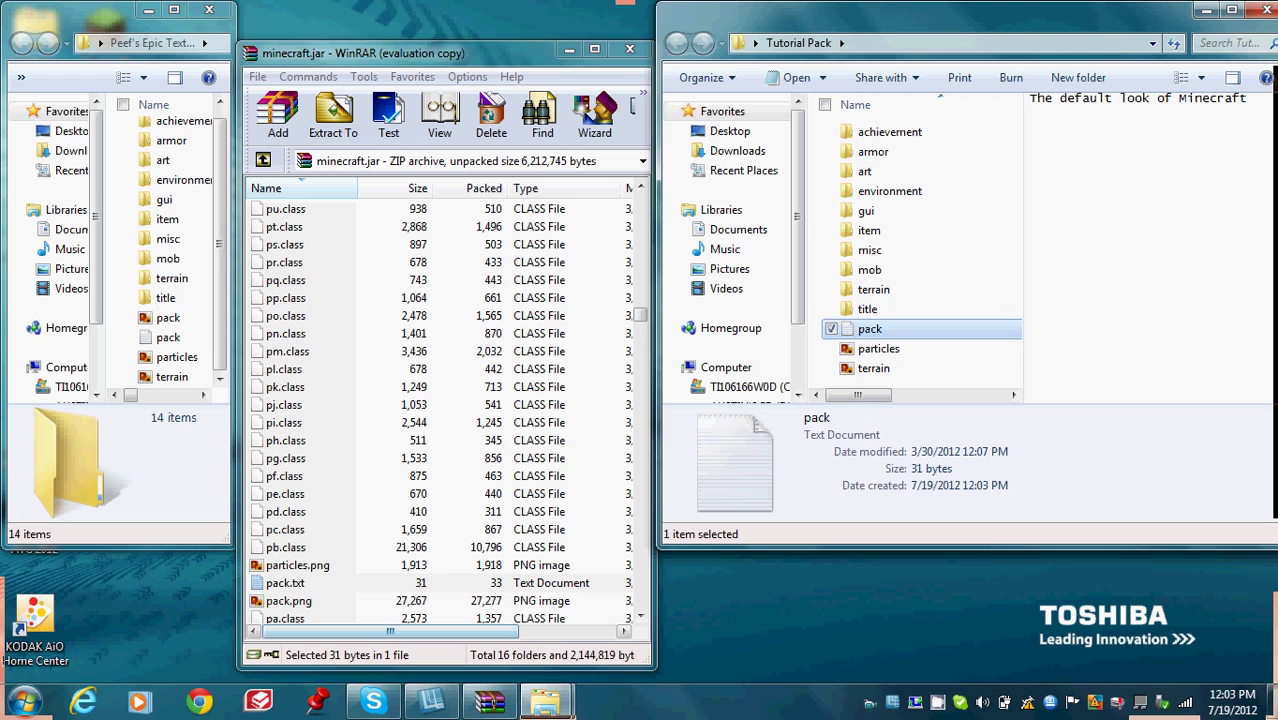
left_click(288, 601)
left_click_drag(288, 601, 930, 250)
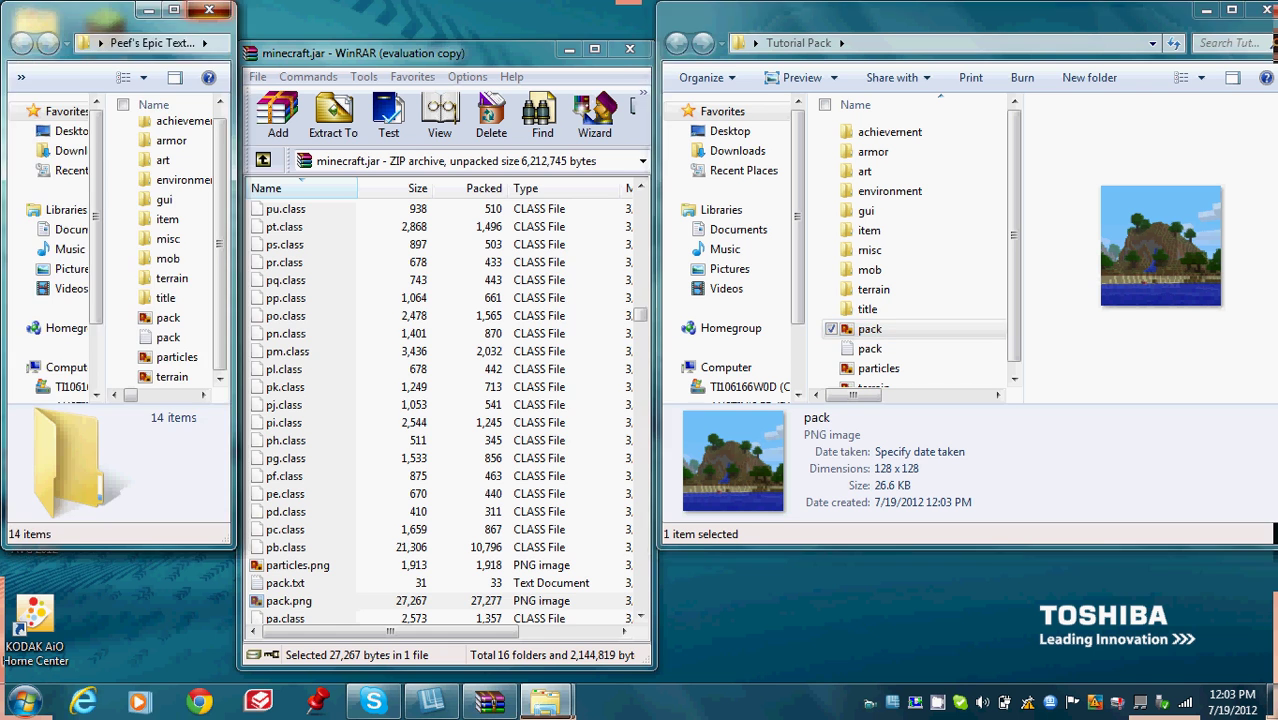
Step: Close the Peef's Epic Texture Pack folder window and the minecraft.jar archive window
left_click(209, 10)
left_click_drag(400, 52, 295, 40)
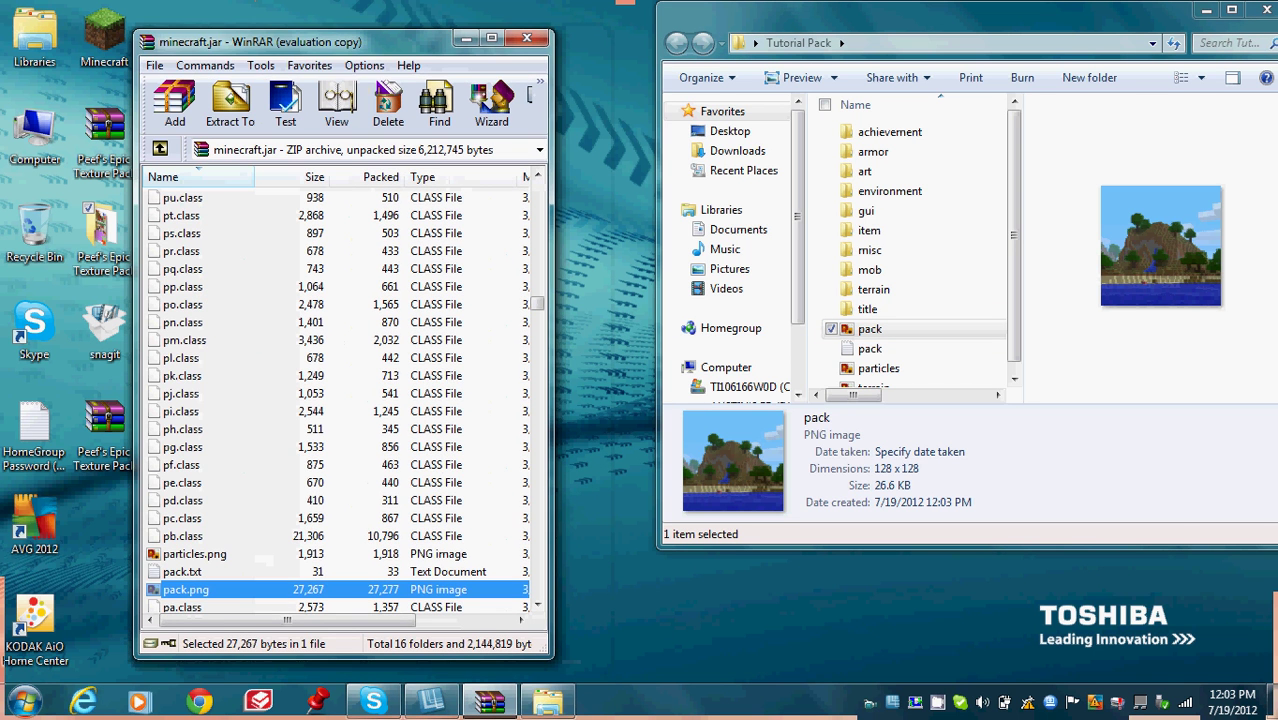
left_click(598, 60)
left_click(527, 38)
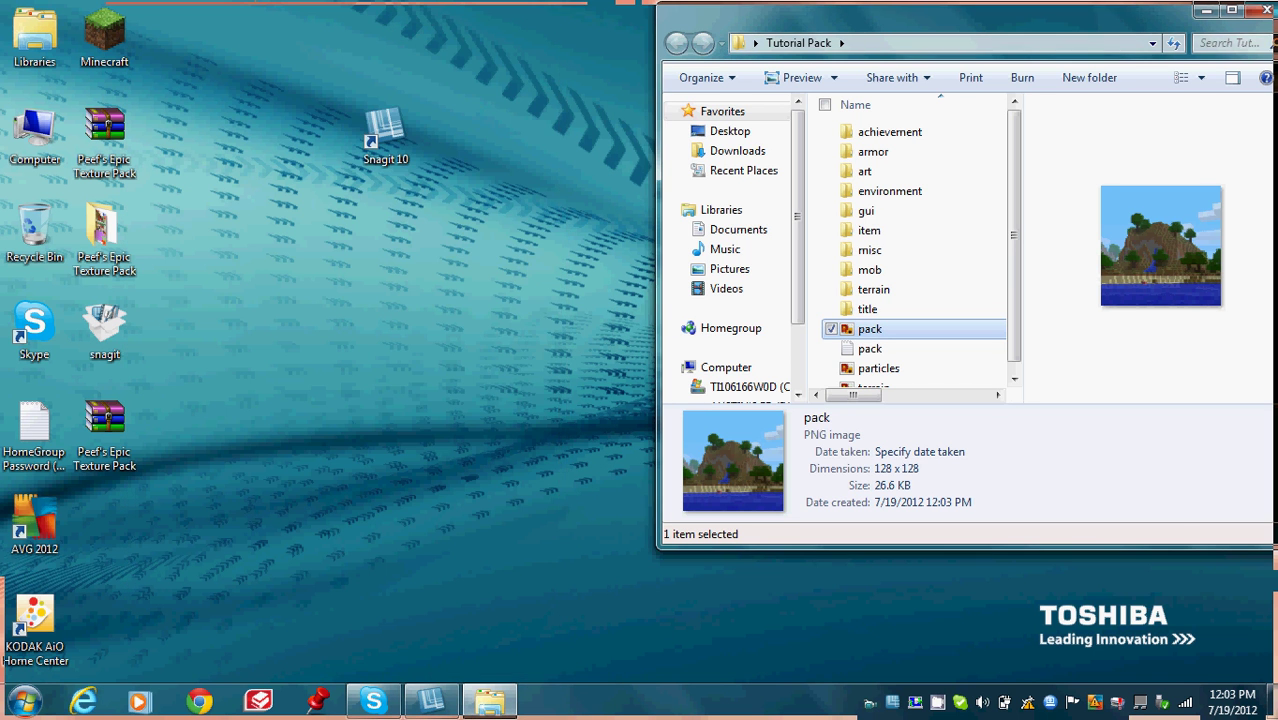
Step: Move the Tutorial Pack folder window to the middle of the desktop and bring the end of its file list into view
left_click_drag(860, 14, 210, 8)
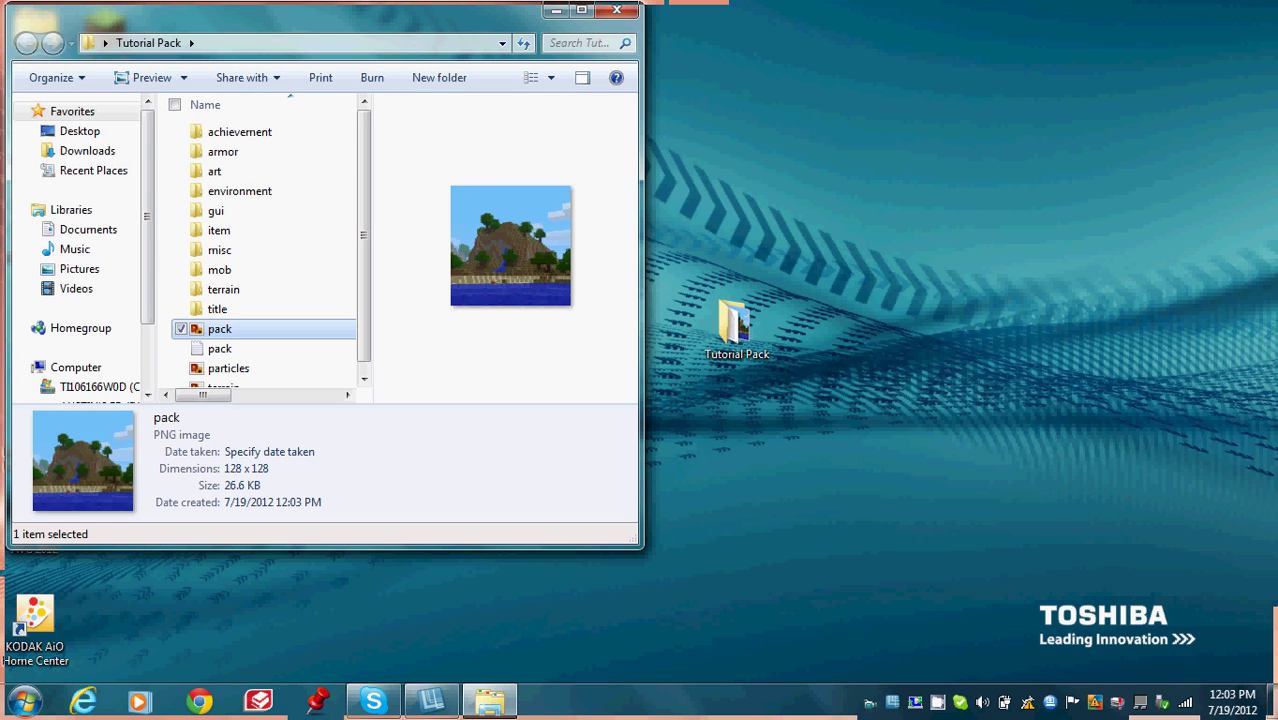
left_click(431, 700)
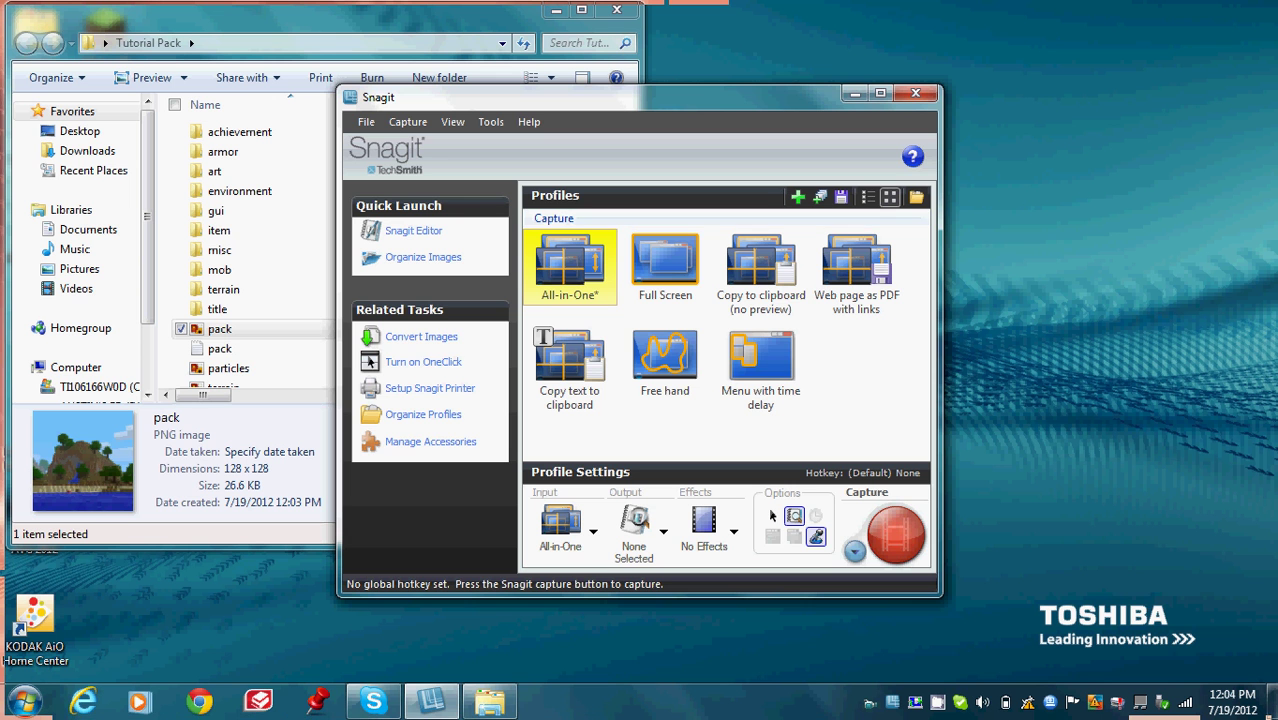
left_click(855, 93)
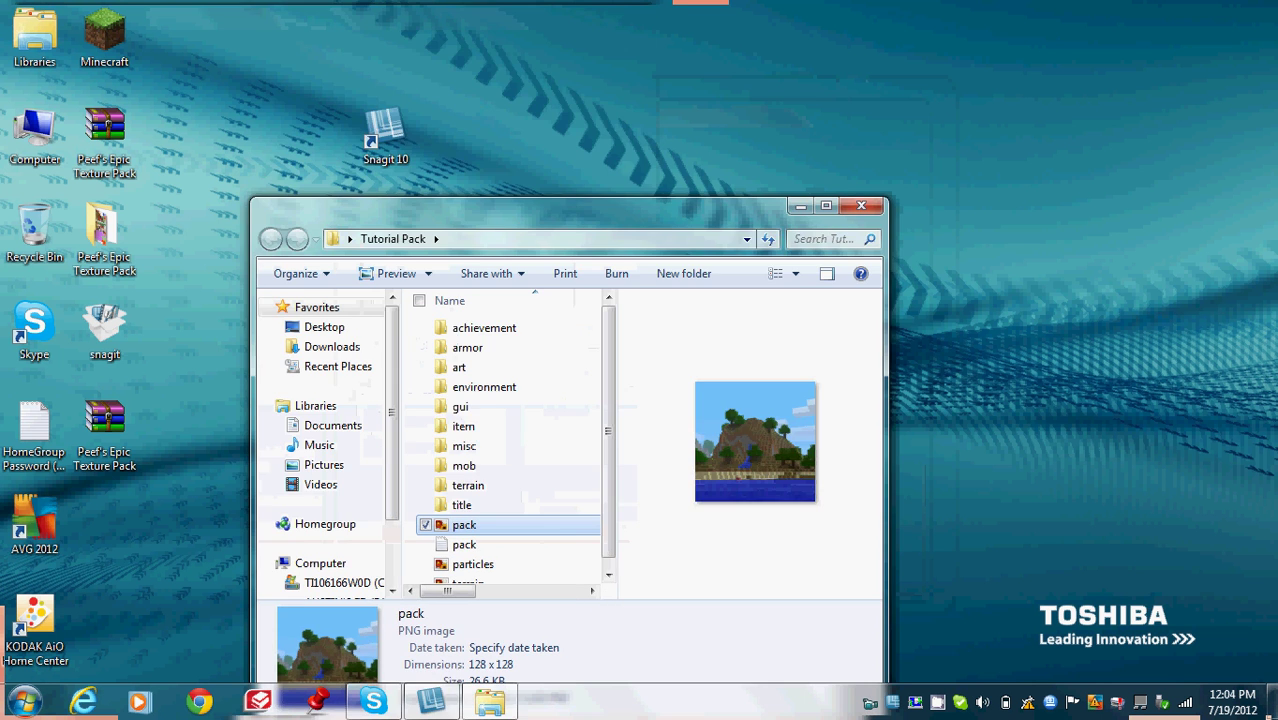
left_click_drag(570, 207, 588, 28)
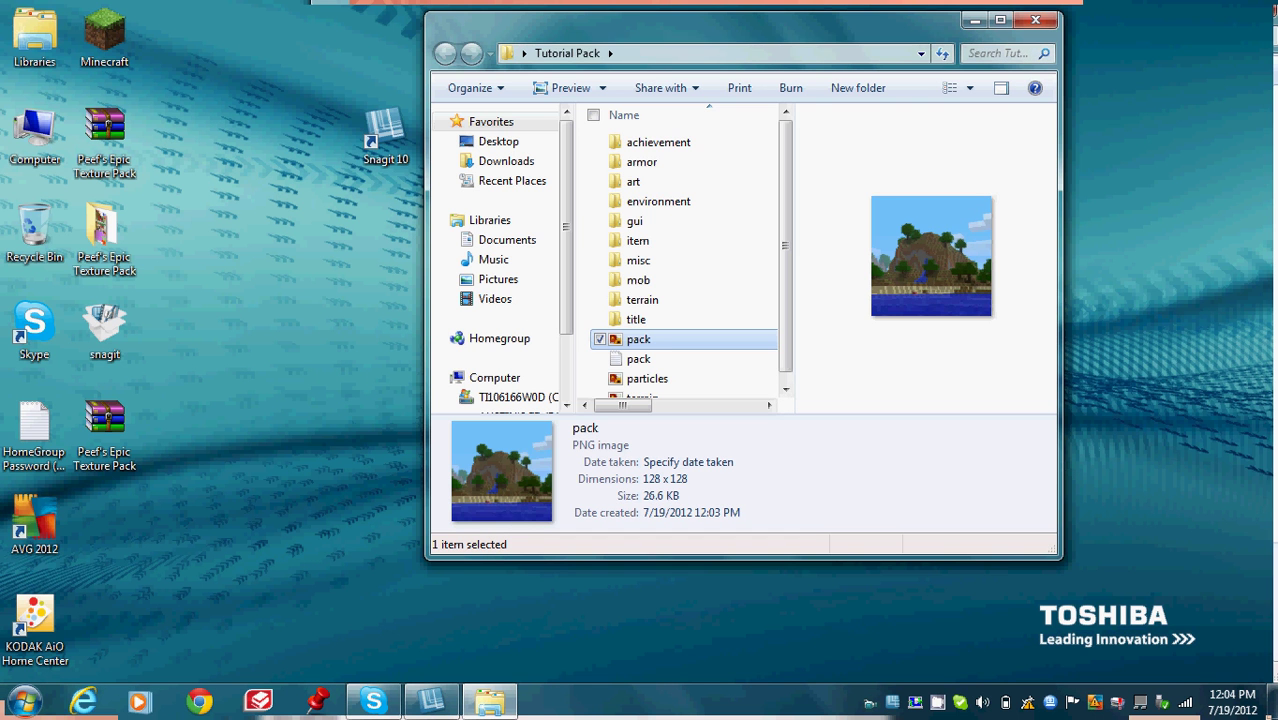
left_click_drag(785, 190, 785, 202)
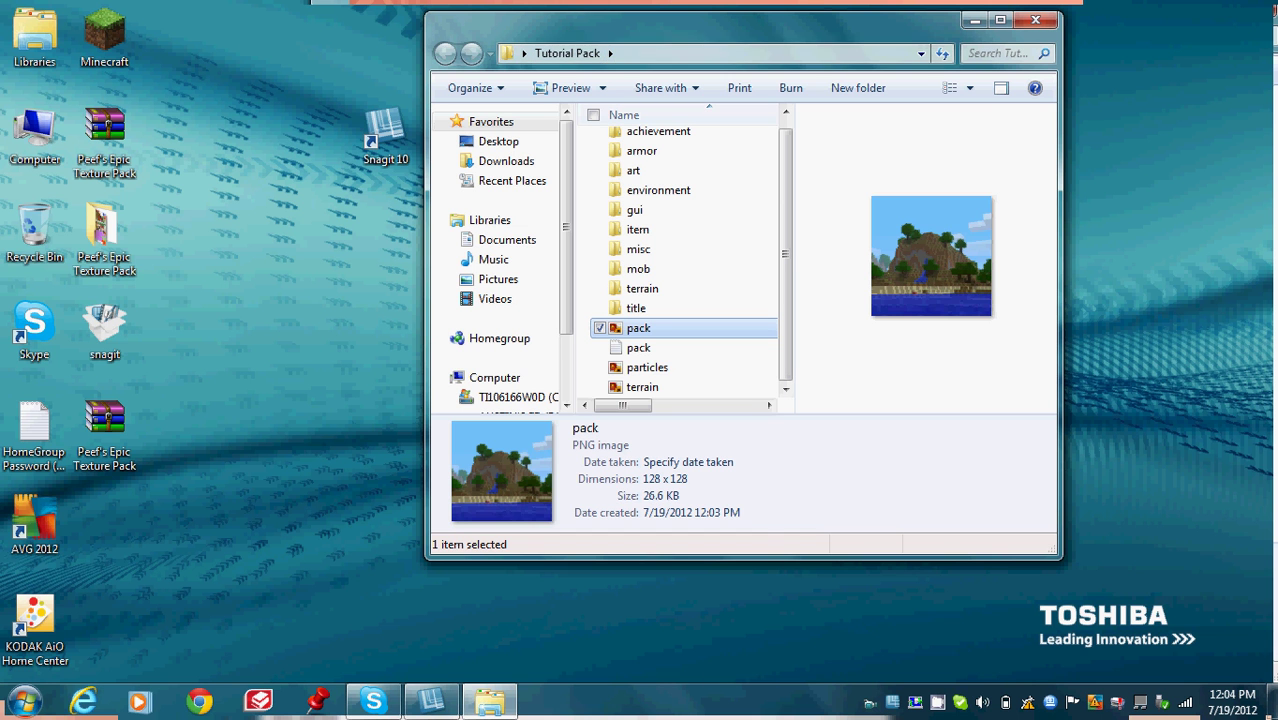
left_click_drag(610, 22, 492, 183)
left_click_drag(582, 181, 640, 48)
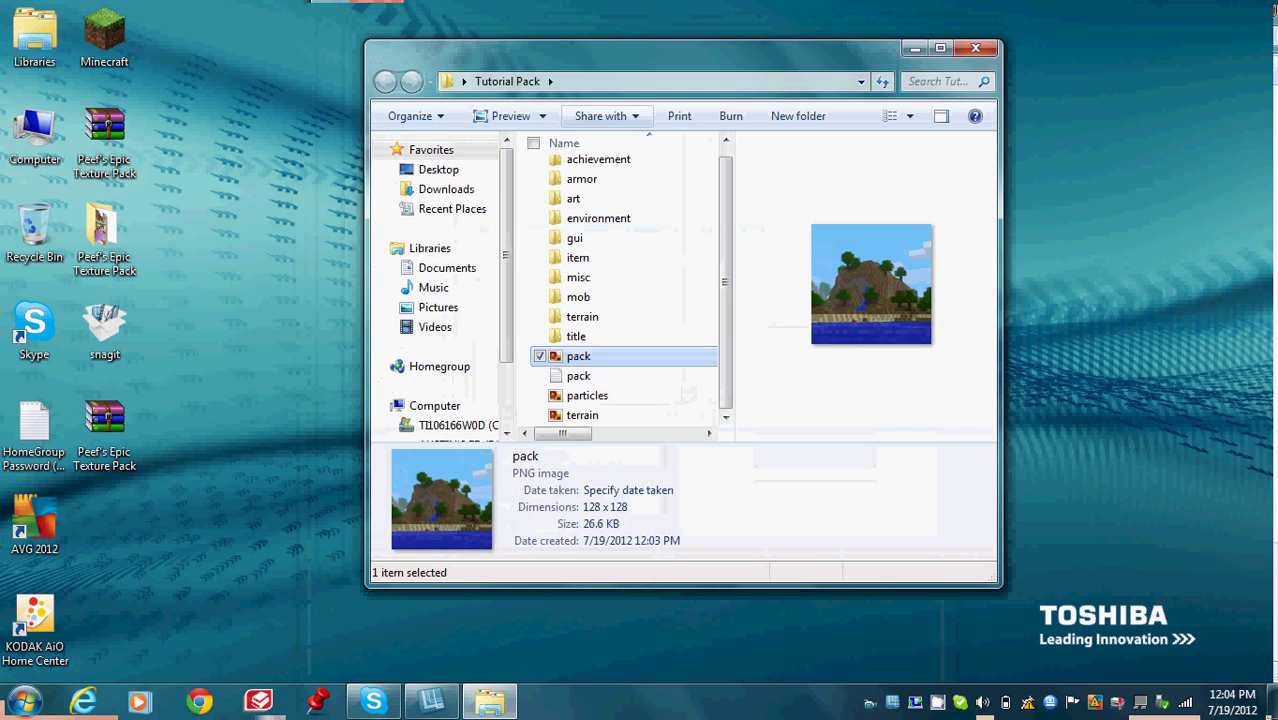
Step: Launch Paint.NET for editing the texture images
left_click(22, 700)
left_click(100, 318)
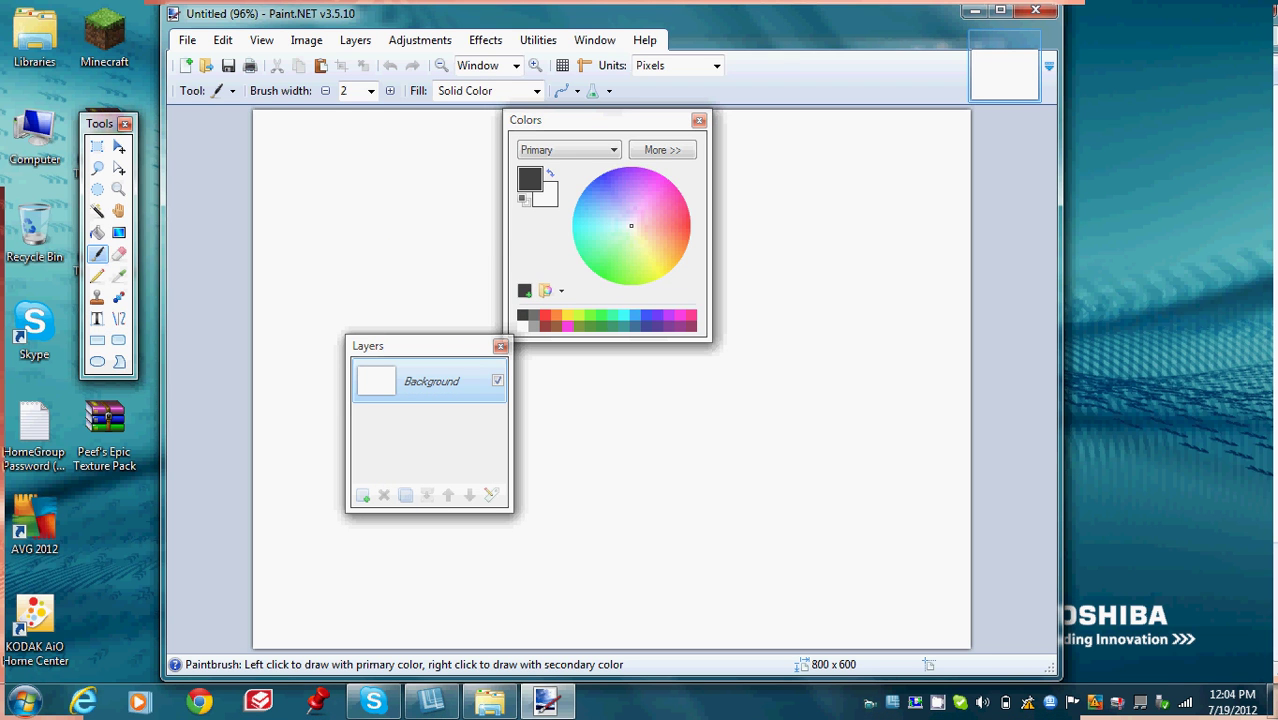
Step: Move the Colors and Layers windows off the canvas to the free desktop area beside the editor
left_click_drag(600, 120, 1164, 34)
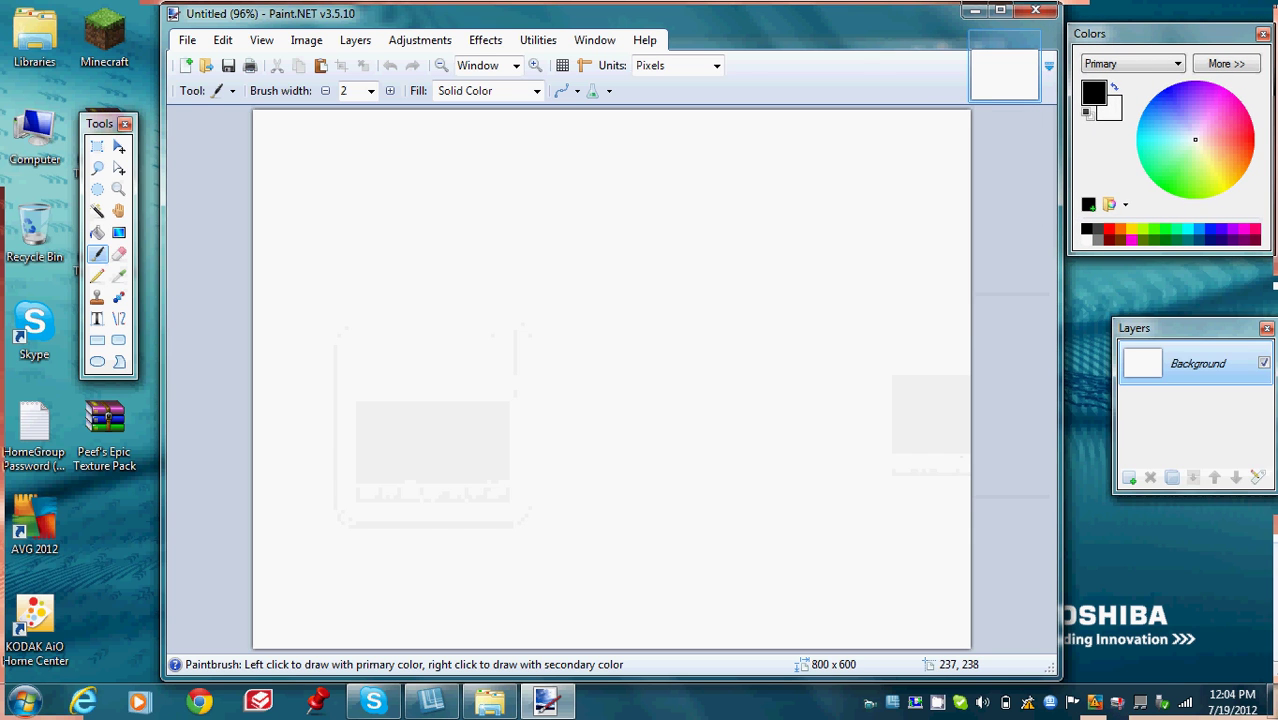
left_click_drag(1160, 328, 1154, 325)
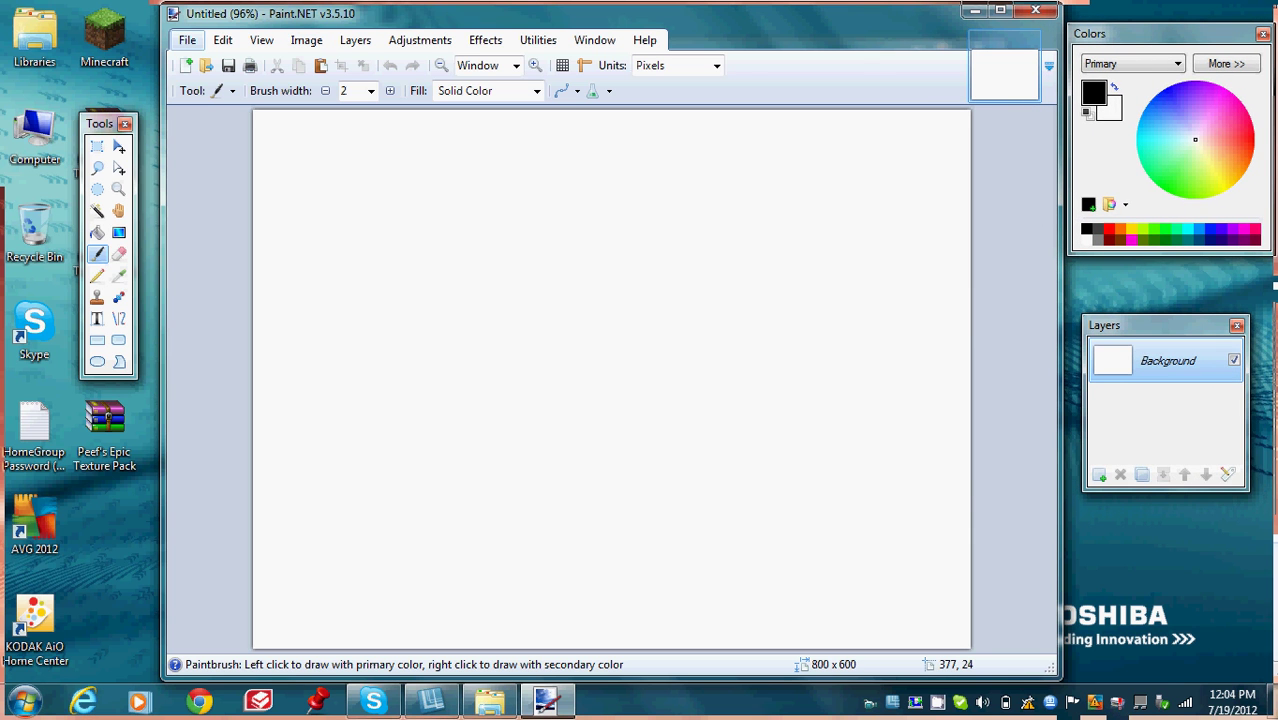
Step: Start opening an image and browse to the Tutorial Pack folder on the Desktop
left_click(187, 41)
left_click(221, 82)
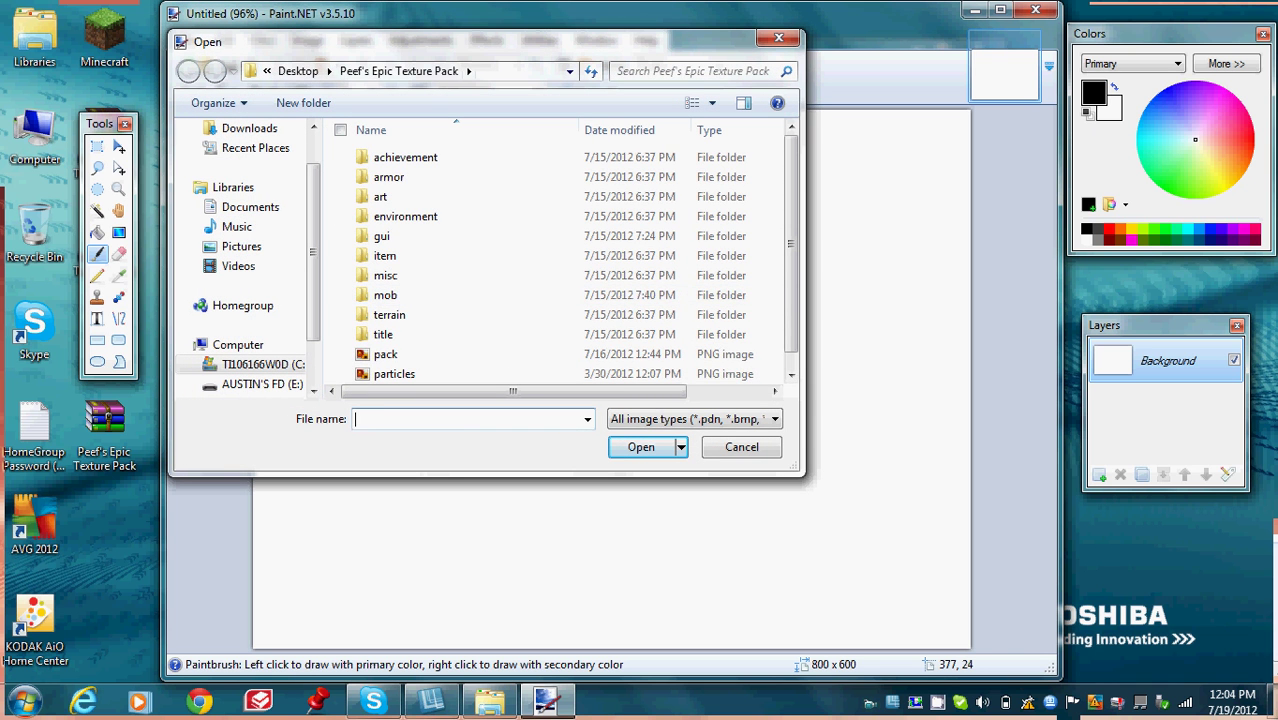
left_click(298, 71)
double_click(408, 177)
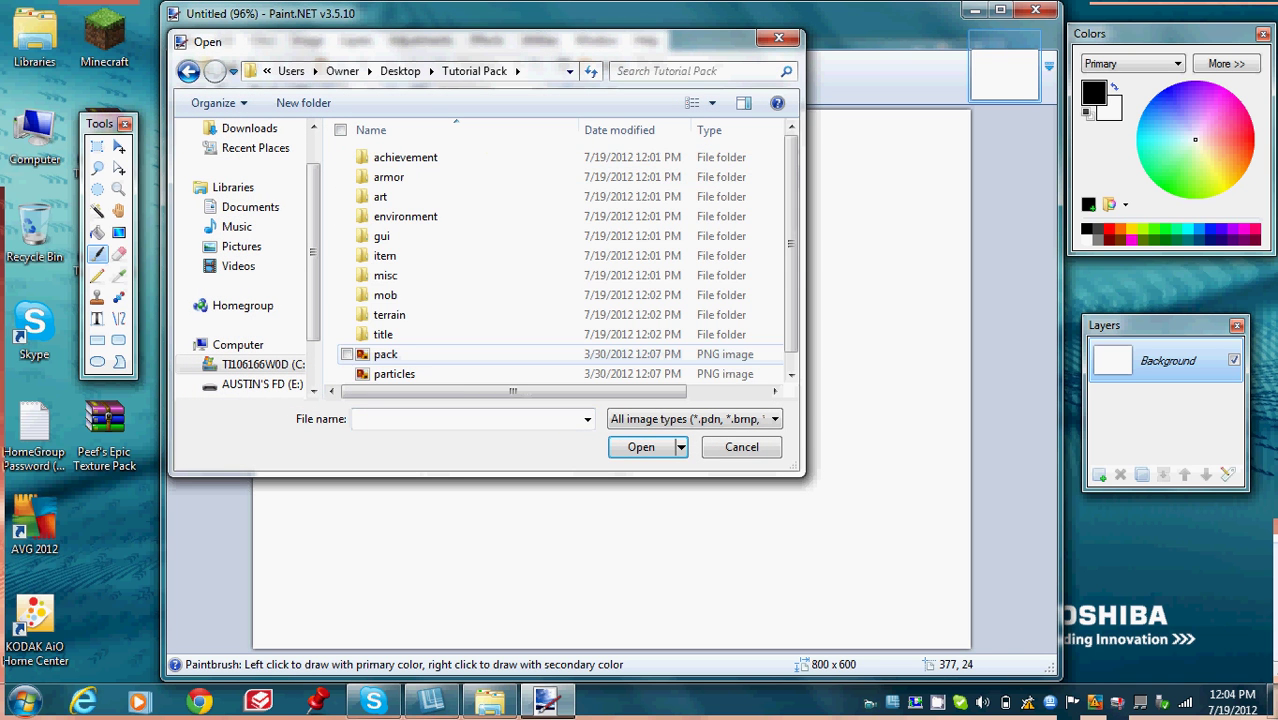
Step: Look through the texture images in the Tutorial Pack's armor folder, and return to the pack's main folder
left_click(392, 177)
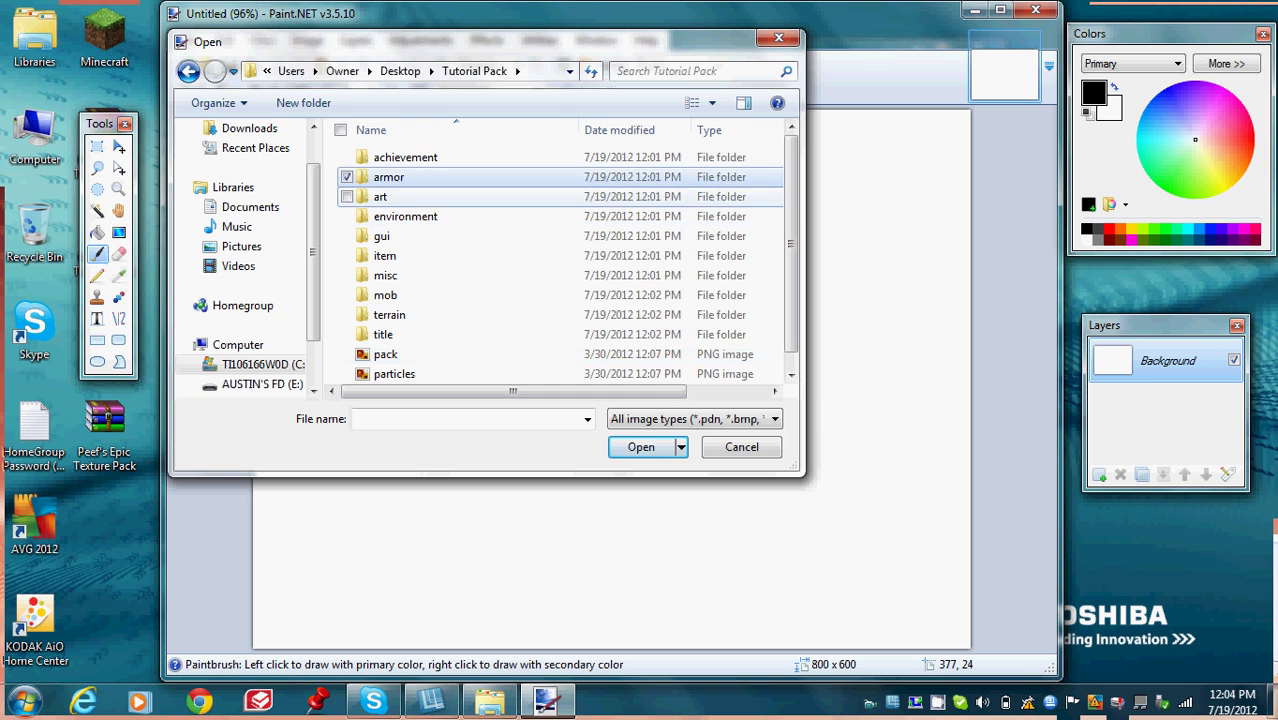
left_click(384, 197)
double_click(389, 177)
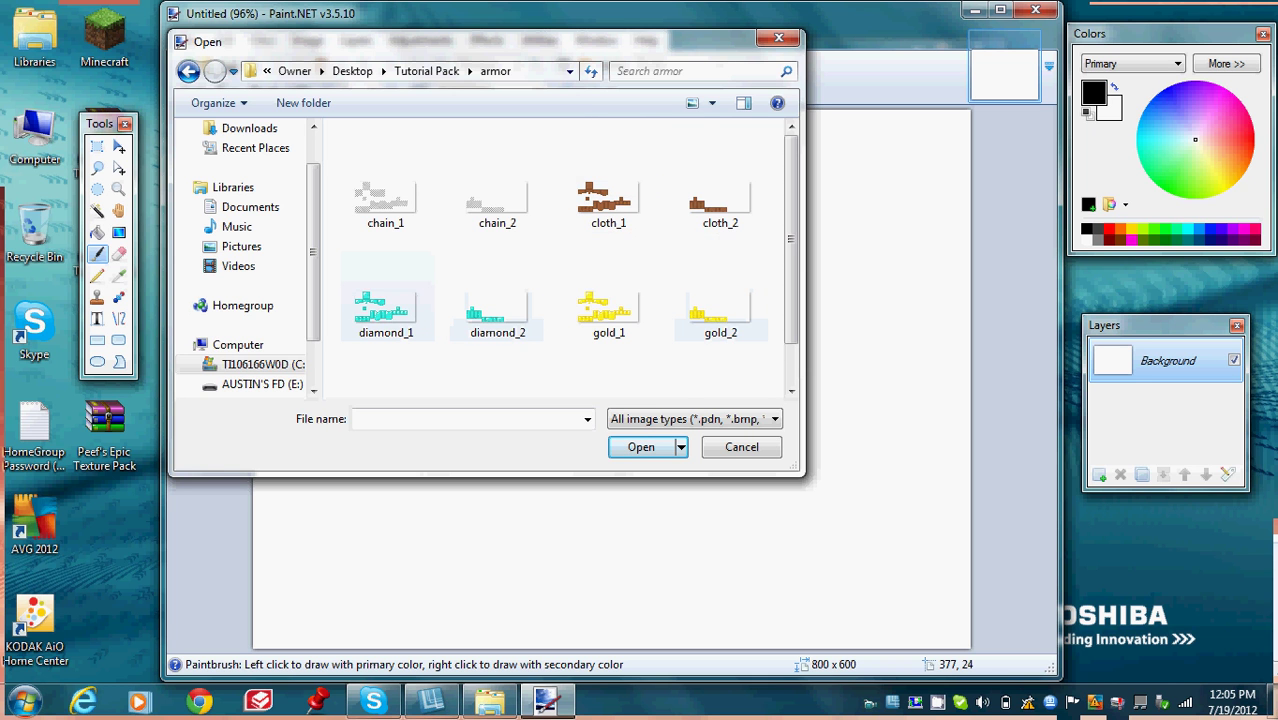
left_click(446, 71)
Step: Open items.png from the gui folder of the Tutorial Pack
left_click(384, 236)
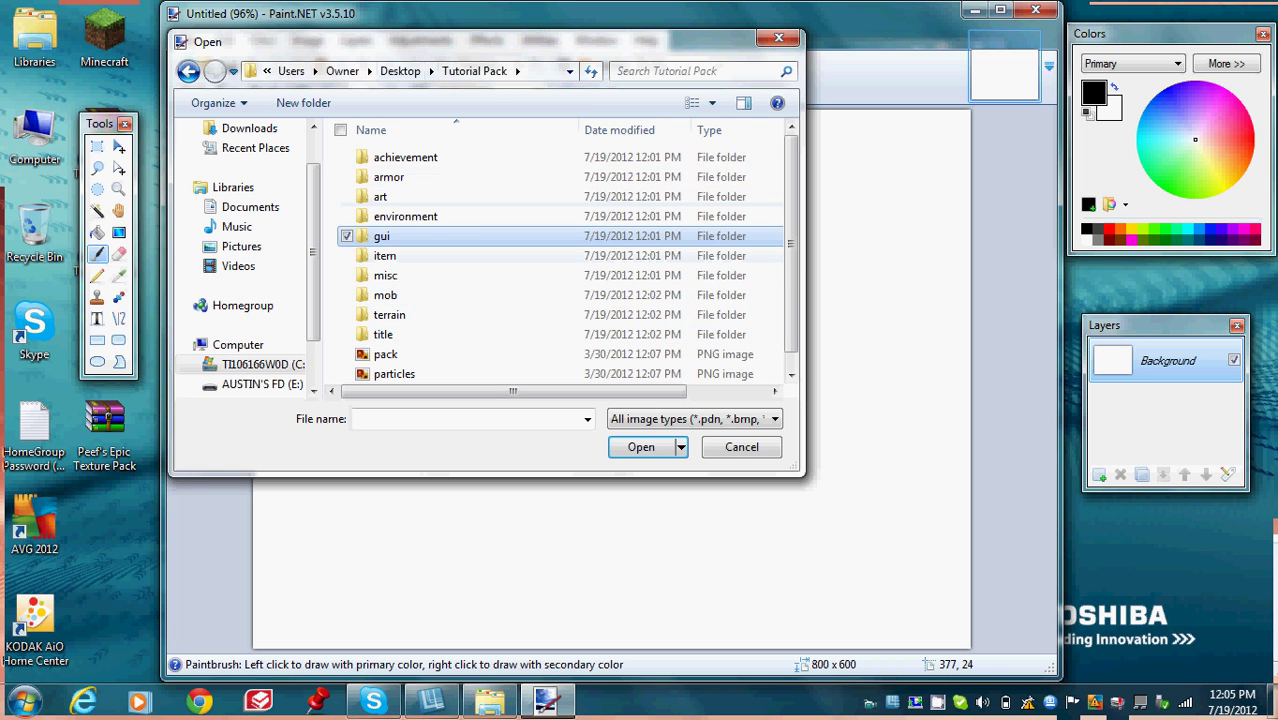
double_click(382, 236)
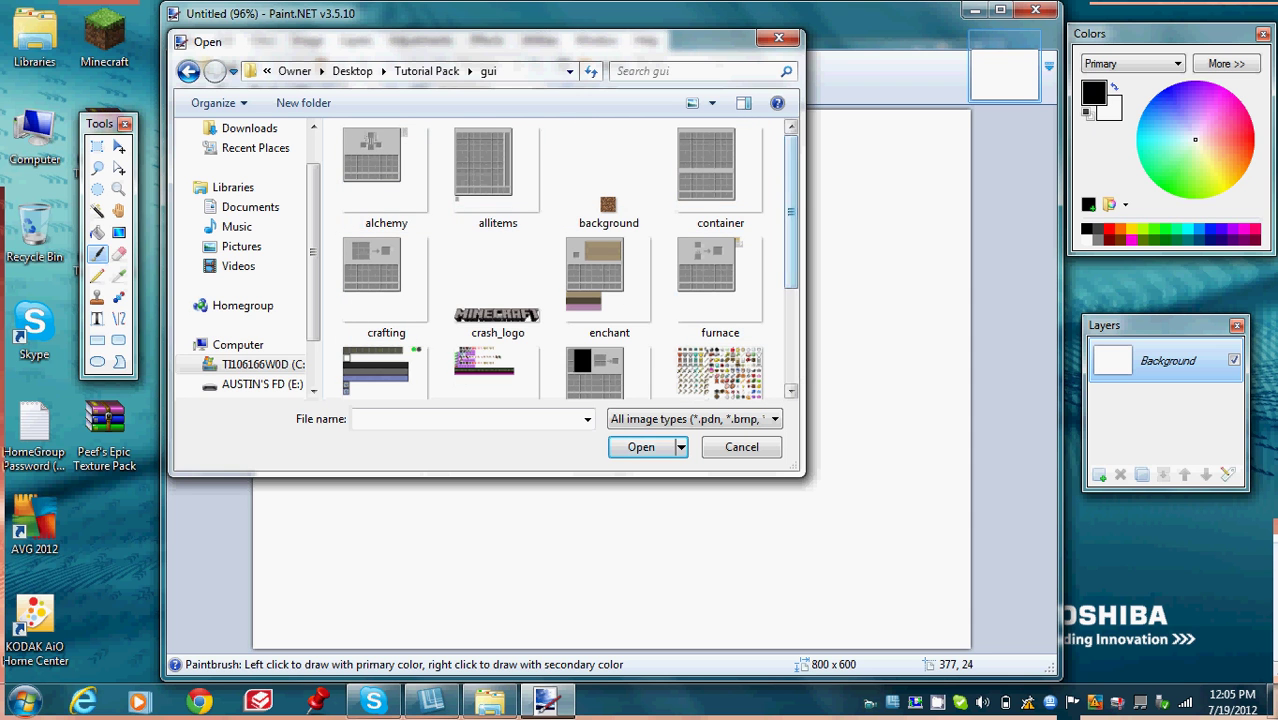
scroll(720, 290, "down", 1)
double_click(720, 295)
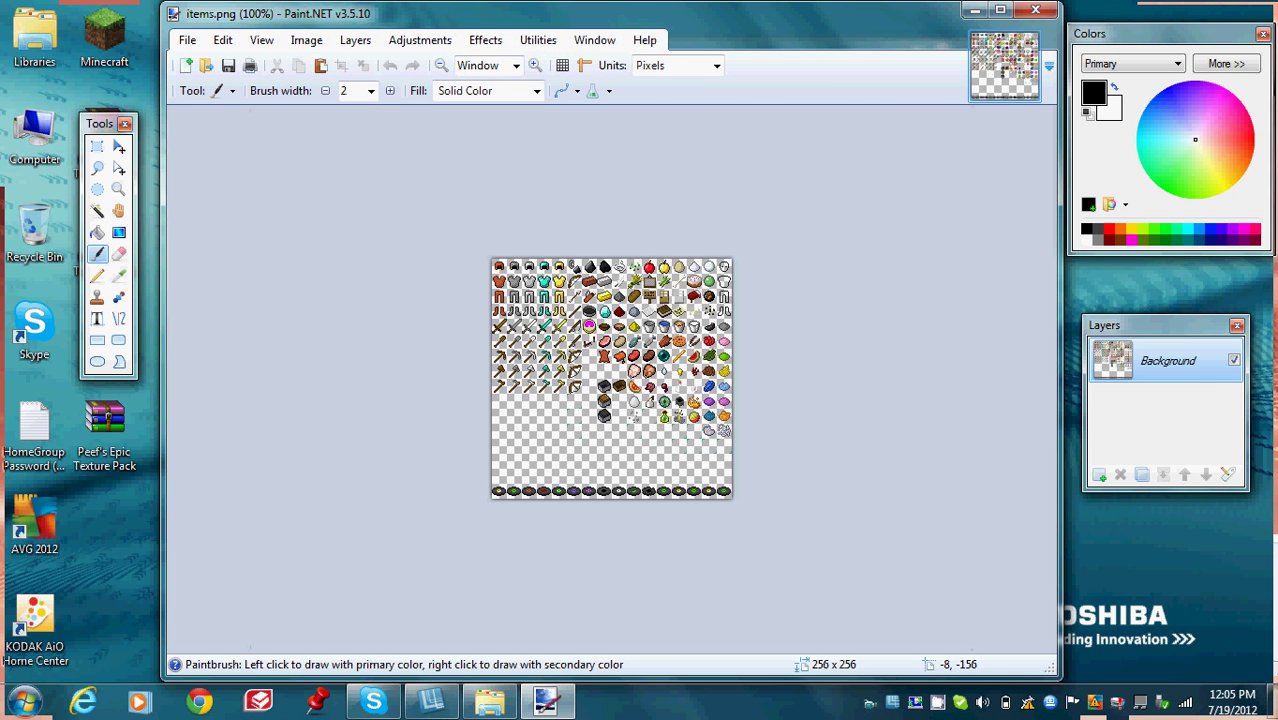
Step: Magnify the item sheet to 3200% and bring the whole diamond sword into view
left_click(535, 66)
left_click(535, 66)
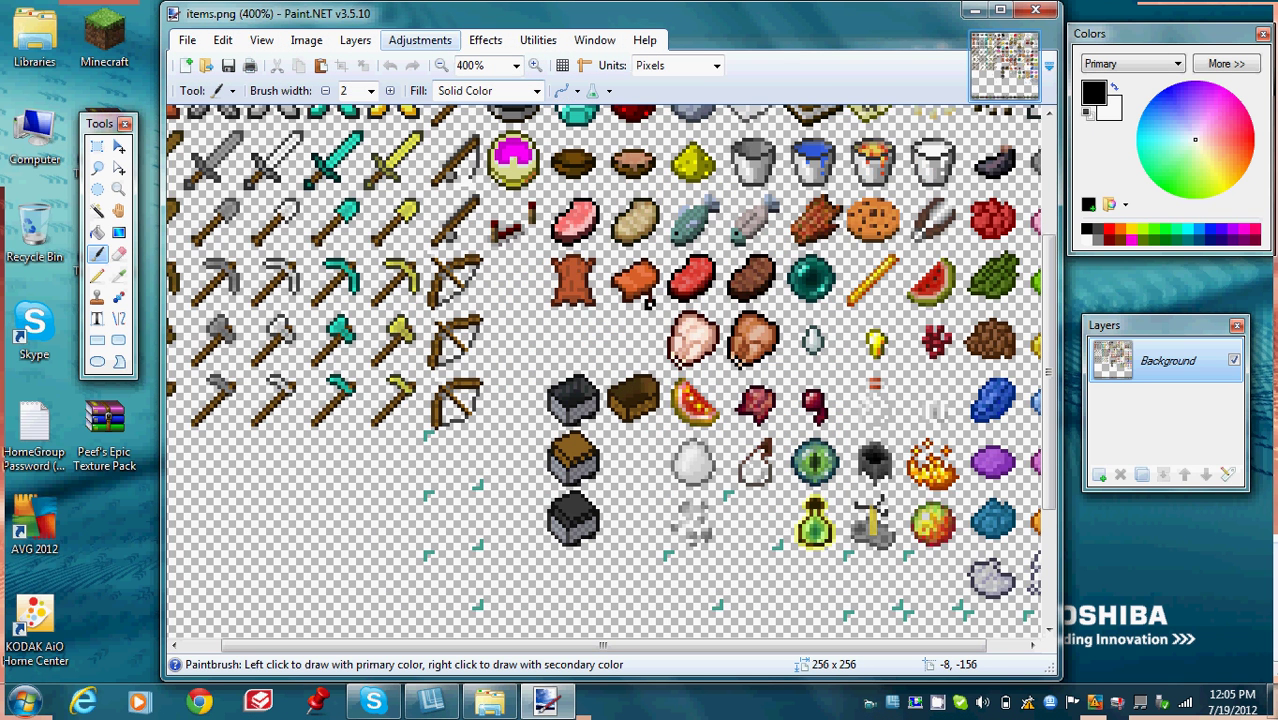
left_click(441, 66)
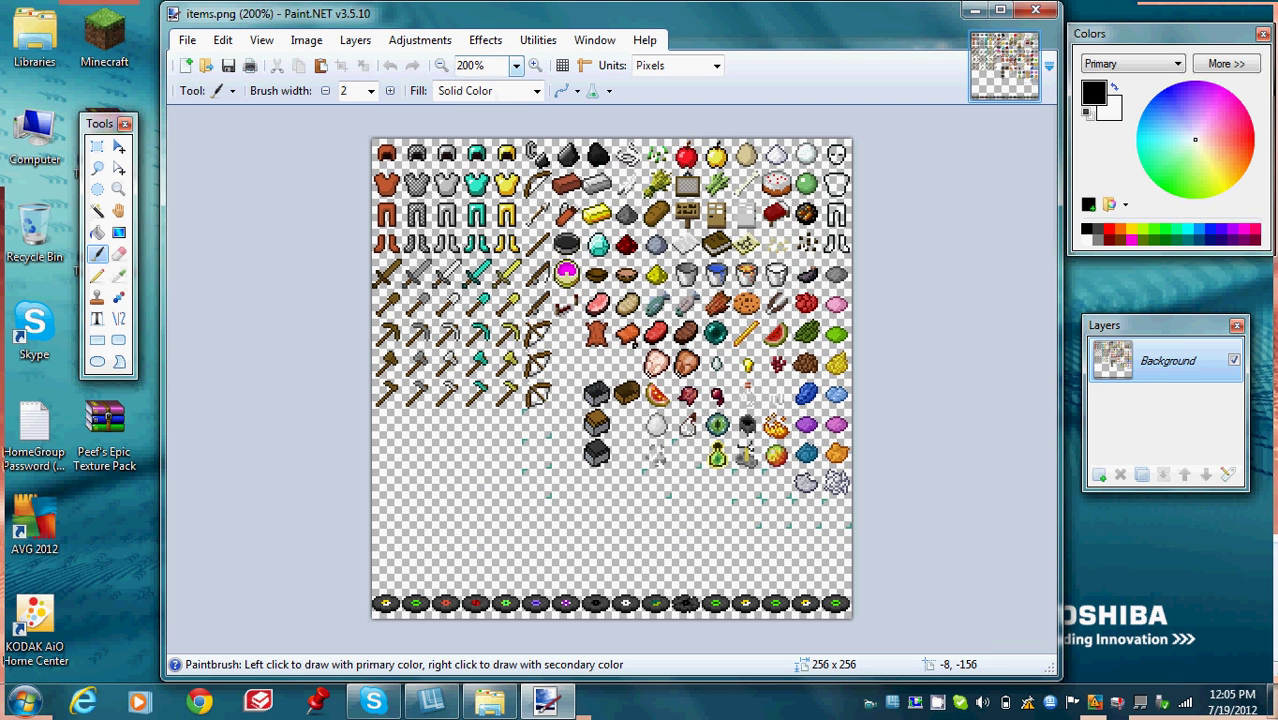
left_click(535, 66)
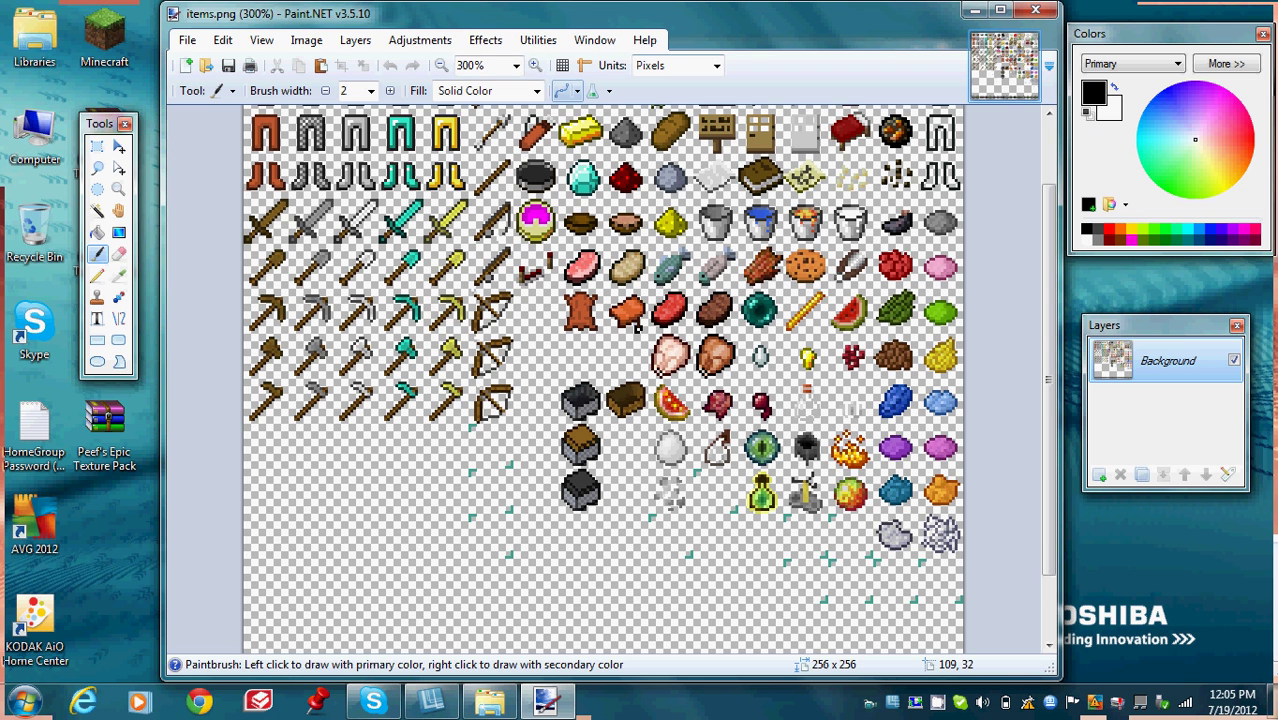
left_click(535, 65)
left_click(535, 65)
left_click(535, 65)
left_click(535, 65)
left_click(535, 65)
left_click(535, 65)
left_click(535, 65)
left_click(535, 65)
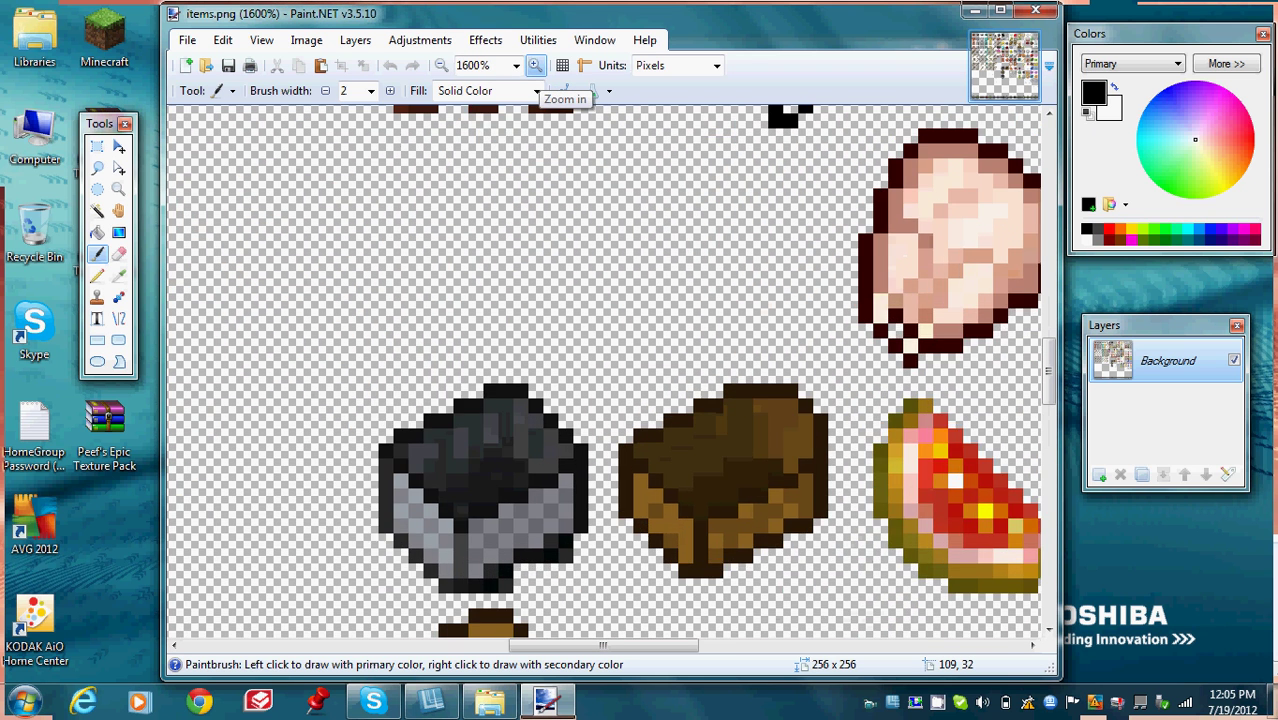
left_click(535, 65)
left_click_drag(1048, 371, 1048, 358)
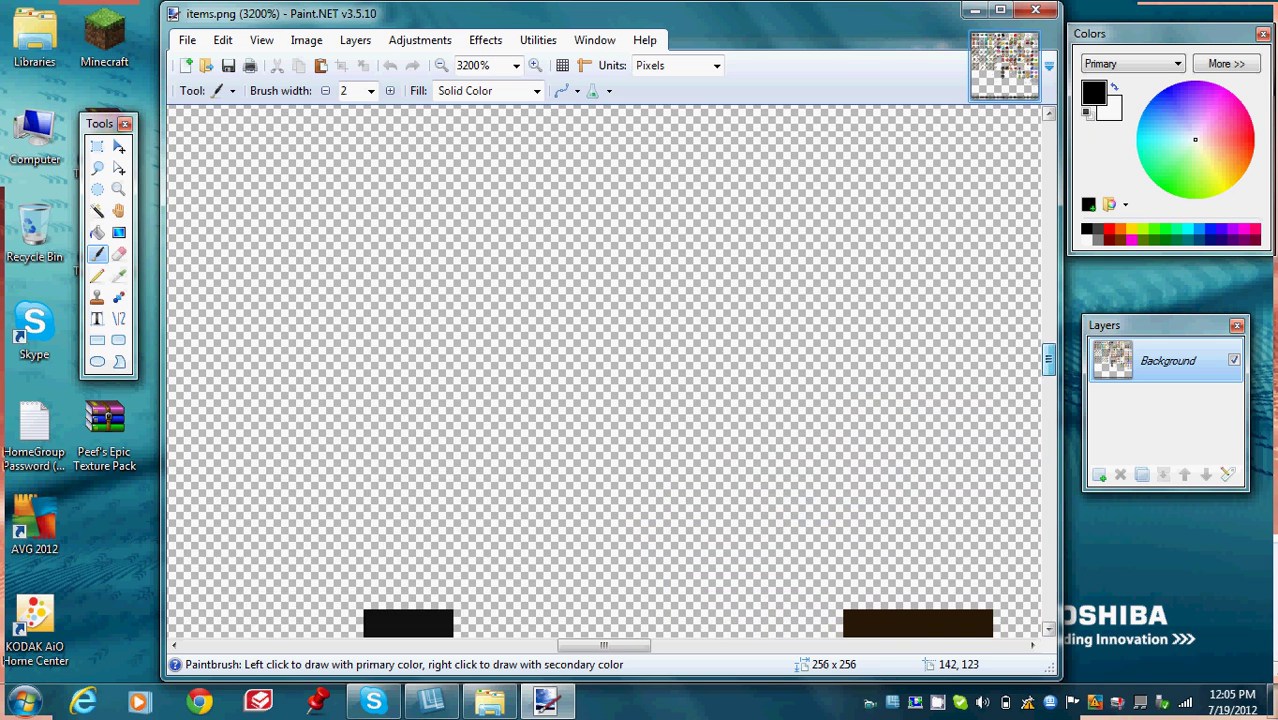
scroll(644, 576, "up", 5)
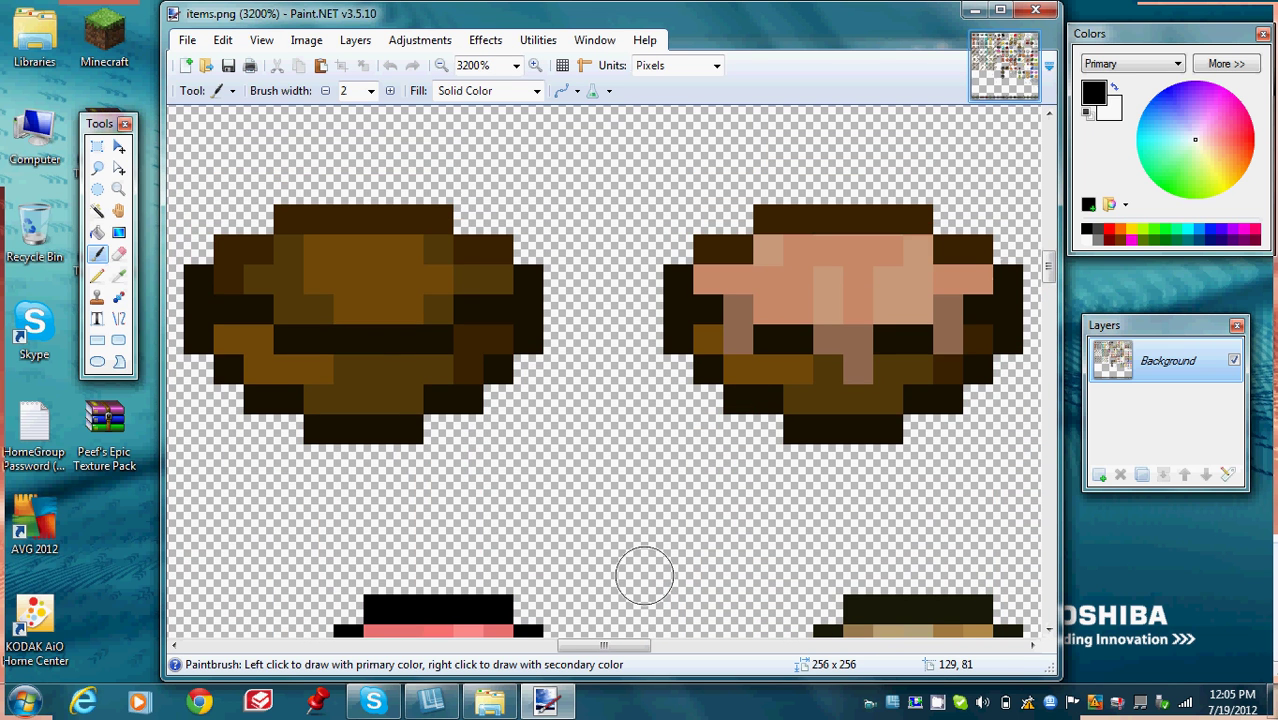
scroll(644, 576, "left", 8)
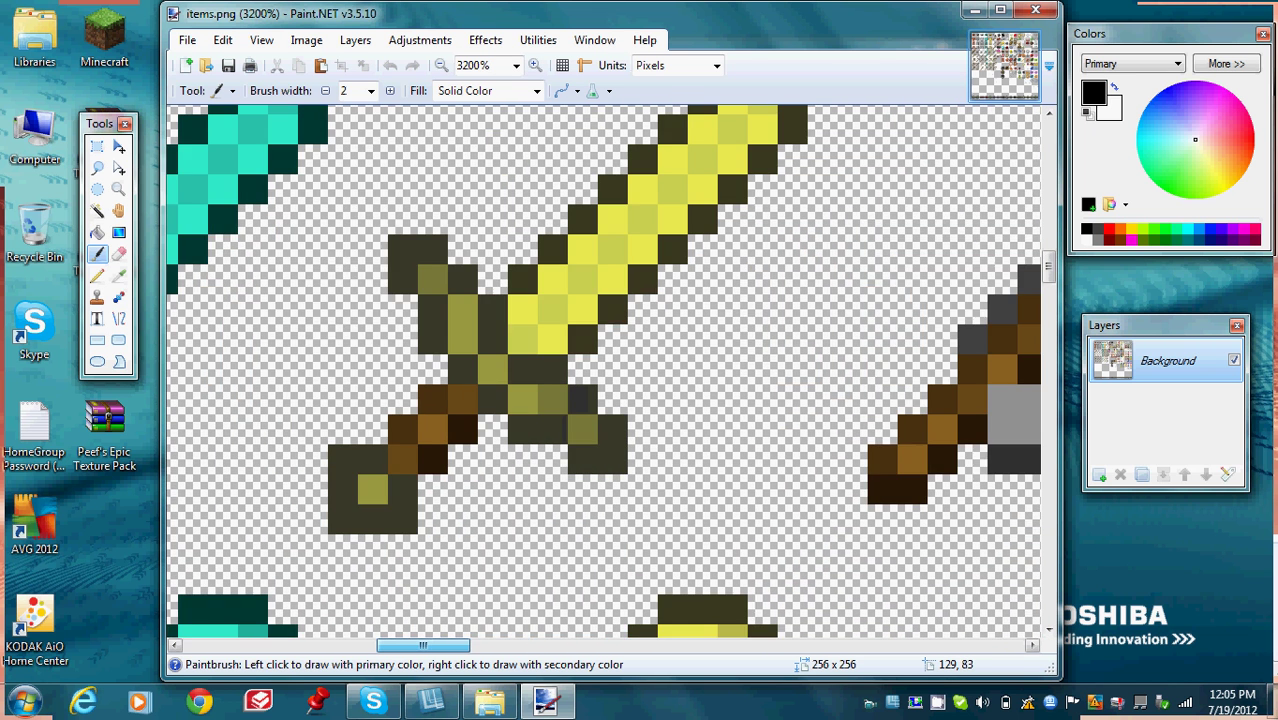
scroll(603, 370, "left", 6)
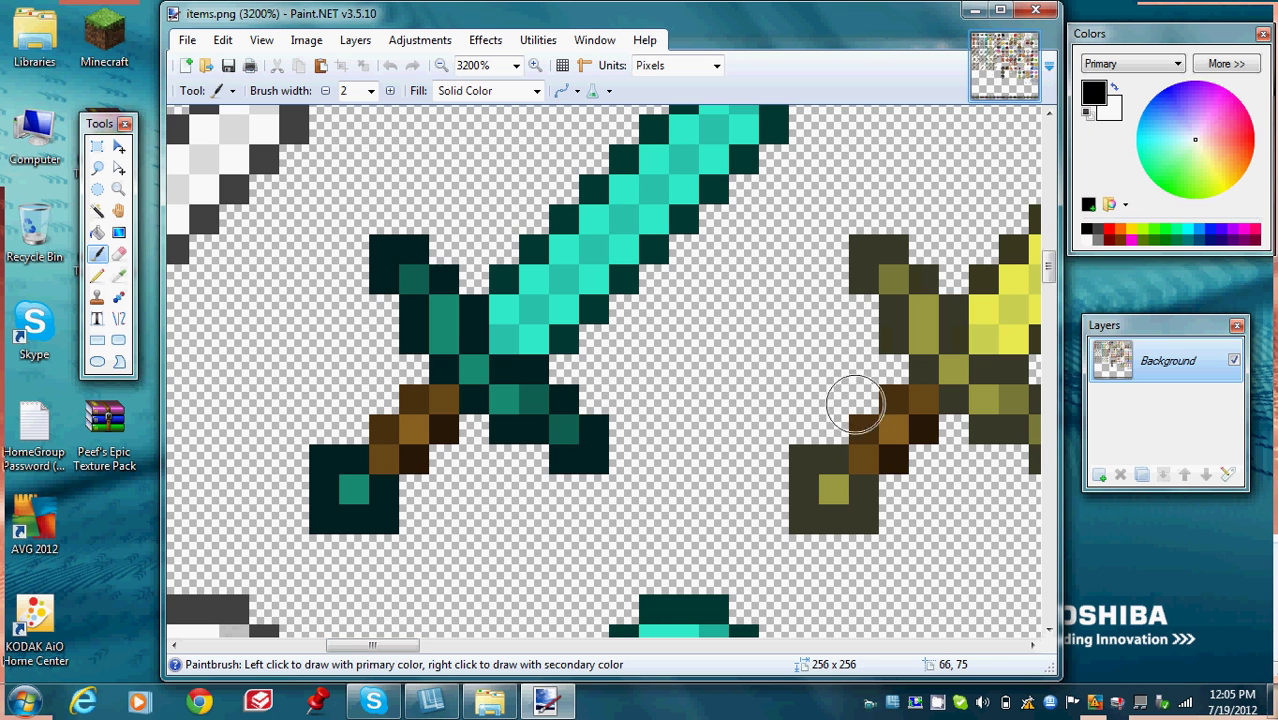
scroll(1046, 265, "up", 1)
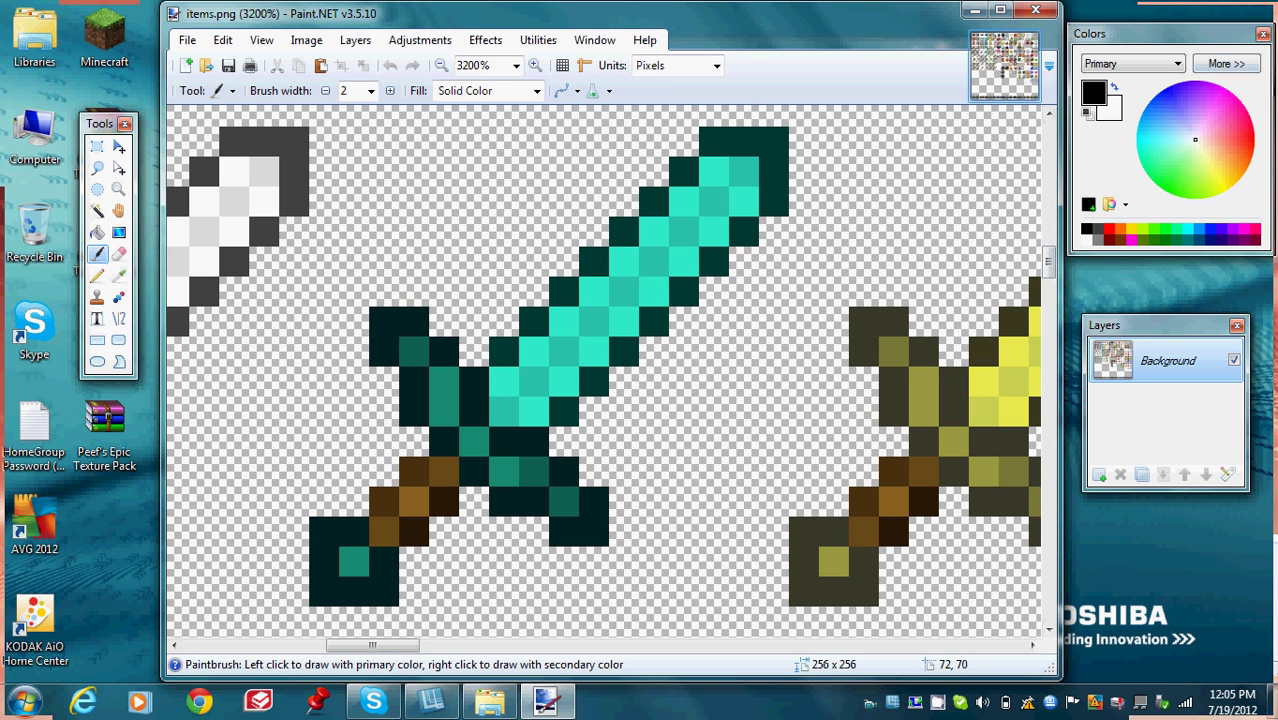
Step: Set the primary color to yellow FFFF00 using the expanded color options, and choose the Pencil tool
left_click(1226, 63)
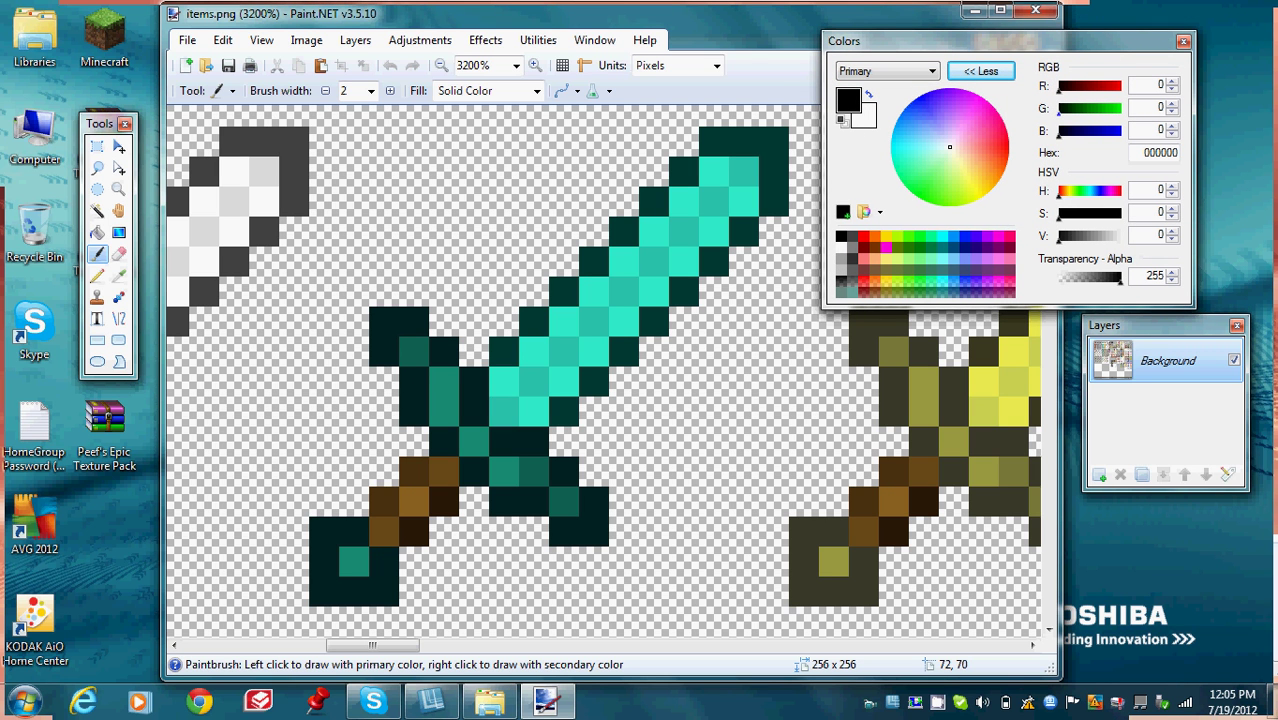
left_click(886, 237)
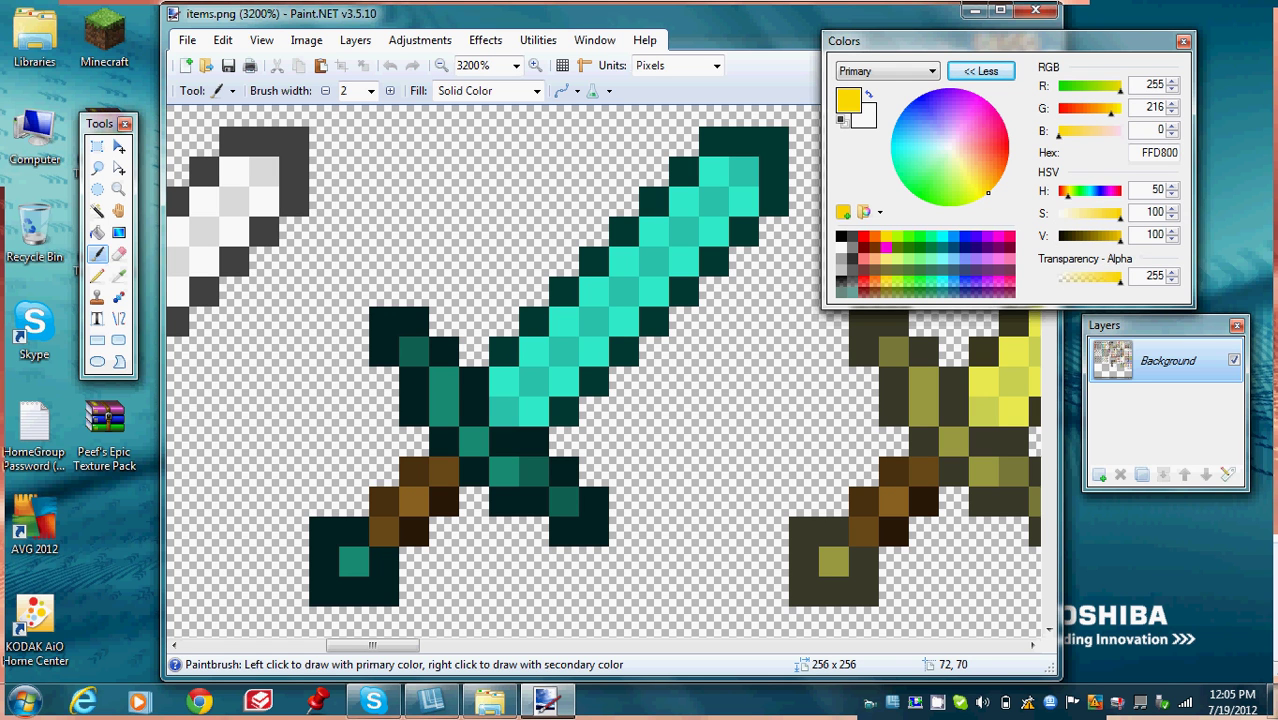
left_click_drag(1111, 111, 1121, 112)
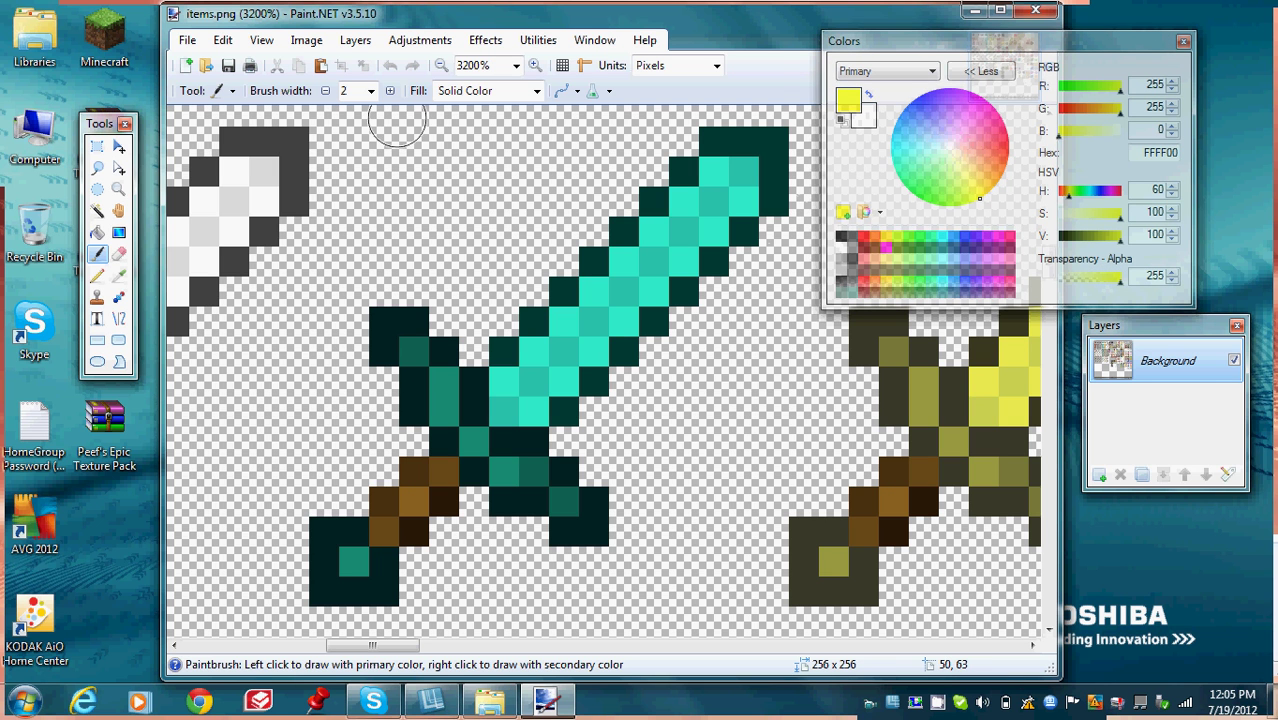
left_click(222, 90)
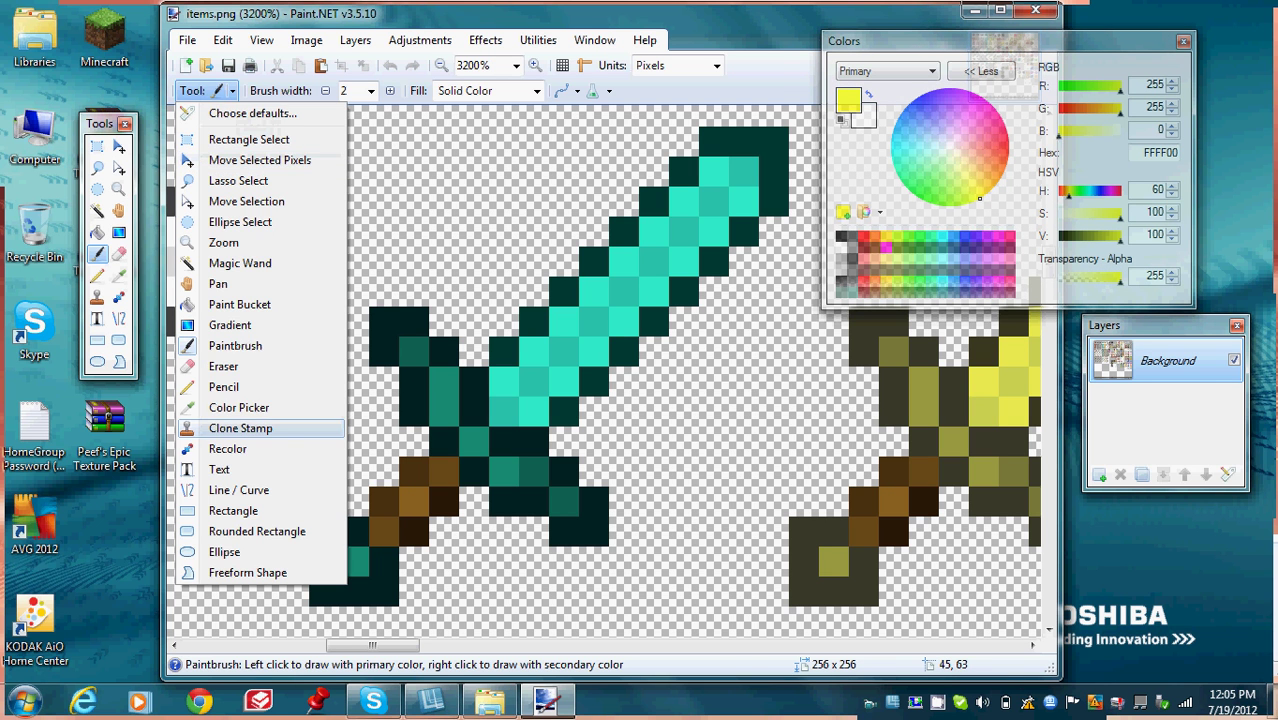
left_click(224, 387)
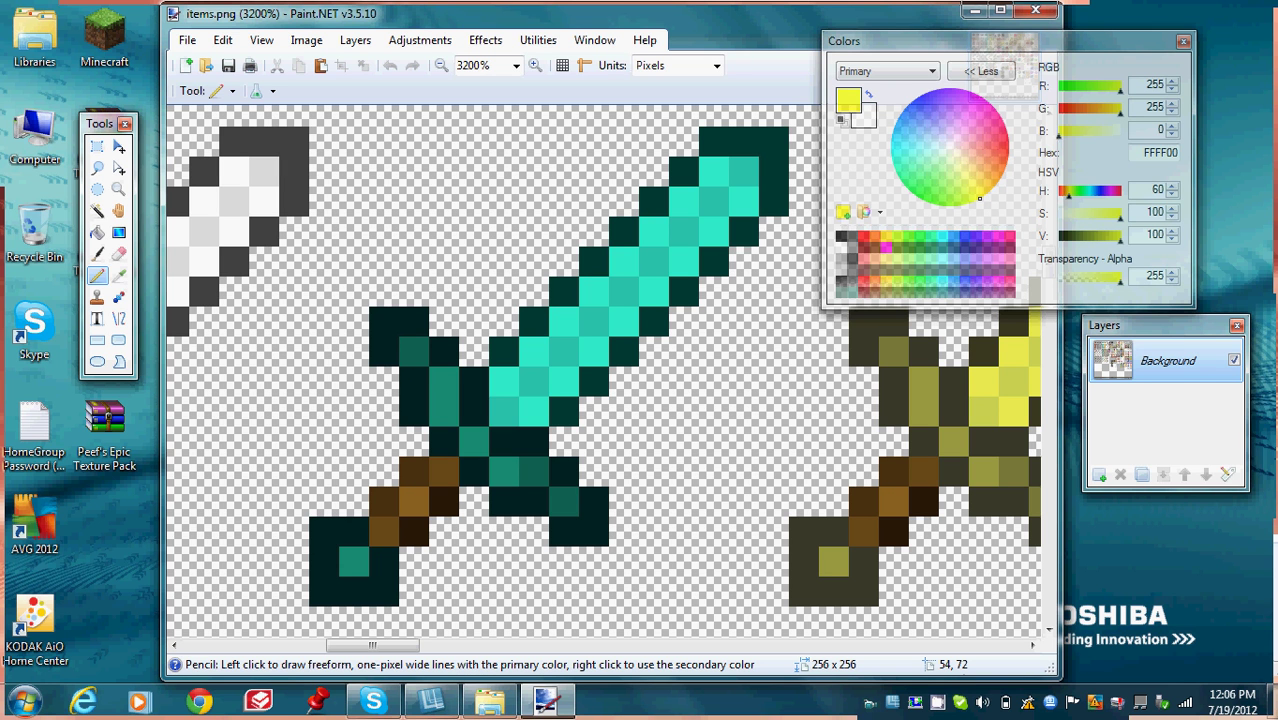
Step: Paint the light turquoise pixels along both sides of the diamond sword's blade yellow, from the guard to the tip
left_click(503, 380)
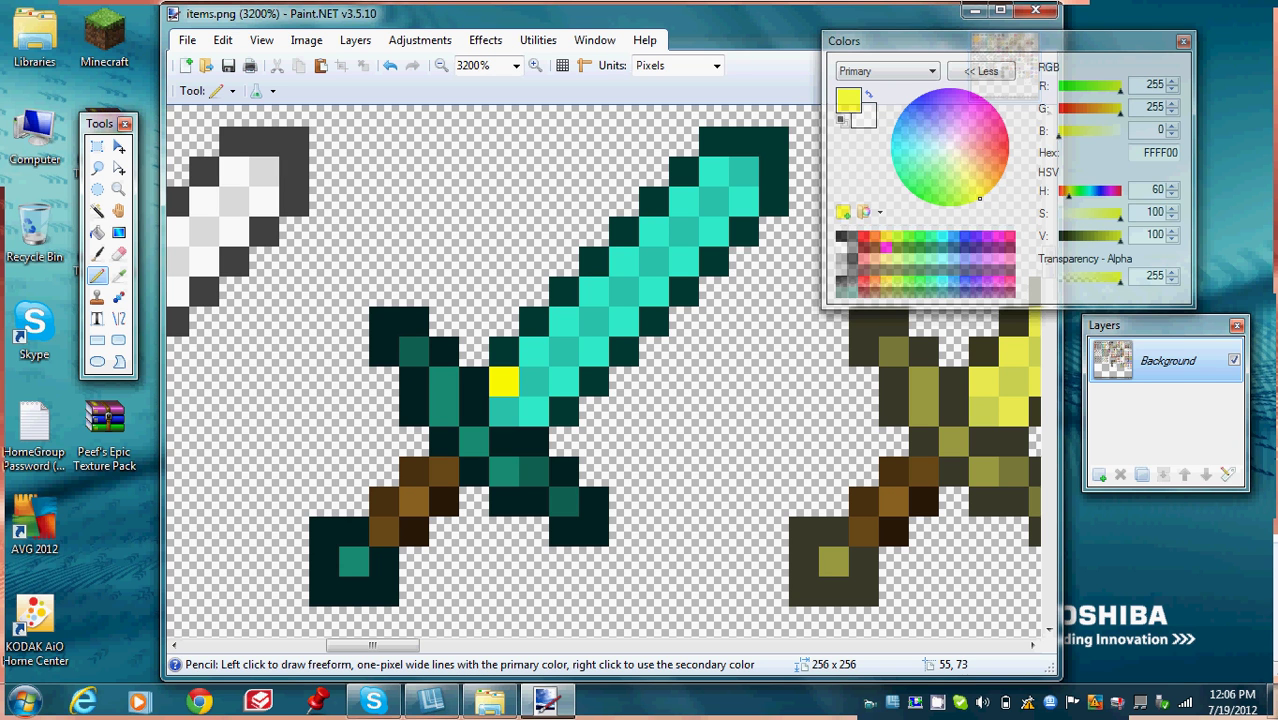
left_click(533, 411)
left_click(533, 350)
left_click(563, 380)
left_click(563, 321)
left_click(593, 350)
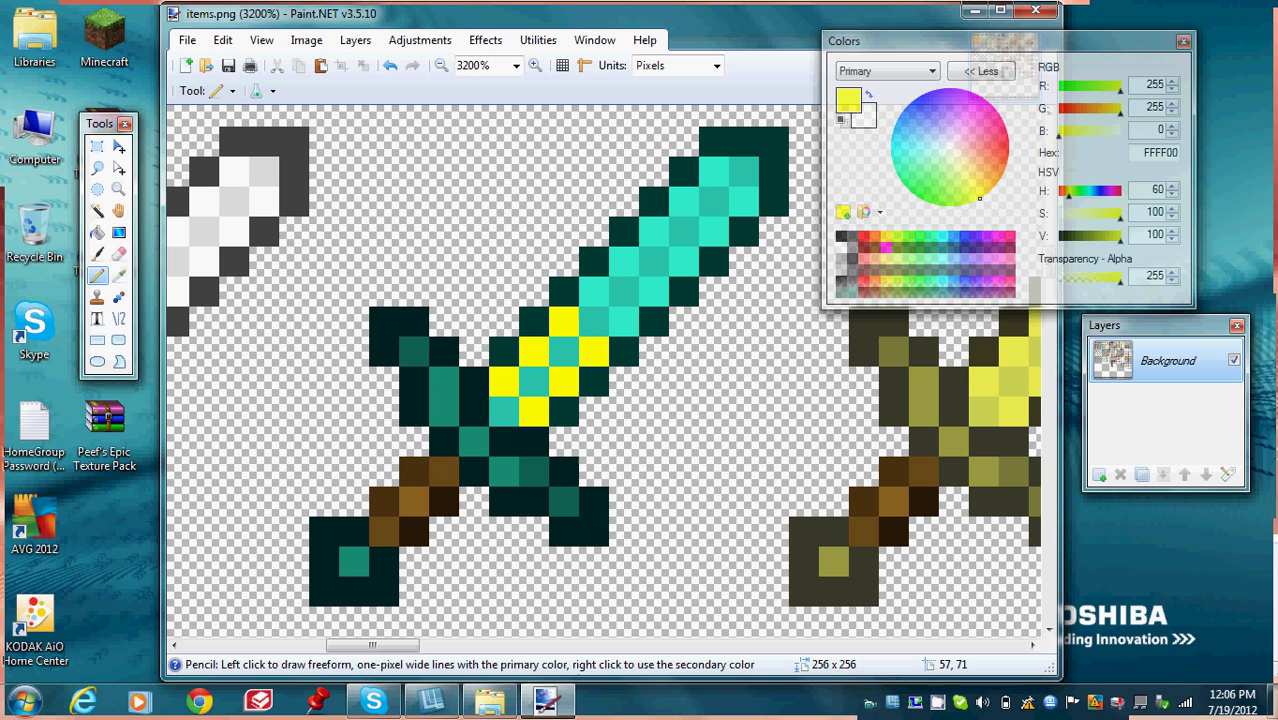
left_click(592, 292)
left_click(623, 321)
left_click(623, 262)
left_click(653, 292)
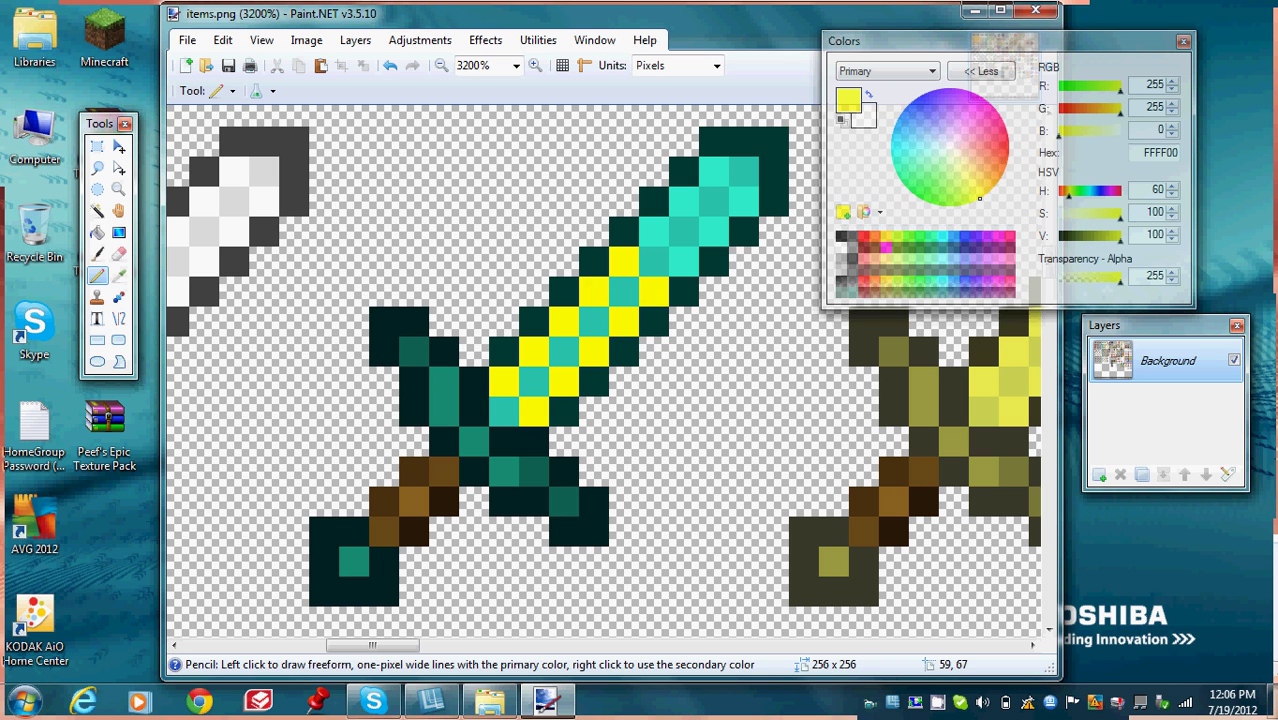
left_click(653, 232)
left_click(683, 262)
left_click(683, 202)
left_click(713, 232)
left_click(713, 172)
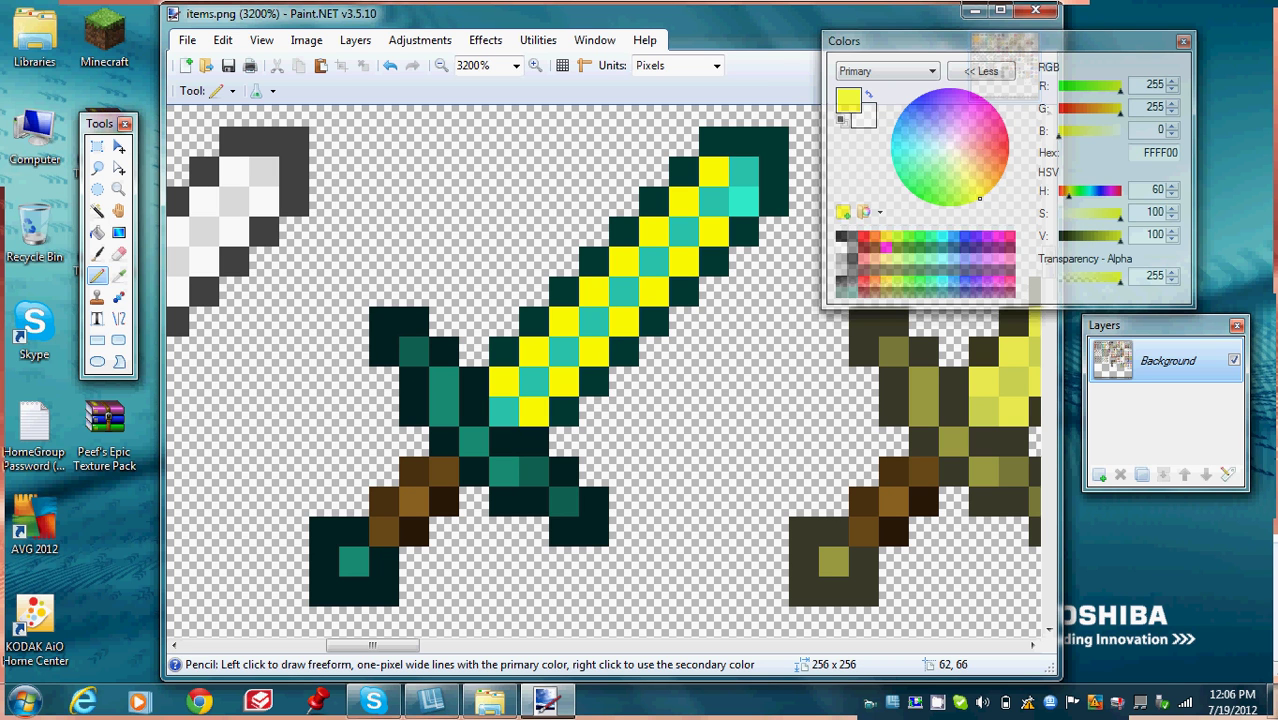
left_click(743, 202)
Step: Set the primary color to golden yellow FFD500 and paint the remaining turquoise diagonal of pixels inside the diamond sword's blade
left_click(982, 195)
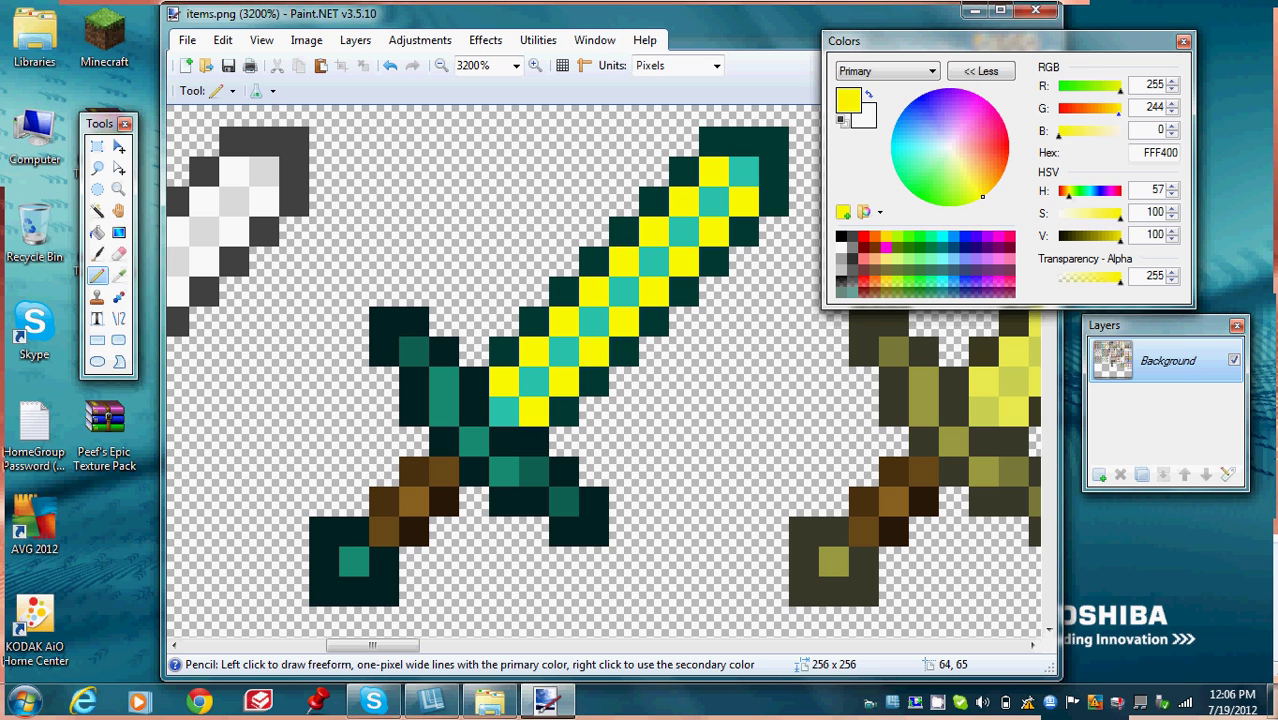
left_click_drag(1118, 110, 1122, 110)
left_click_drag(979, 198, 988, 193)
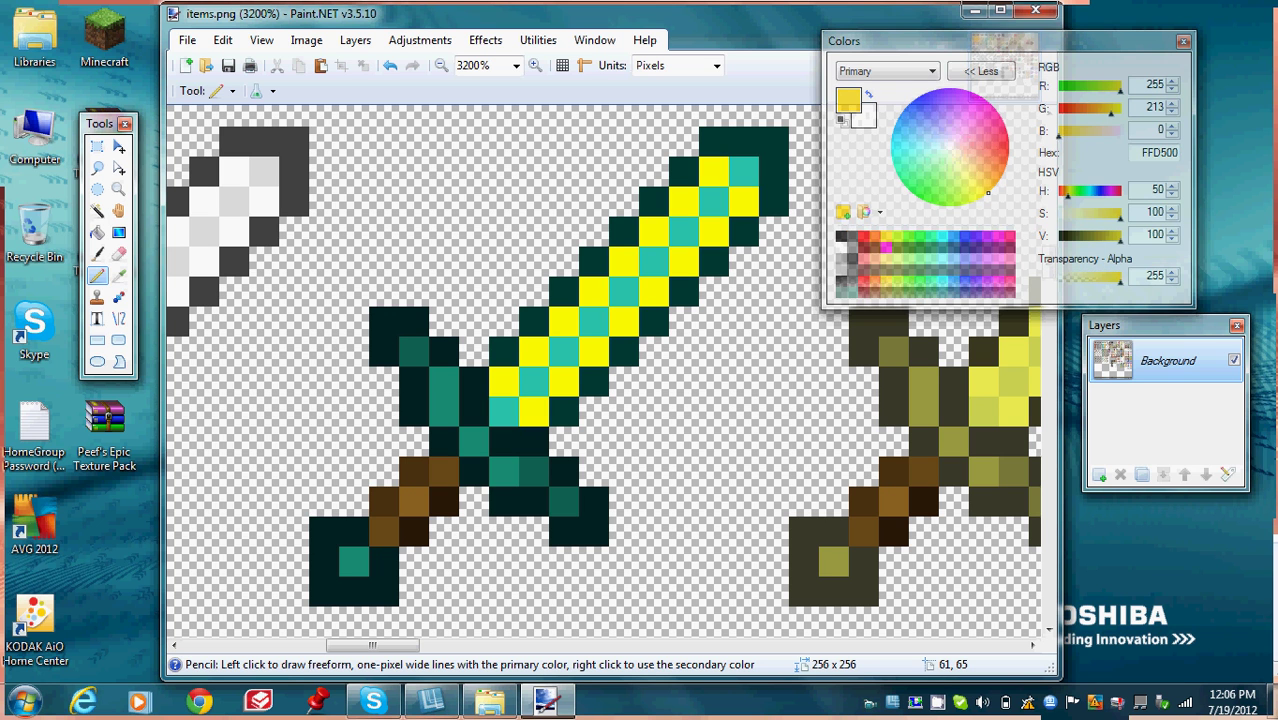
left_click(743, 172)
left_click(713, 202)
left_click(683, 232)
left_click(653, 262)
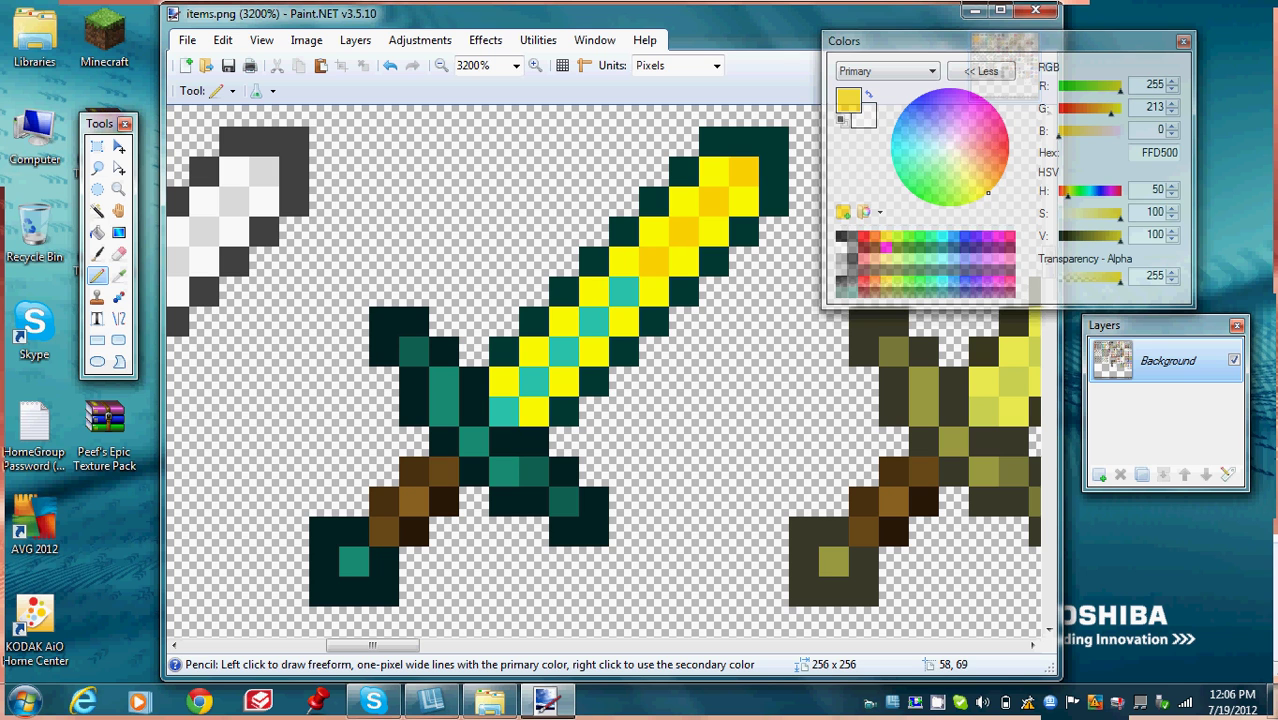
left_click(623, 292)
left_click(593, 321)
left_click(563, 350)
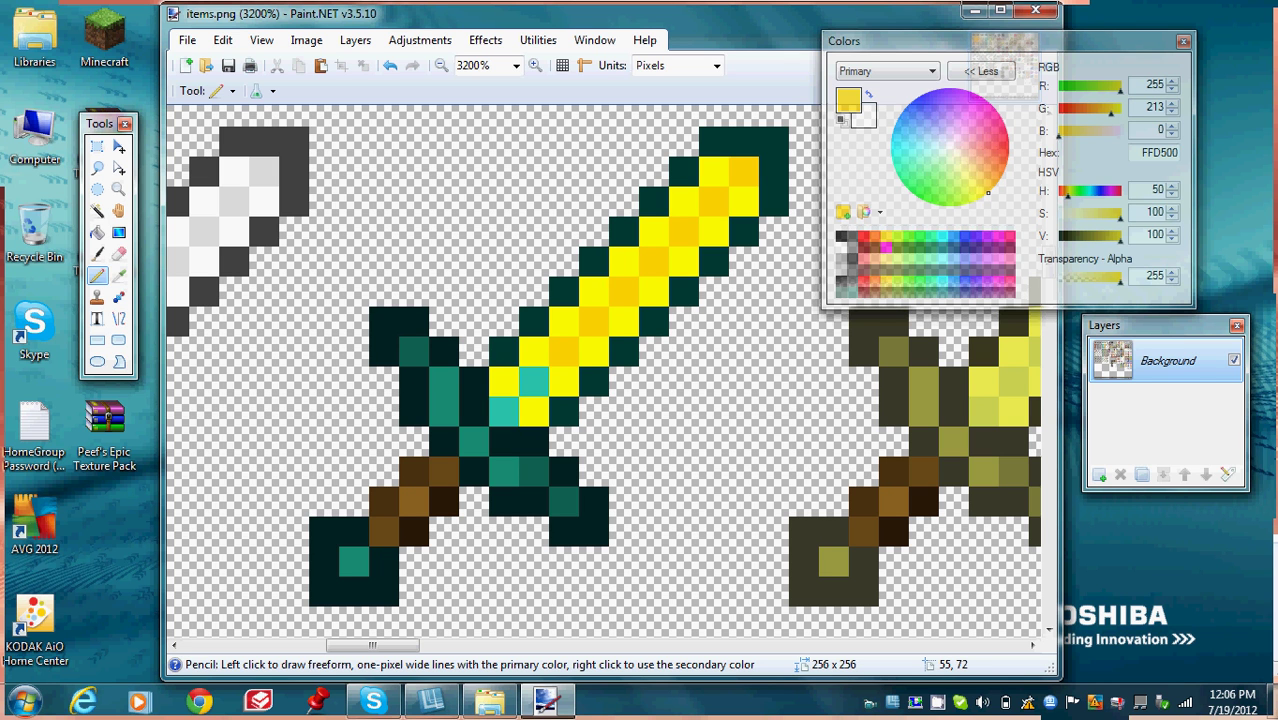
left_click(533, 380)
left_click(503, 410)
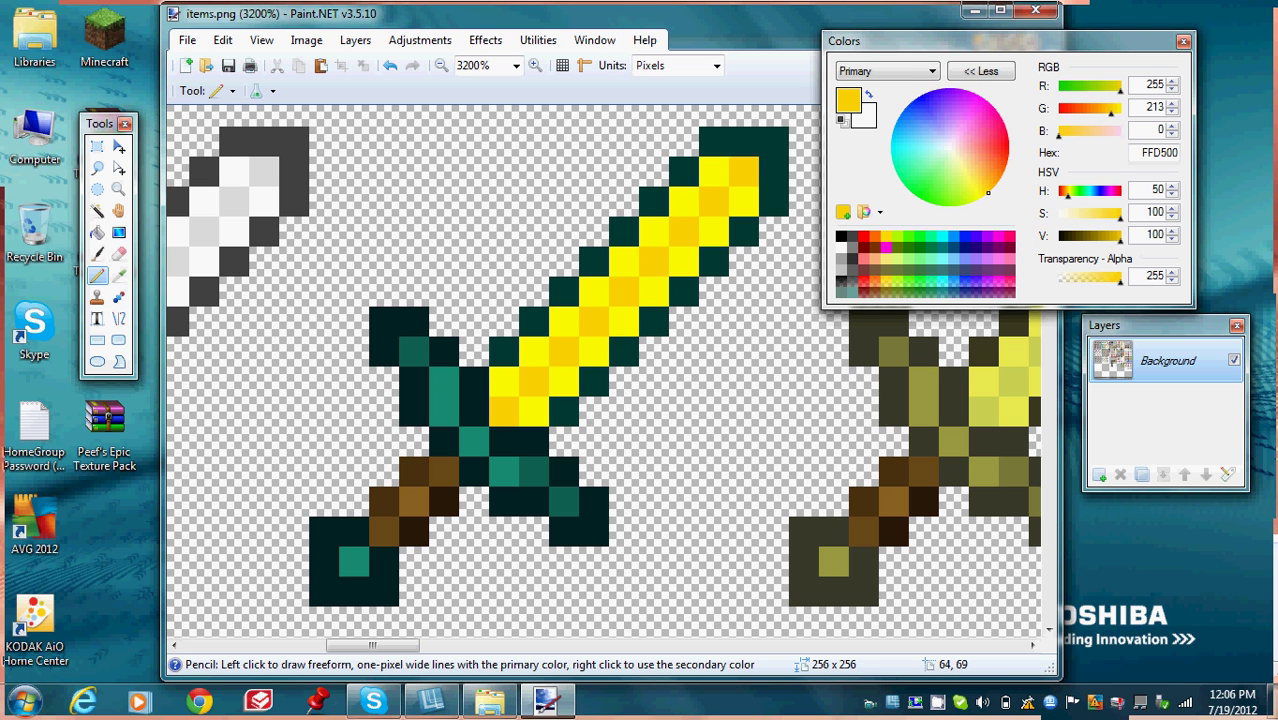
Step: Set the primary color to orange FFB600 and paint the dark outline pixels around the upper end of the sword's blade
left_click(993, 186)
left_click(713, 142)
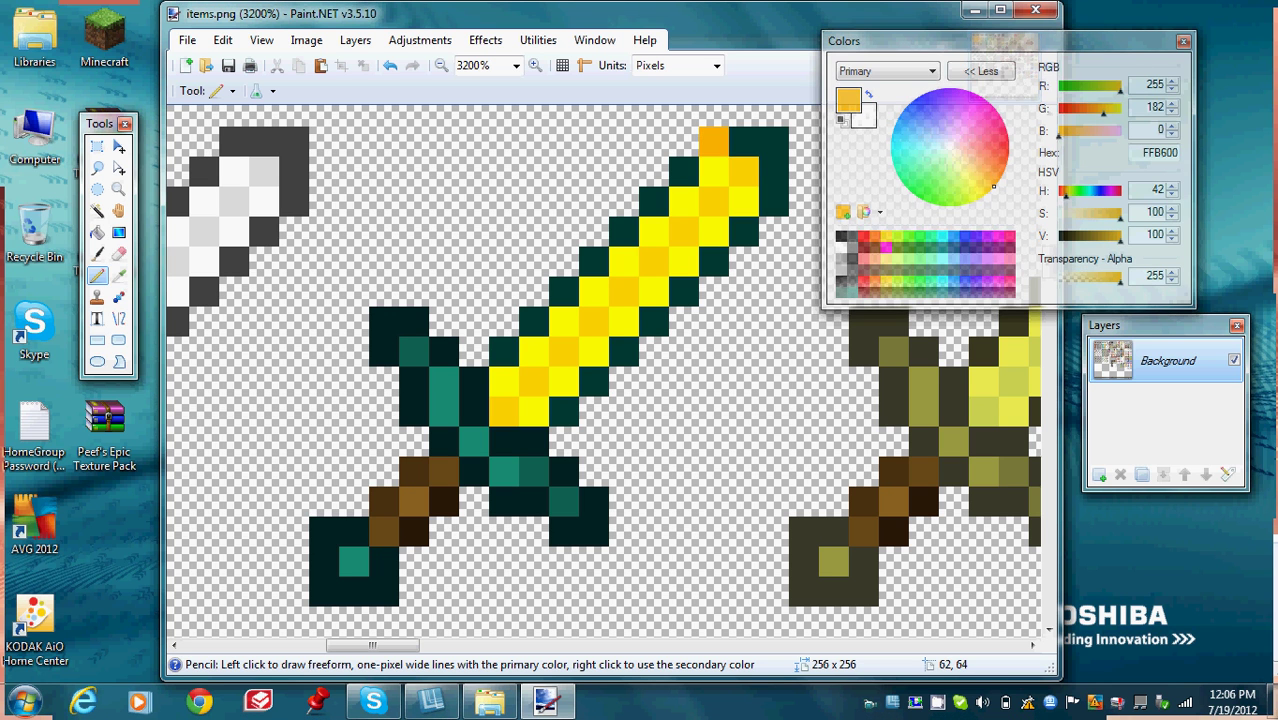
left_click(744, 142)
left_click(774, 142)
left_click(774, 172)
left_click(774, 202)
left_click(744, 232)
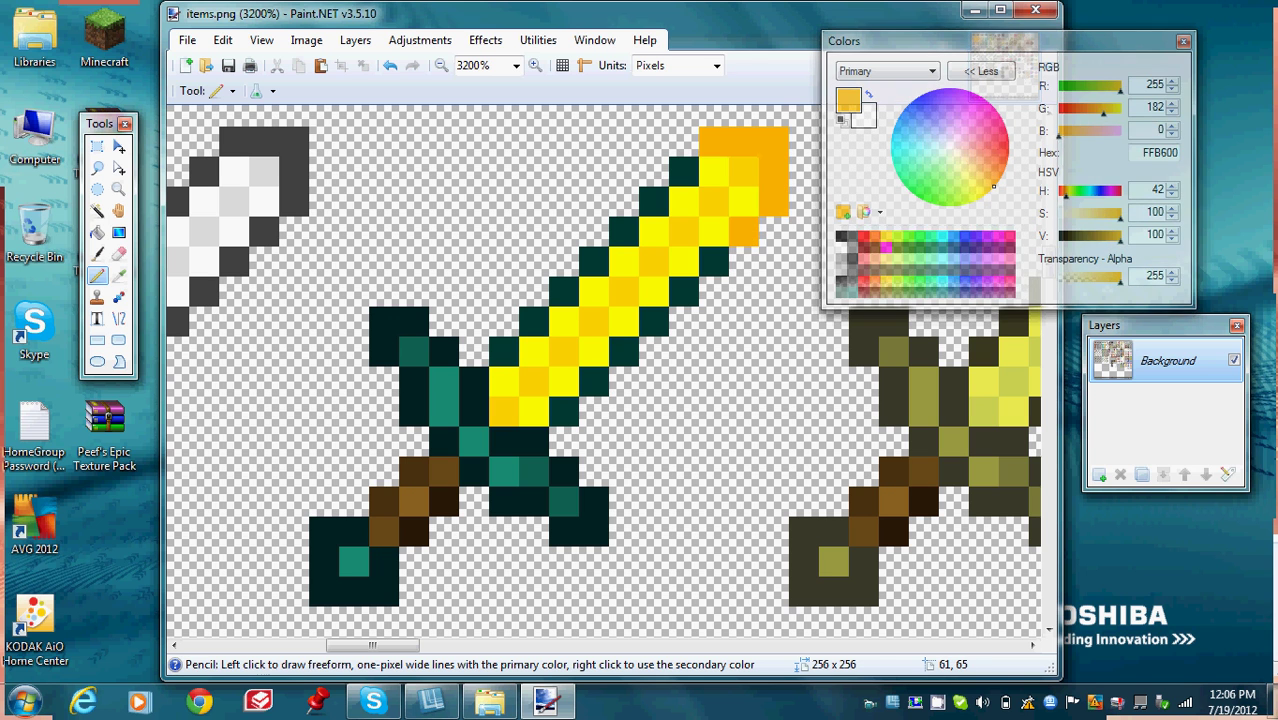
left_click(683, 172)
left_click(713, 262)
left_click(653, 202)
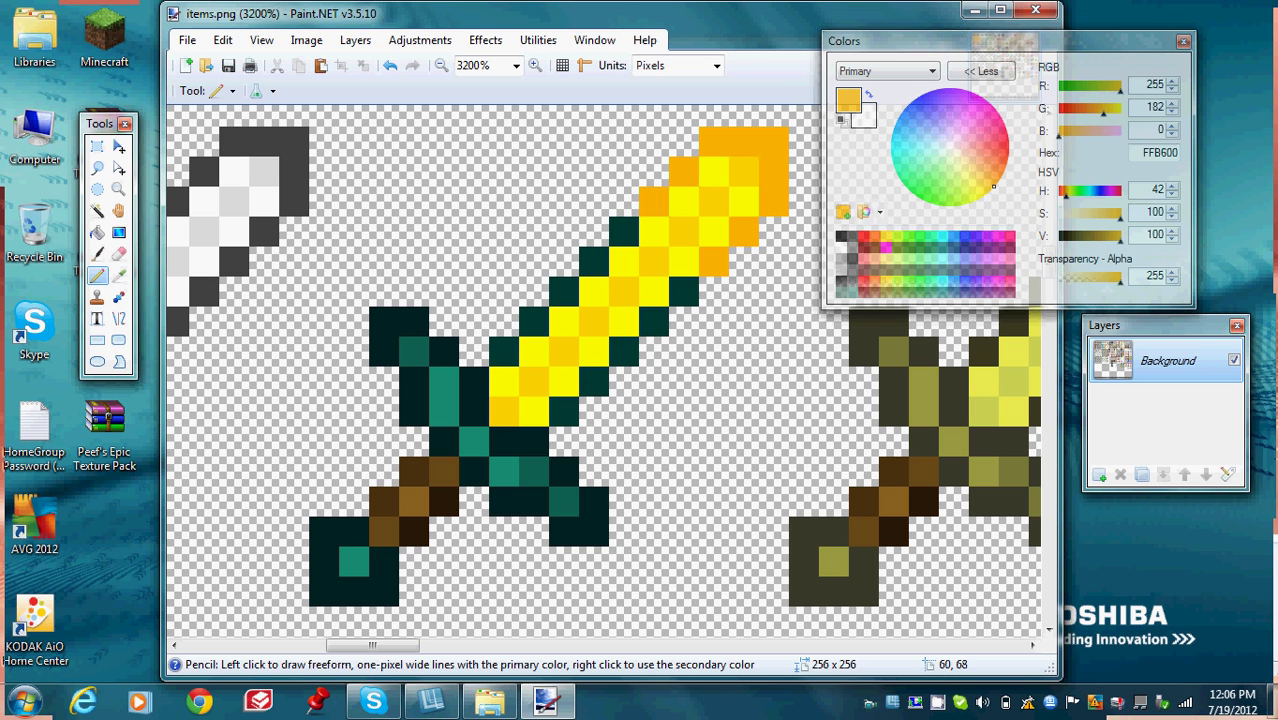
left_click(683, 292)
left_click(623, 232)
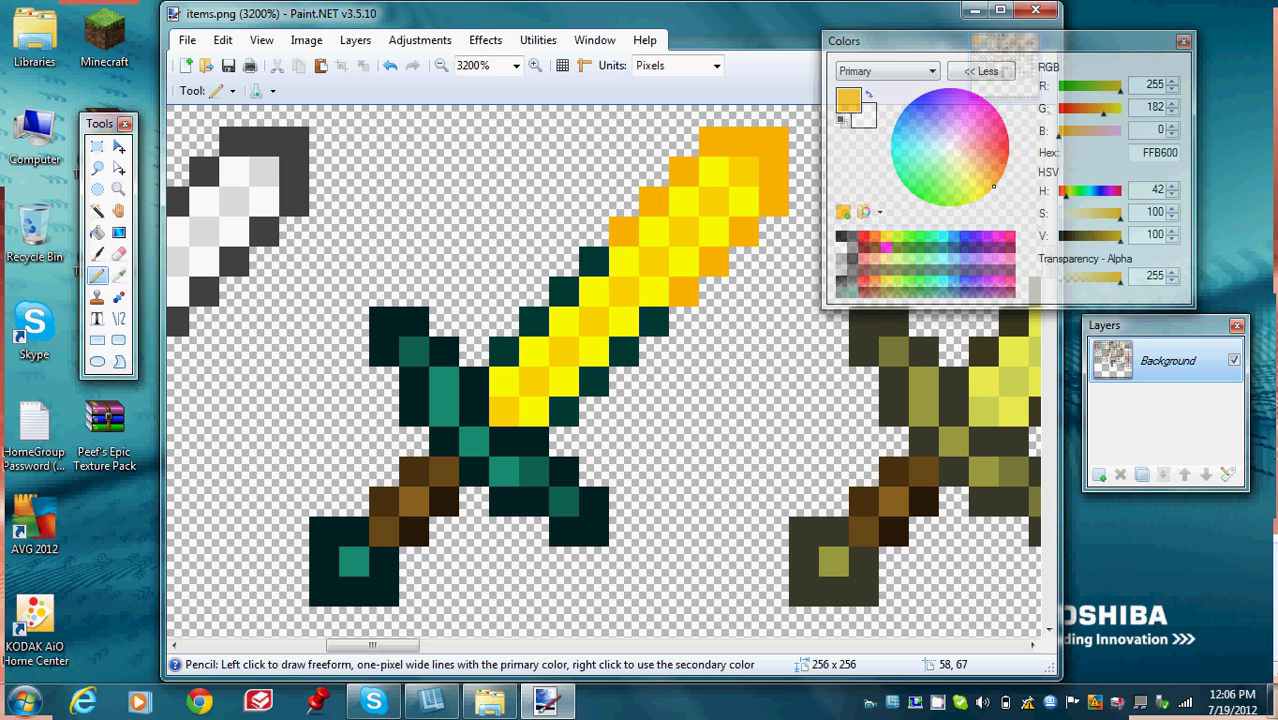
Step: Darken the primary color to DB9900 and repaint the orange outline pixels around the blade's tip
left_click_drag(1120, 239, 1112, 239)
mouse_move(713, 142)
left_mouse_down()
mouse_move(743, 142)
mouse_move(773, 172)
left_mouse_up()
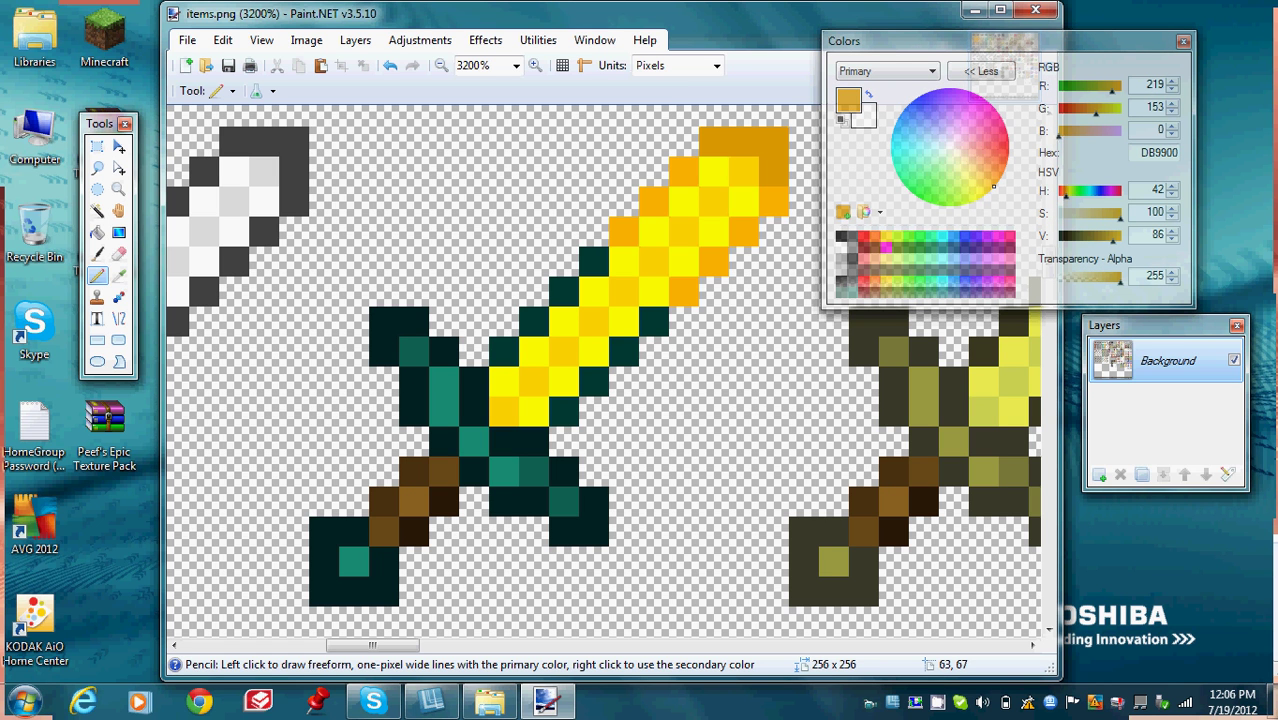
left_click(773, 231)
key("ctrl+z")
left_click(773, 201)
left_click(743, 231)
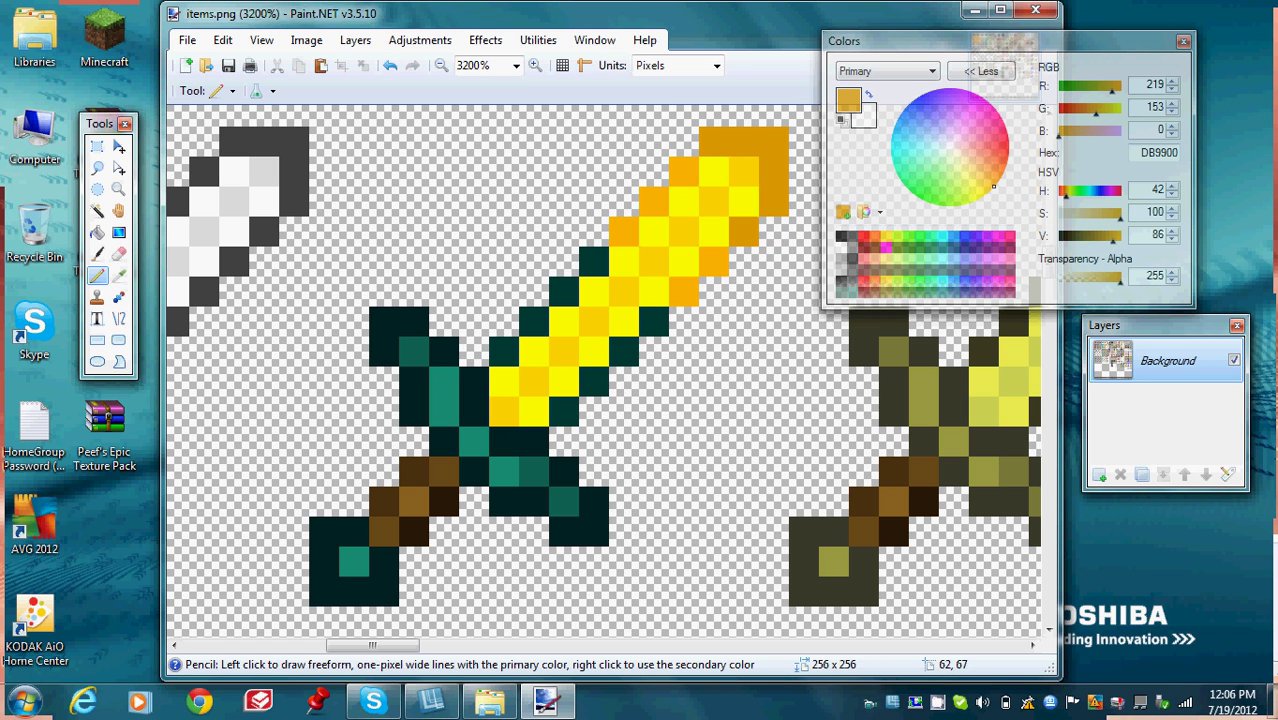
left_click(683, 171)
left_click(713, 261)
left_click(653, 201)
left_click(683, 291)
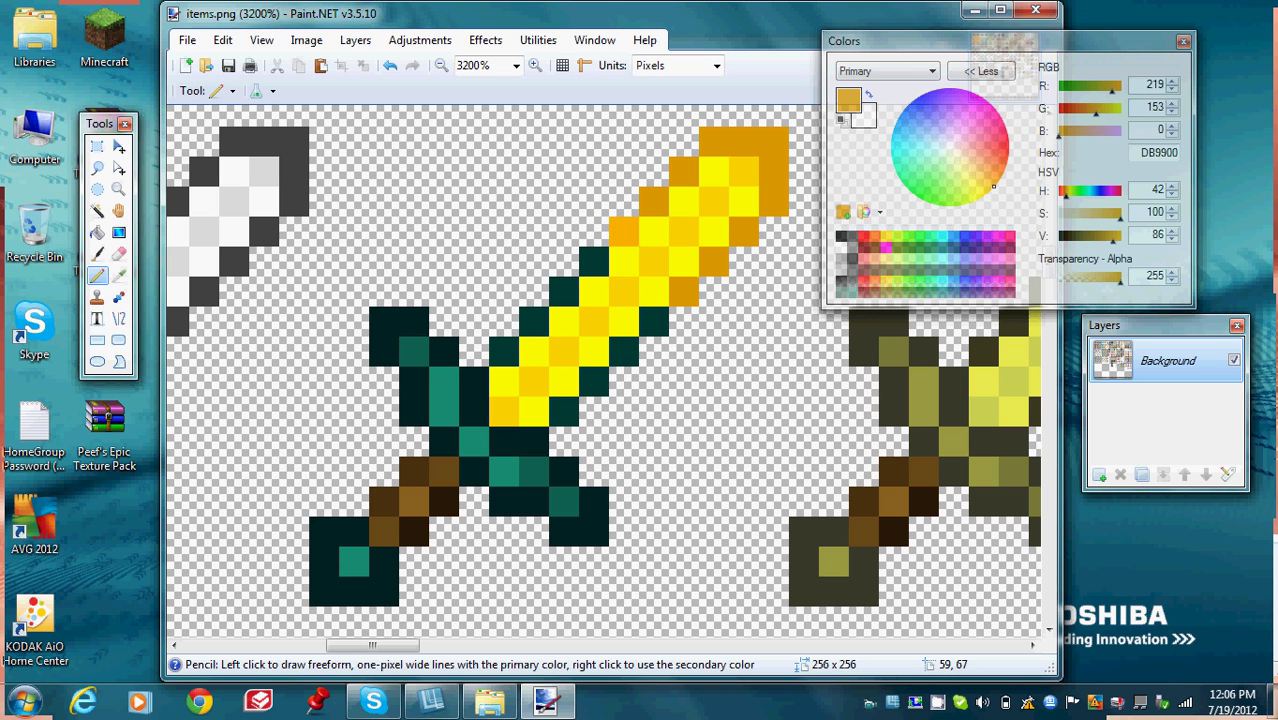
Step: Continue the DB9900 outline along both edges of the blade down to where it meets the guard
left_click(623, 231)
left_click(653, 321)
left_click(593, 261)
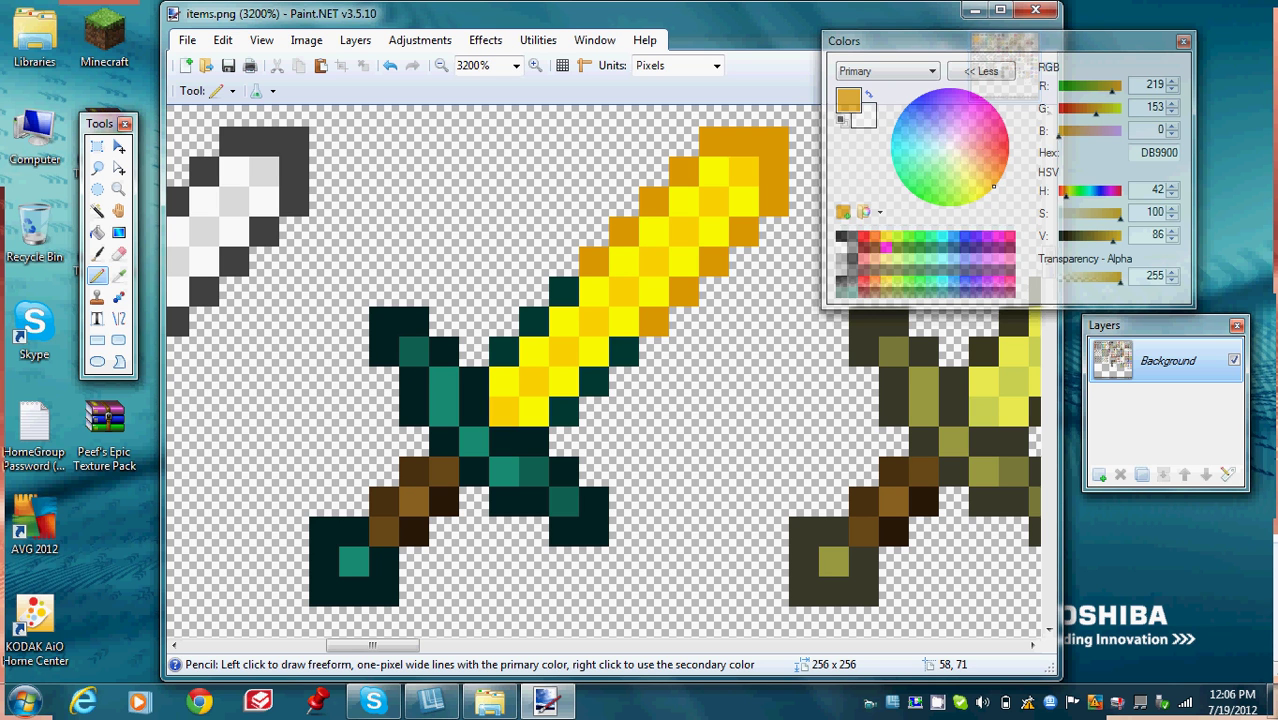
left_click(623, 351)
left_click(563, 291)
left_click(593, 381)
left_click_drag(533, 321, 533, 351)
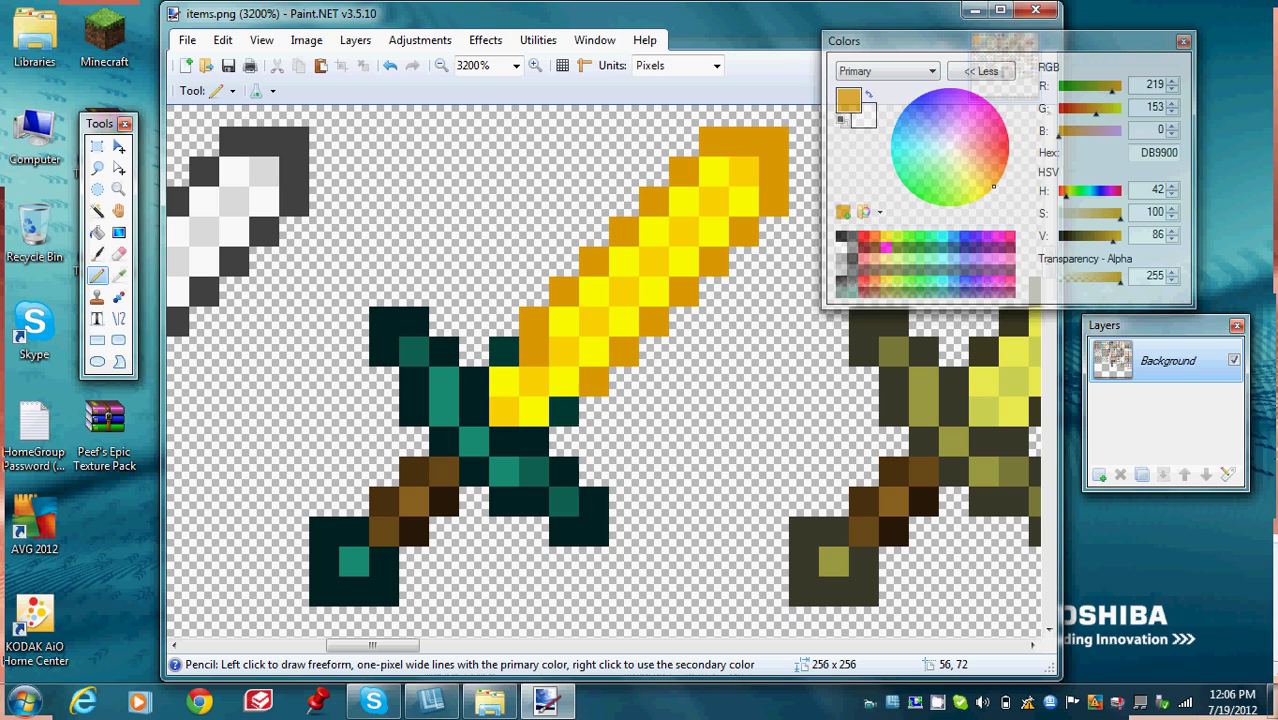
left_click(563, 410)
left_click(503, 350)
left_click_drag(472, 380, 472, 410)
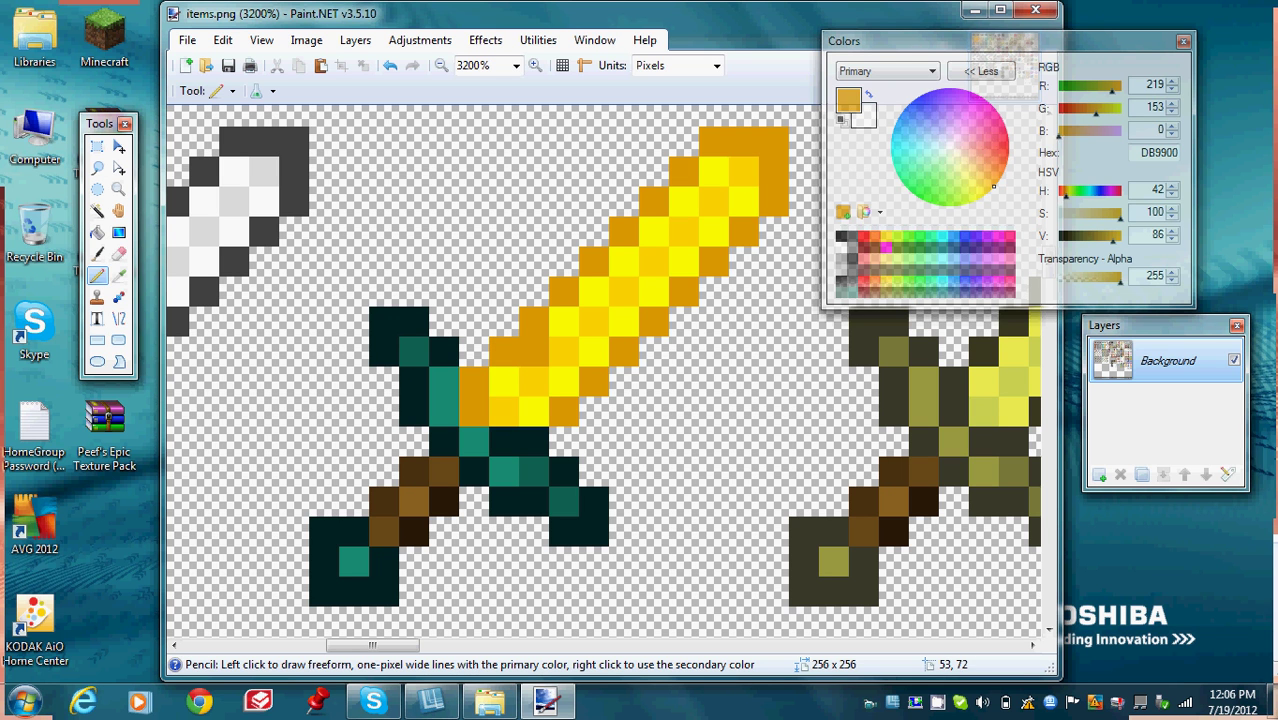
Step: Paint the dark outline pixels of both arms of the sword's guard in DB9900
left_click(442, 350)
left_click_drag(412, 321, 382, 321)
left_click(382, 350)
left_click_drag(412, 380, 412, 410)
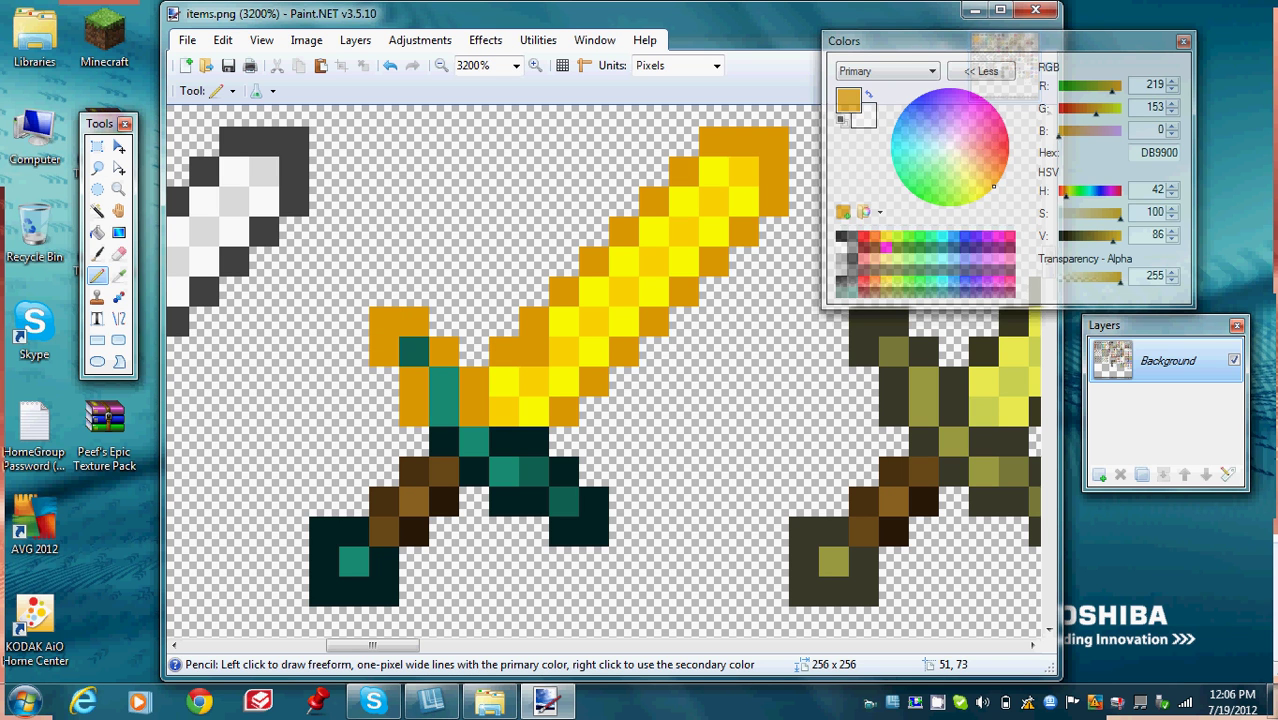
left_click(442, 441)
left_click_drag(472, 470, 593, 530)
left_click(593, 500)
left_click(563, 470)
left_click_drag(533, 440, 503, 440)
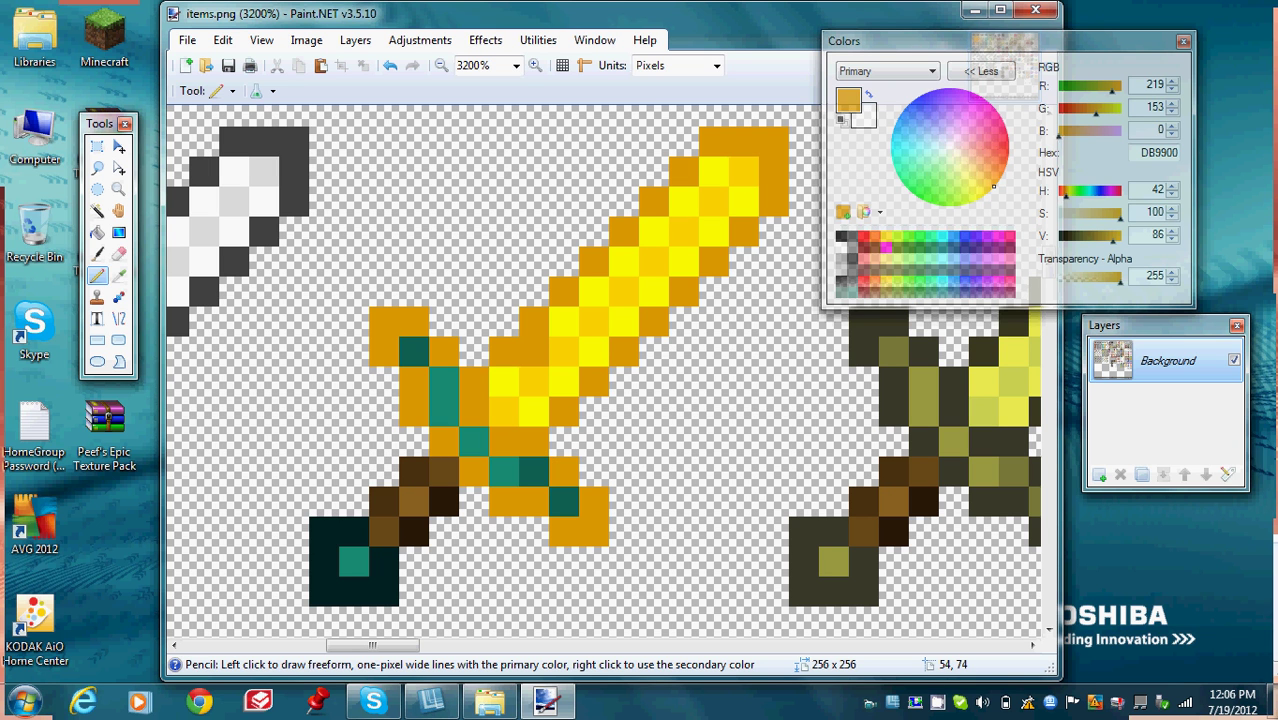
Step: Undo all the pencil strokes made on the guard's outline
key("ctrl+z")
key("ctrl+z")
key("ctrl+z")
key("ctrl+z")
key("ctrl+z")
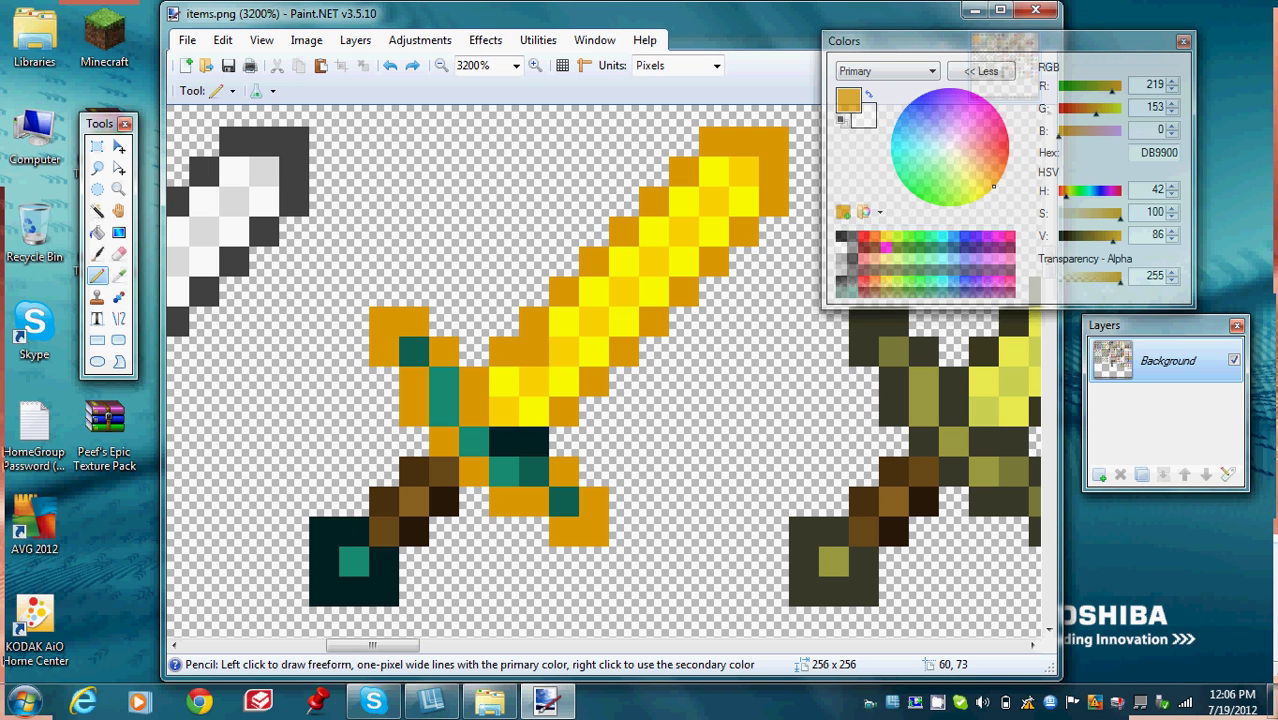
key("ctrl+z")
key("ctrl+z")
key("ctrl+z")
key("ctrl+z")
key("ctrl+z")
key("ctrl+z")
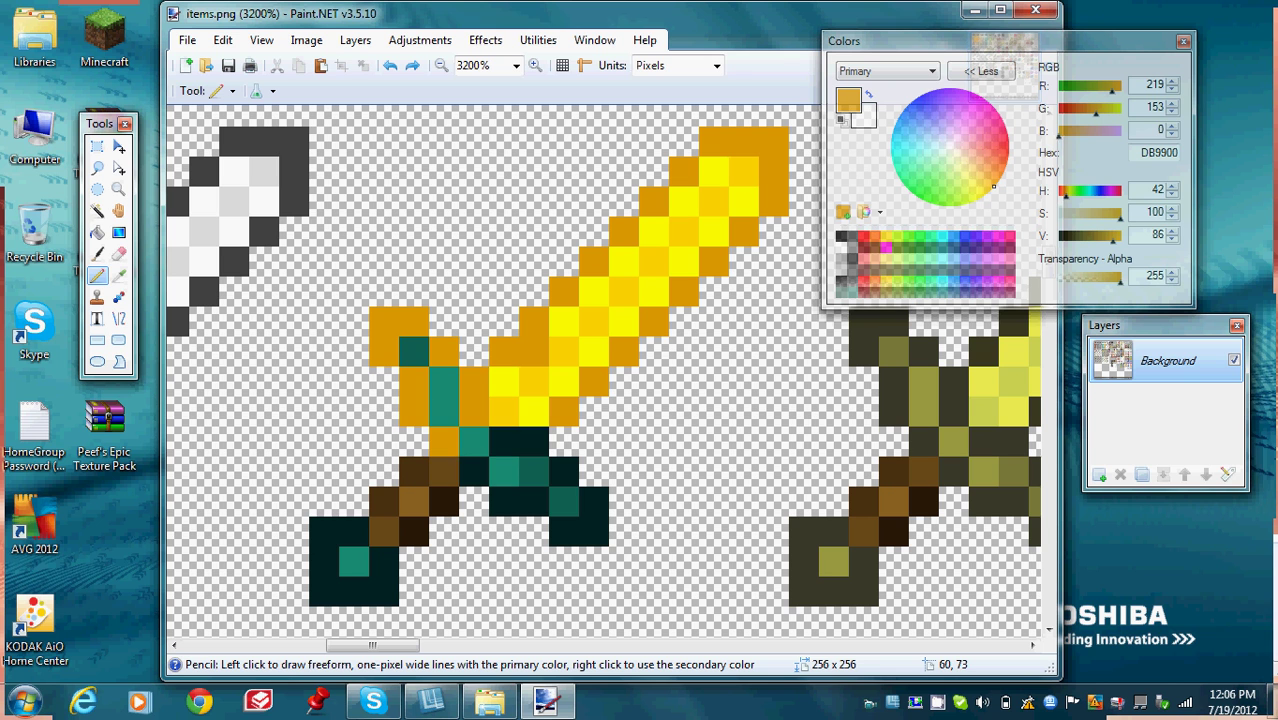
key("ctrl+z")
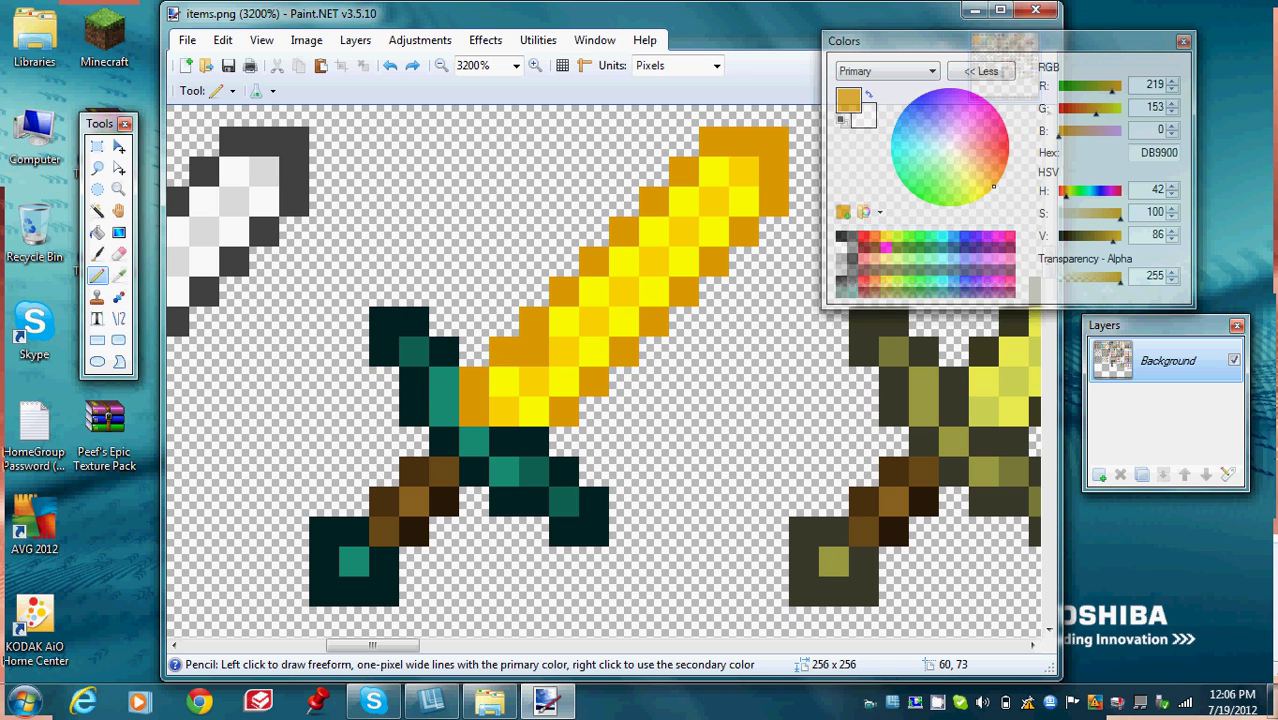
Step: Redo all the undone pencil strokes on the guard's outline
key("ctrl+y")
key("ctrl+y")
key("ctrl+y")
key("ctrl+y")
key("ctrl+y")
key("ctrl+y")
key("ctrl+y")
key("ctrl+y")
key("ctrl+y")
key("ctrl+y")
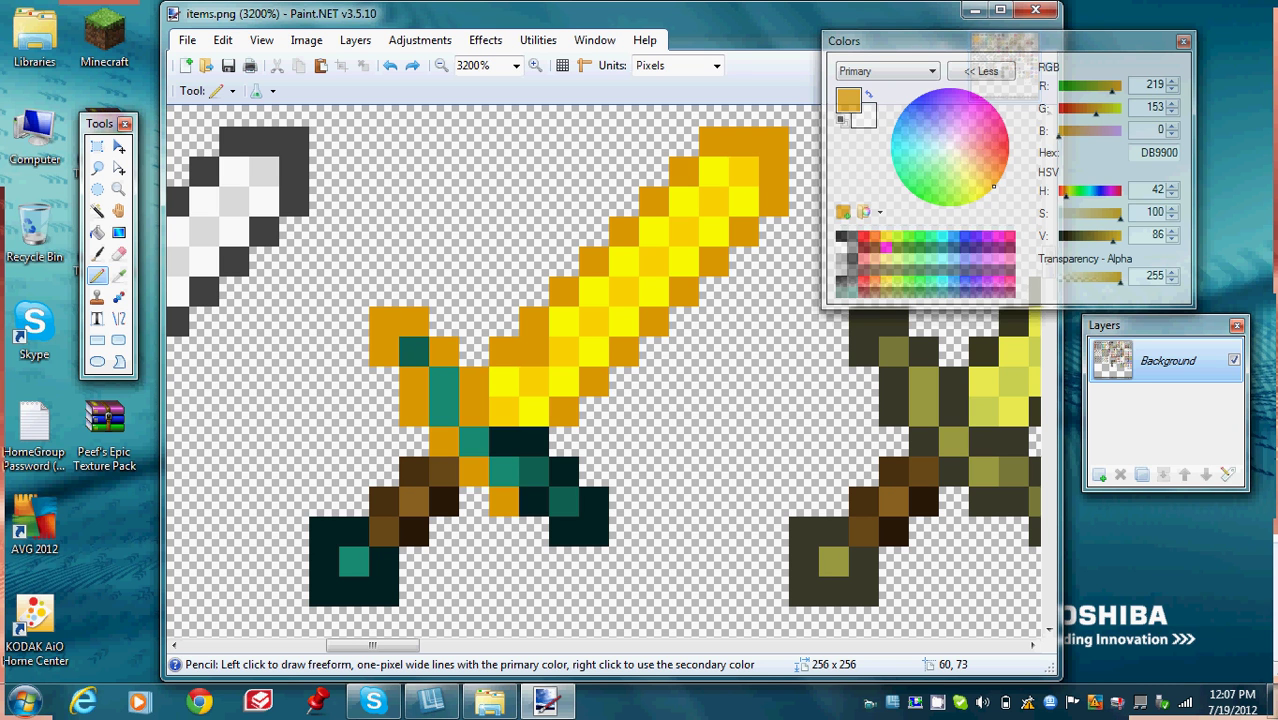
key("ctrl+y")
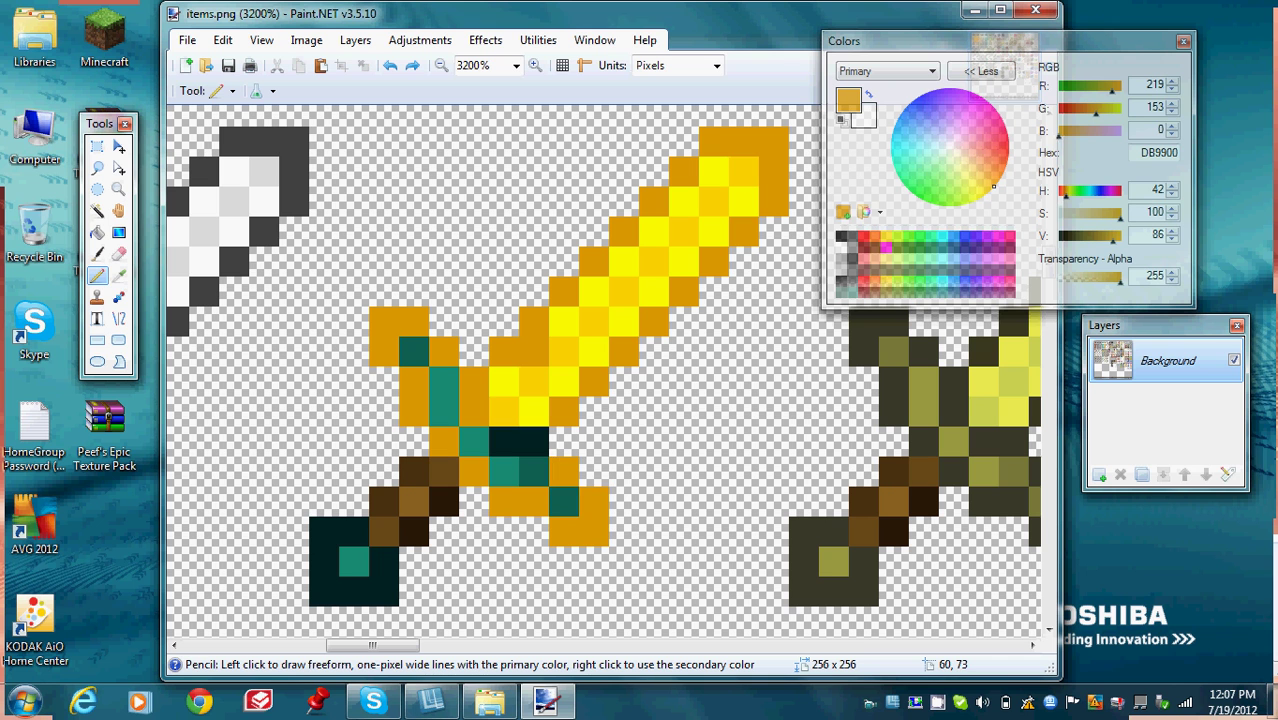
key("ctrl+y")
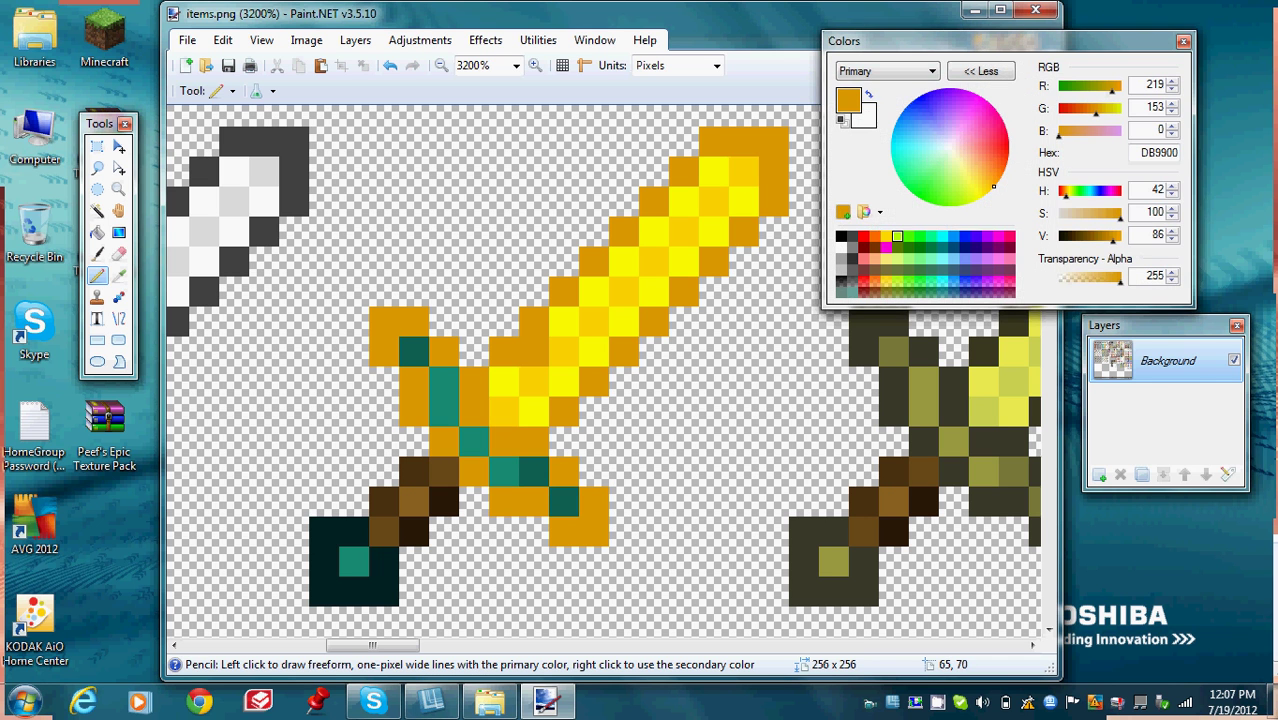
Step: Set the primary color to golden yellow FFD800 and paint the teal diagonal of pixels inside the guard
left_click(897, 236)
mouse_move(413, 350)
left_mouse_down()
mouse_move(443, 410)
mouse_move(503, 470)
mouse_move(562, 500)
left_mouse_up()
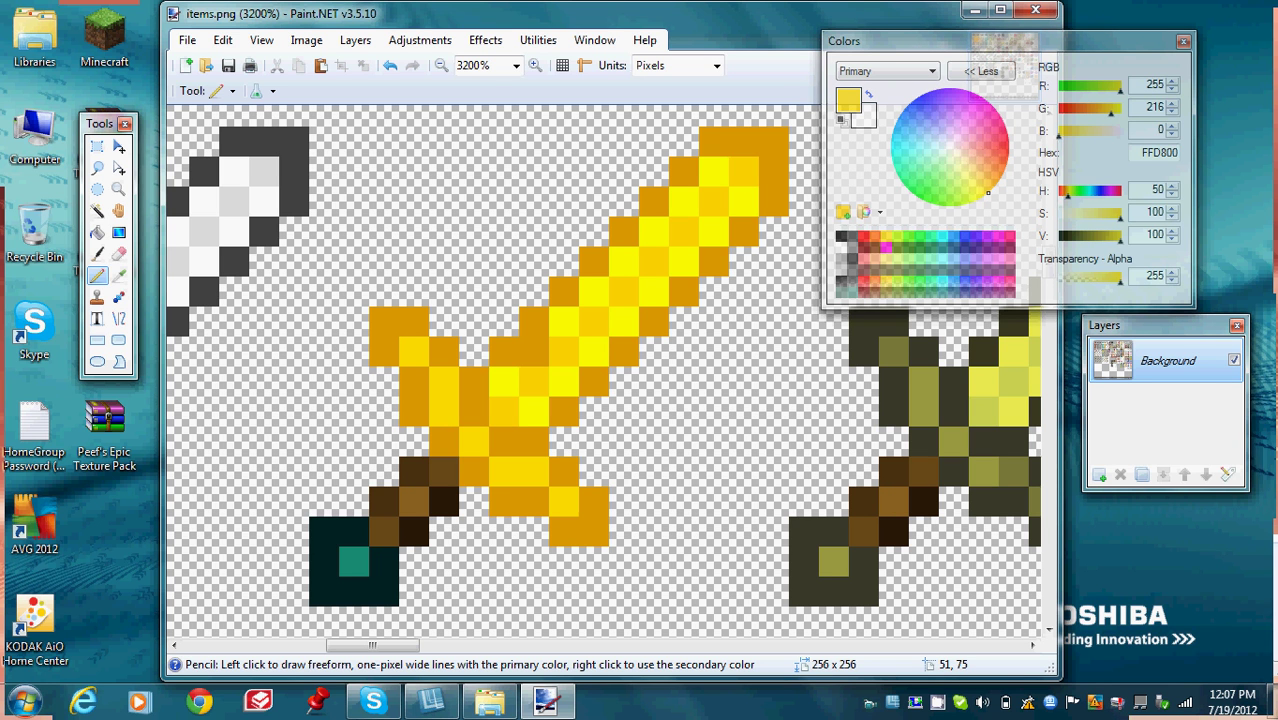
Step: Paint the pommel's dark border in DB9900 sampled from the blade's outline, and its teal center pixel in FFD800
key("k")
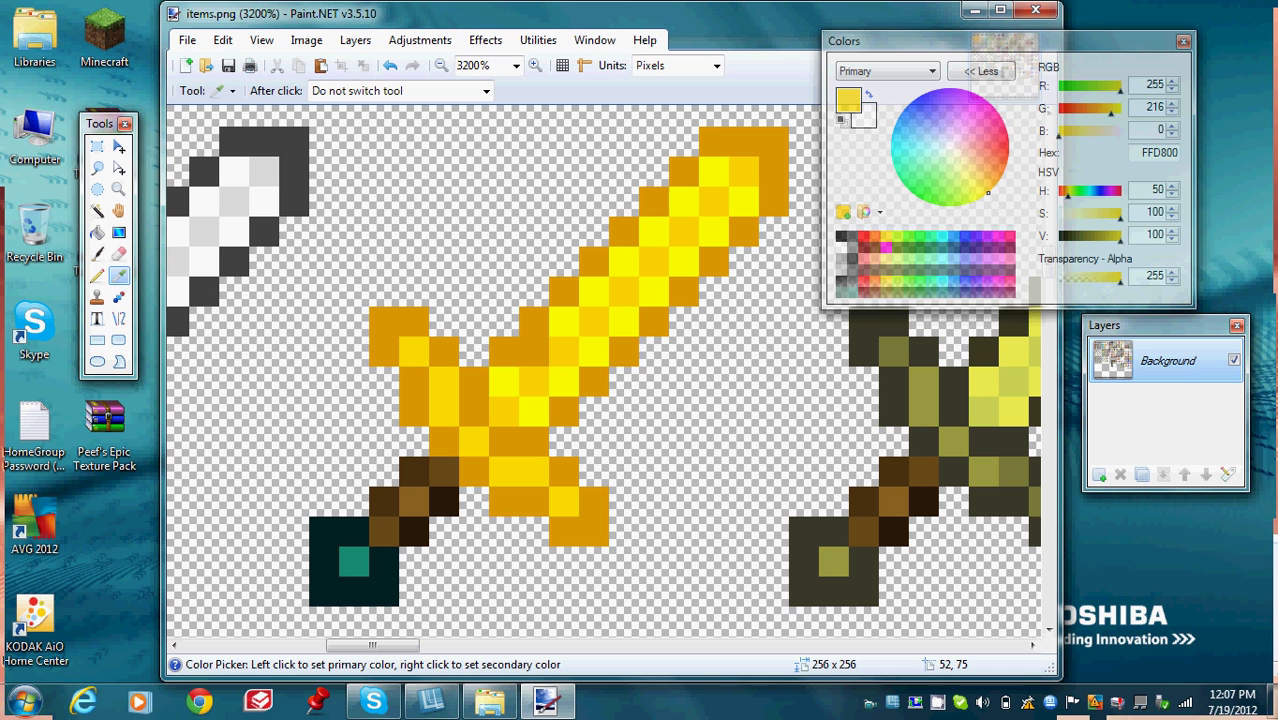
left_click(525, 351)
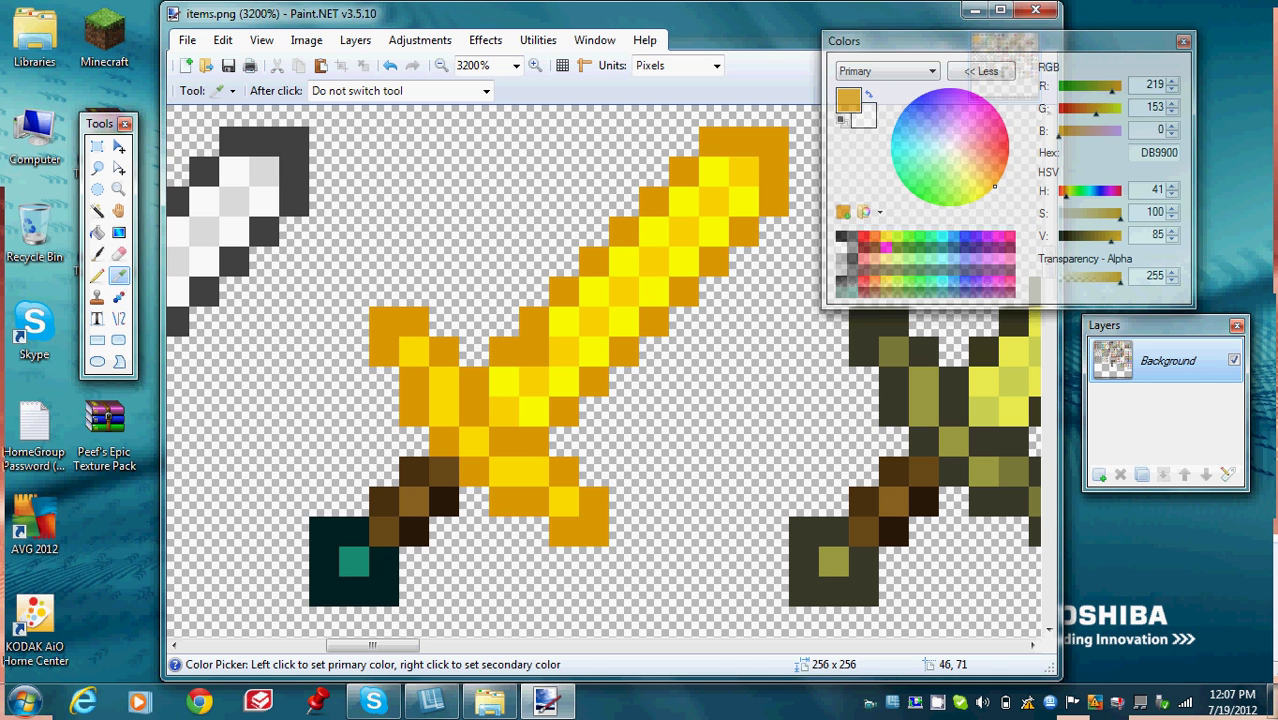
key("p")
mouse_move(353, 501)
left_mouse_down()
mouse_move(353, 531)
mouse_move(323, 531)
mouse_move(323, 591)
mouse_move(383, 591)
mouse_move(383, 561)
left_mouse_up()
key("ctrl+z")
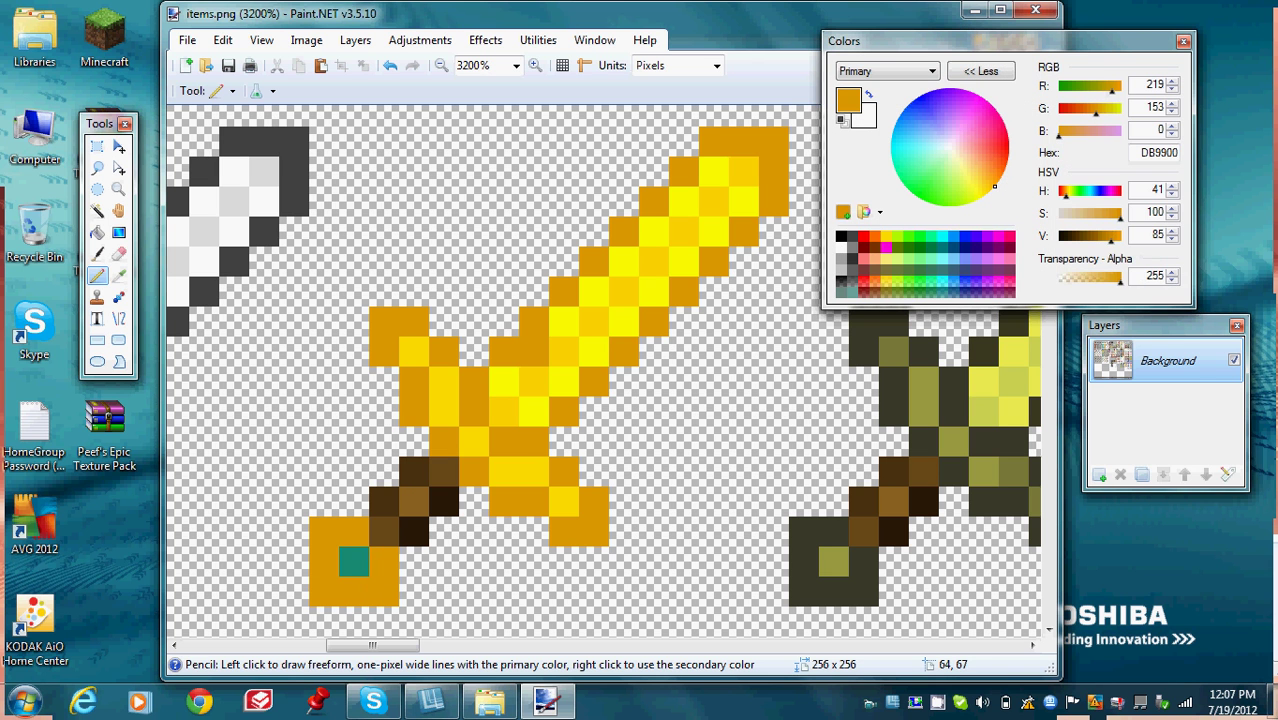
left_click(885, 236)
left_click(353, 561)
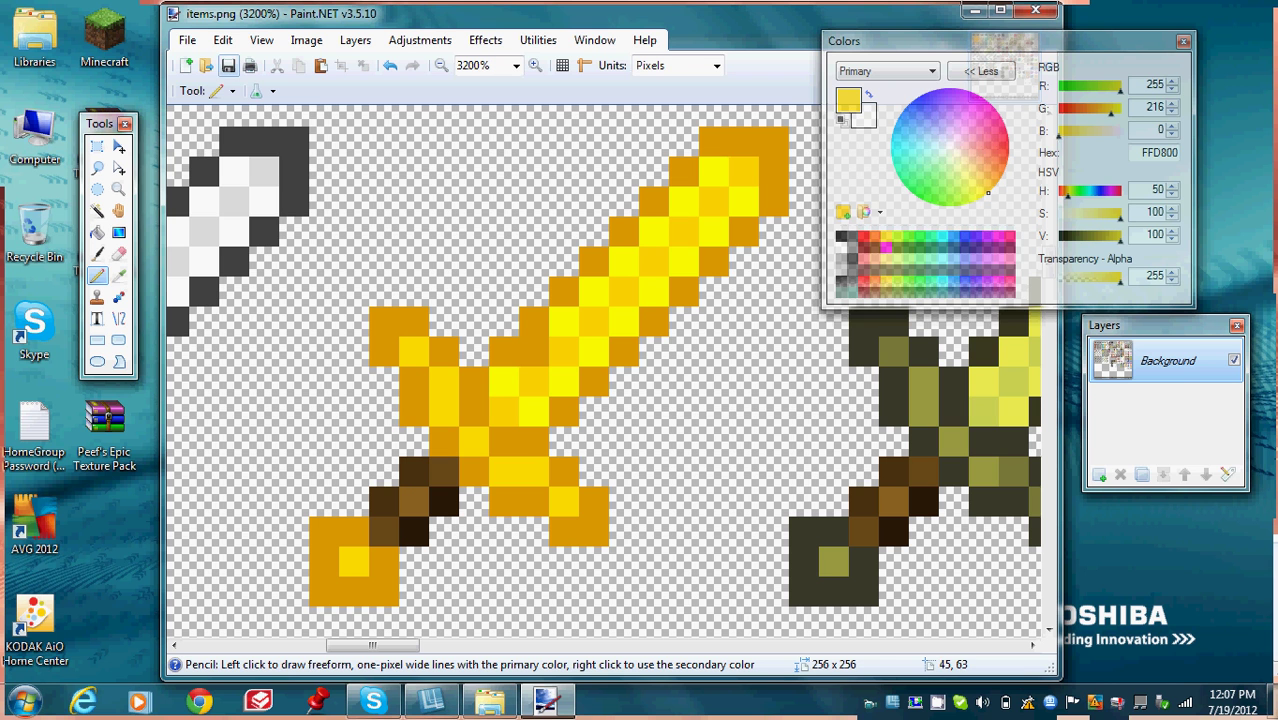
Step: Save items.png, keeping the bit depth on Auto-detect
left_click(187, 40)
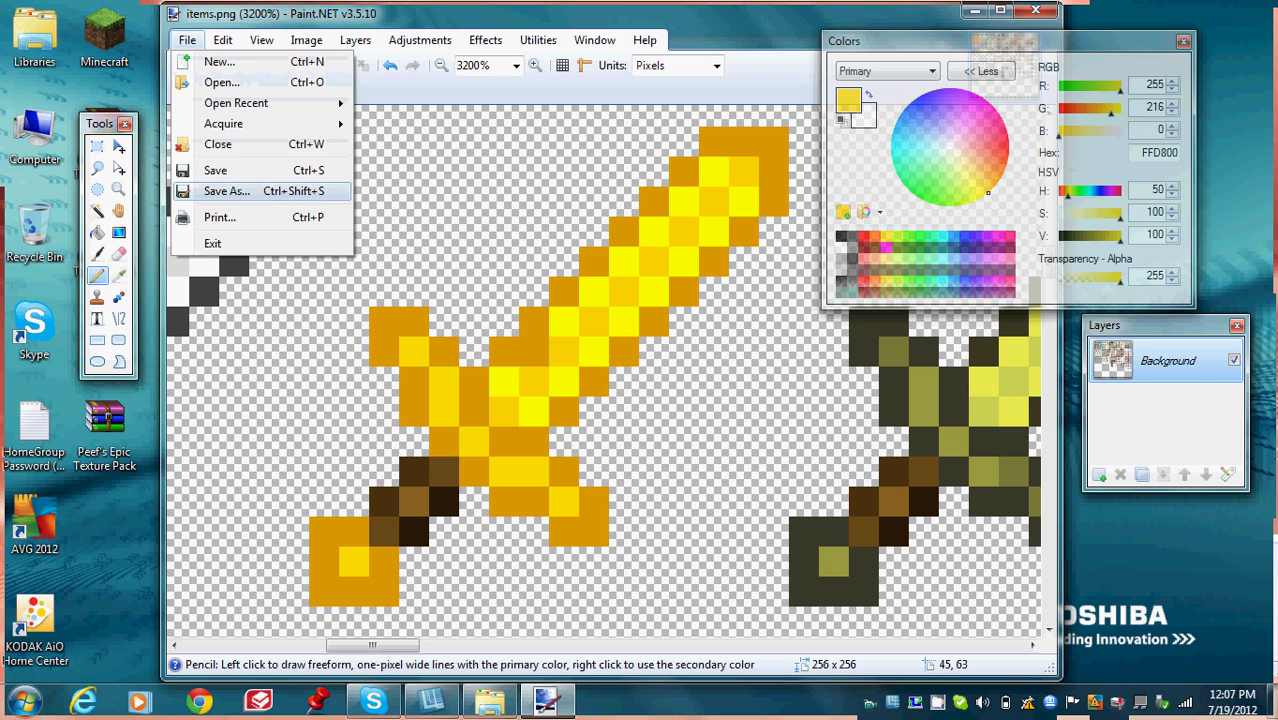
left_click(220, 170)
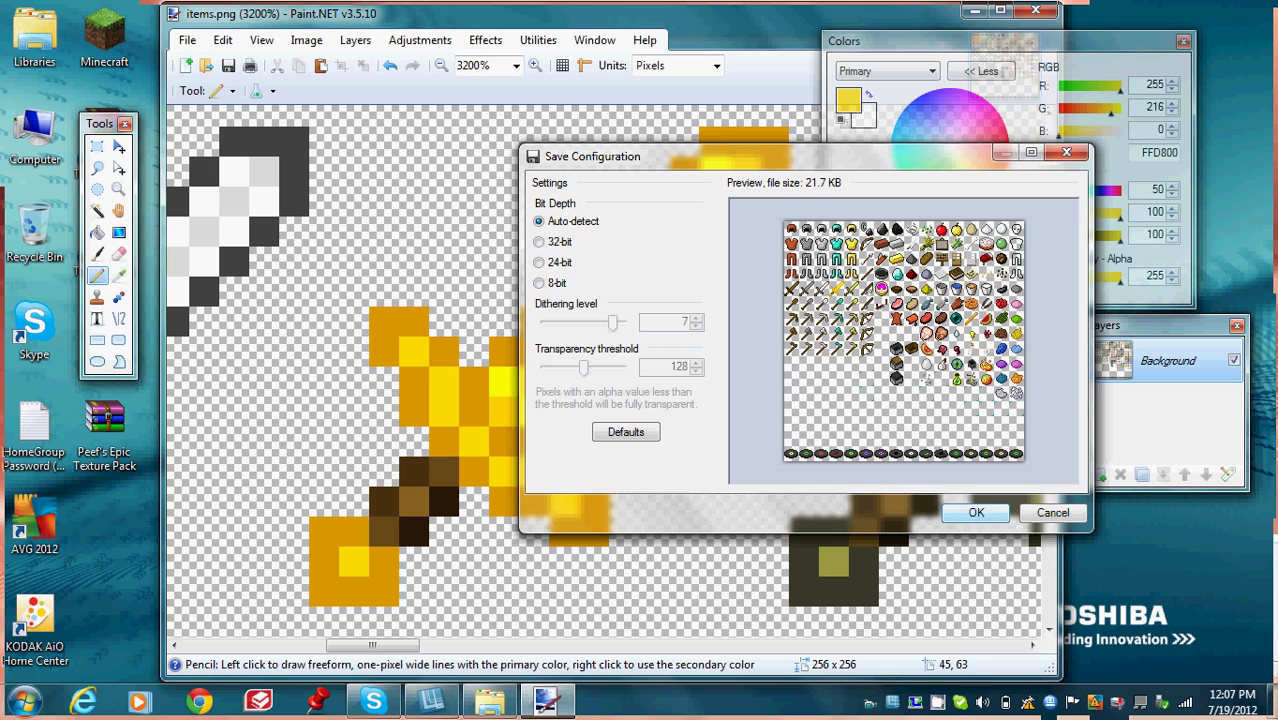
left_click(976, 512)
Step: Open the creeper image from the Tutorial Pack's mob folder and magnify it to 1600%
left_click(187, 40)
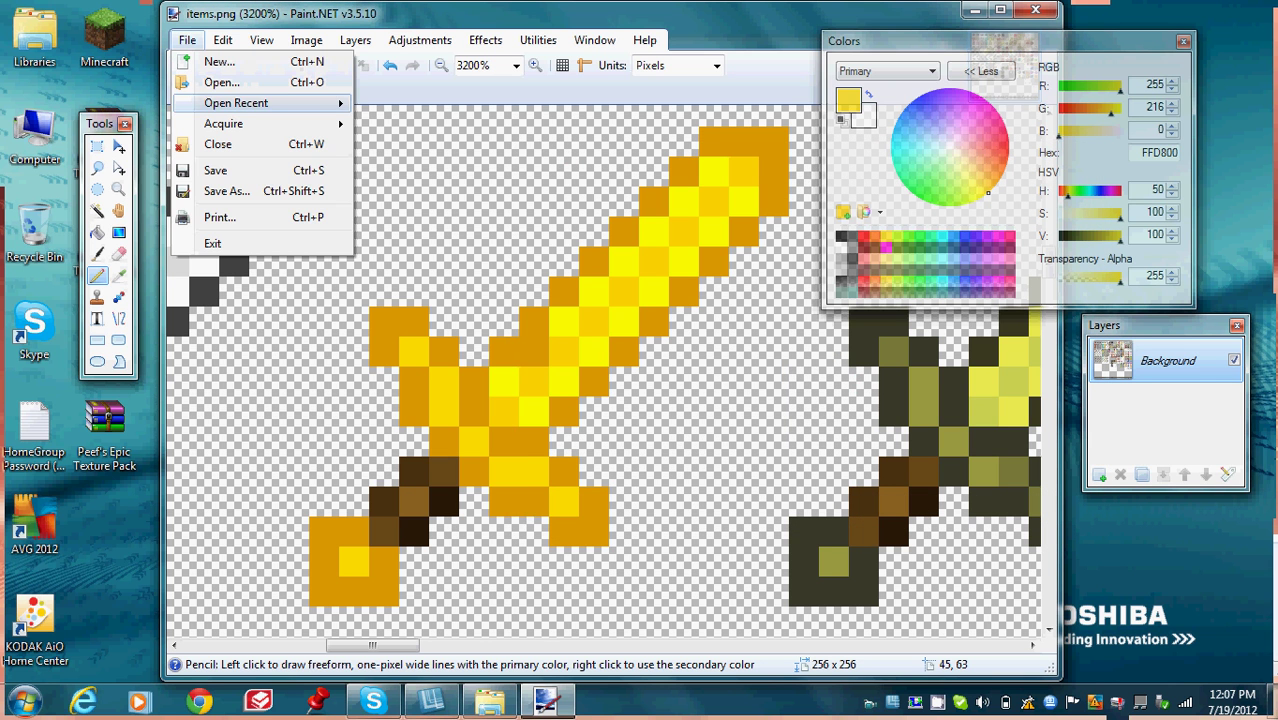
left_click(215, 80)
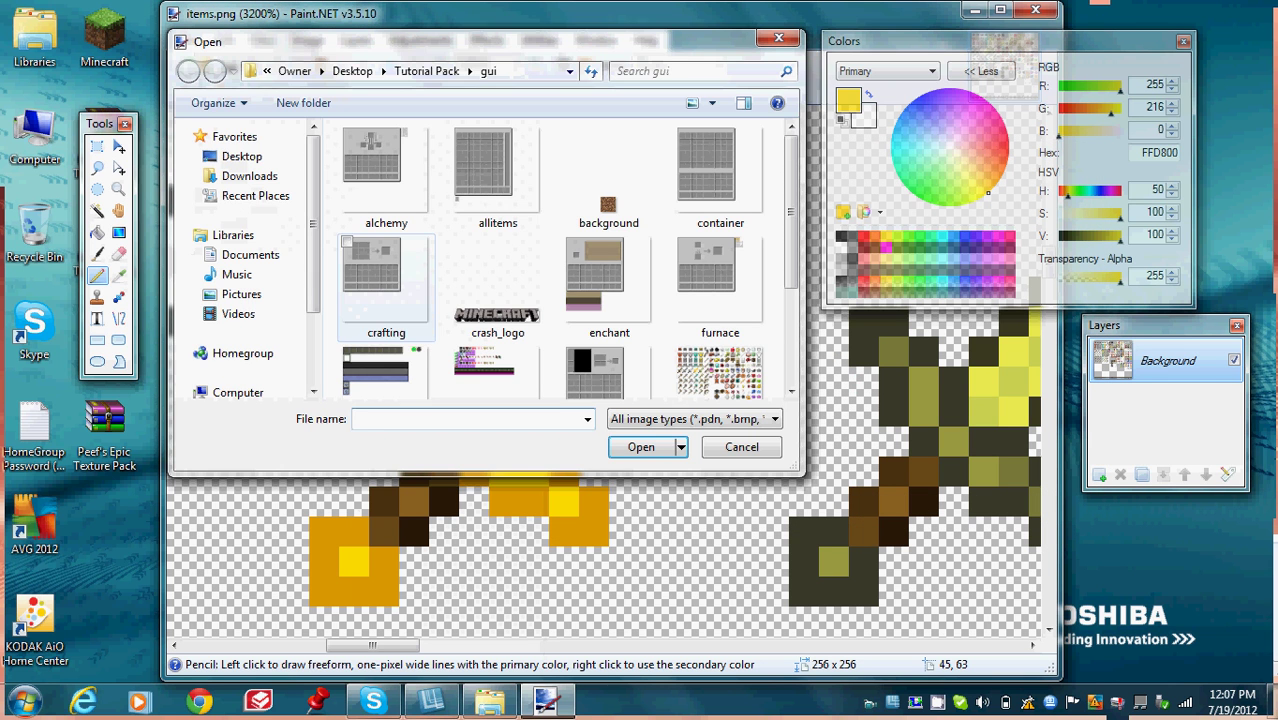
left_click(426, 71)
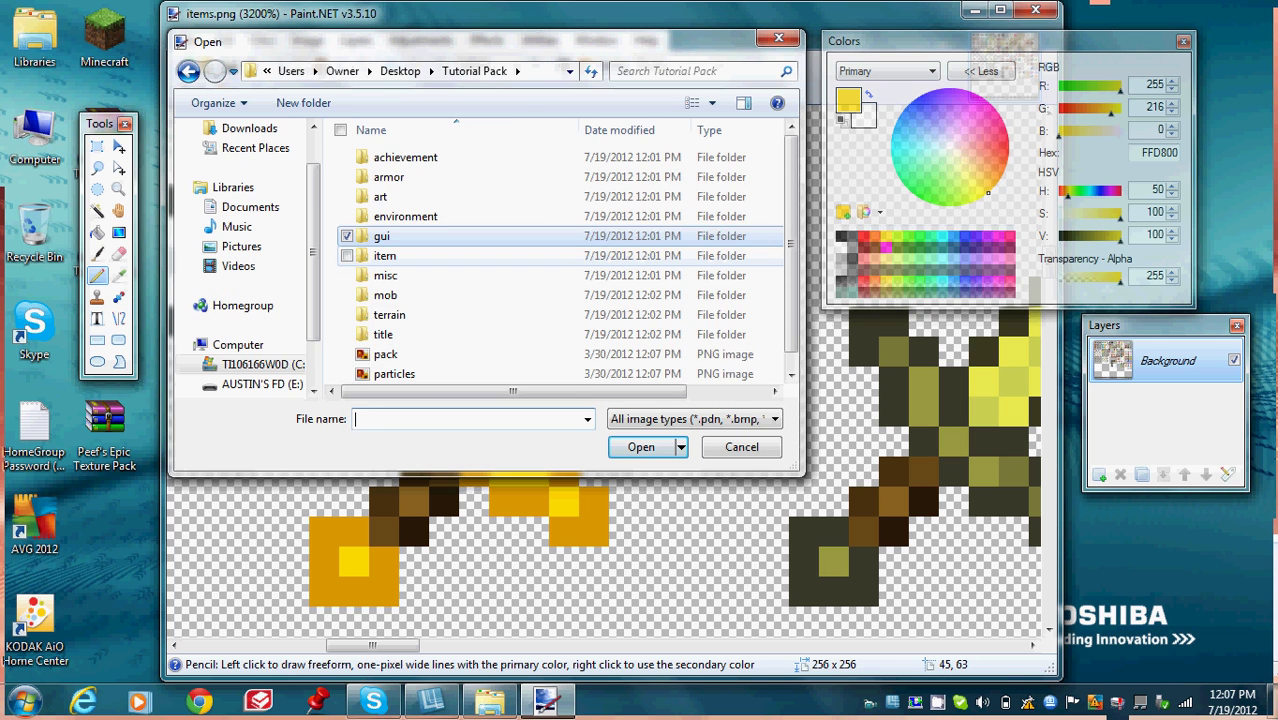
double_click(385, 295)
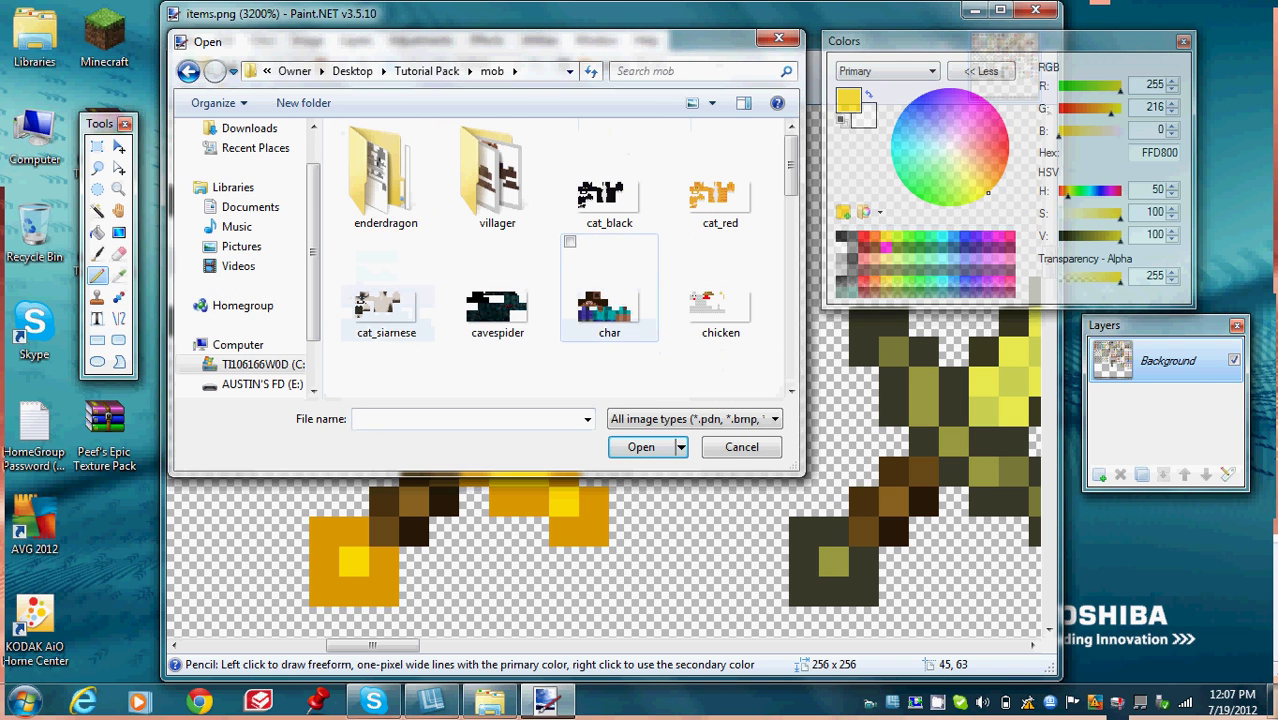
scroll(585, 160, "down", 1)
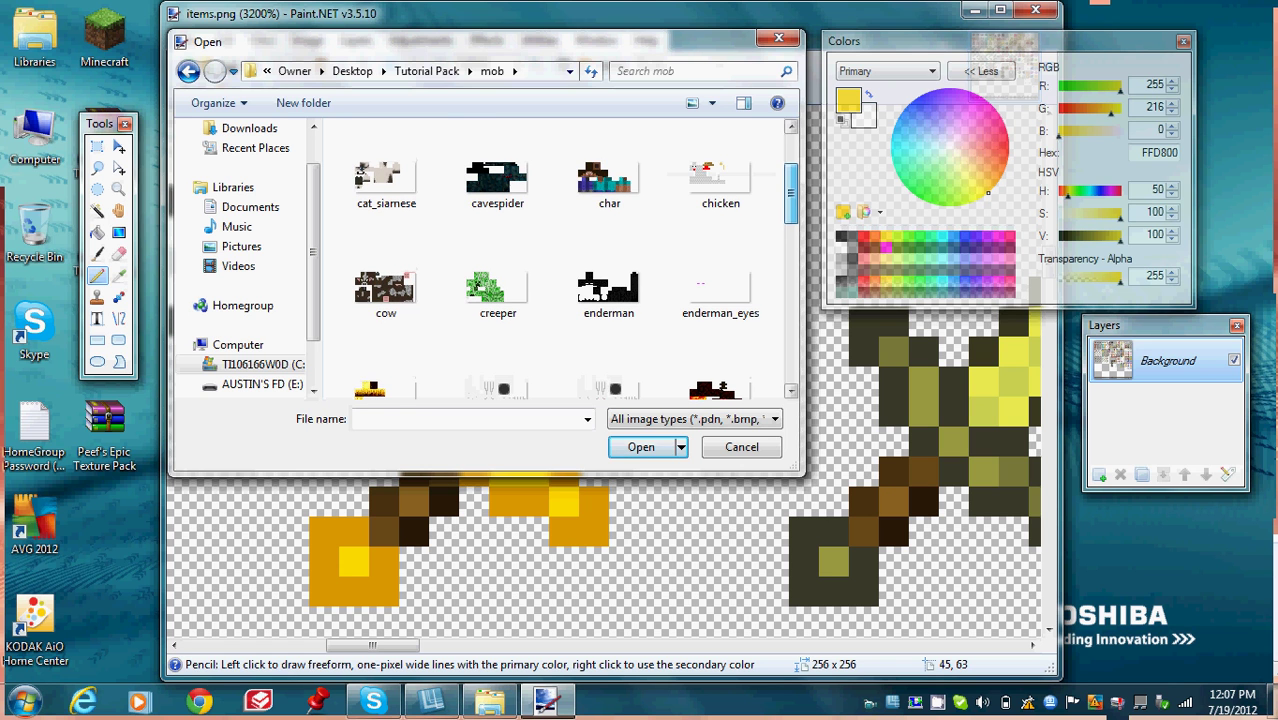
scroll(588, 180, "up", 1)
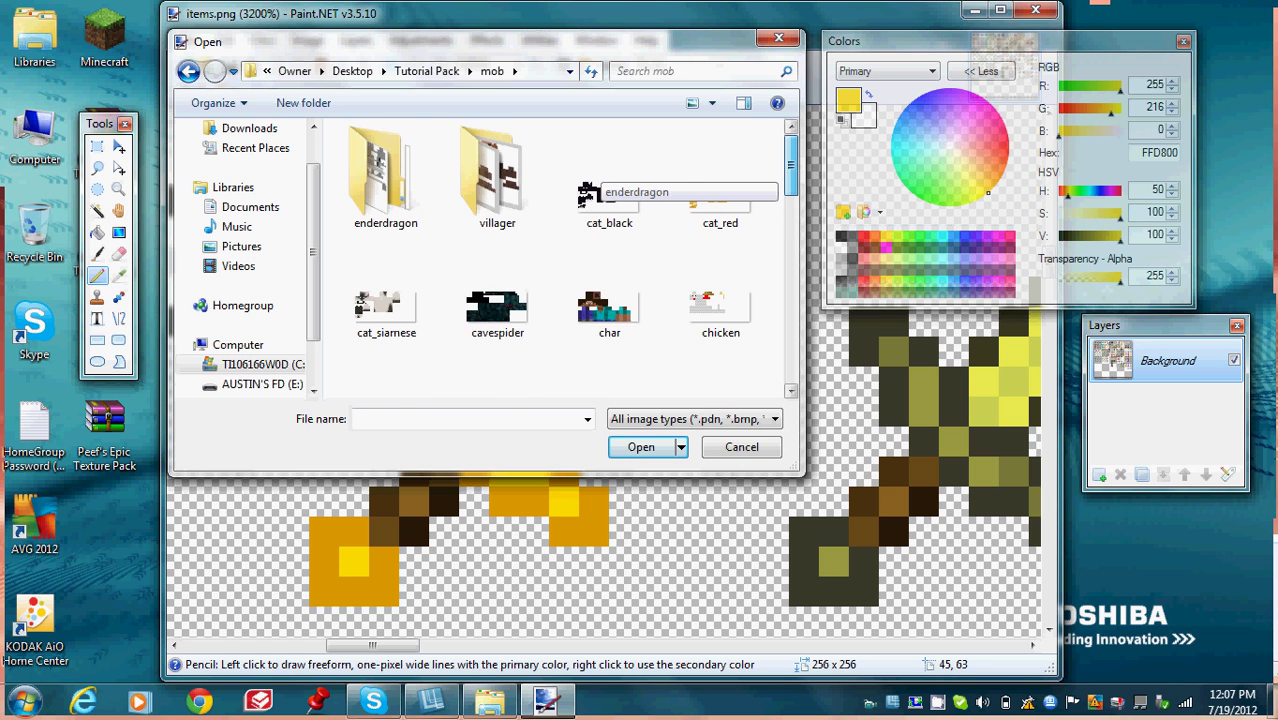
scroll(586, 190, "down", 2)
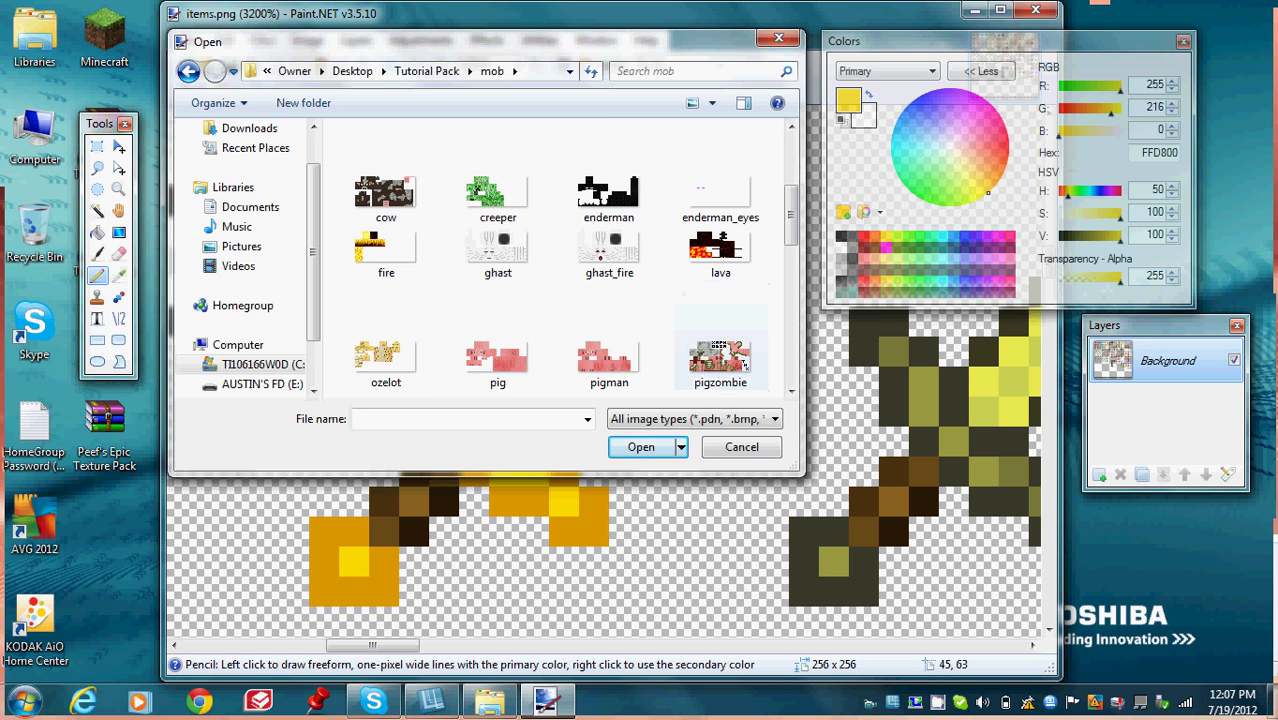
left_click(497, 190)
double_click(497, 190)
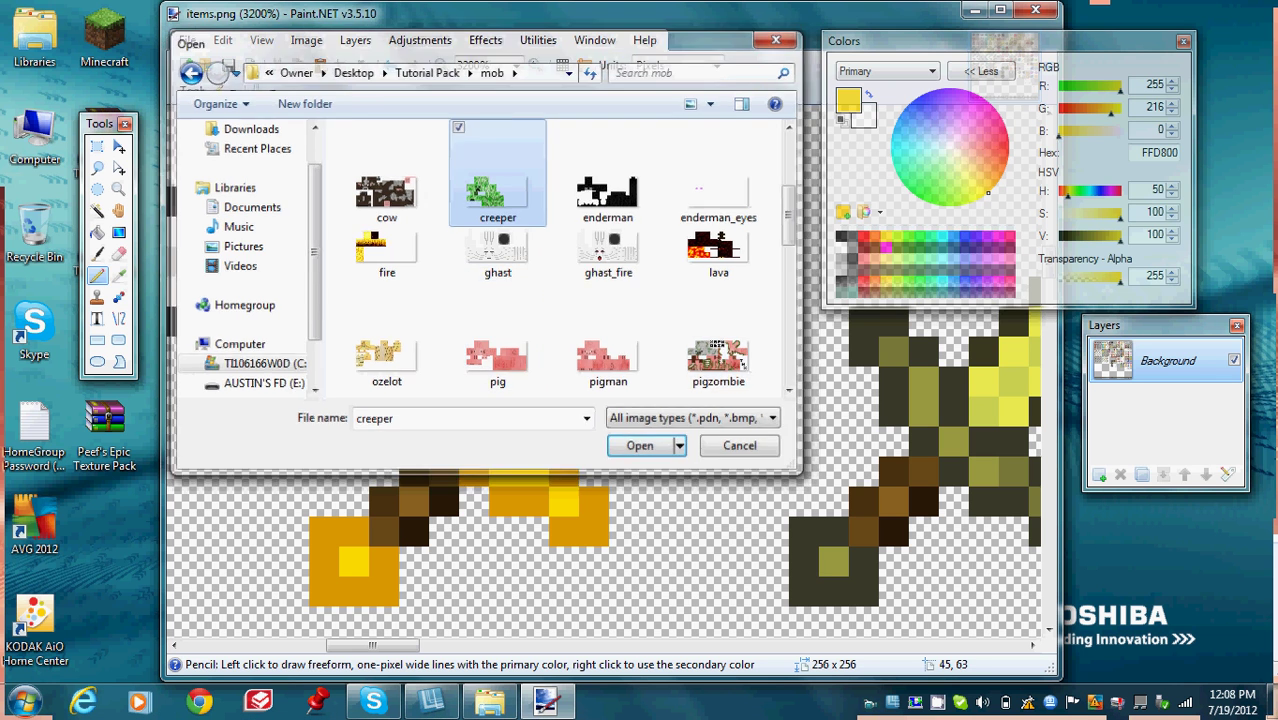
left_click(535, 65)
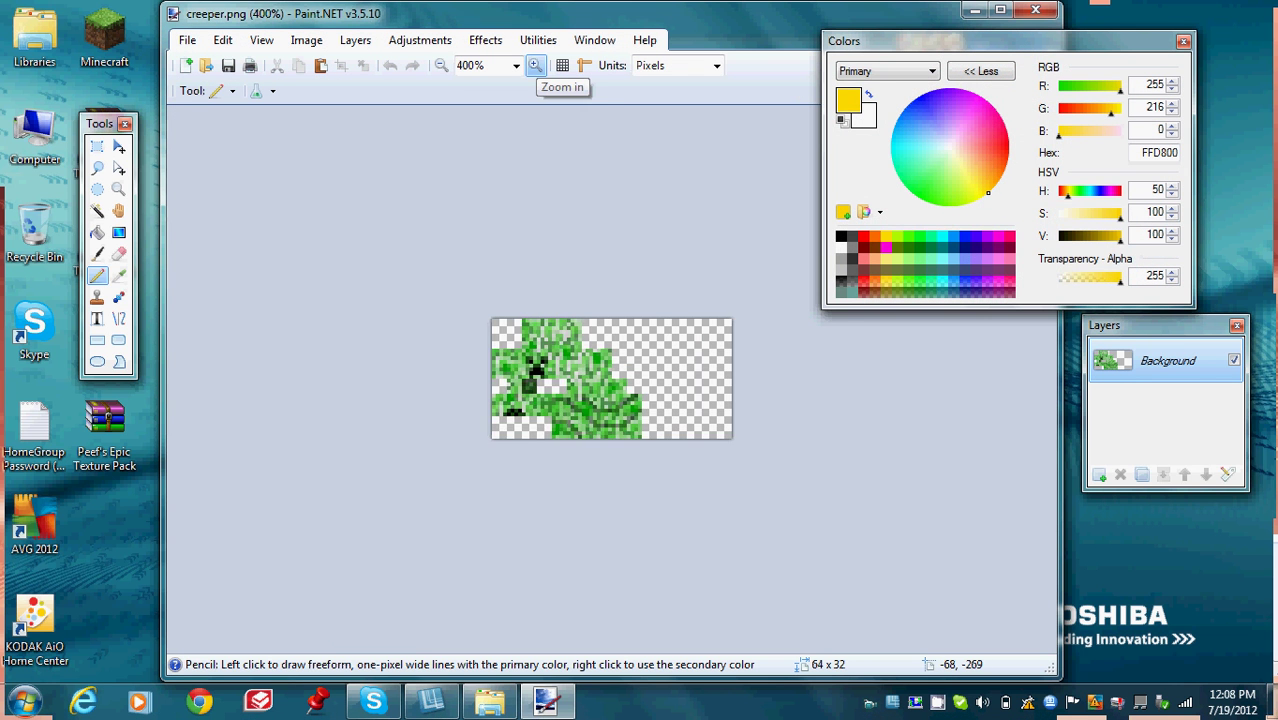
left_click(535, 65)
left_click(535, 65)
left_click(535, 65)
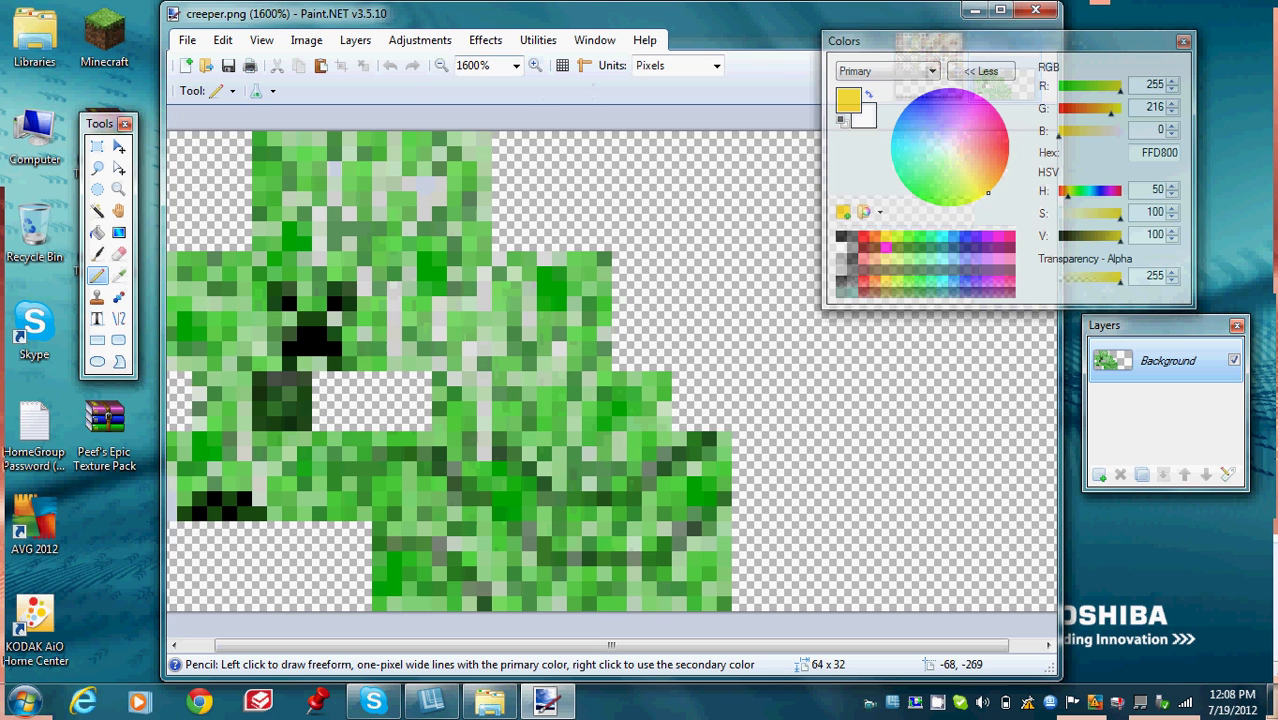
Step: Activate the Paint Bucket in Contiguous flood mode and set its tolerance to 19%
left_click(441, 65)
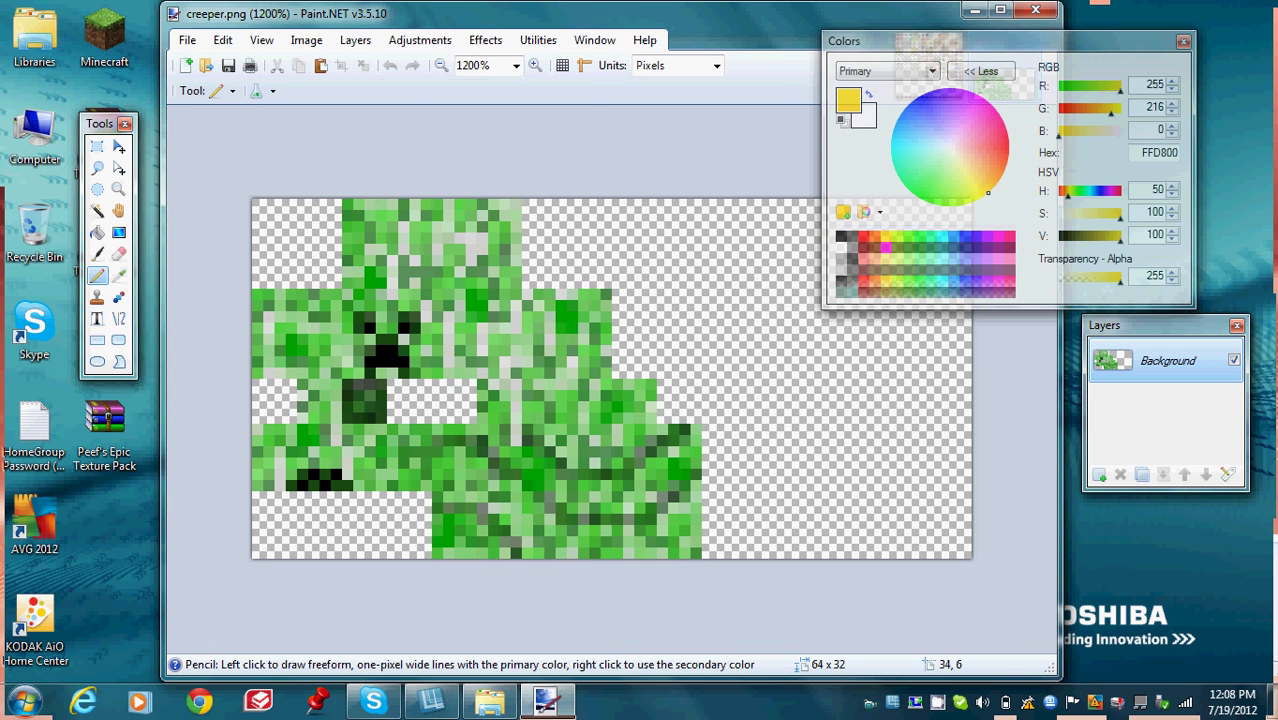
key("f")
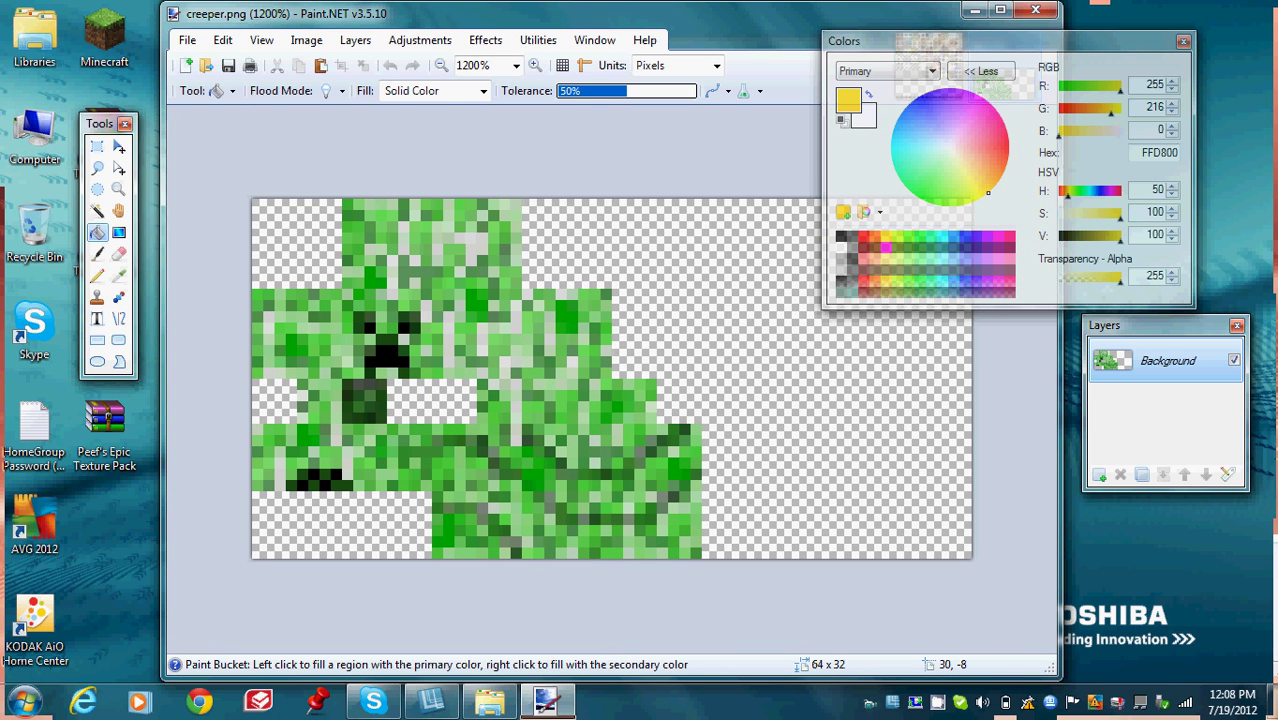
left_click(330, 90)
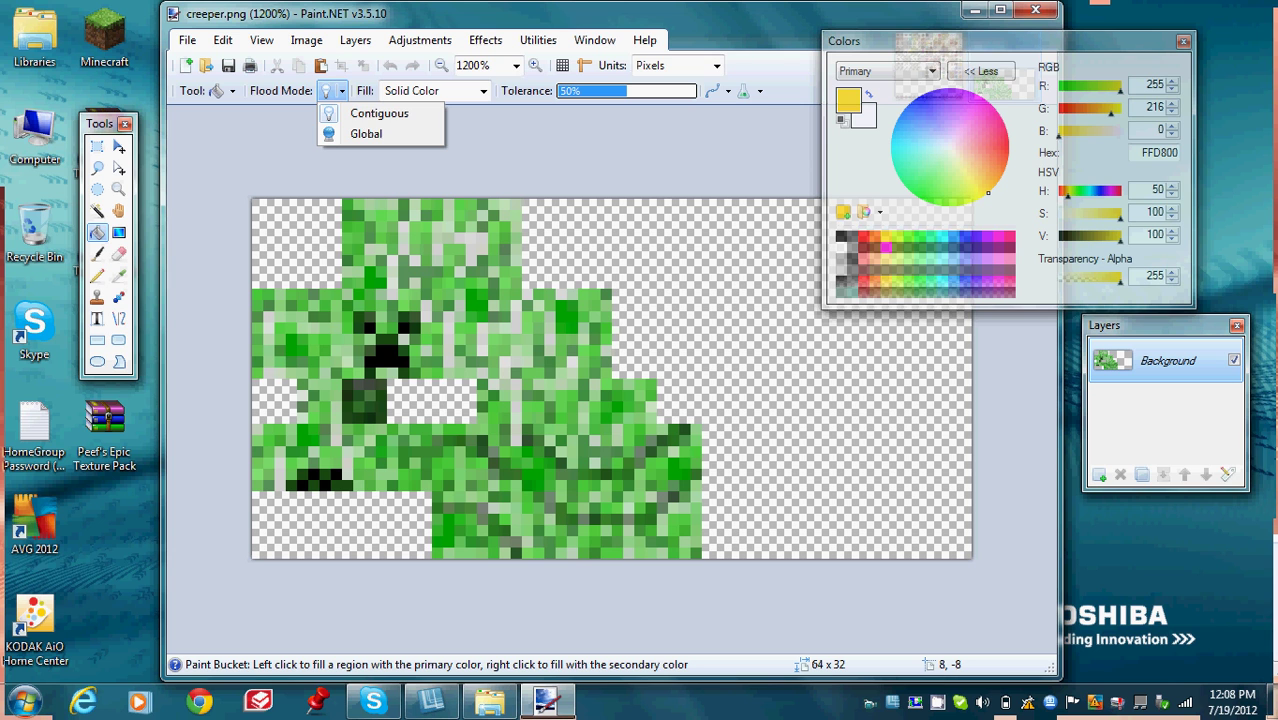
left_click(371, 117)
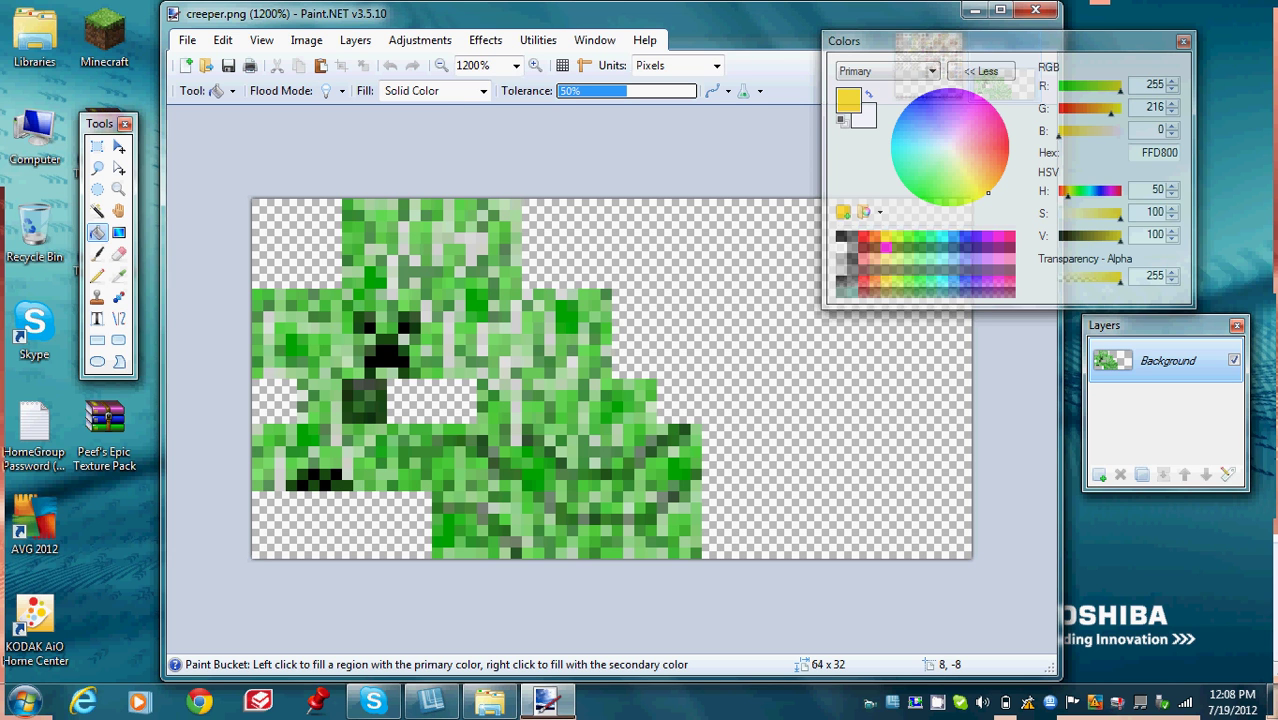
left_click(330, 90)
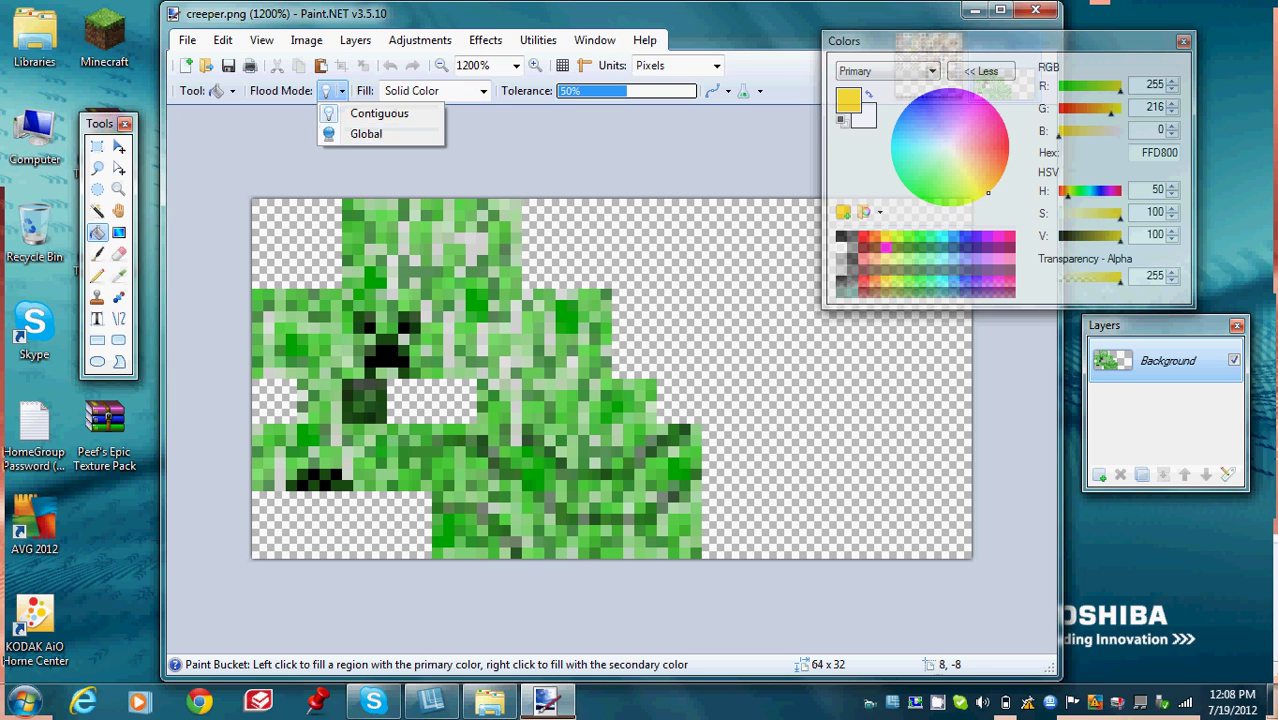
left_click(482, 124)
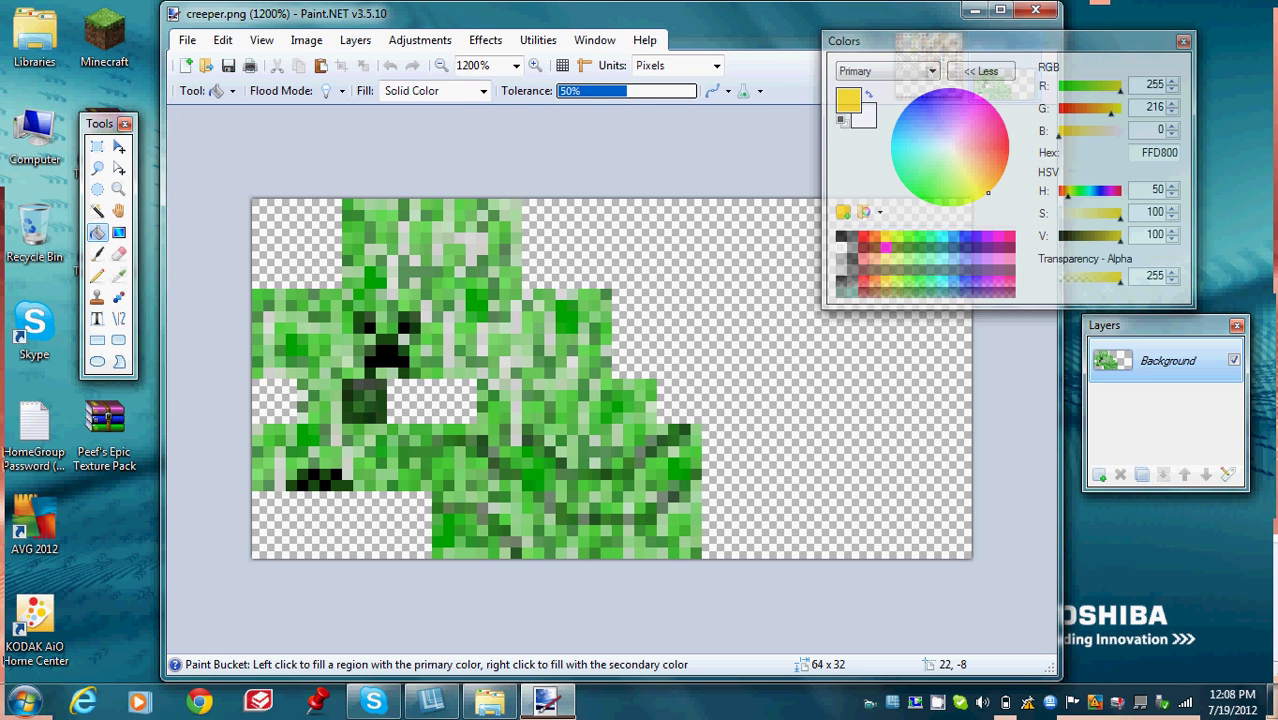
left_click_drag(626, 90, 557, 90)
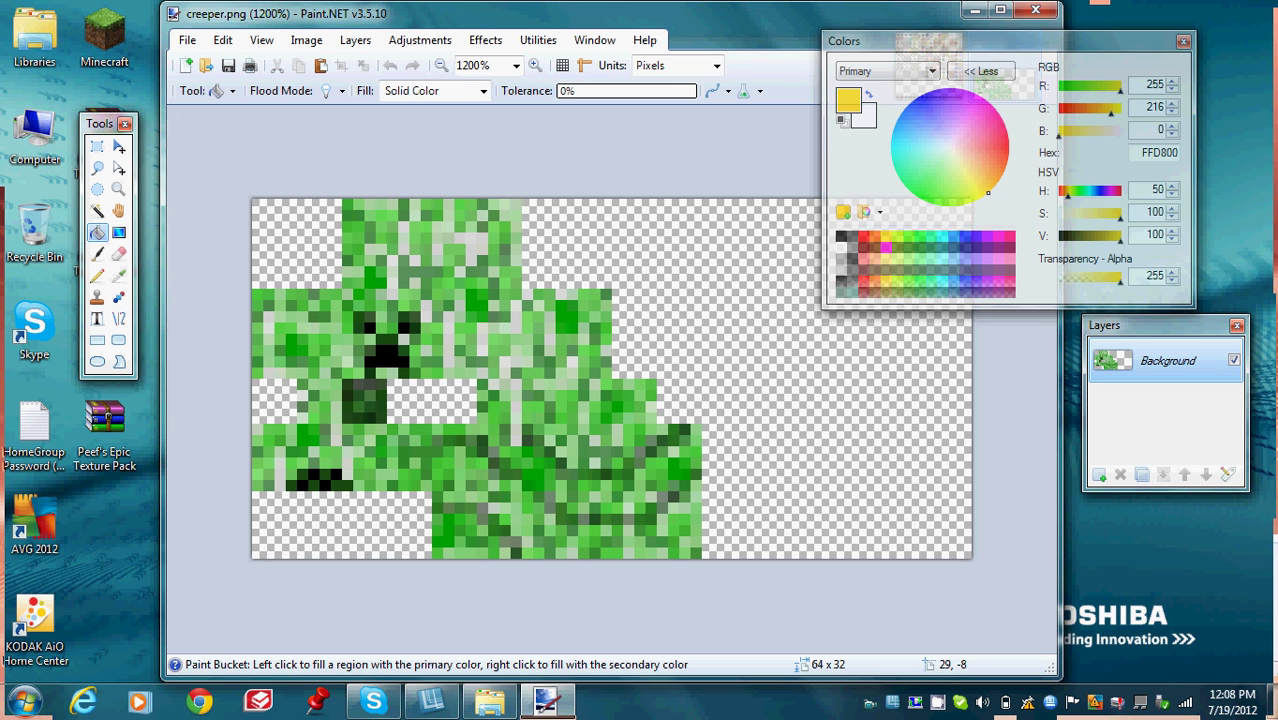
left_click_drag(606, 90, 672, 90)
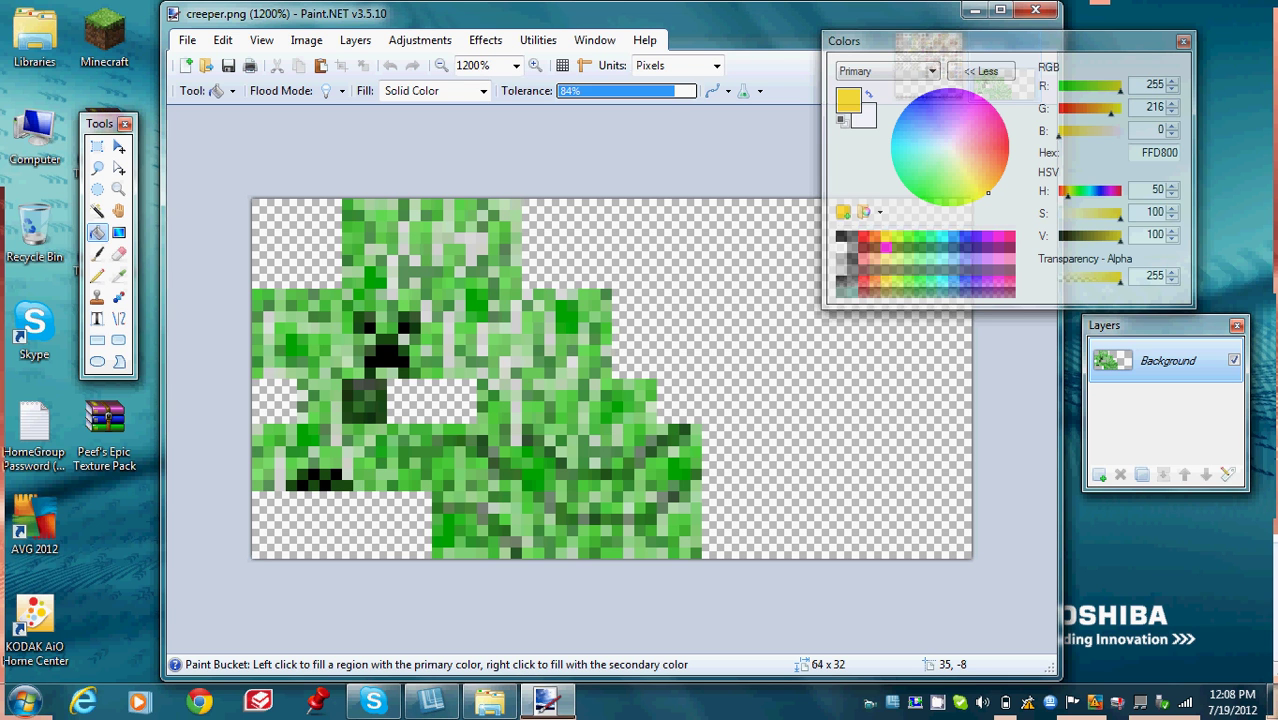
left_click_drag(672, 90, 583, 90)
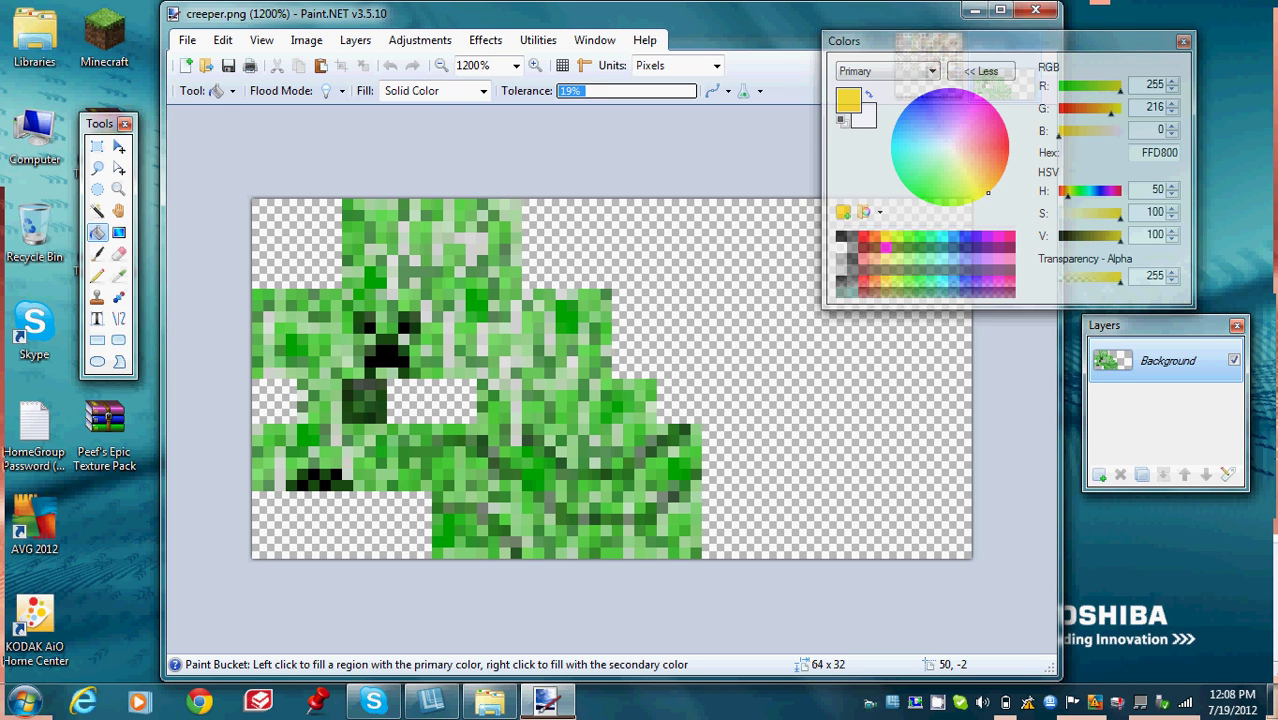
Step: Fill a pale green patch in the upper body area with red FF0000, then fill a similar shade across the image in Global flood mode
left_click(869, 236)
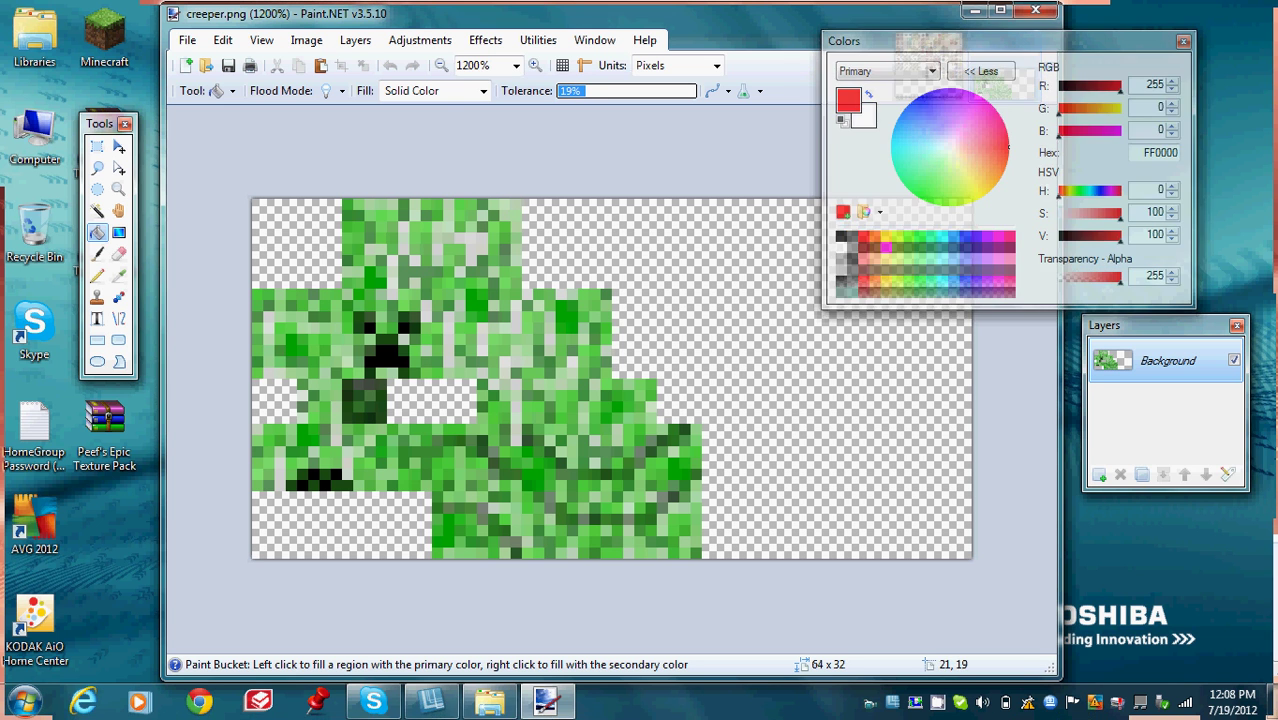
left_click(549, 322)
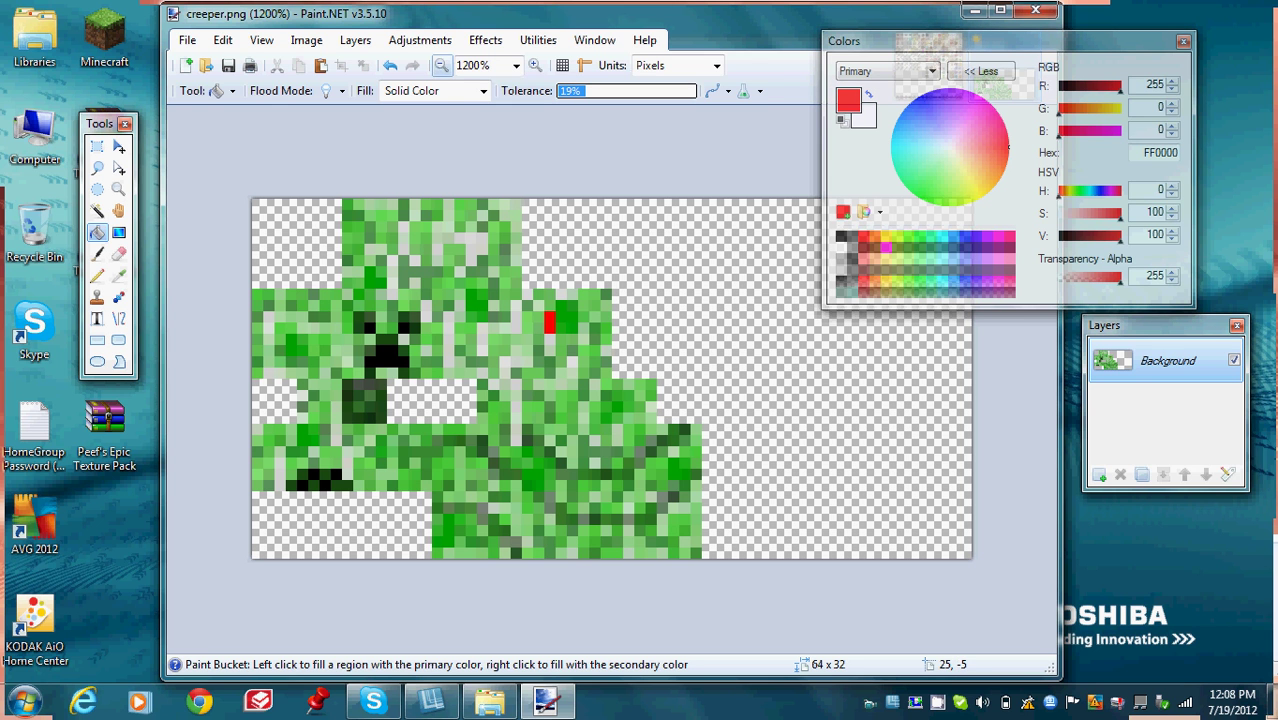
left_click(333, 90)
left_click(360, 132)
left_click(560, 350)
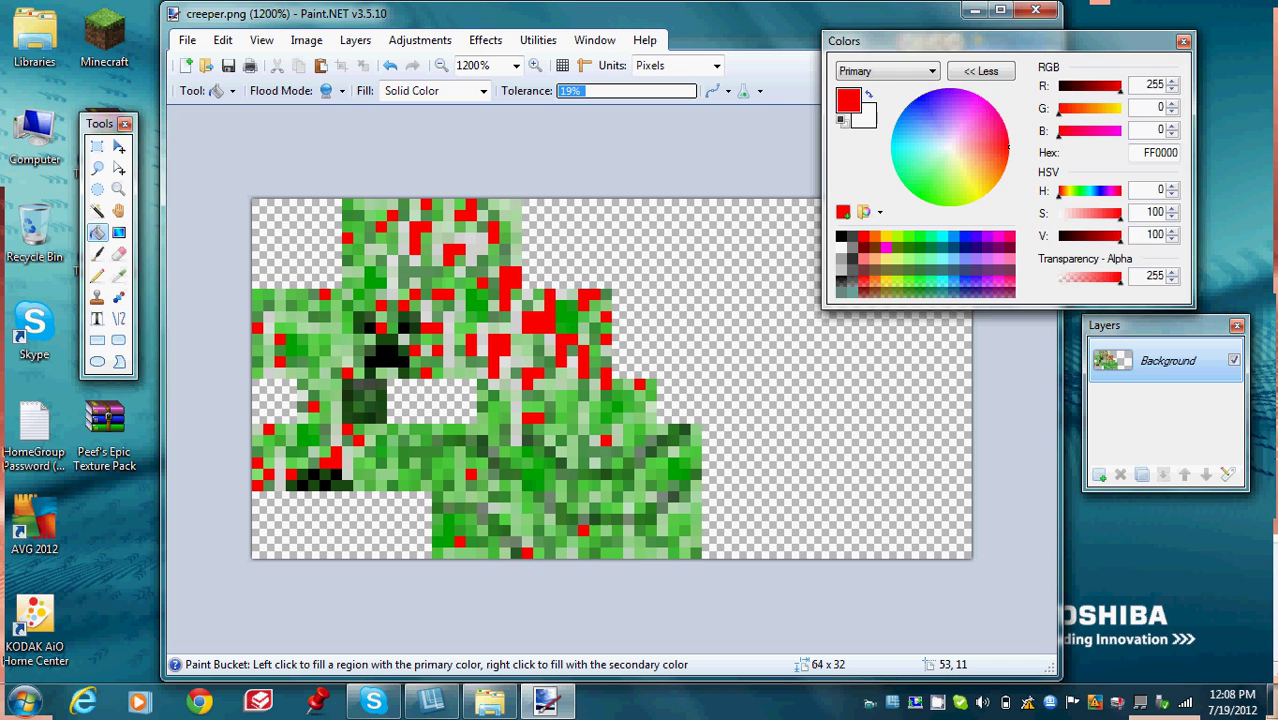
Step: Globally fill medium green shades of the creeper skin with blue 0026FF
left_click(965, 236)
left_click(516, 519)
left_click(573, 452)
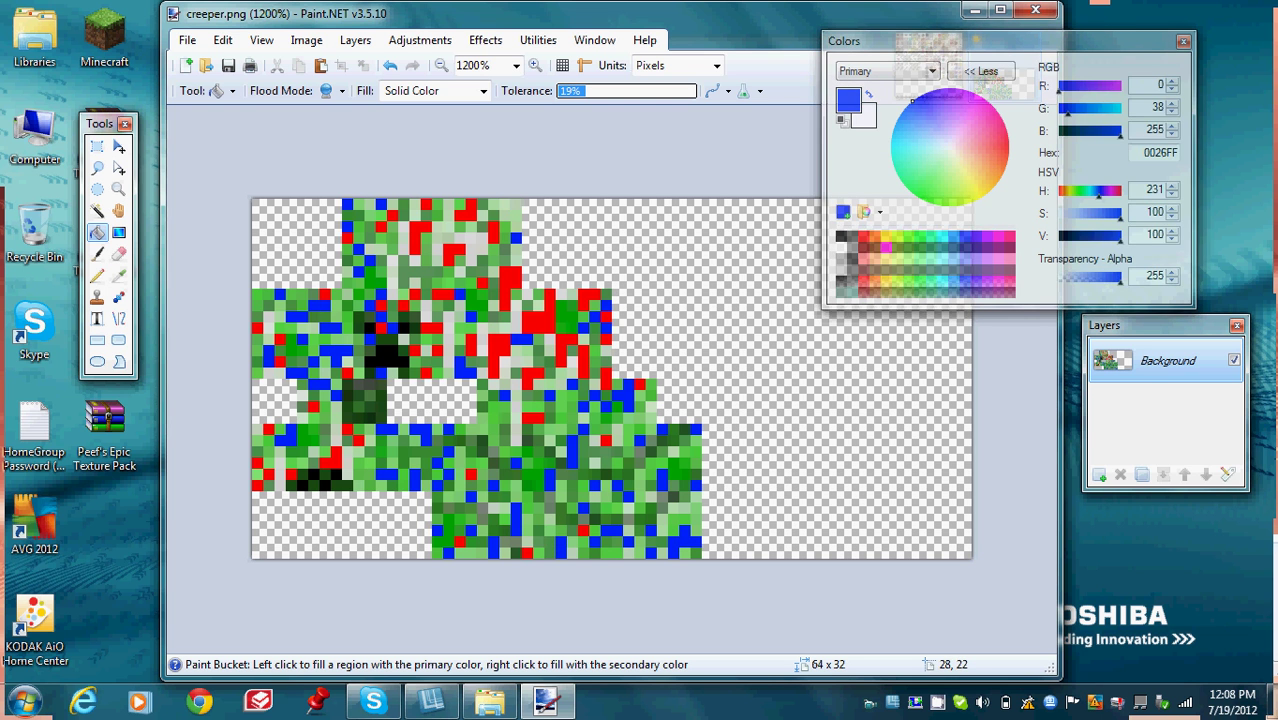
Step: Globally fill a pale shade of the skin with pink FF006E and two further green shades with bright green 4CFF00
left_click(1009, 236)
left_click(516, 429)
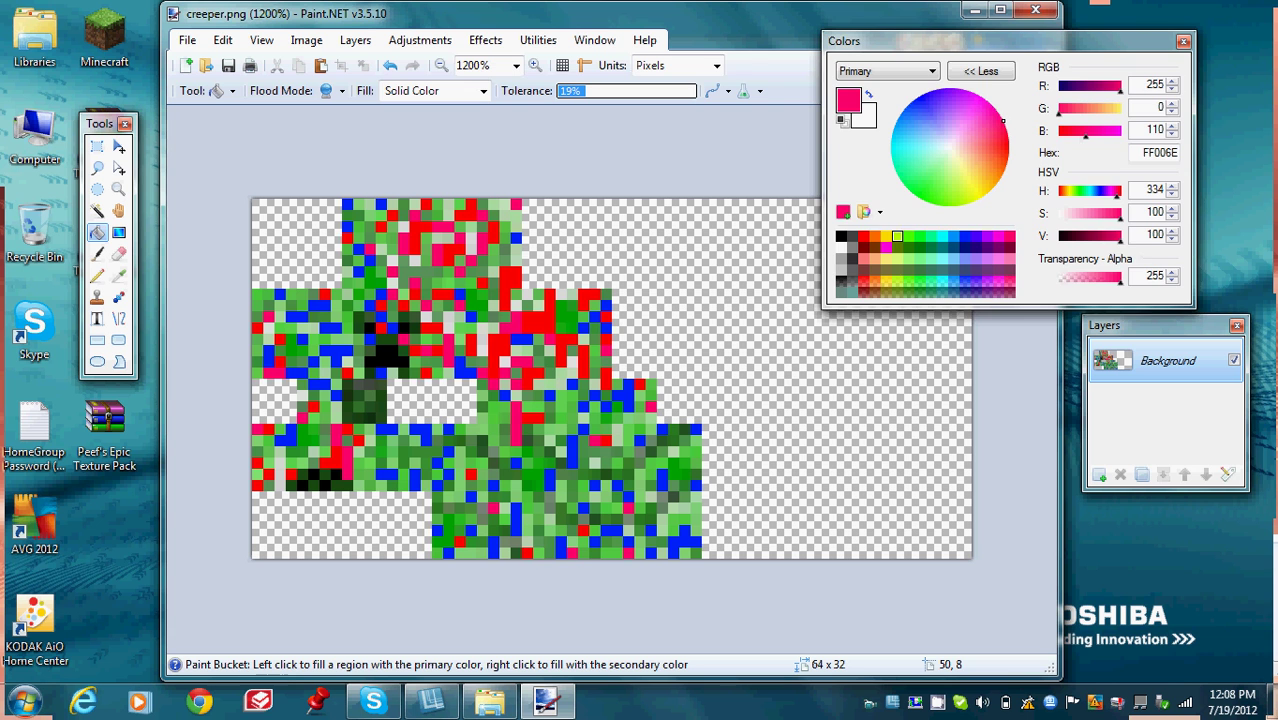
left_click(937, 204)
left_click(500, 418)
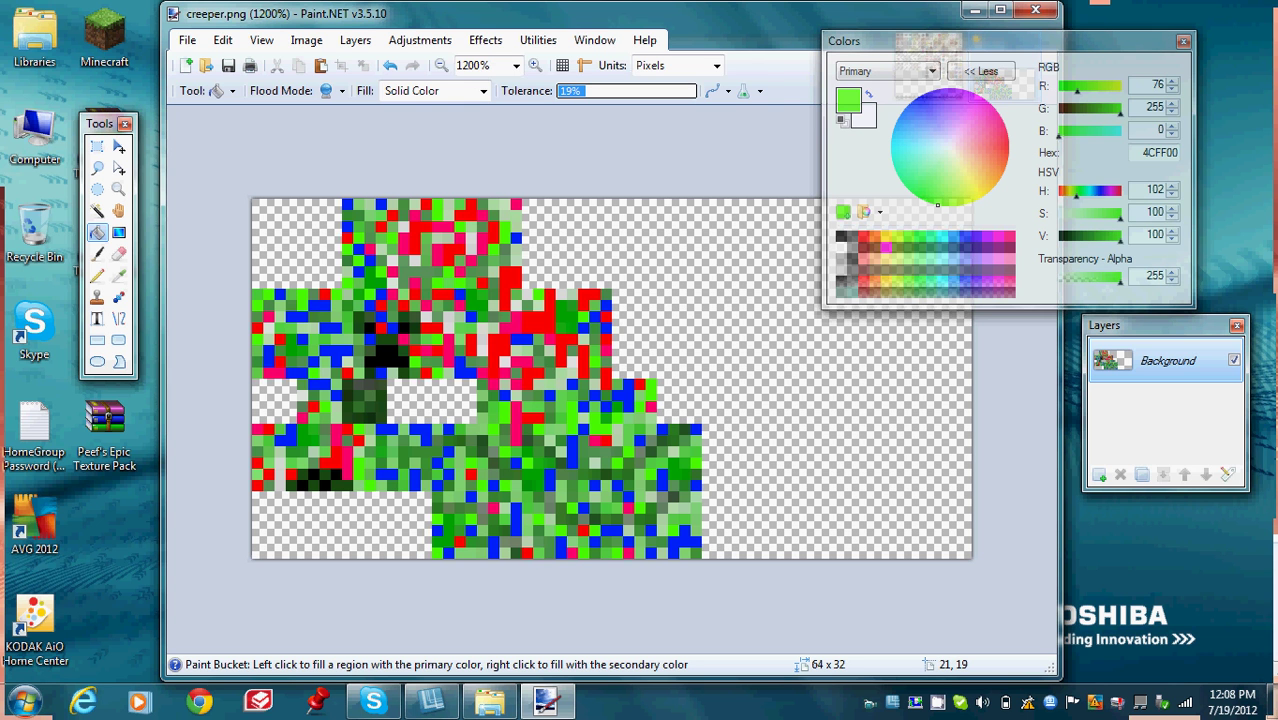
left_click(595, 418)
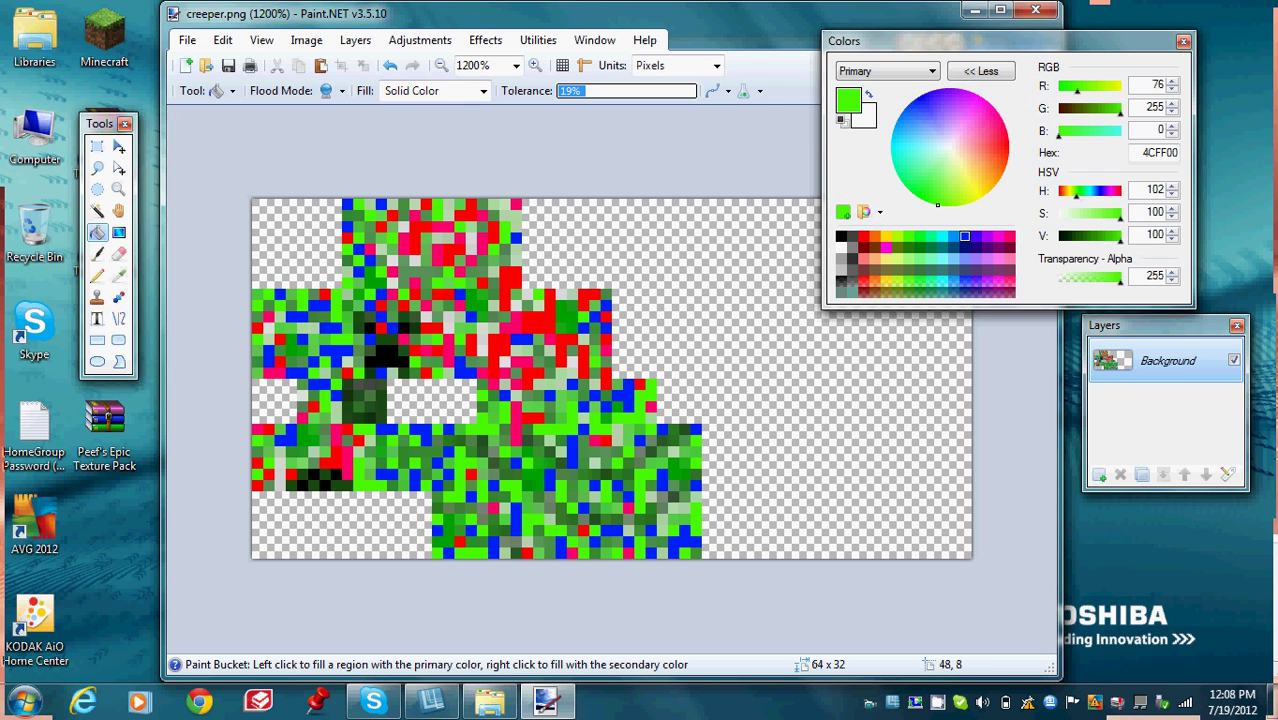
Step: Try red FF0000 pixels in both of the creeper's eyes with the Pencil
left_click(874, 236)
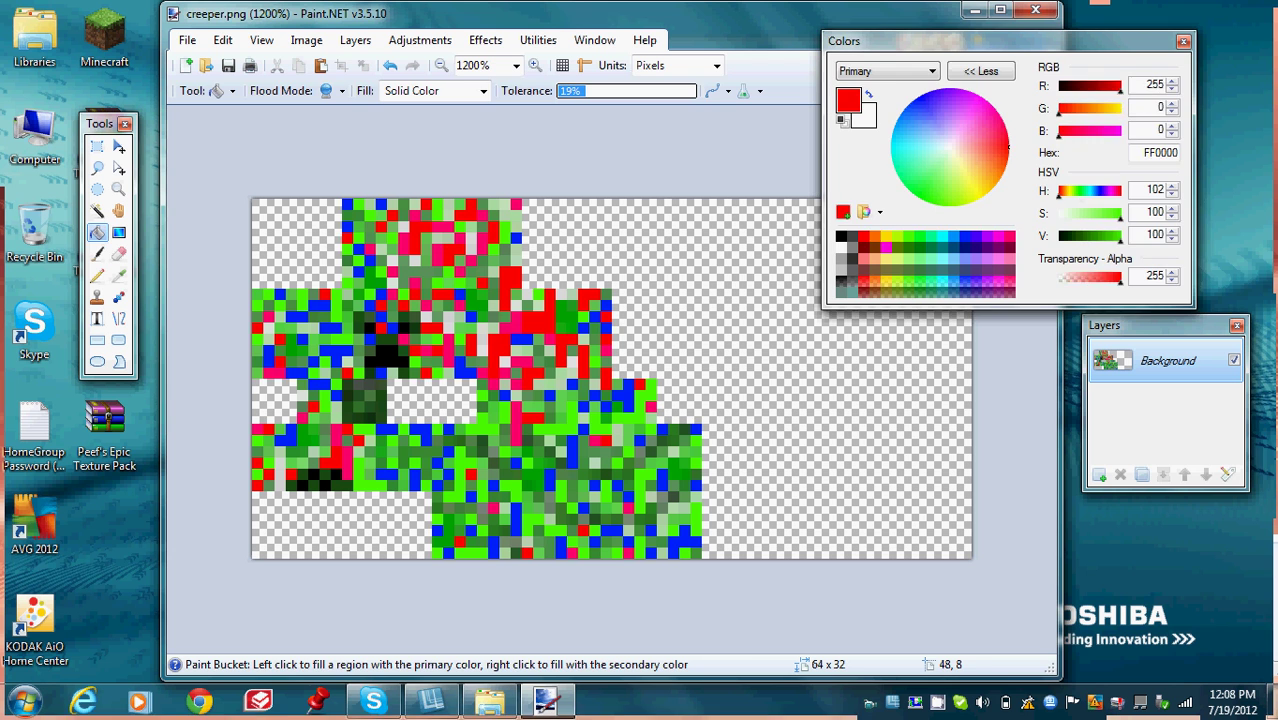
key("p")
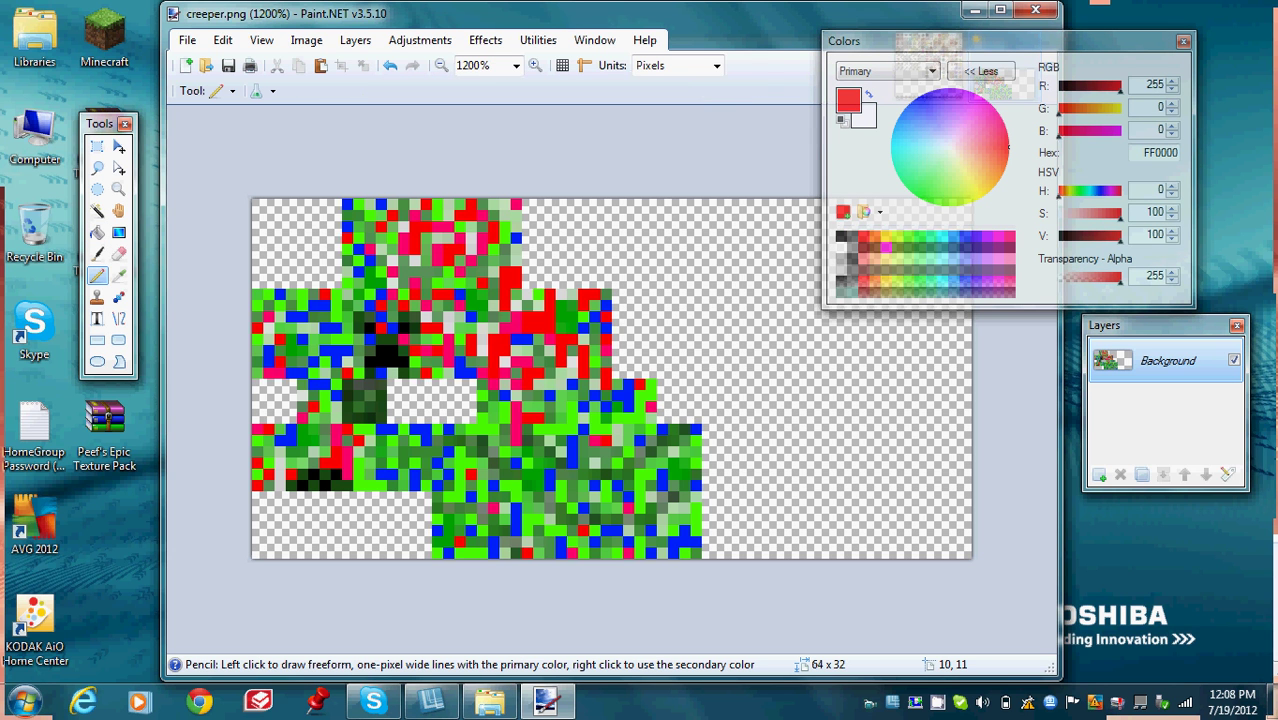
left_click(369, 327)
left_click(403, 327)
key("ctrl+z")
key("ctrl+z")
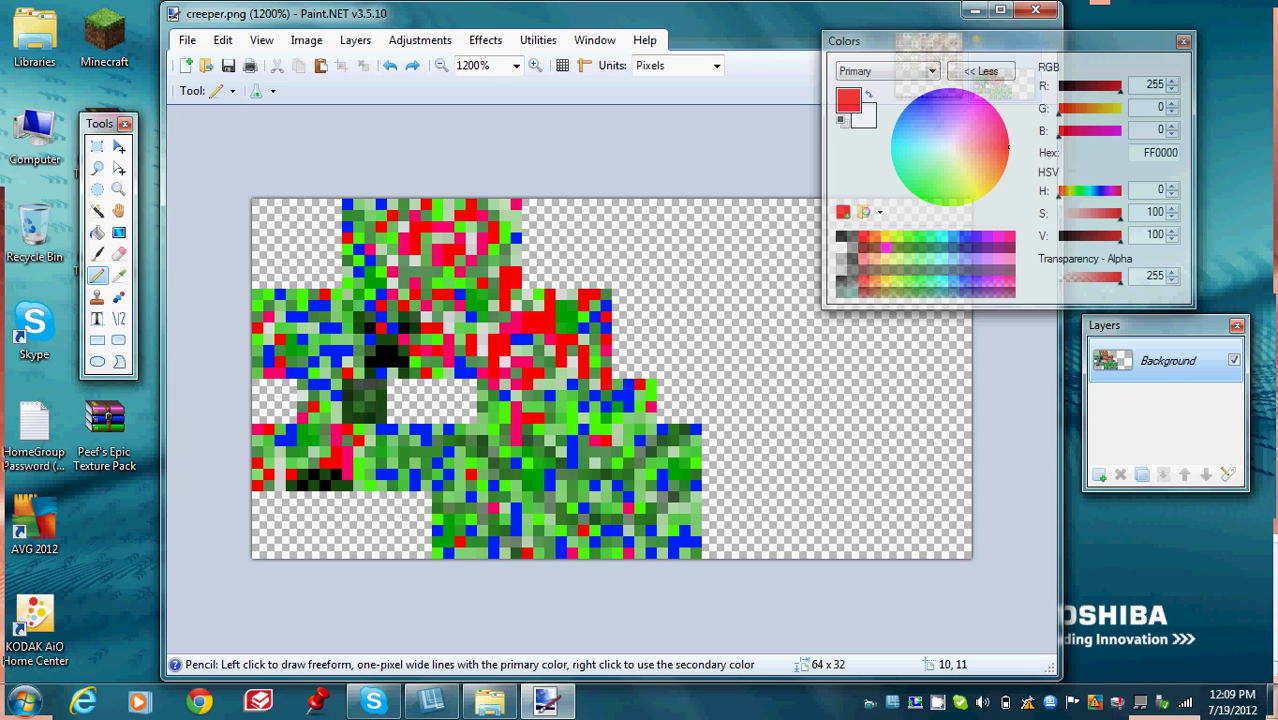
left_click(369, 327)
left_click(403, 327)
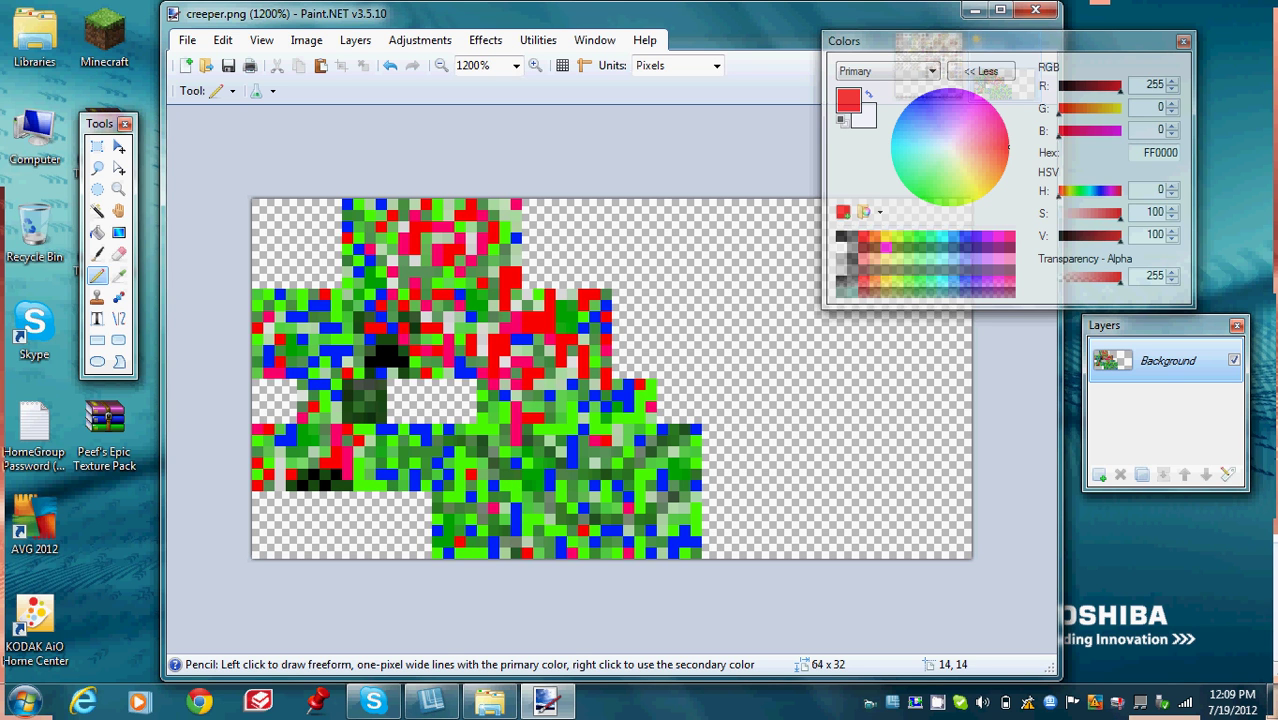
left_click(414, 327)
Step: Pencil black 000000 pixels at both upper sides of the creeper's mouth and across the eye row
left_click(841, 236)
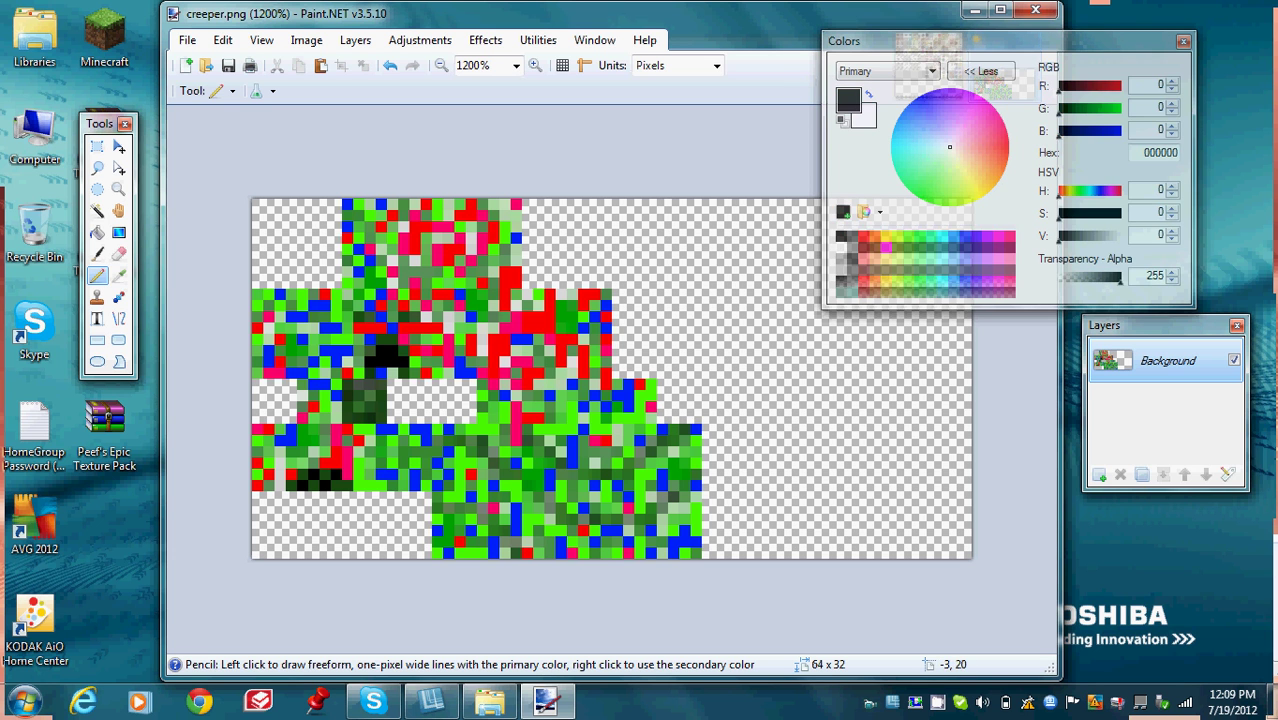
left_click(358, 362)
key("ctrl+z")
left_click(358, 350)
left_click(414, 361)
key("ctrl+z")
left_click(414, 350)
left_click(414, 327)
left_click(403, 327)
left_click(380, 327)
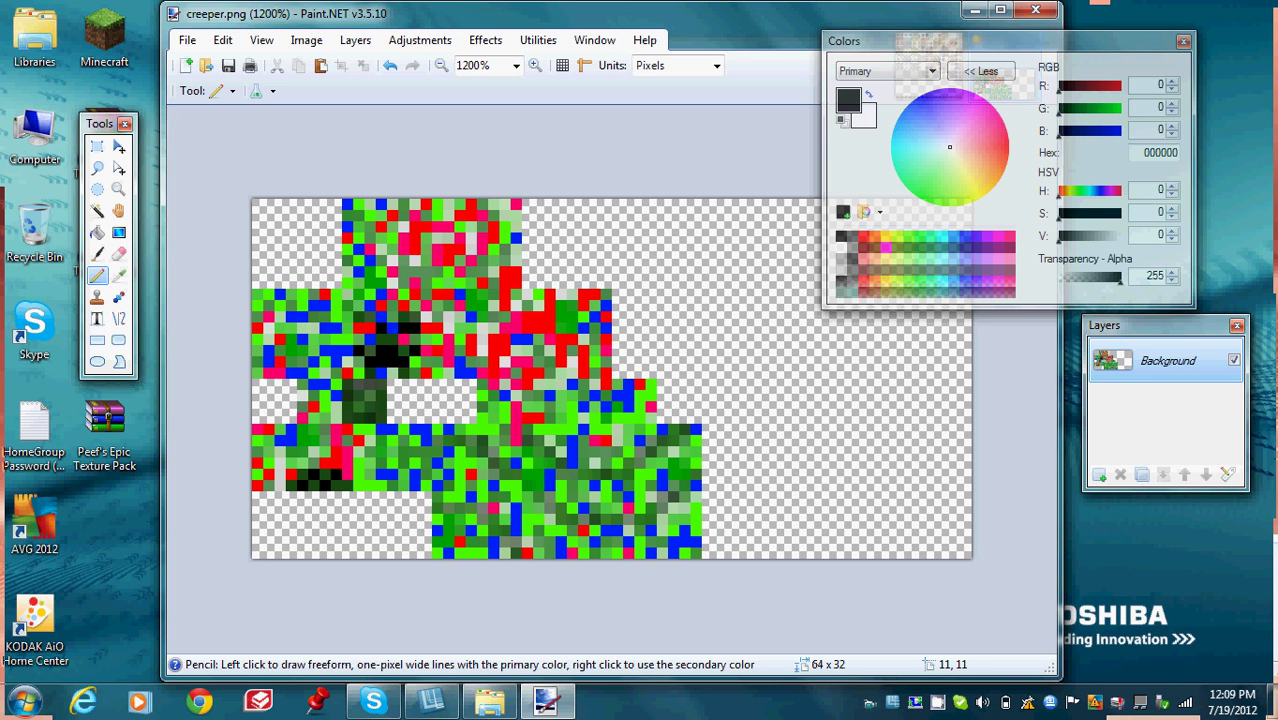
left_click_drag(370, 327, 358, 327)
Step: Set the primary color to blue 0026FF and save creeper.png with the bit depth on Auto-detect
left_click(952, 237)
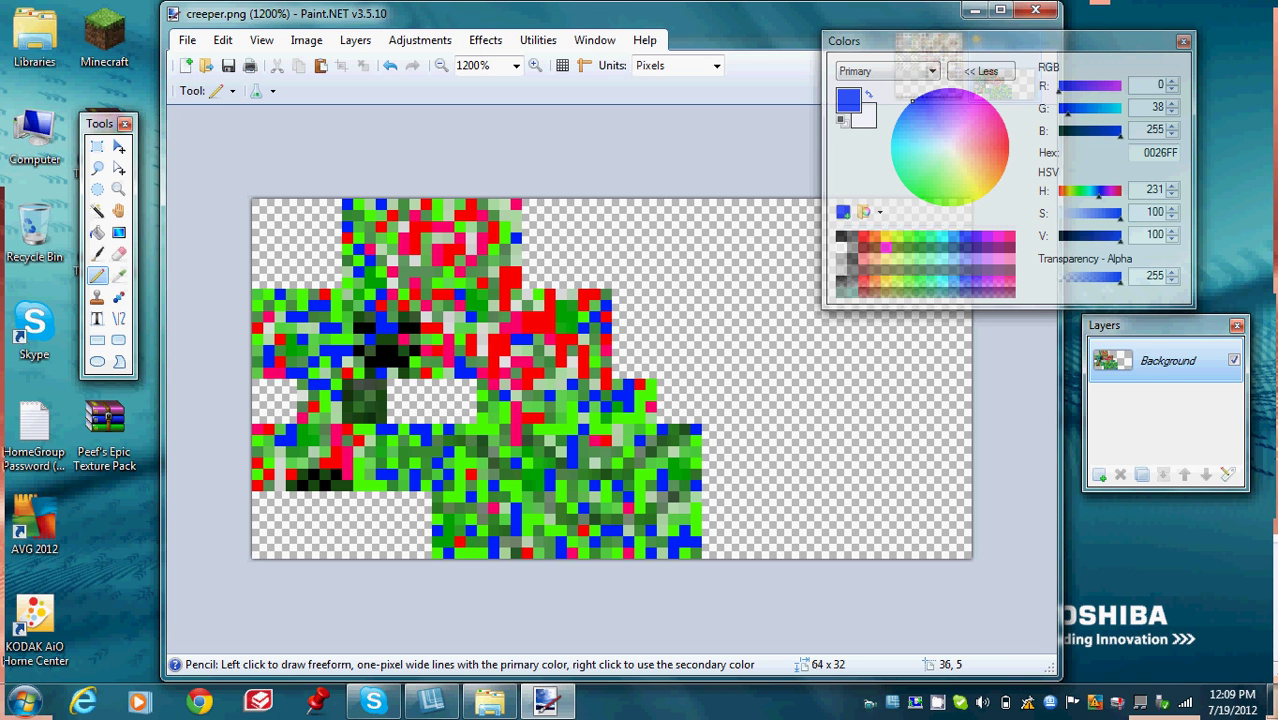
left_click(187, 40)
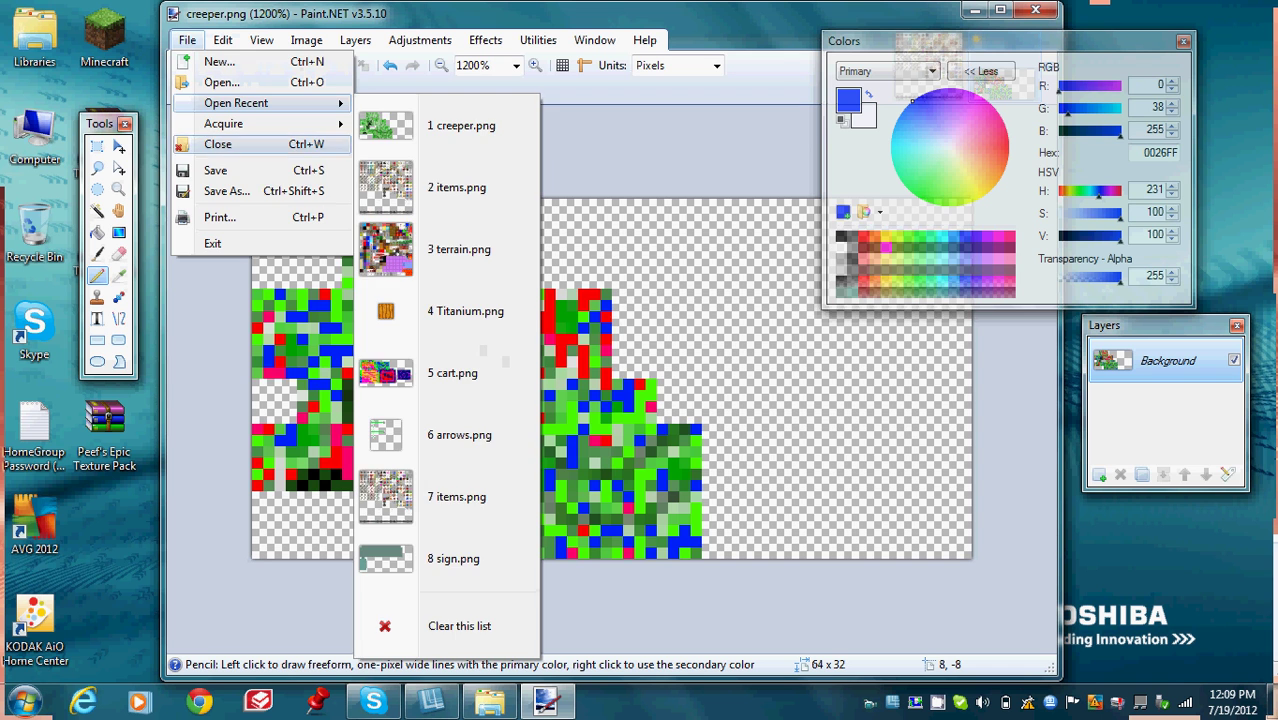
left_click(215, 170)
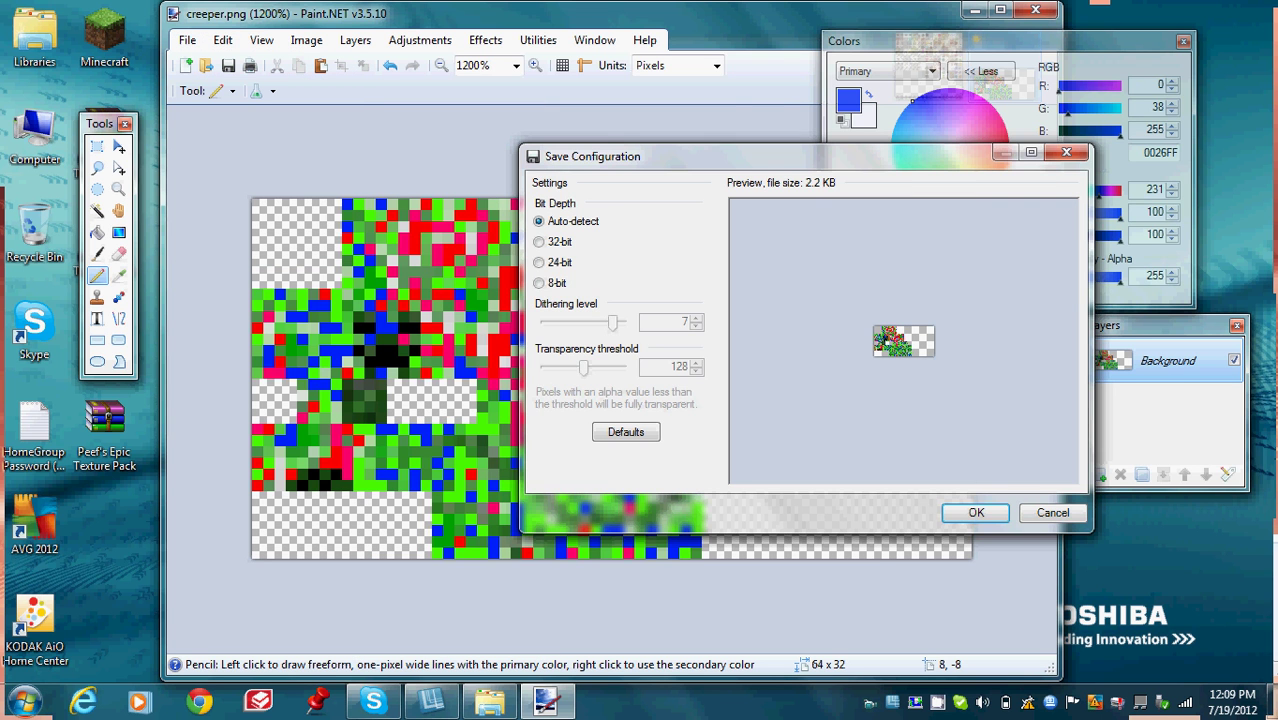
left_click(976, 512)
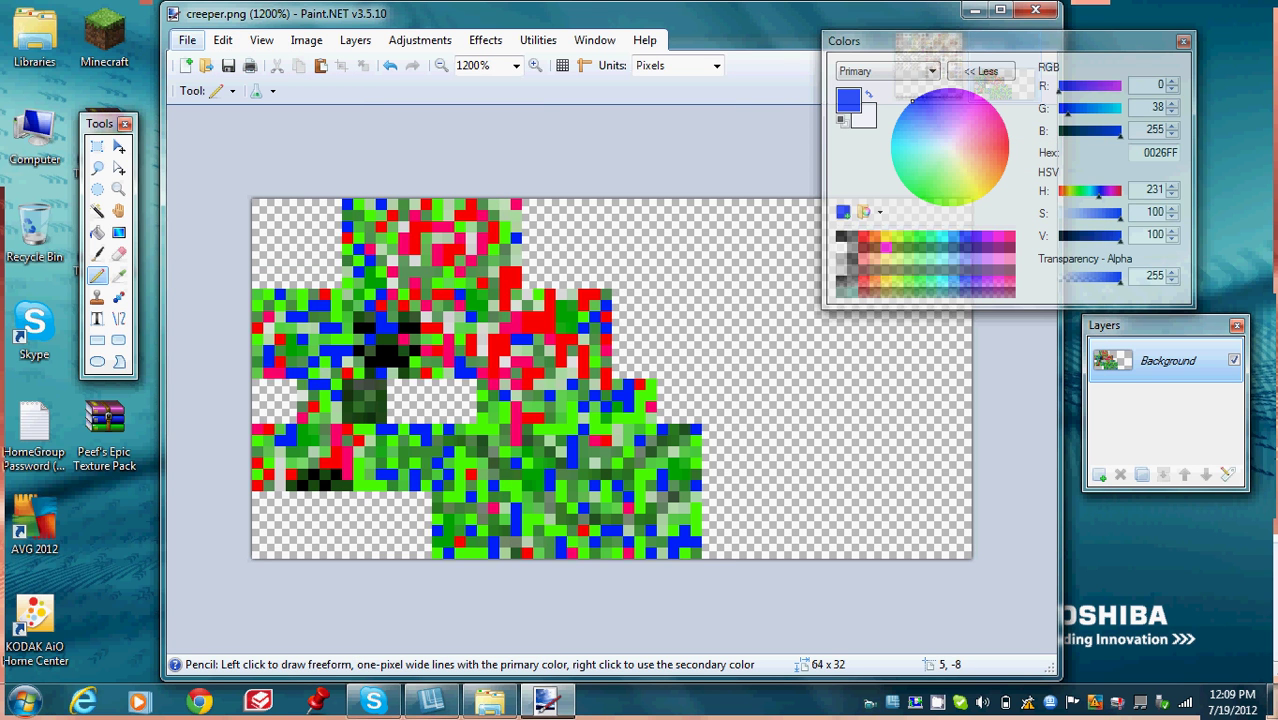
Step: Open the pack image from the Tutorial Pack folder and magnify it to 400%
left_click(187, 40)
left_click(214, 83)
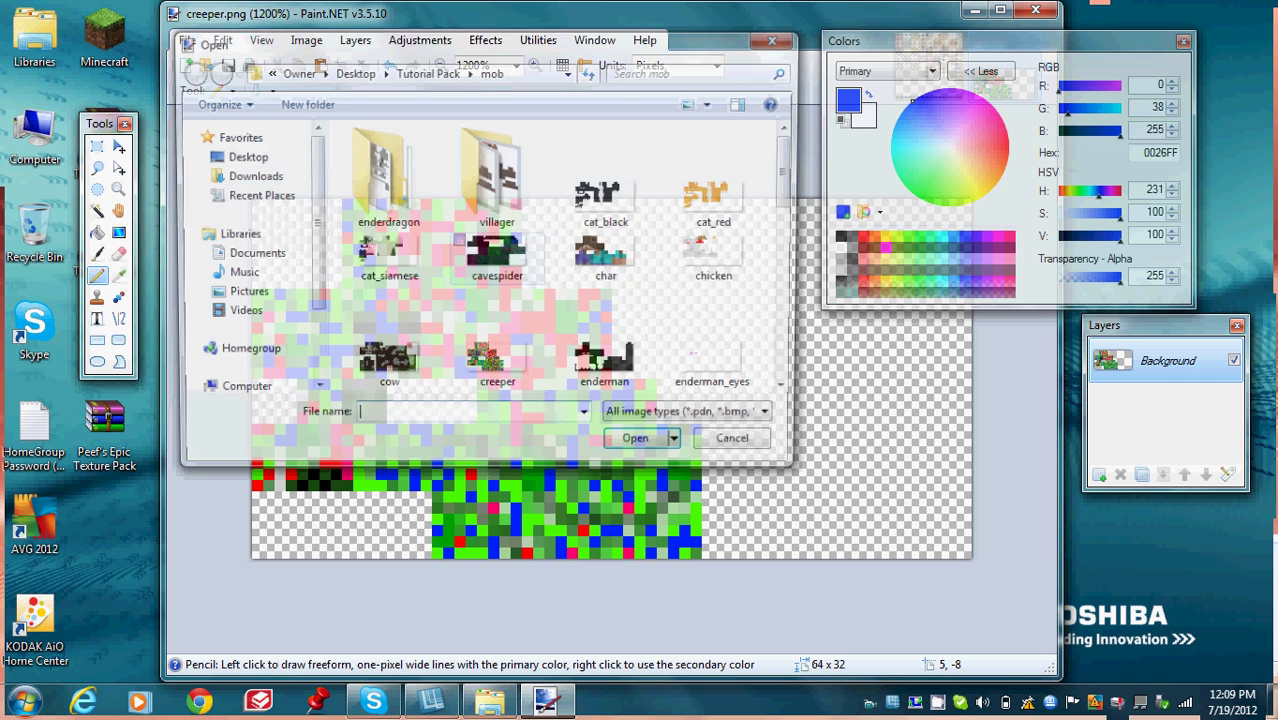
left_click(427, 71)
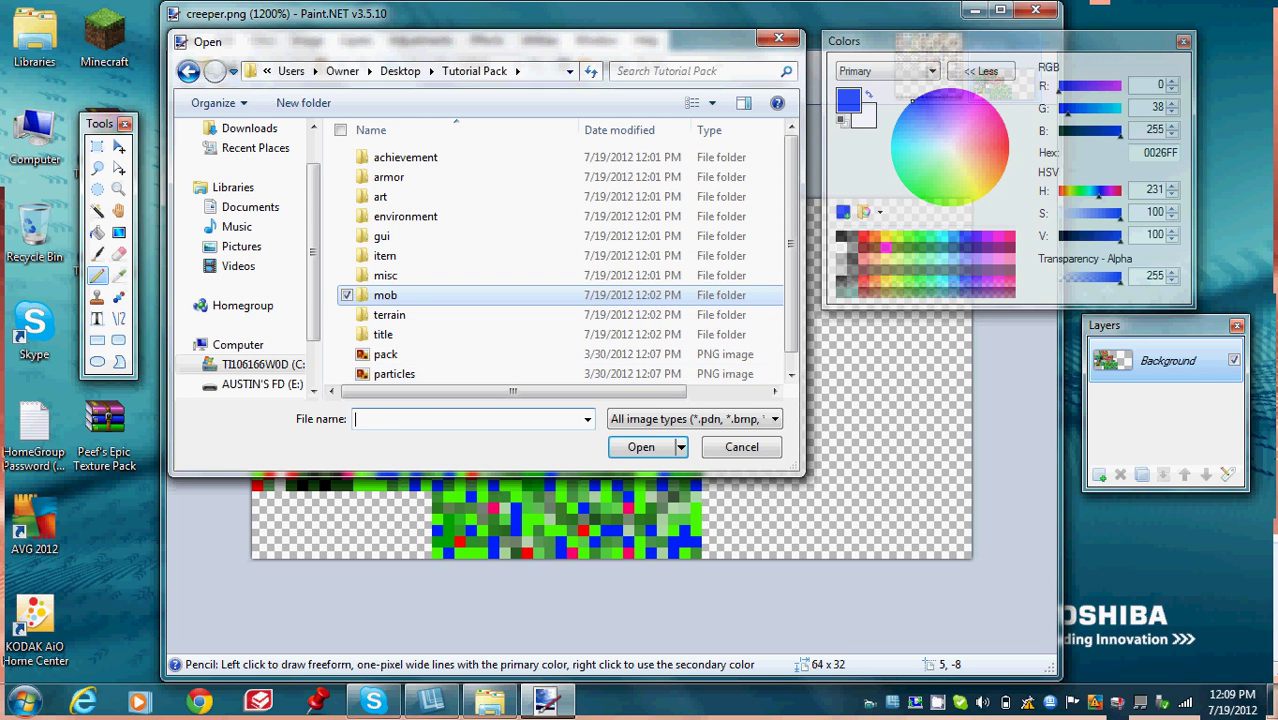
left_click_drag(791, 245, 791, 260)
double_click(385, 333)
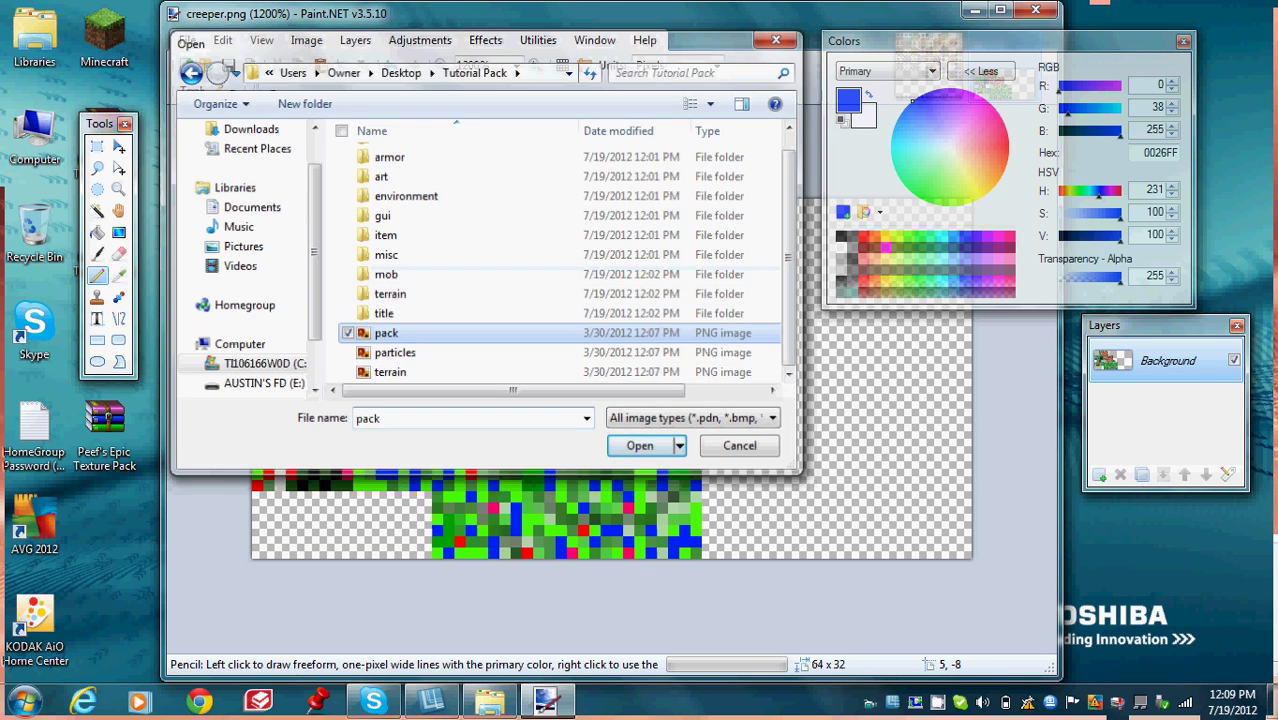
left_click(535, 65)
left_click(535, 65)
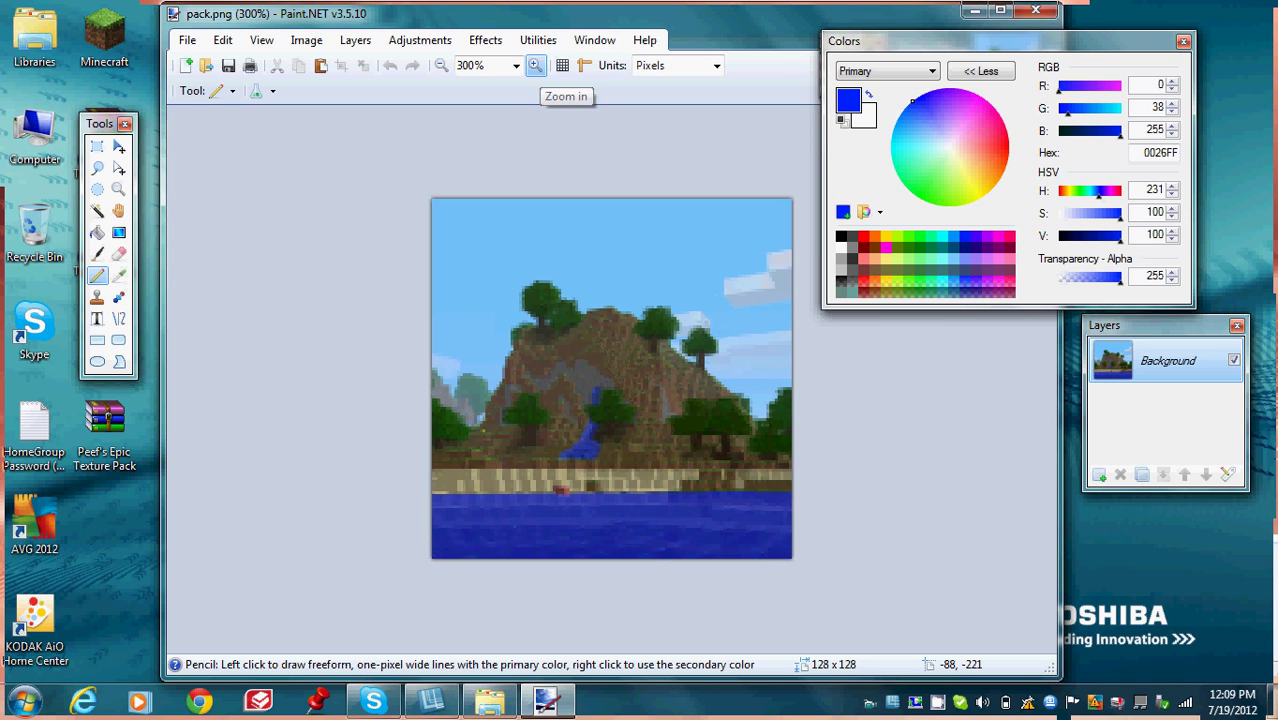
left_click(535, 65)
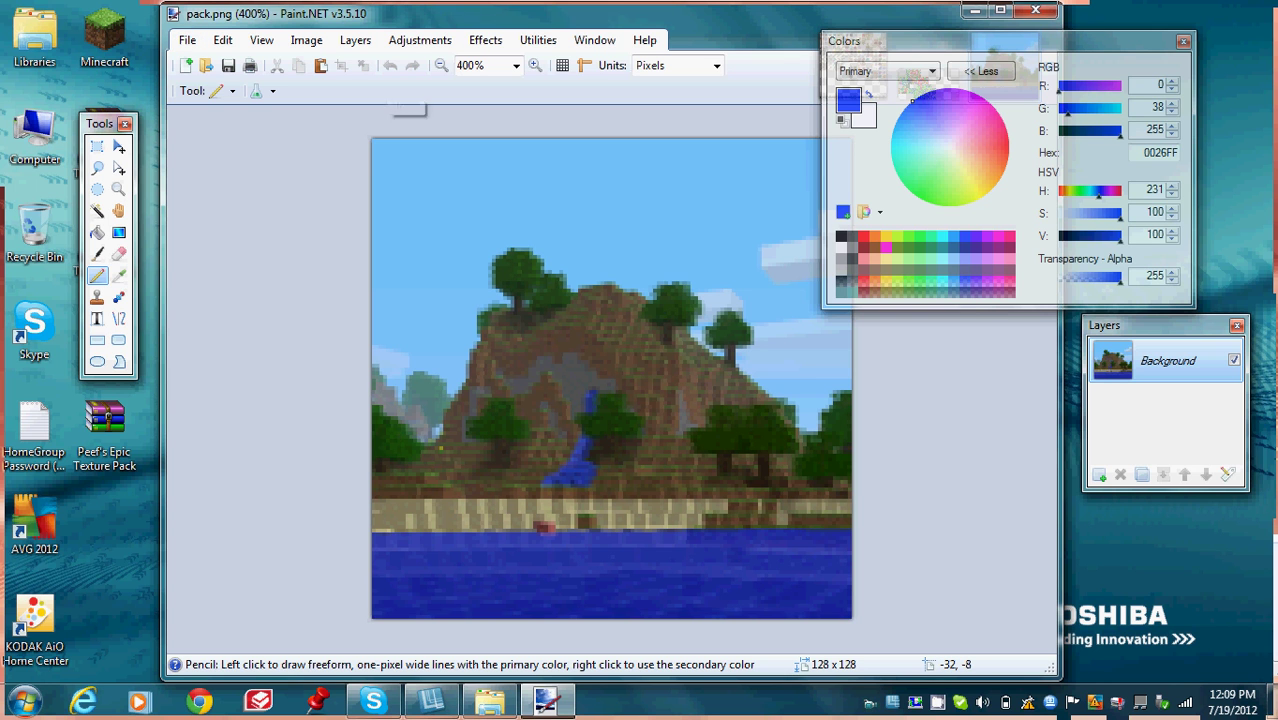
Step: Erase the whole landscape picture using the Eraser with a brush width of 65
left_click(232, 91)
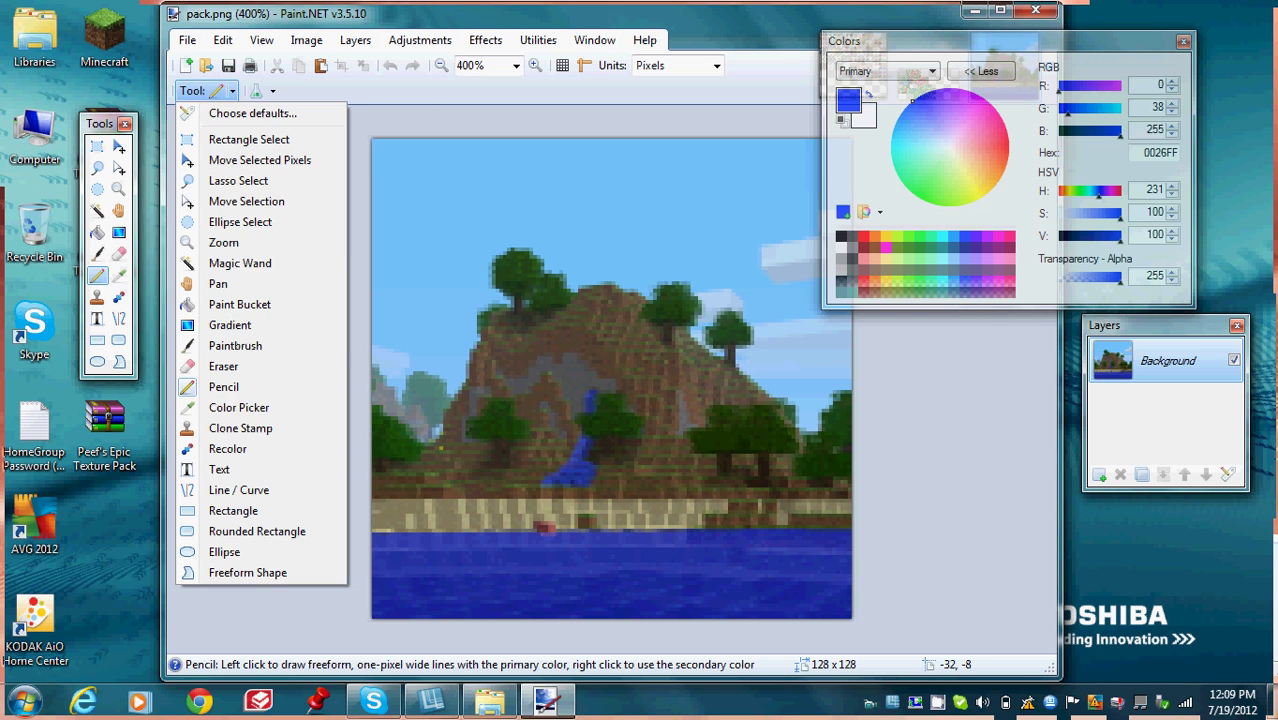
left_click(224, 366)
left_click(371, 91)
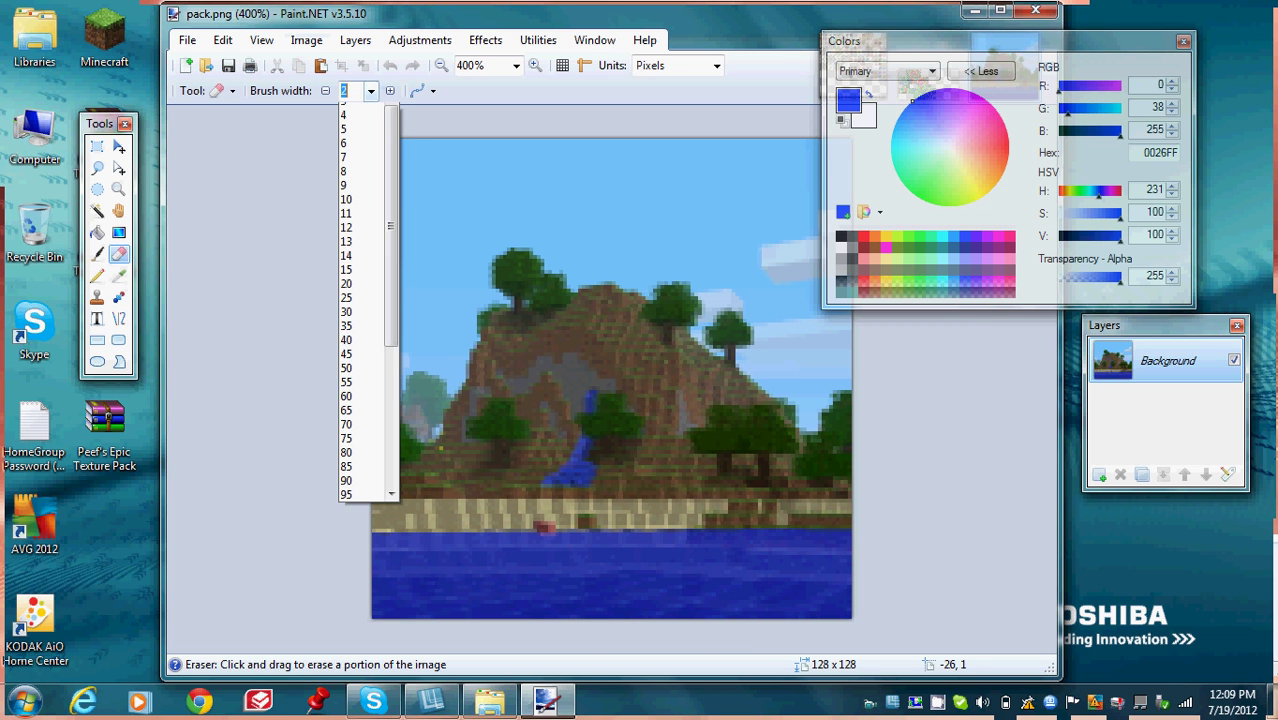
left_click(352, 448)
left_click(565, 327)
mouse_move(563, 326)
left_mouse_down()
mouse_move(450, 371)
mouse_move(400, 560)
mouse_move(640, 247)
mouse_move(416, 202)
left_mouse_up()
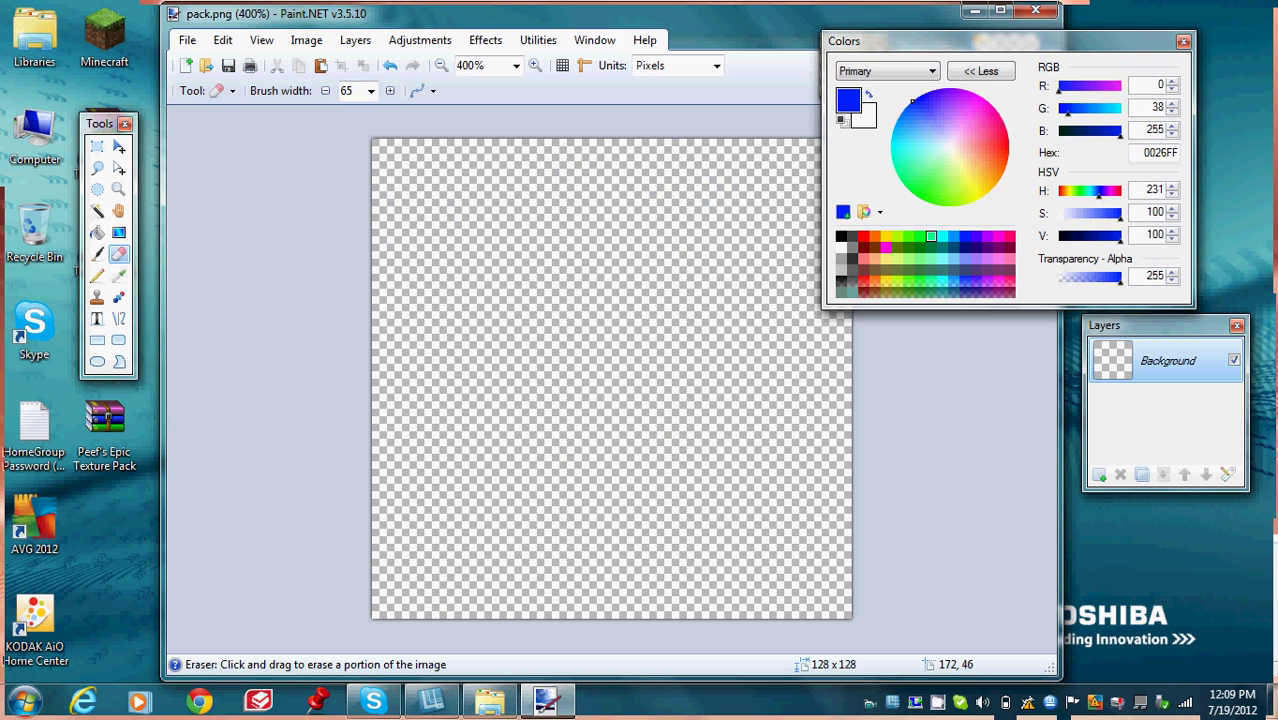
Step: Fill the entire blank canvas with solid blue 0026FF using the Paint Bucket
left_click(974, 238)
left_click(963, 247)
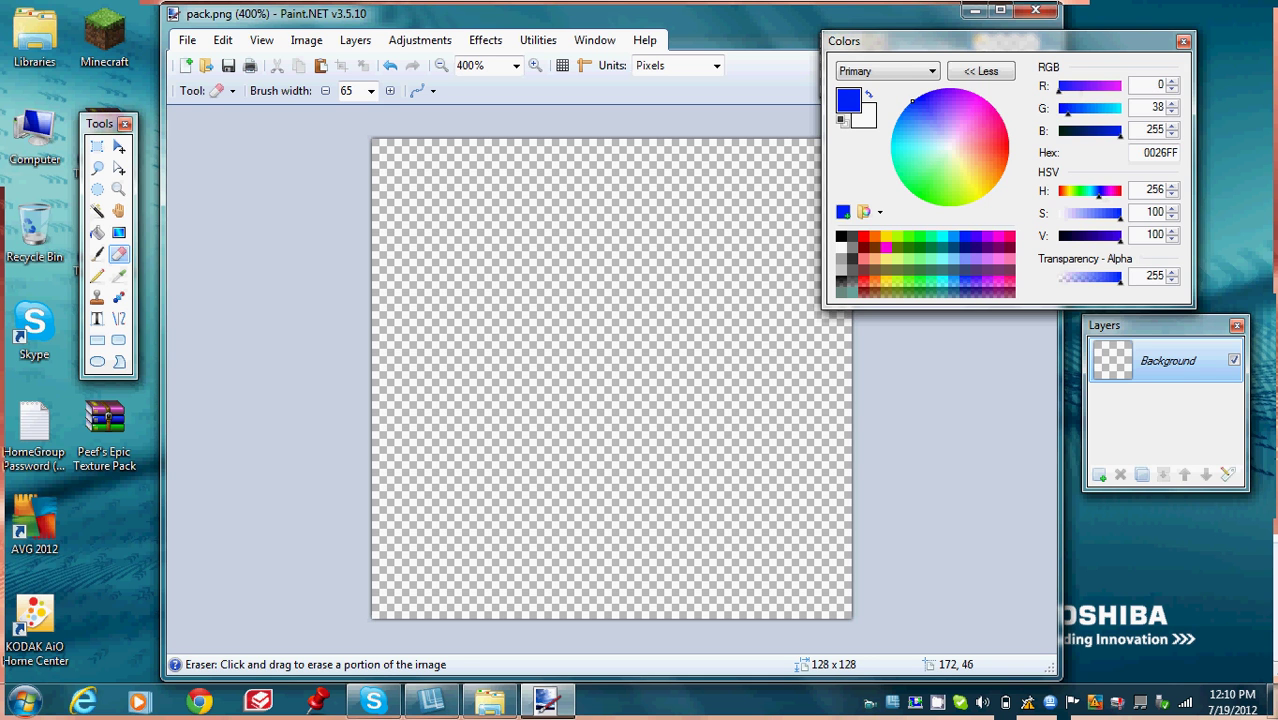
key("f")
left_click(671, 280)
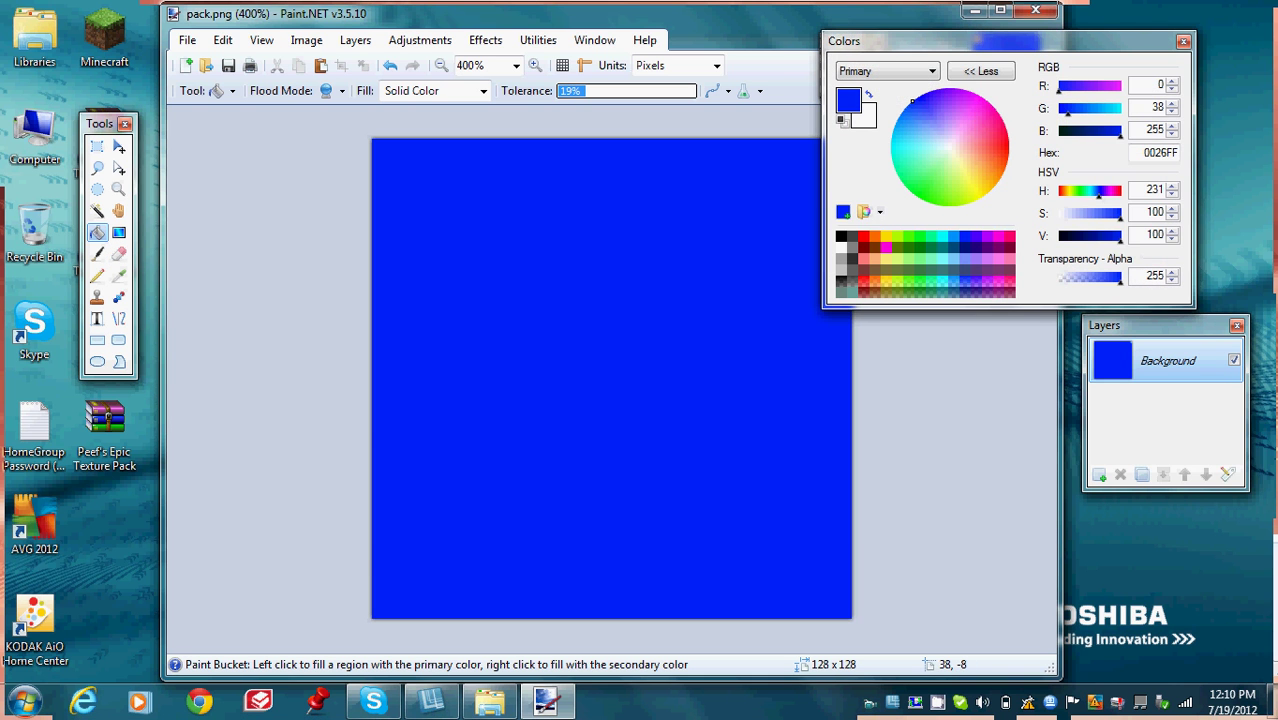
Step: Try red FF0000 Arial lettering "Awes" at size 36 in the canvas's upper-left area, and delete it
left_click(863, 236)
left_click(220, 90)
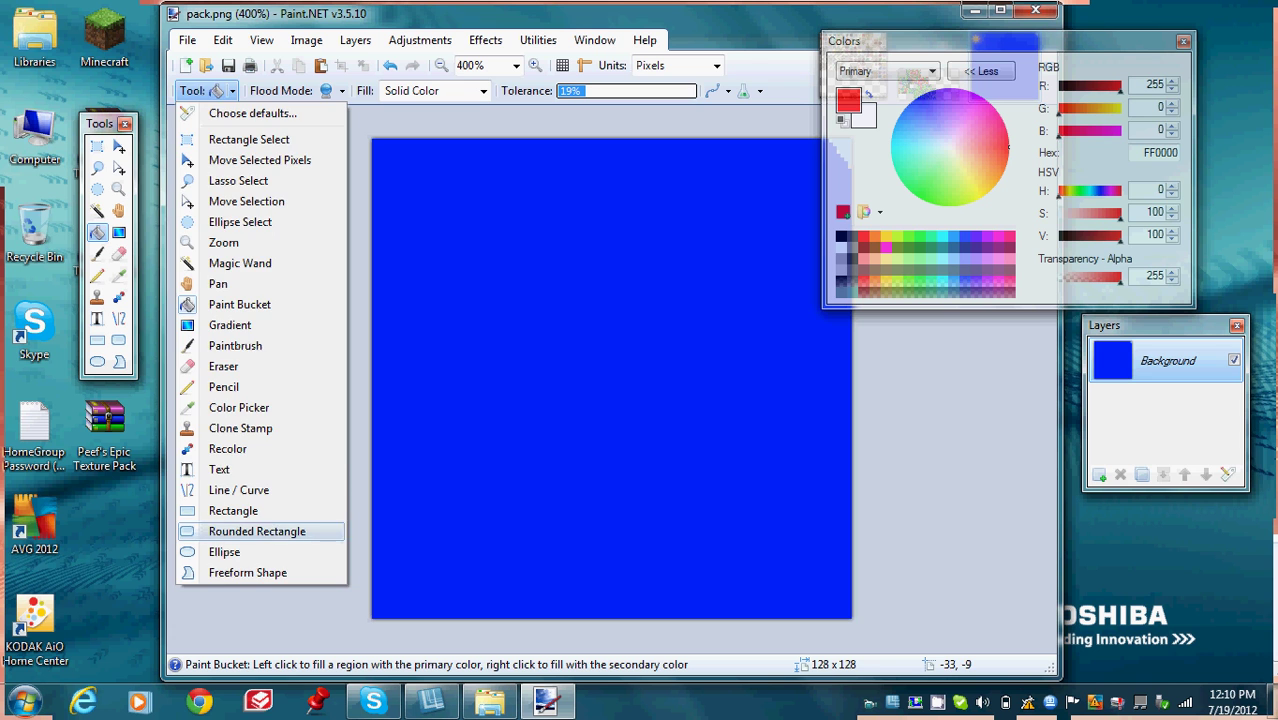
left_click(219, 469)
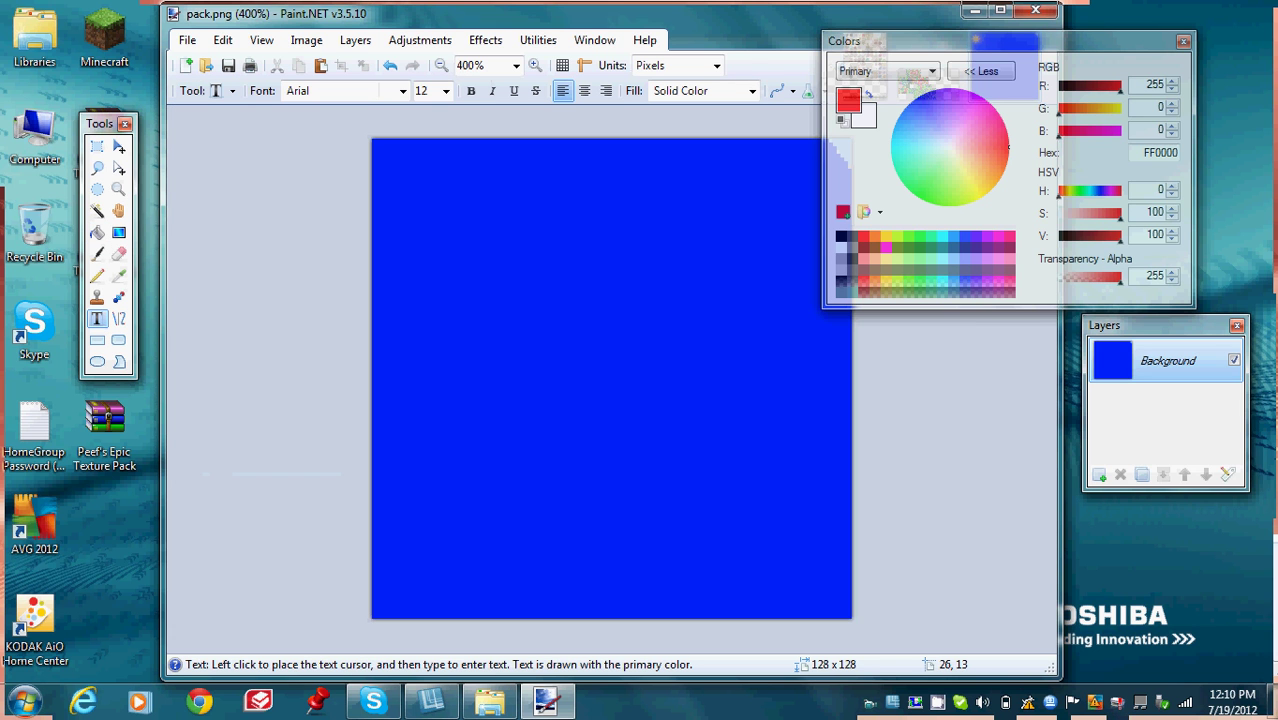
left_click(440, 91)
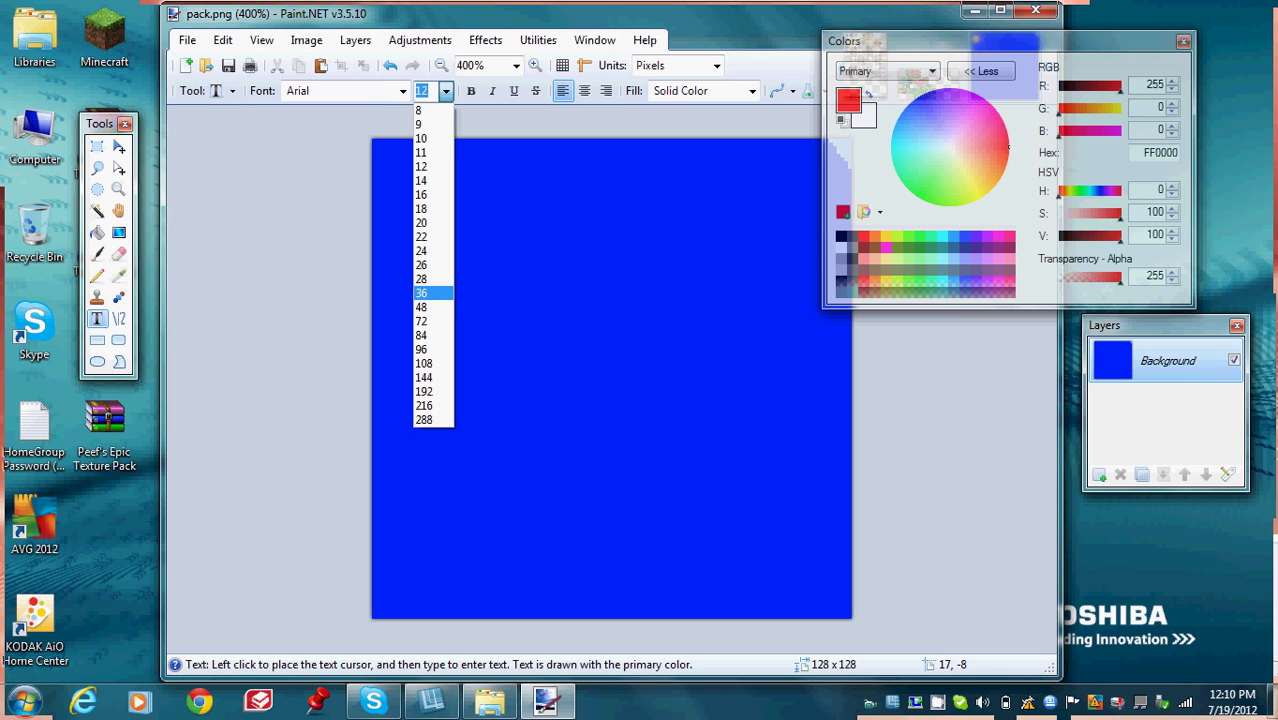
left_click(432, 300)
left_click(419, 170)
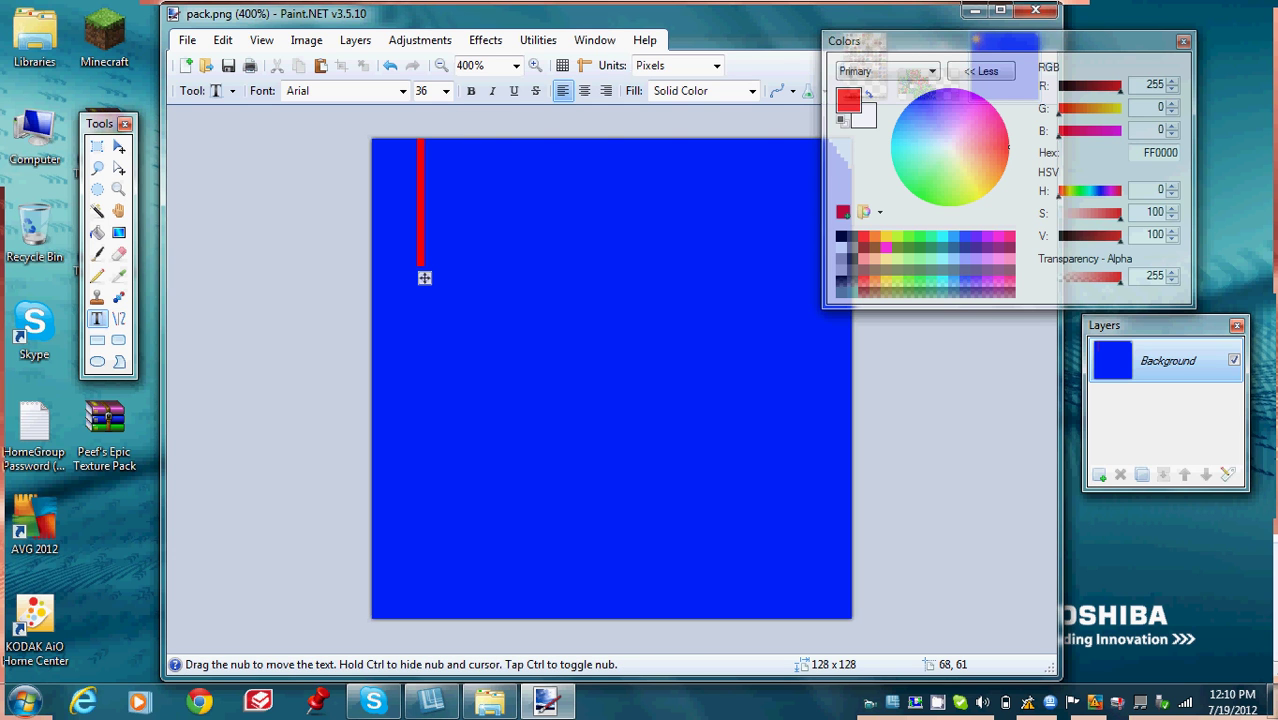
type("Awes")
key("BackSpace")
key("BackSpace")
key("BackSpace")
key("BackSpace")
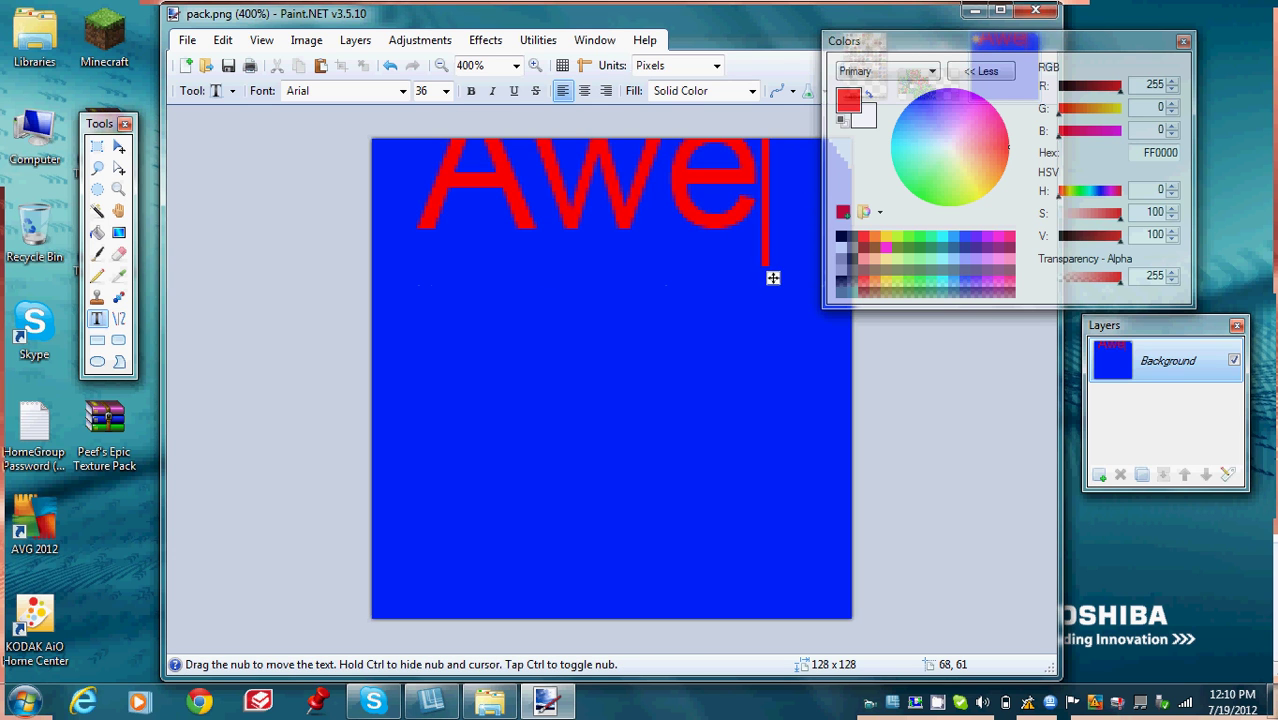
Step: Shift the text start slightly down and try the red lettering "Awe-", "som-" and "e" on three lines
left_click_drag(428, 281, 424, 338)
key("ctrl")
type("Awe")
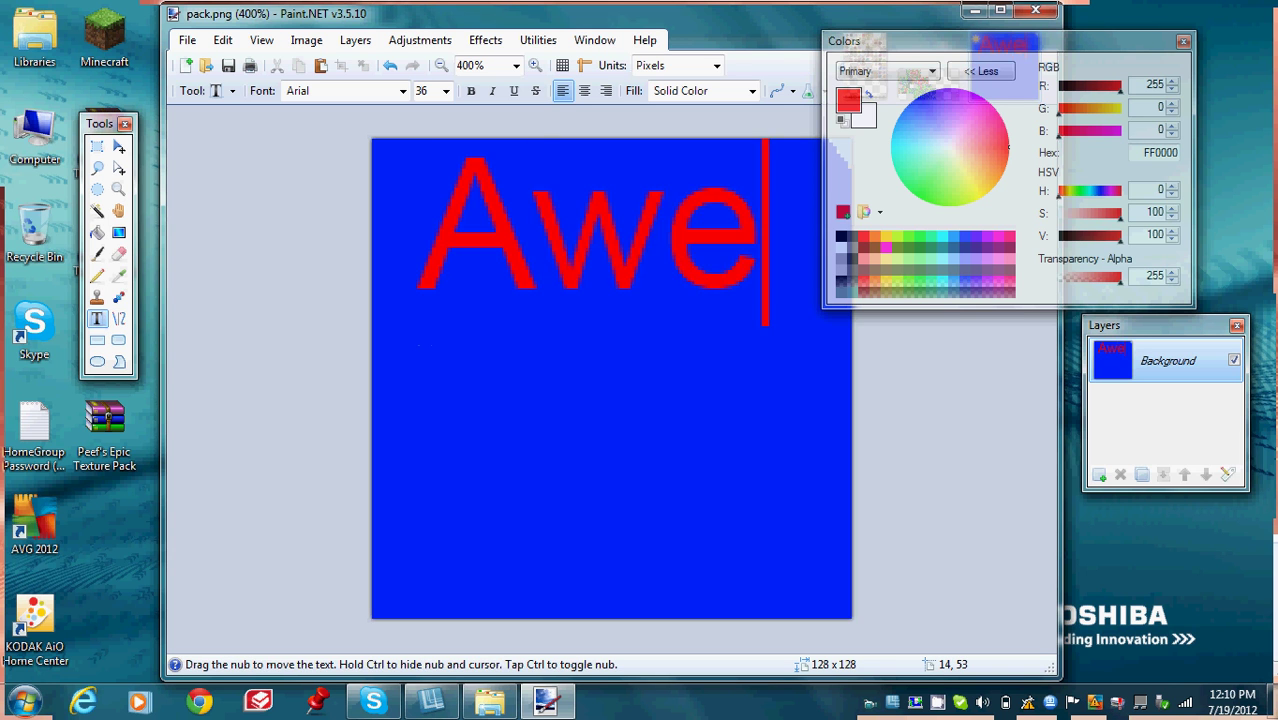
type("-")
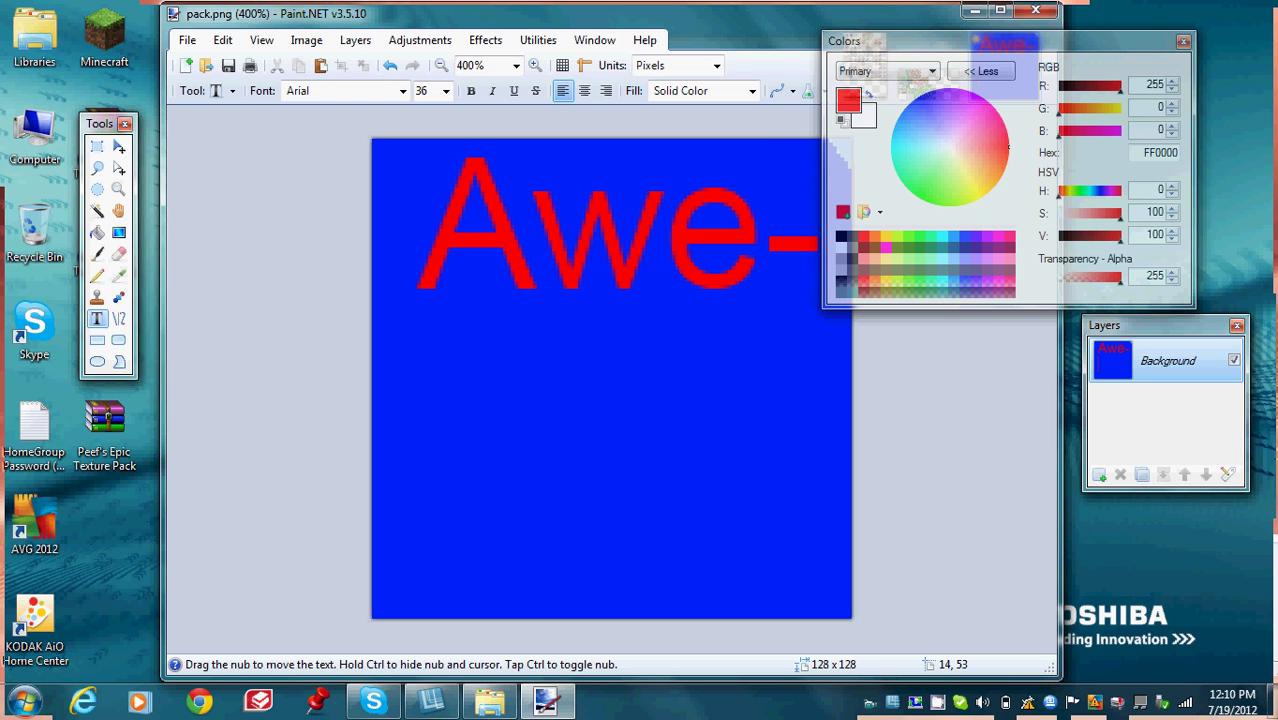
key("Return")
type("some")
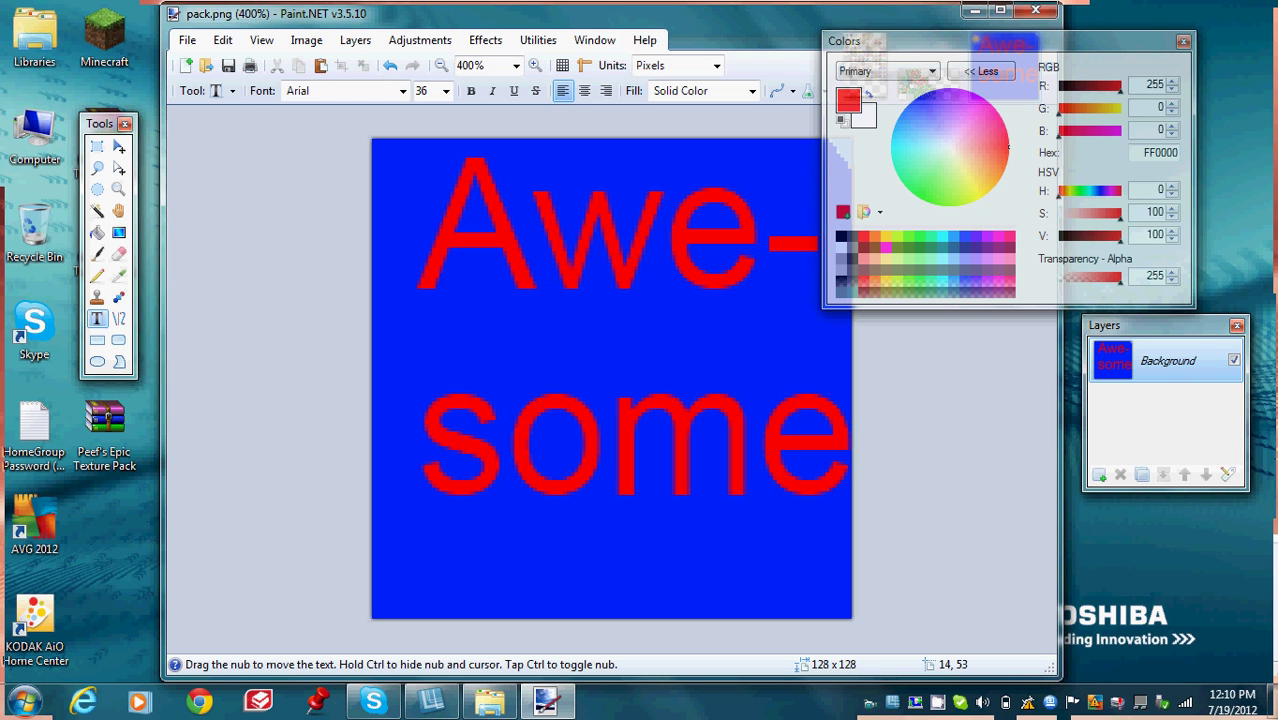
key("BackSpace")
type("-")
key("Return")
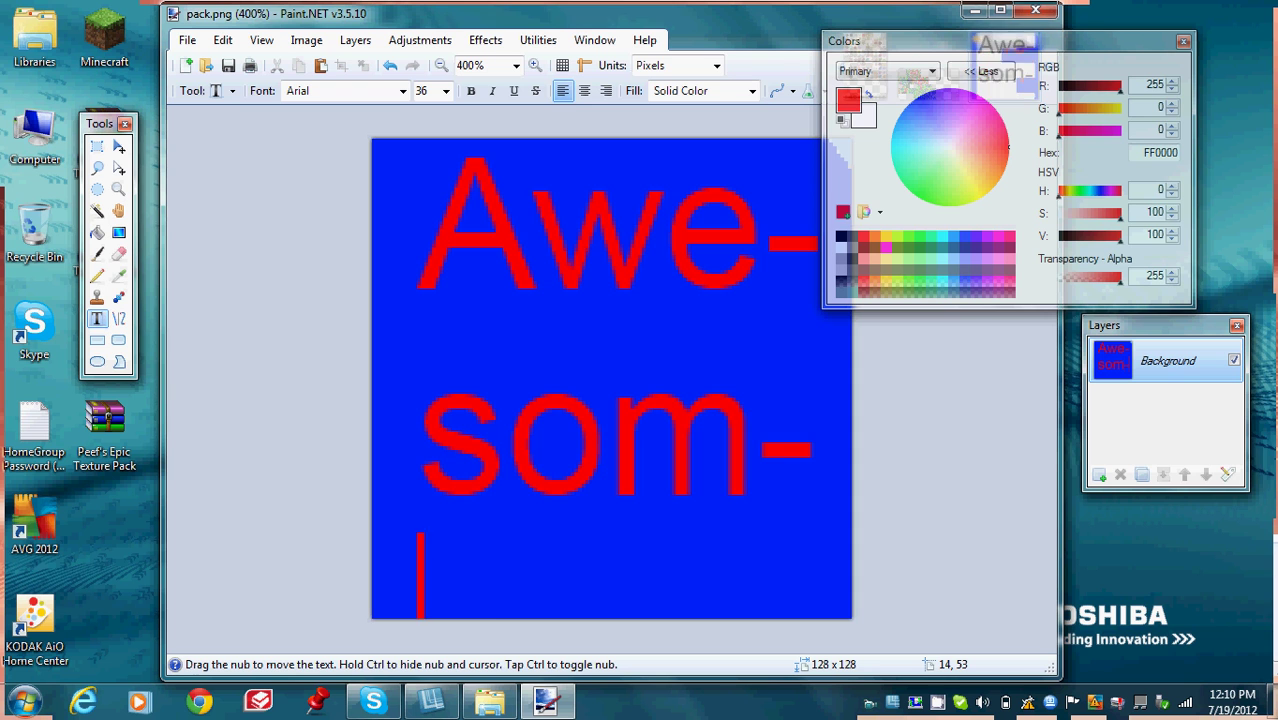
type("e")
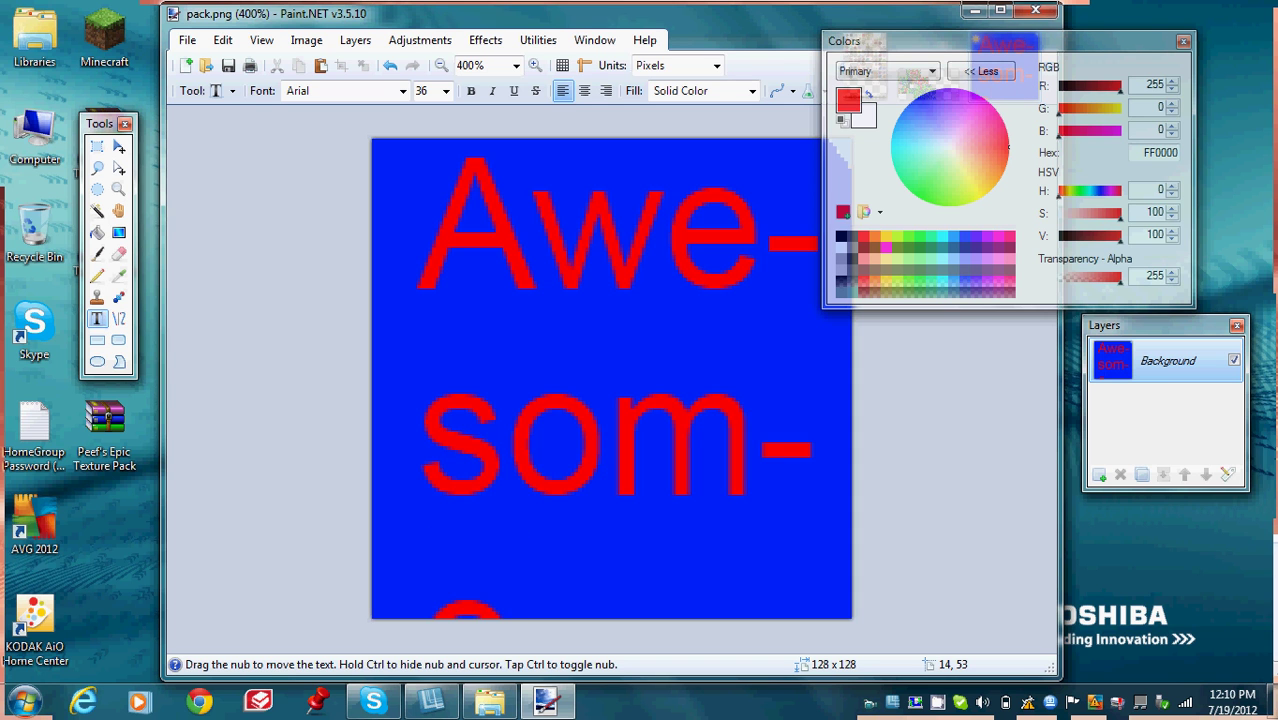
Step: Delete all the red lettering from the blue canvas
key("BackSpace")
key("BackSpace")
key("BackSpace")
key("BackSpace")
key("BackSpace")
key("BackSpace")
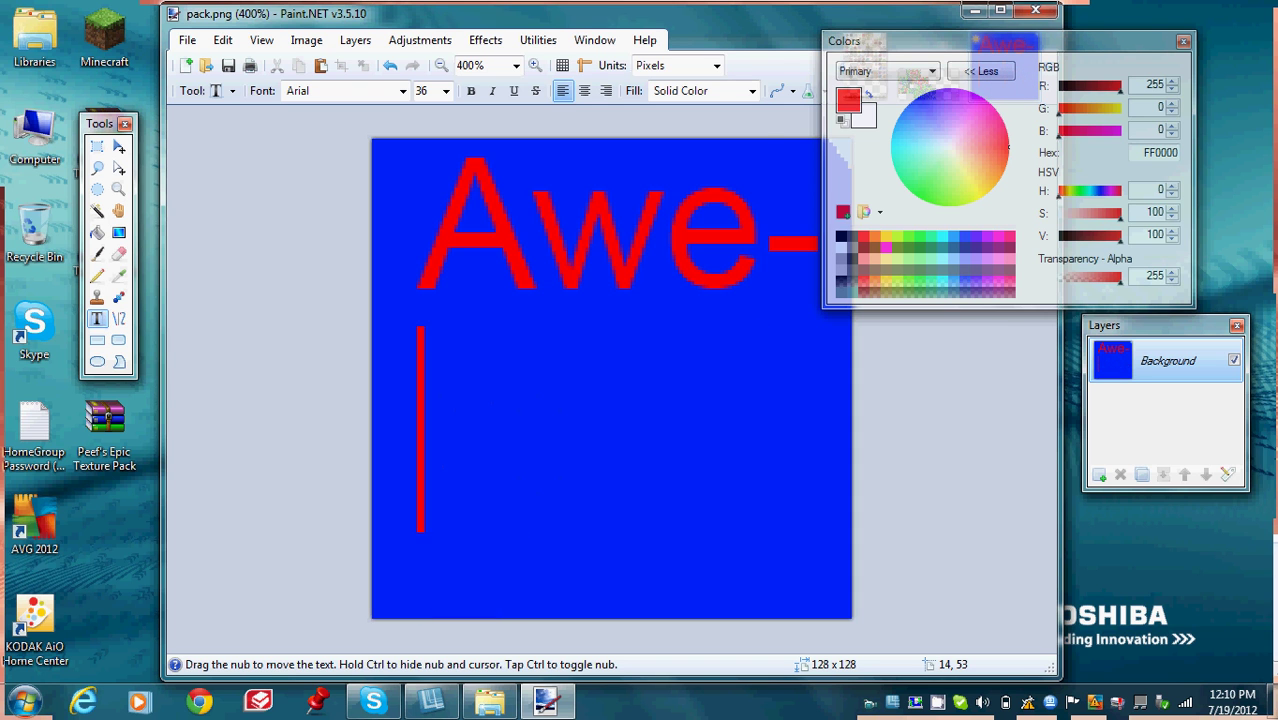
key("BackSpace")
key("BackSpace")
key("BackSpace")
key("BackSpace")
key("BackSpace")
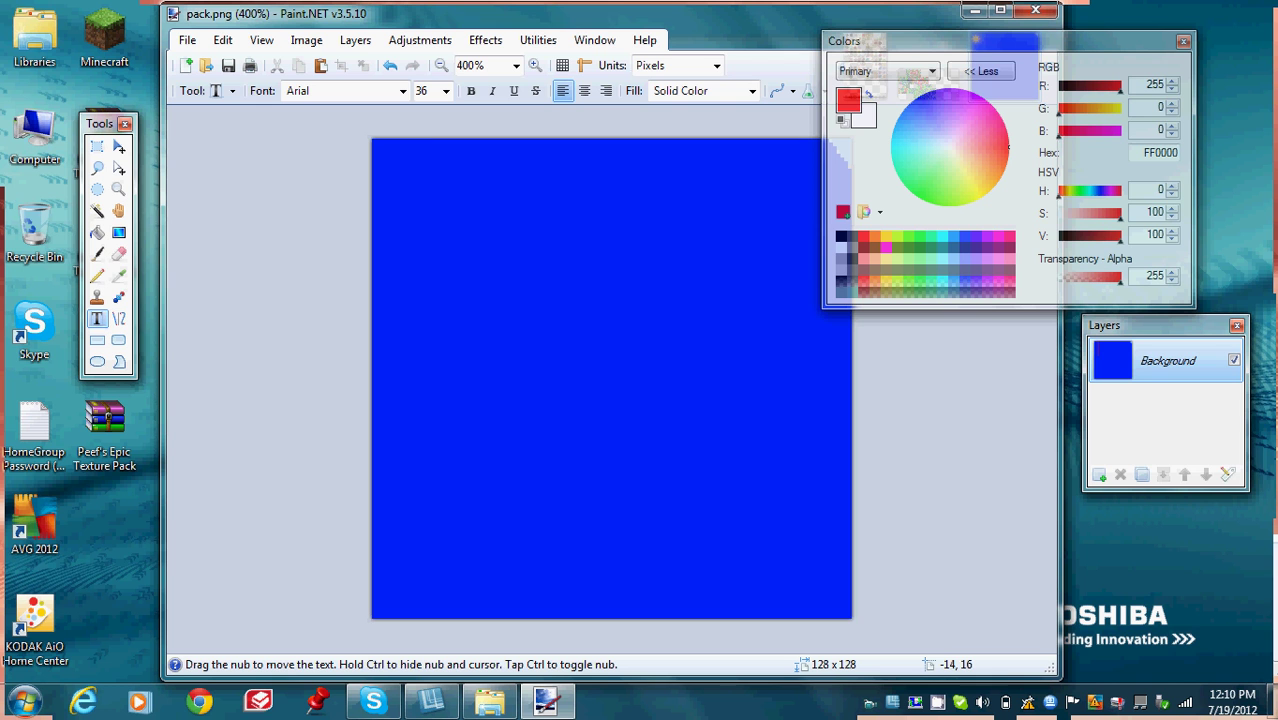
type("p")
key("BackSpace")
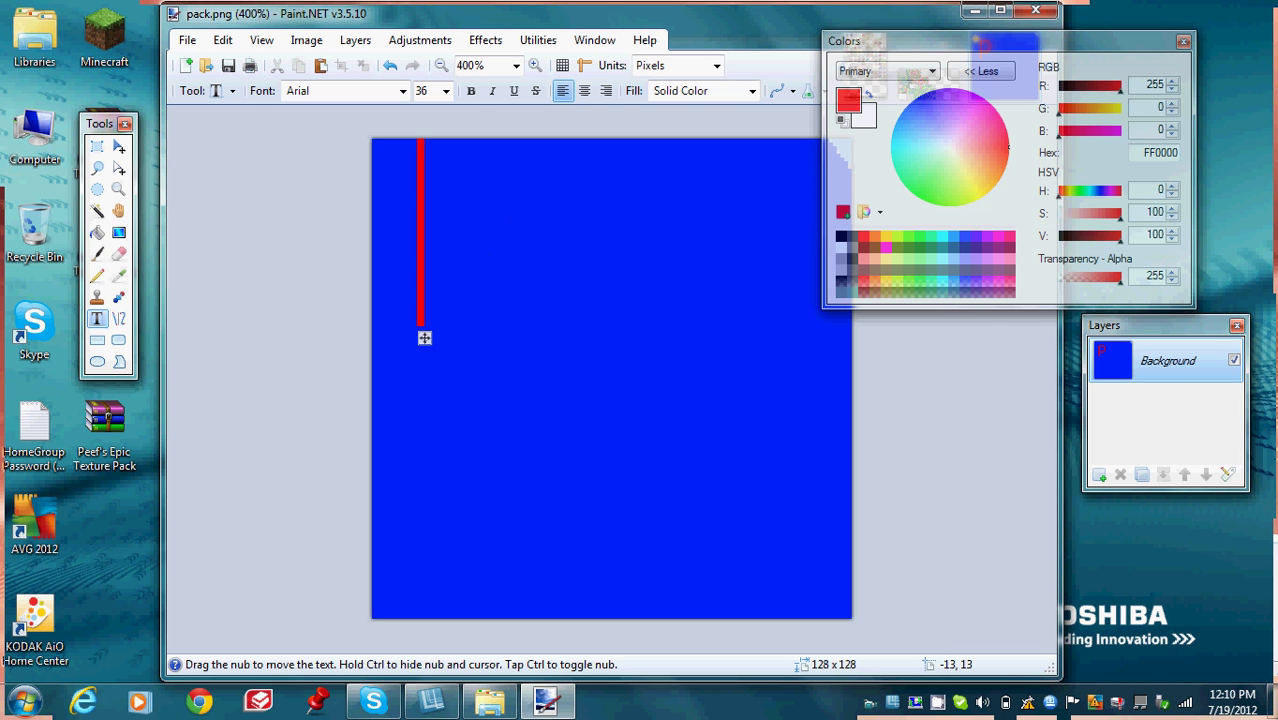
Step: Paint two round black 000000 eyes across the upper part of the canvas with the Paintbrush at width 35
left_click(230, 91)
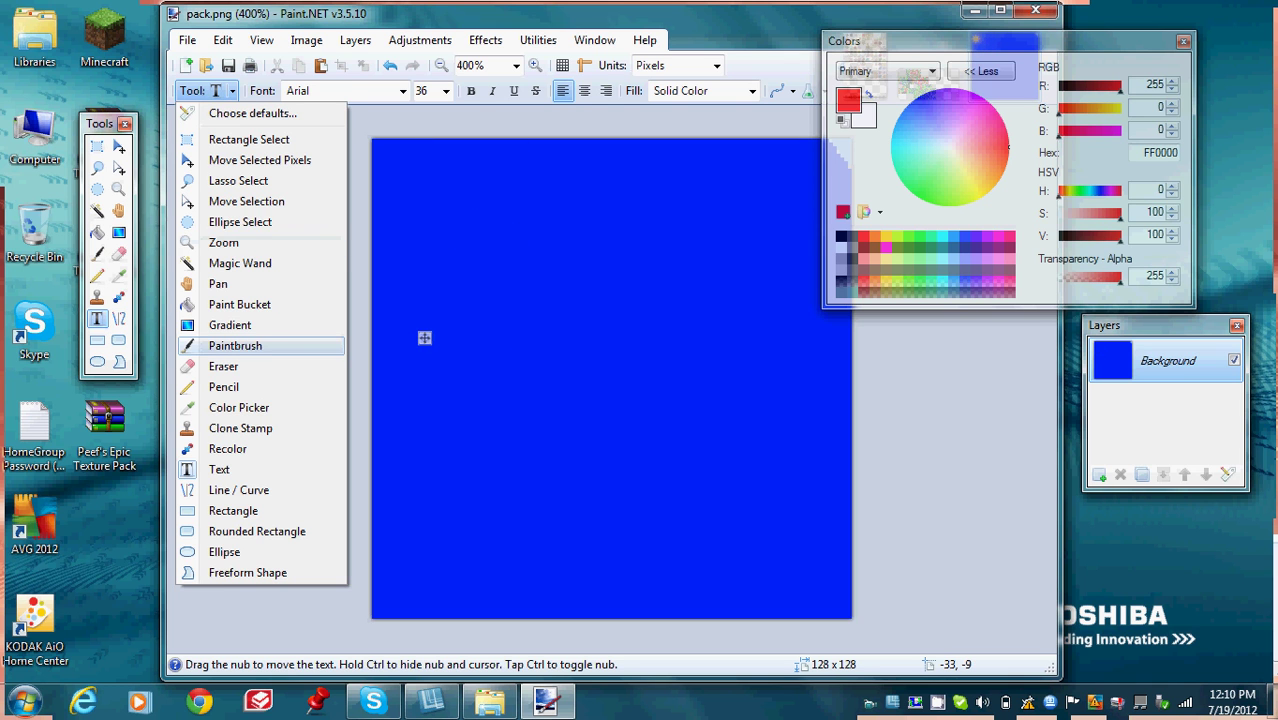
left_click(235, 345)
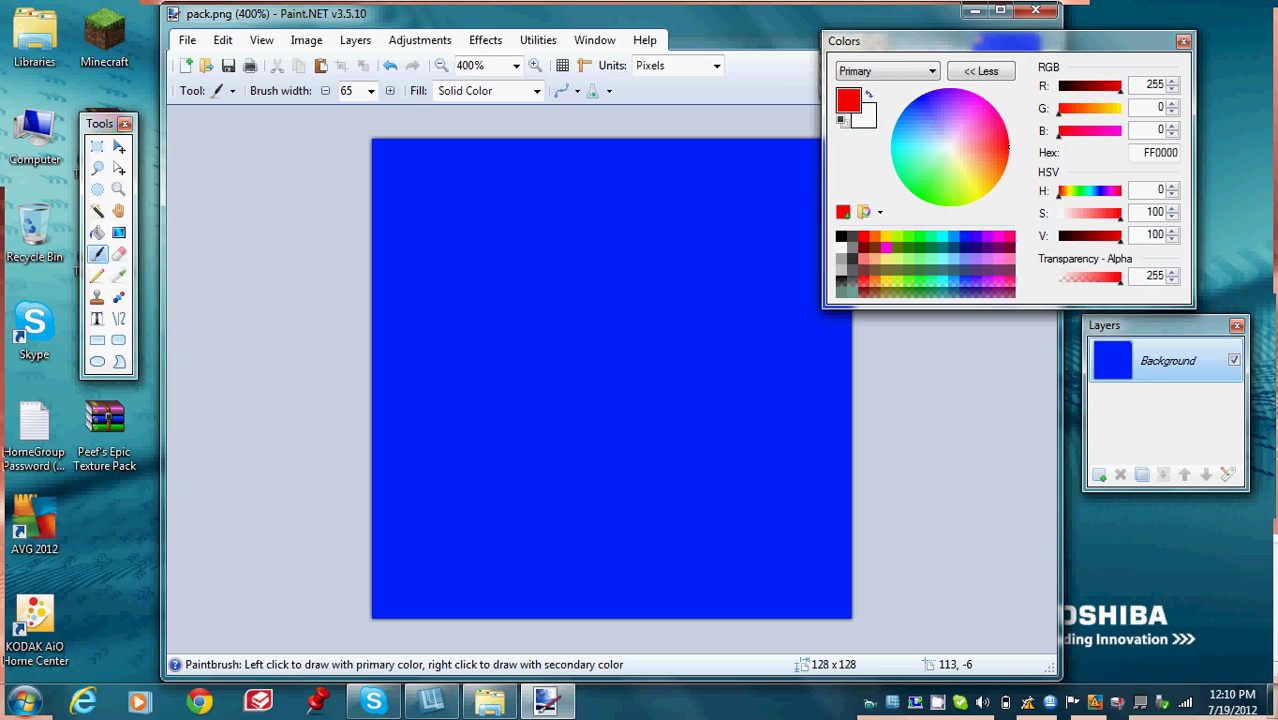
left_click(841, 237)
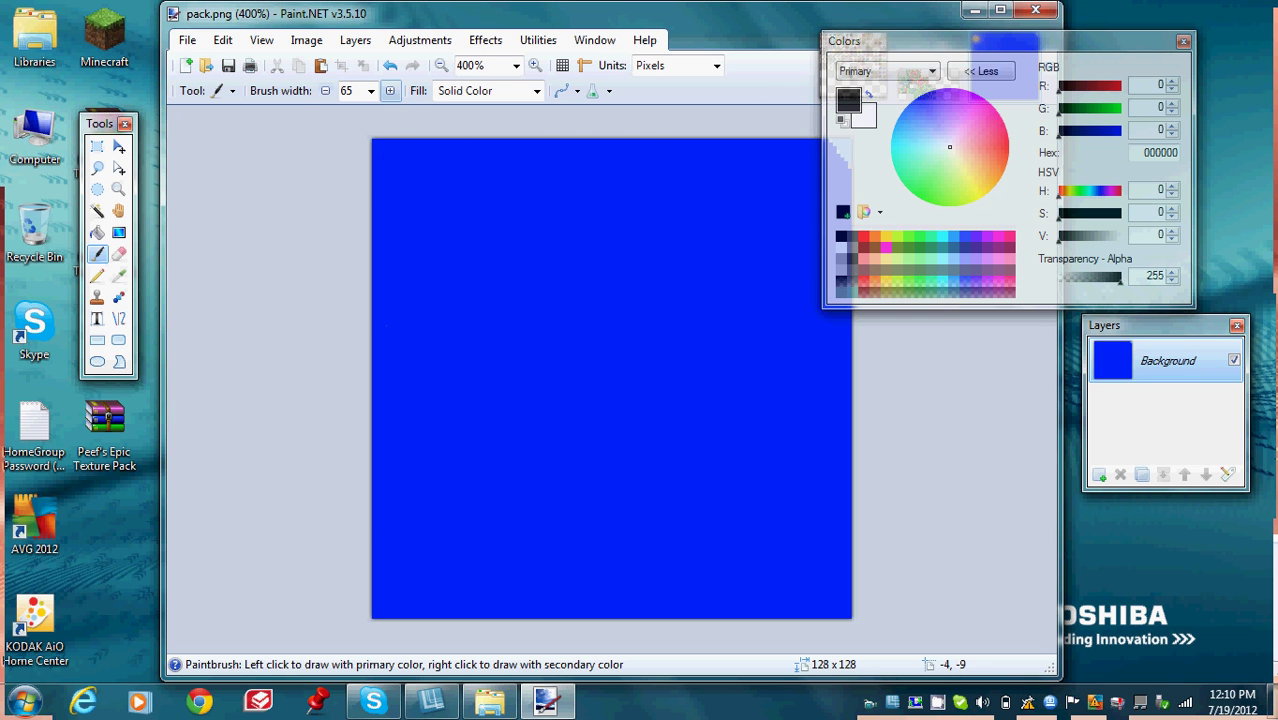
left_click(370, 90)
left_click(346, 110)
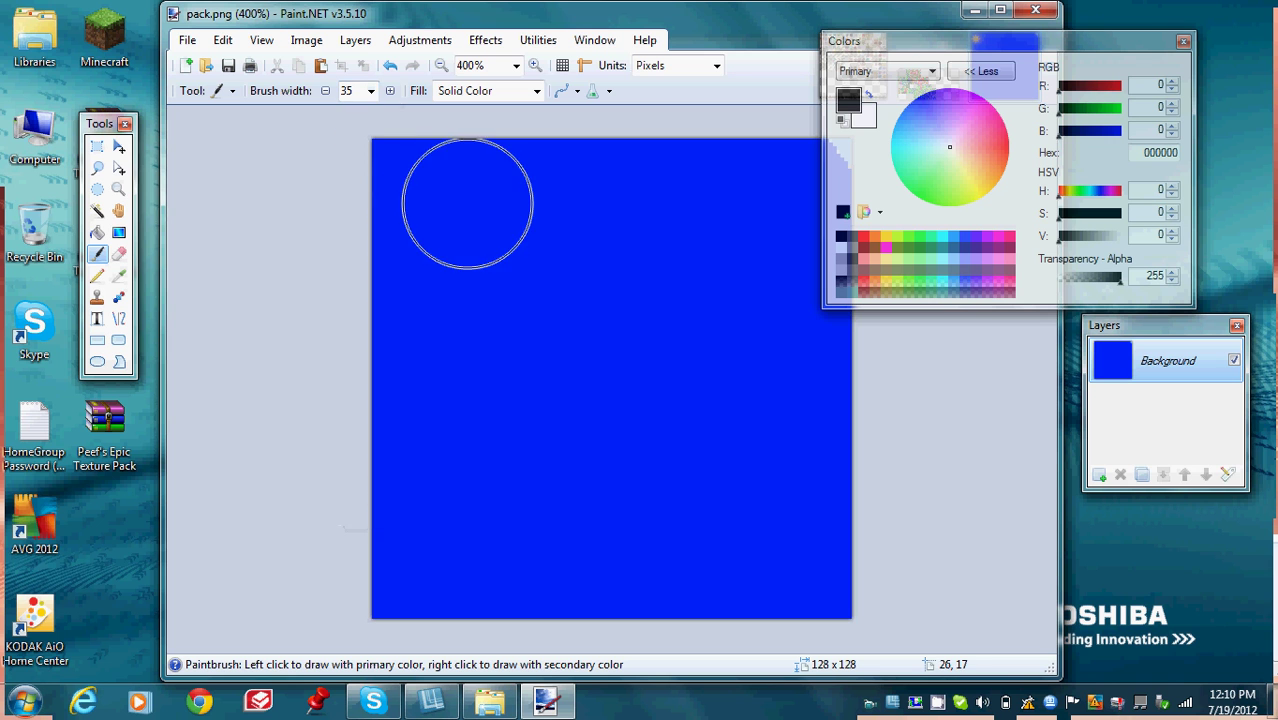
left_click(507, 224)
left_click(745, 224)
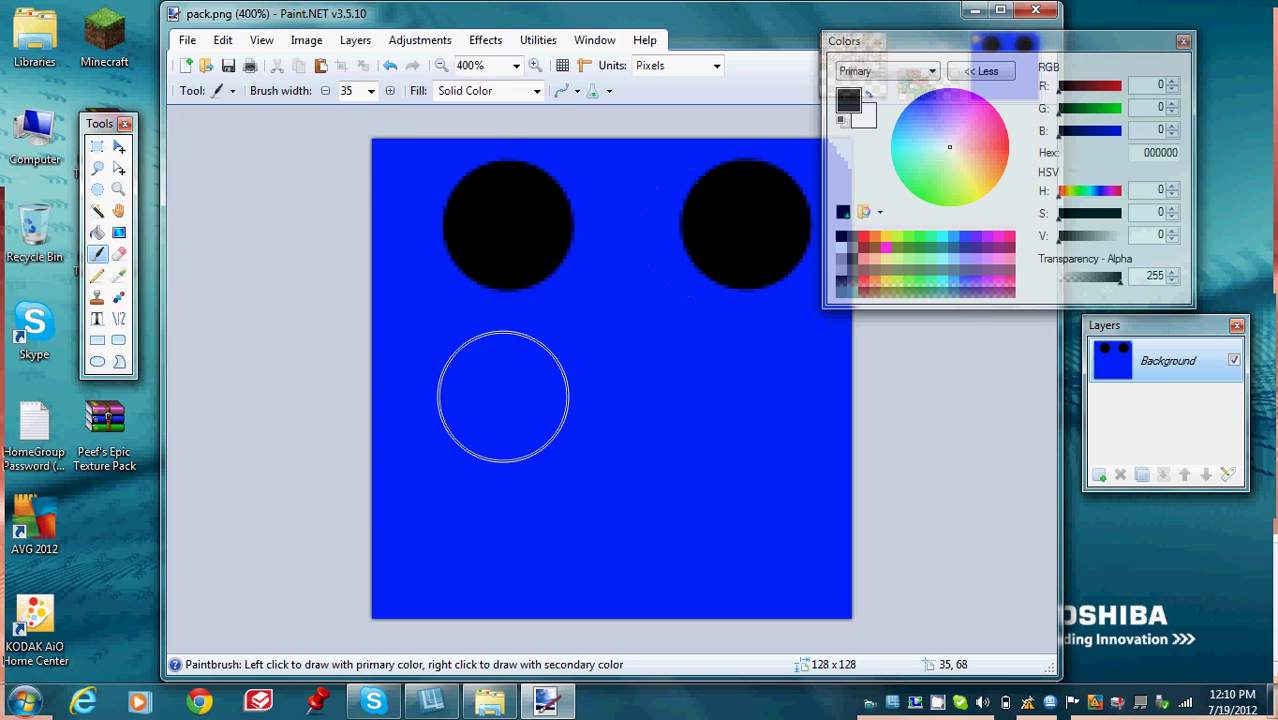
Step: Paint a wide black smiling mouth across the lower half of the canvas and a round nose between the eyes and mouth
left_click(439, 393)
left_click(516, 515)
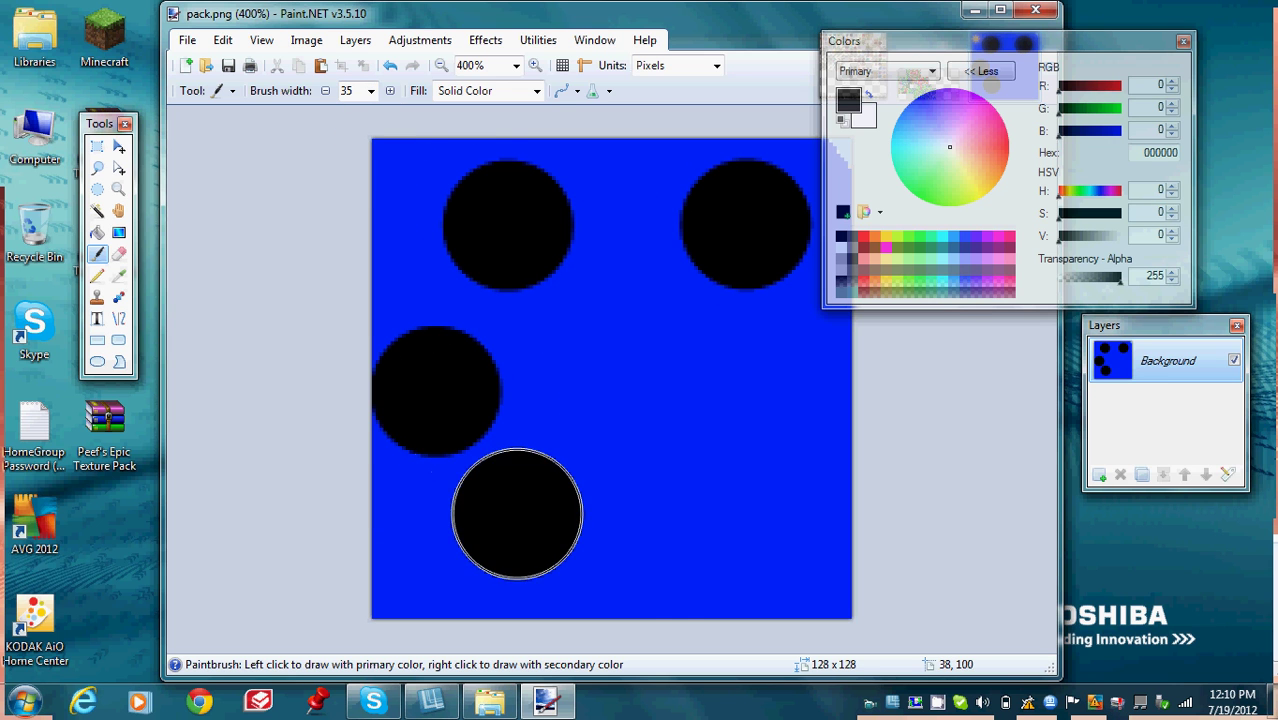
left_click(650, 543)
left_click(728, 522)
mouse_move(762, 445)
left_mouse_down()
mouse_move(796, 371)
mouse_move(717, 476)
mouse_move(582, 536)
mouse_move(437, 369)
left_mouse_up()
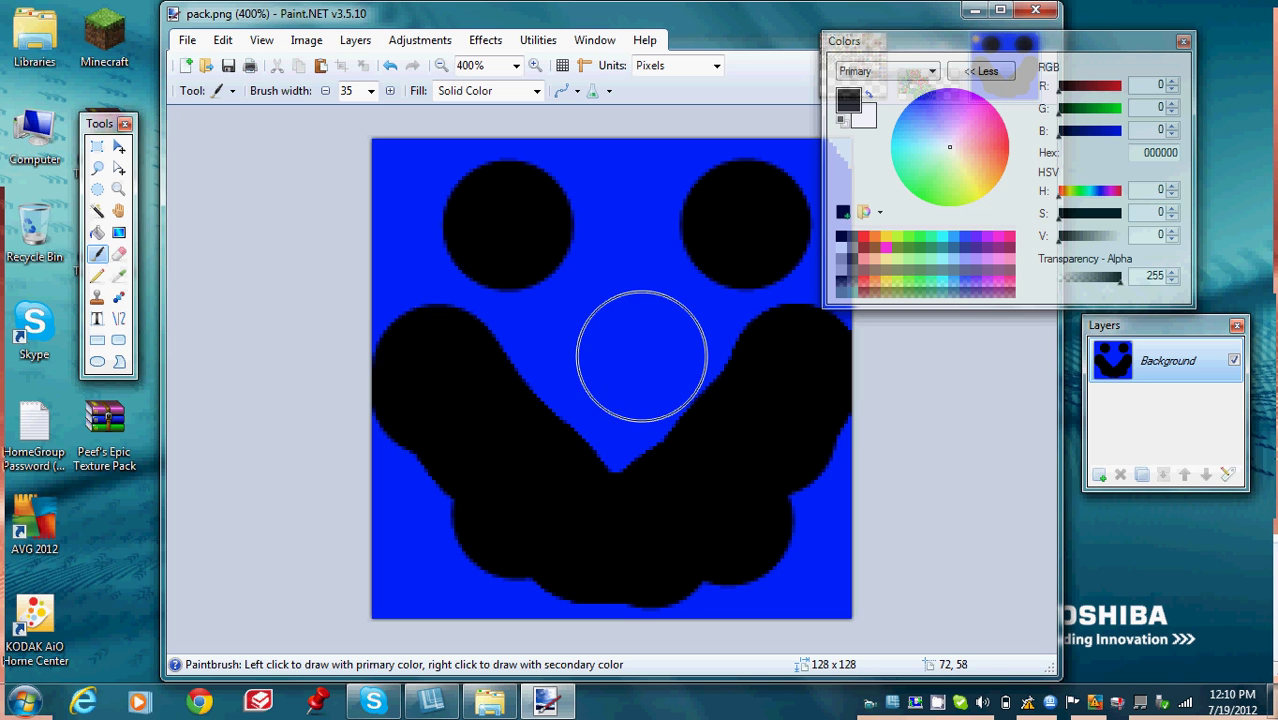
left_click(623, 333)
Step: Save pack.png with the bit depth on Auto-detect
left_click(187, 40)
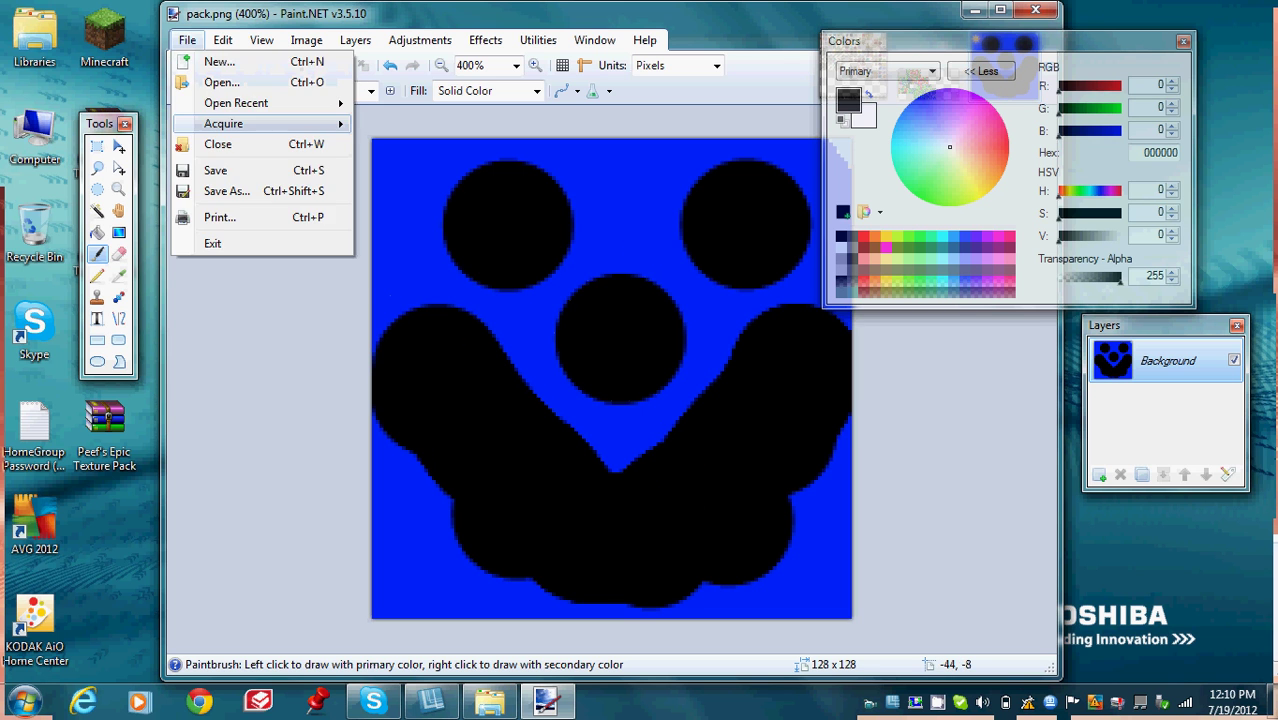
left_click(215, 170)
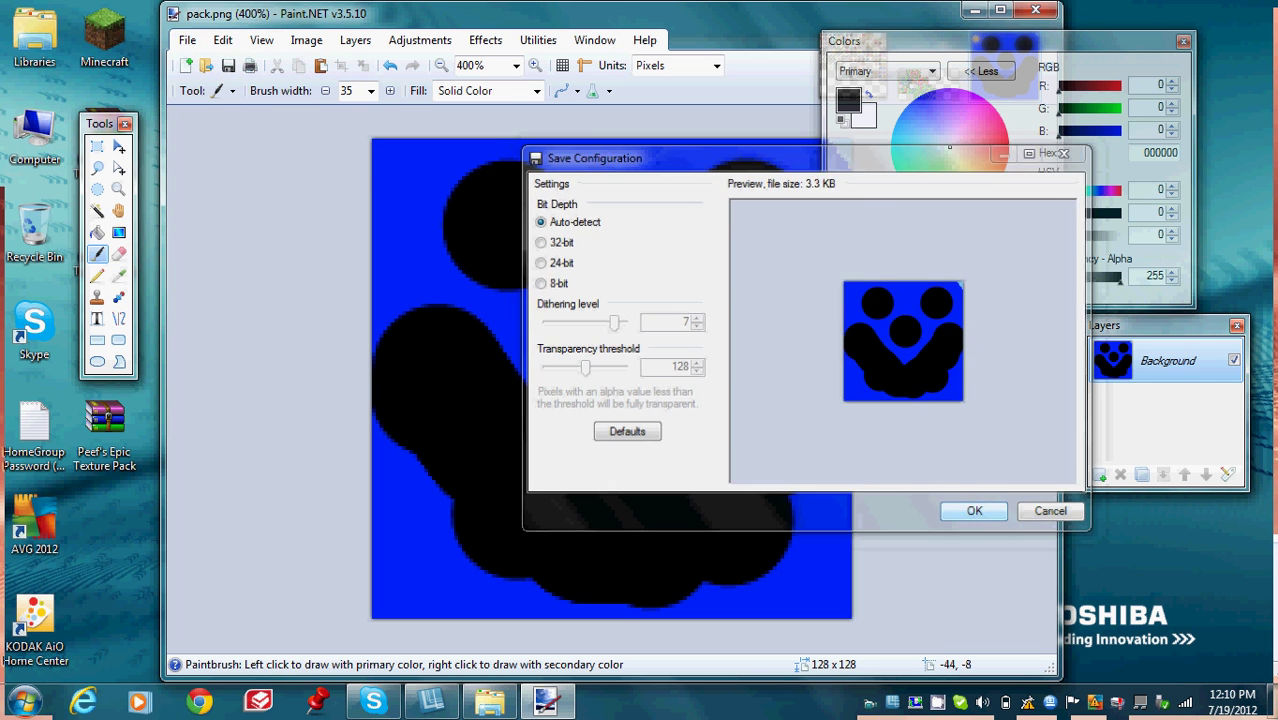
key("Return")
left_click(187, 40)
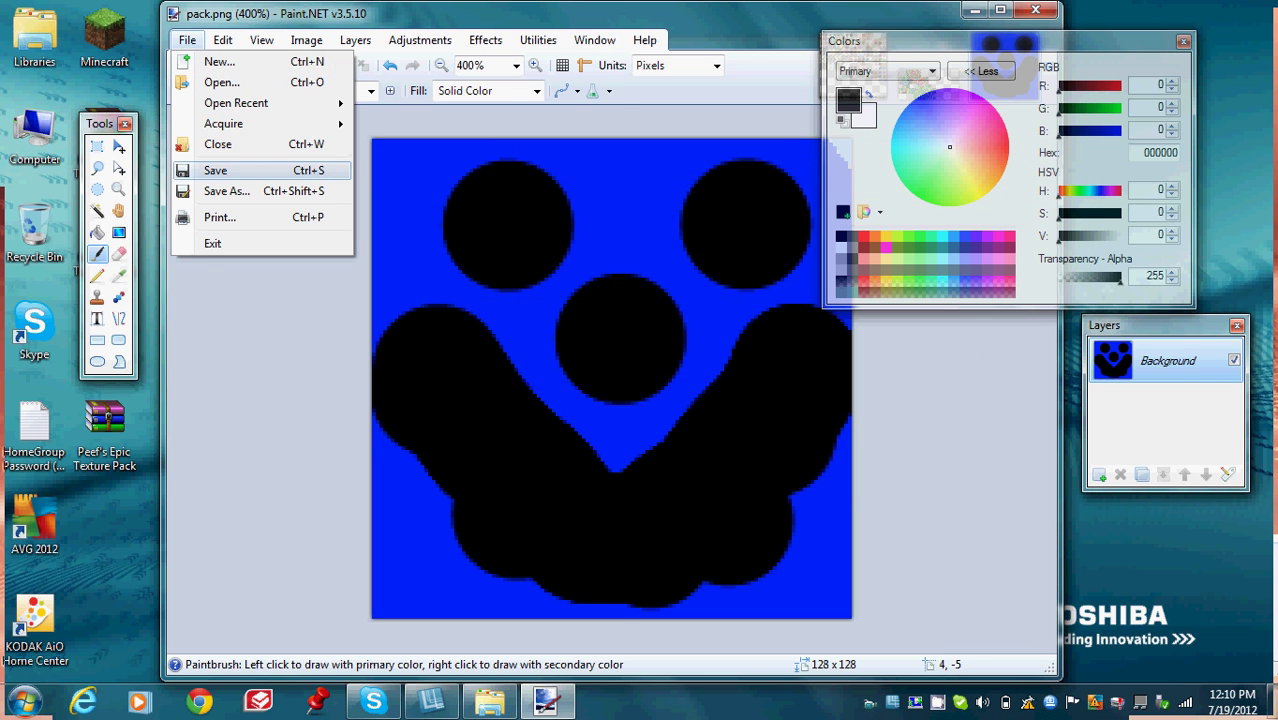
left_click(222, 82)
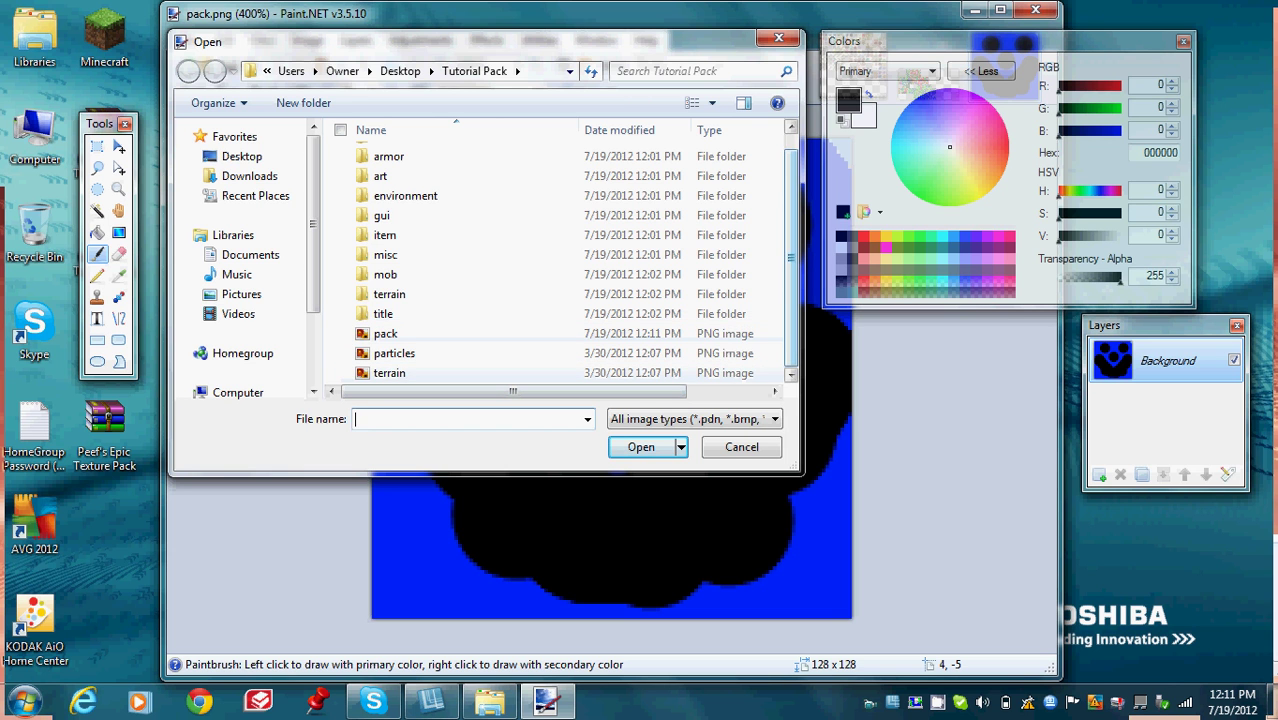
scroll(470, 360, "up", 1)
scroll(470, 360, "down", 1)
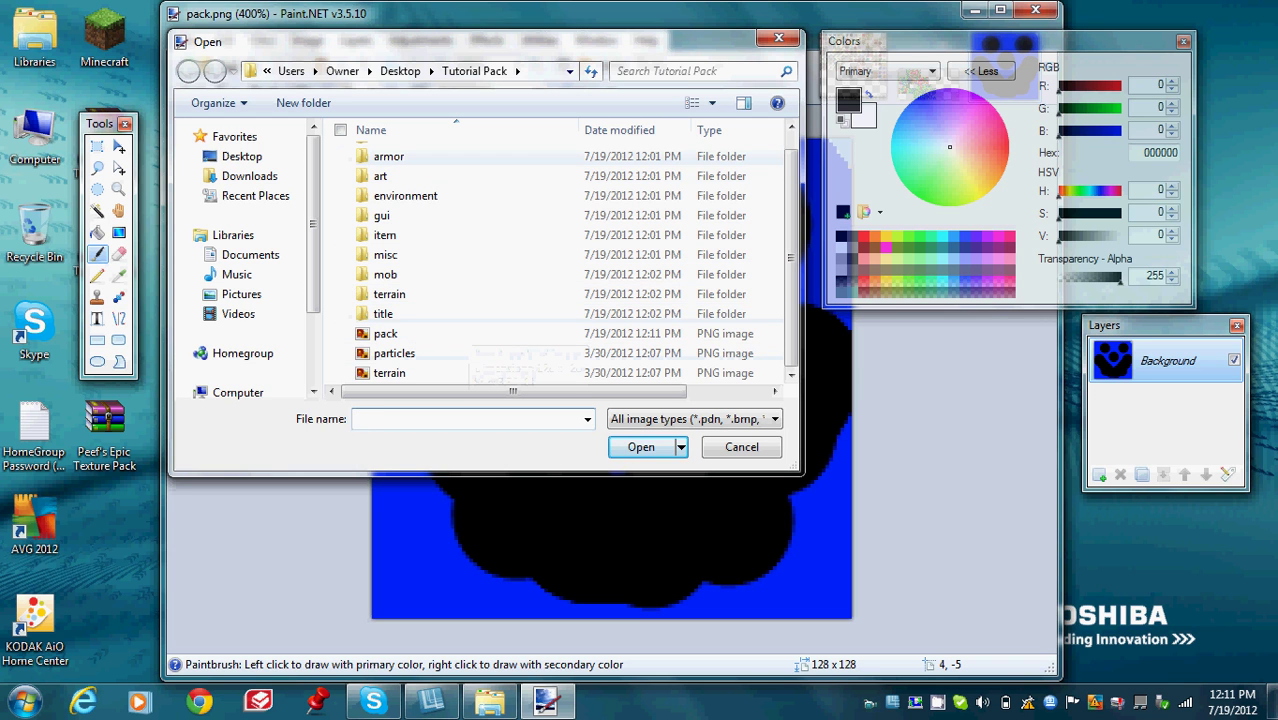
key("Escape")
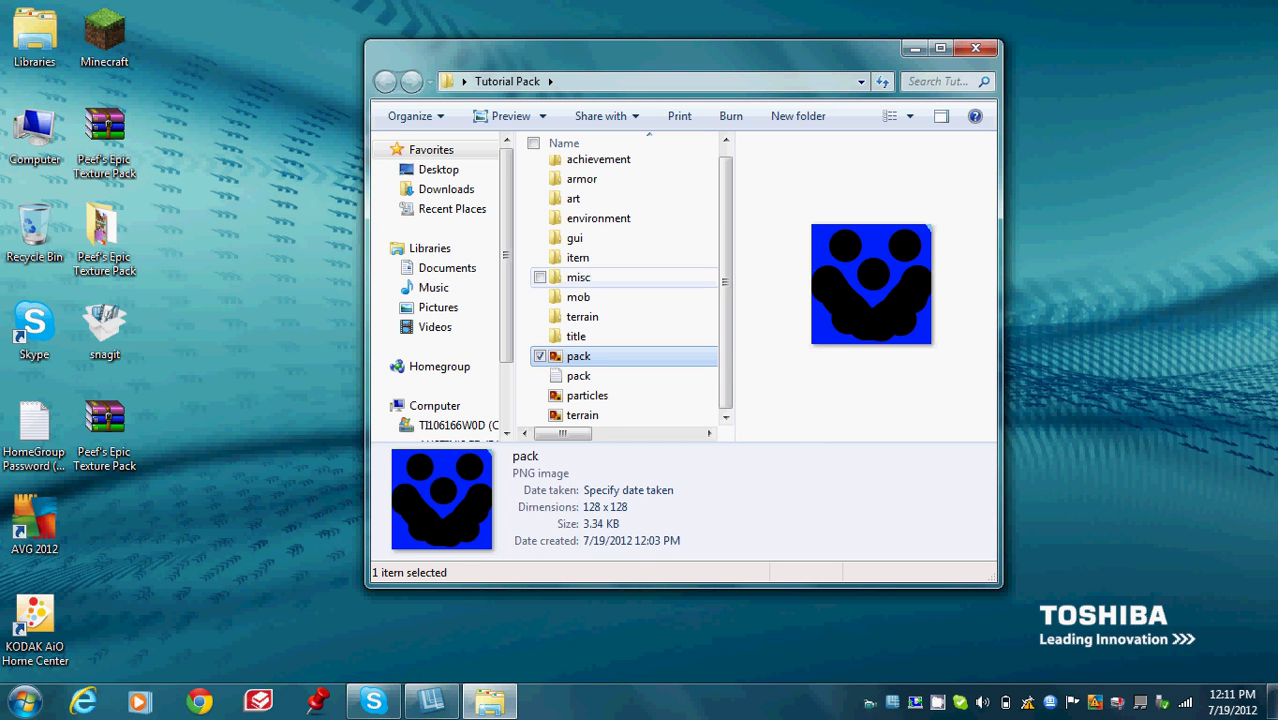
Step: Open the pack text document from the Tutorial Pack folder in Notepad
left_click_drag(726, 308, 726, 298)
scroll(625, 290, "down", 1)
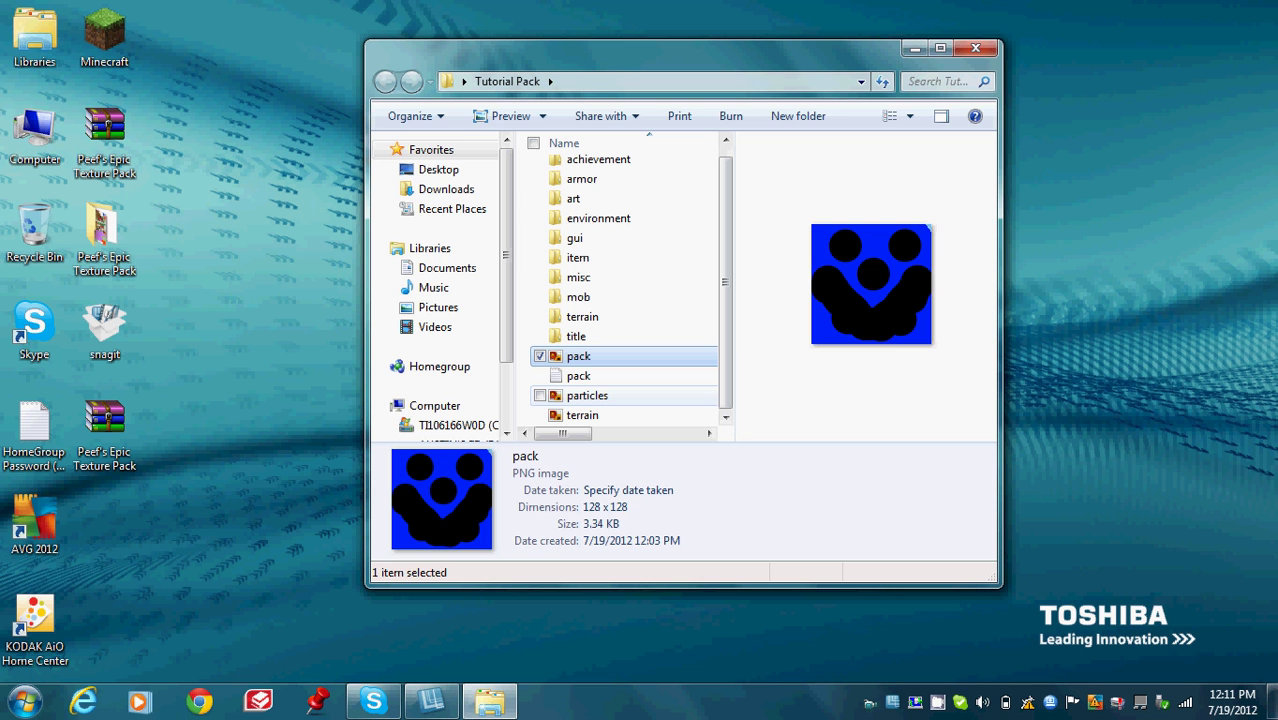
double_click(580, 376)
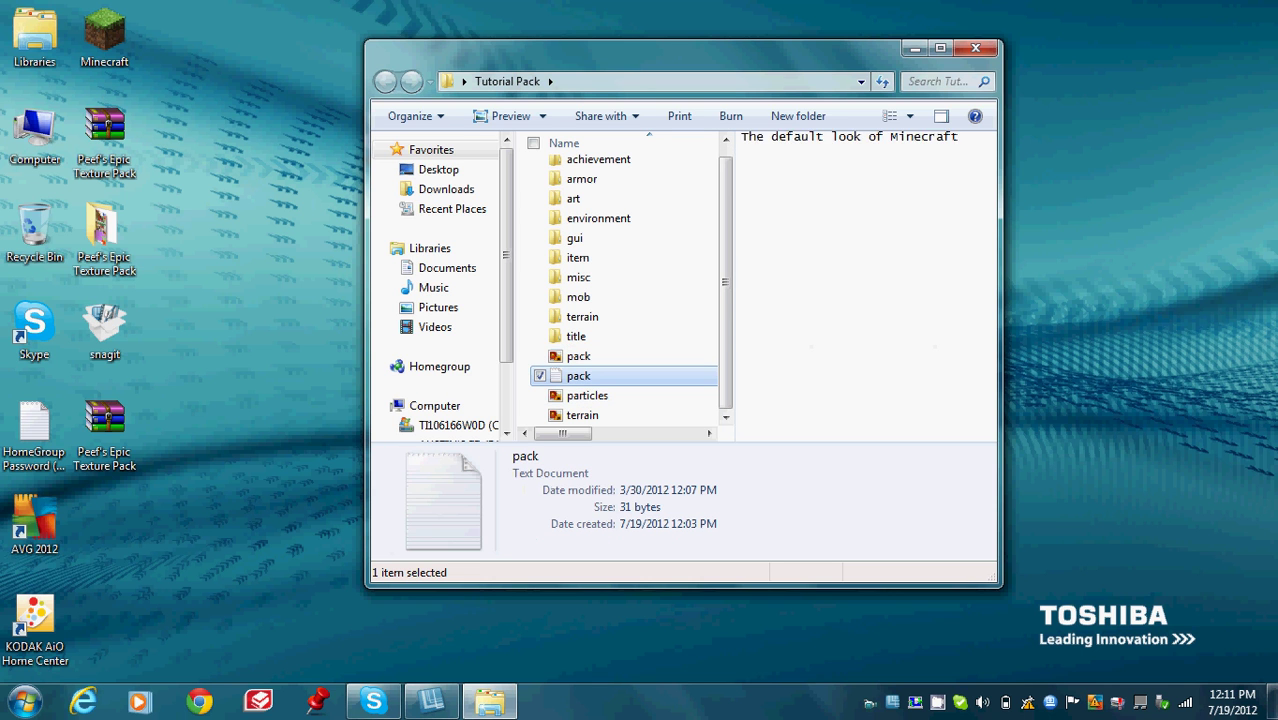
Step: Replace the whole description line in the pack text document with "Tutorial" and save the file
left_click(762, 128)
left_click_drag(978, 115, 797, 115)
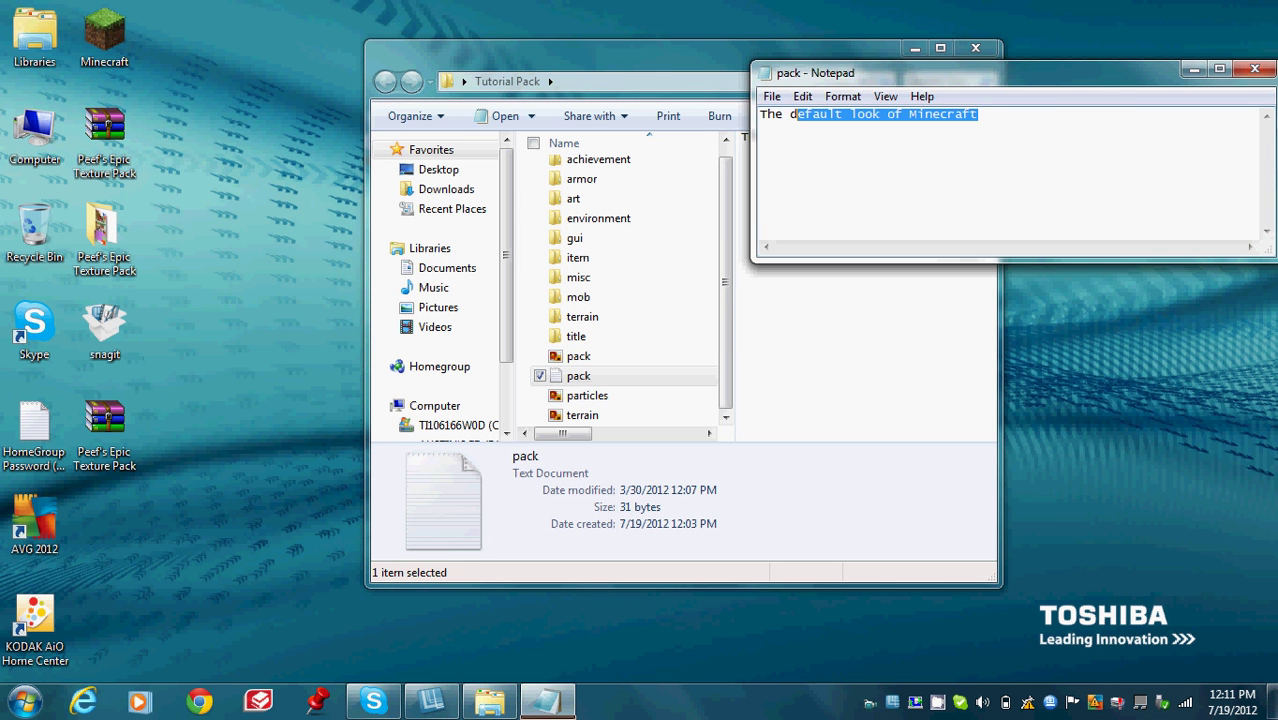
left_click_drag(978, 115, 857, 115)
left_click(857, 130)
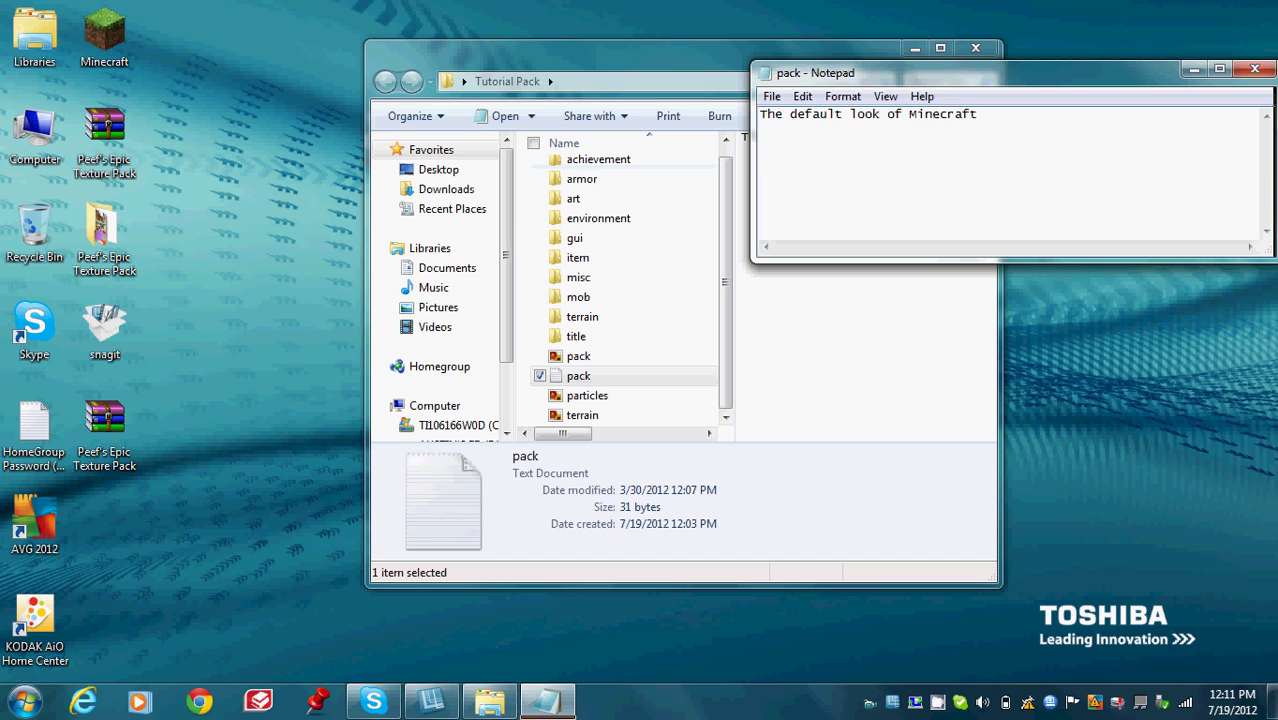
left_click_drag(978, 115, 760, 115)
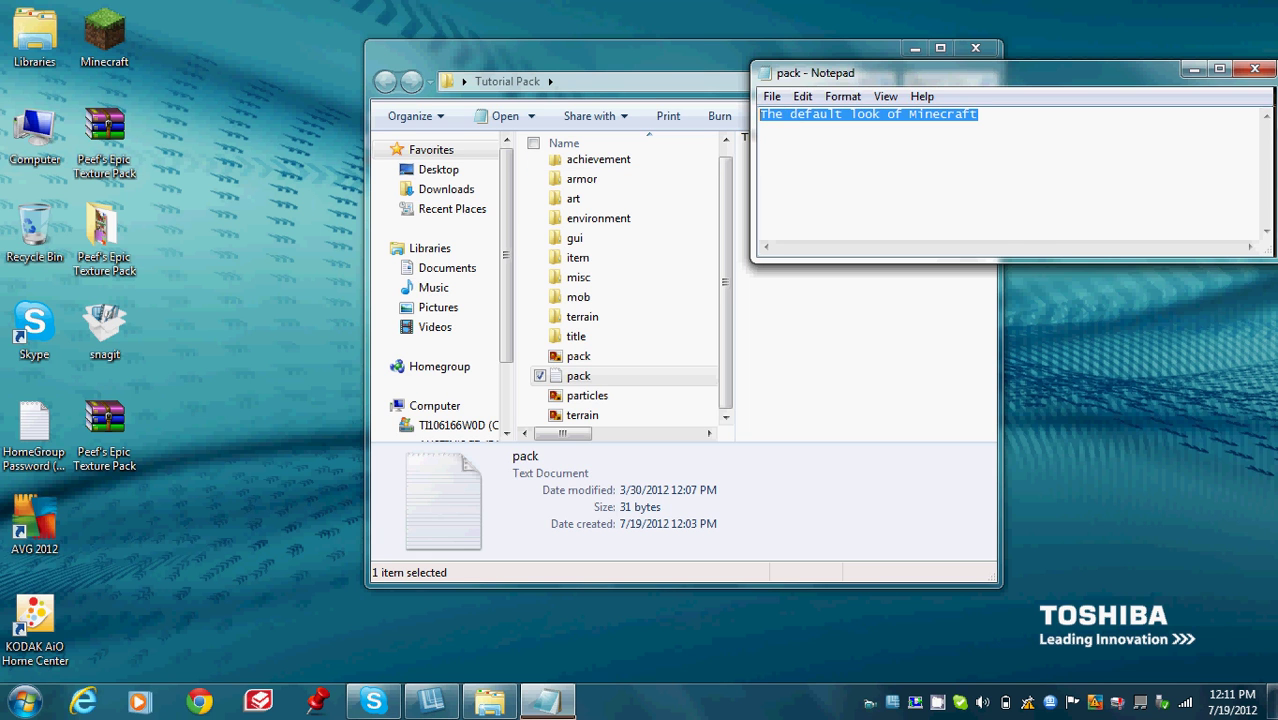
type("Tutorial")
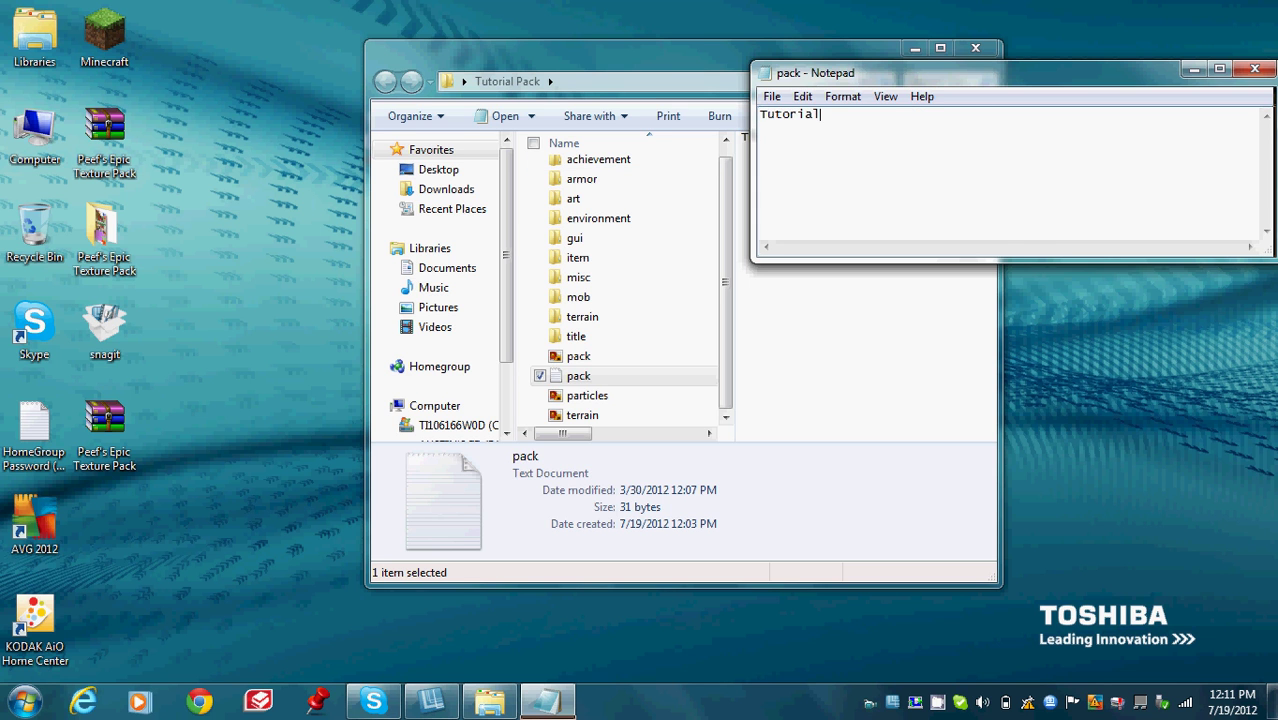
key("alt+f")
key("s")
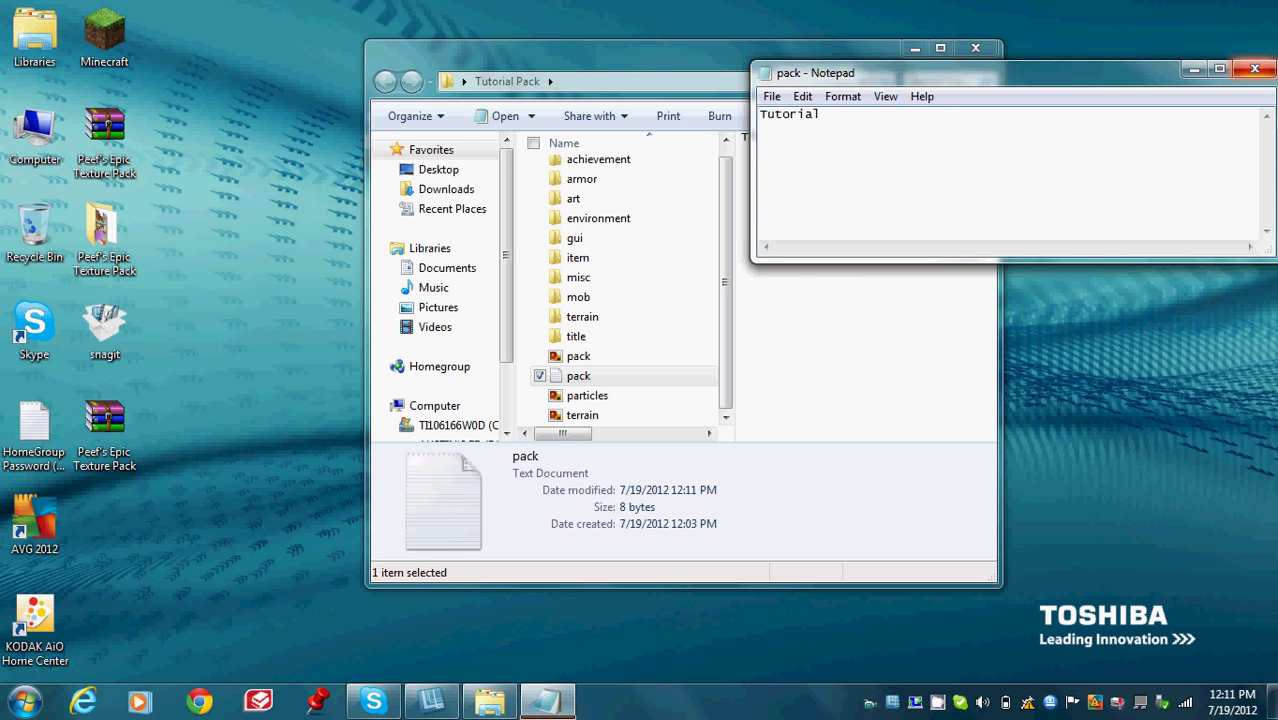
Step: Close the text document and compress all files and folders in the Tutorial Pack folder into a ZIP archive named Tutorial Pack.zip
left_click(1254, 69)
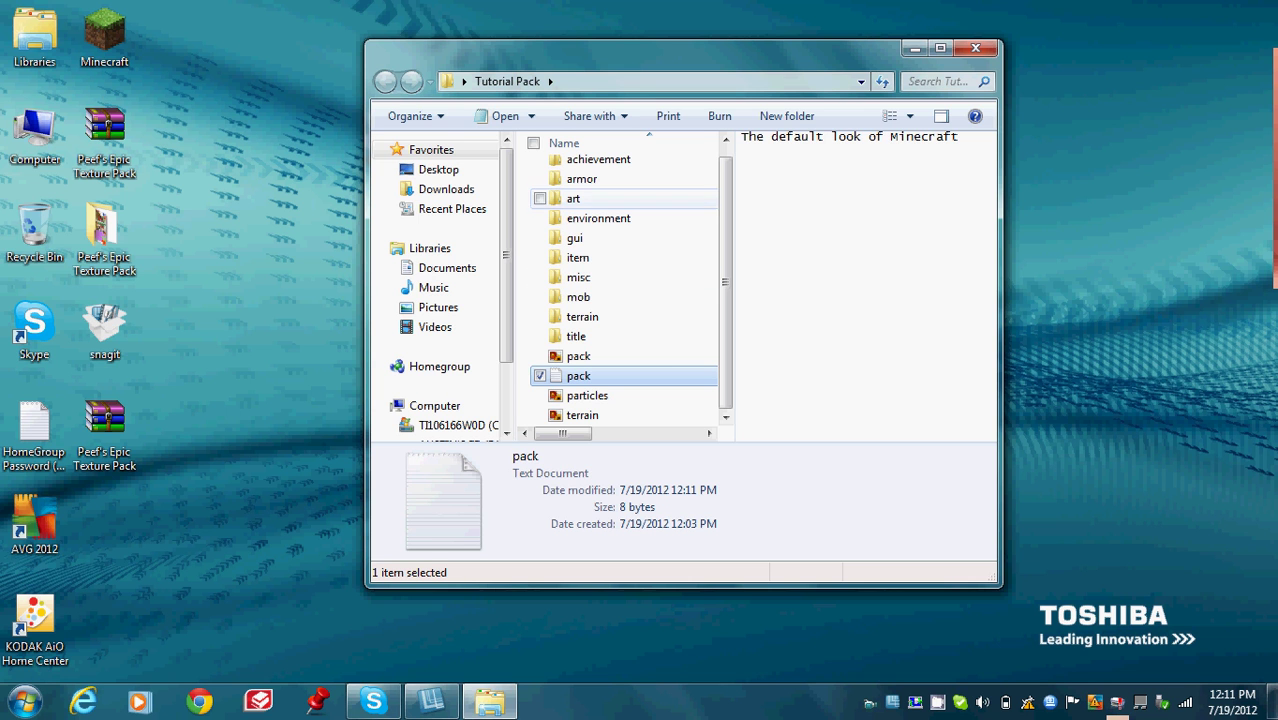
left_click(940, 48)
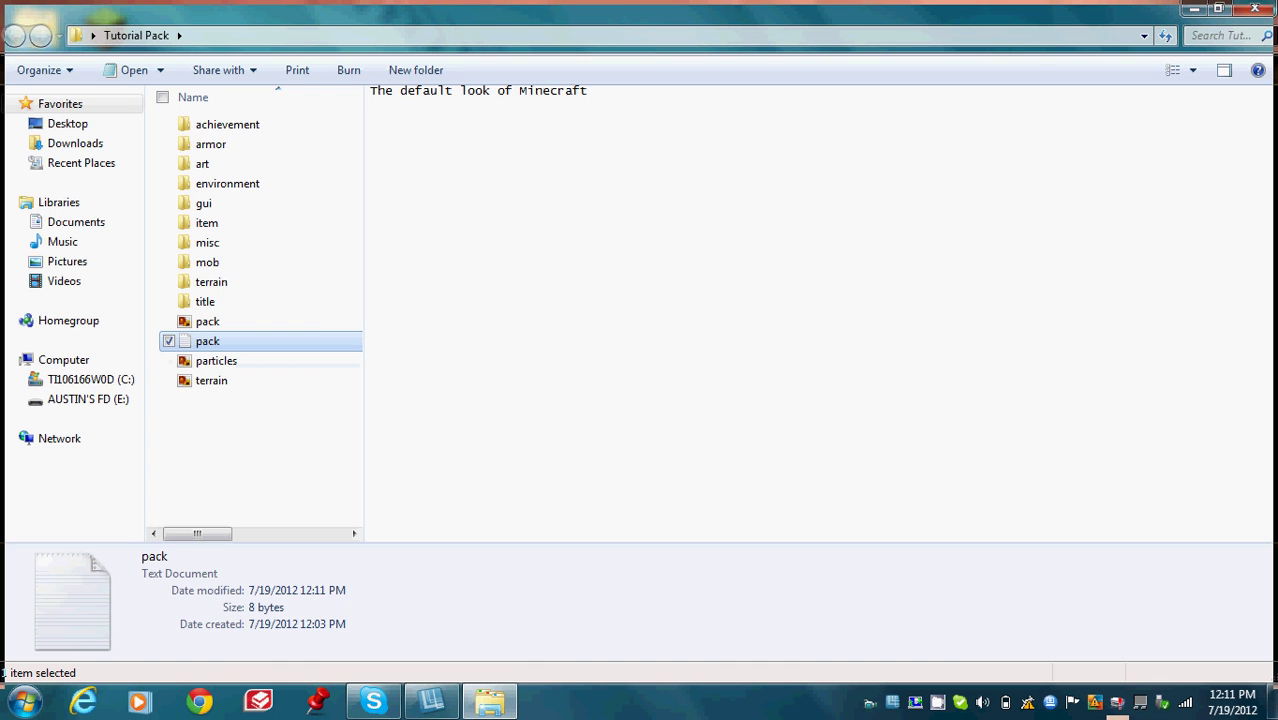
left_click_drag(243, 431, 236, 116)
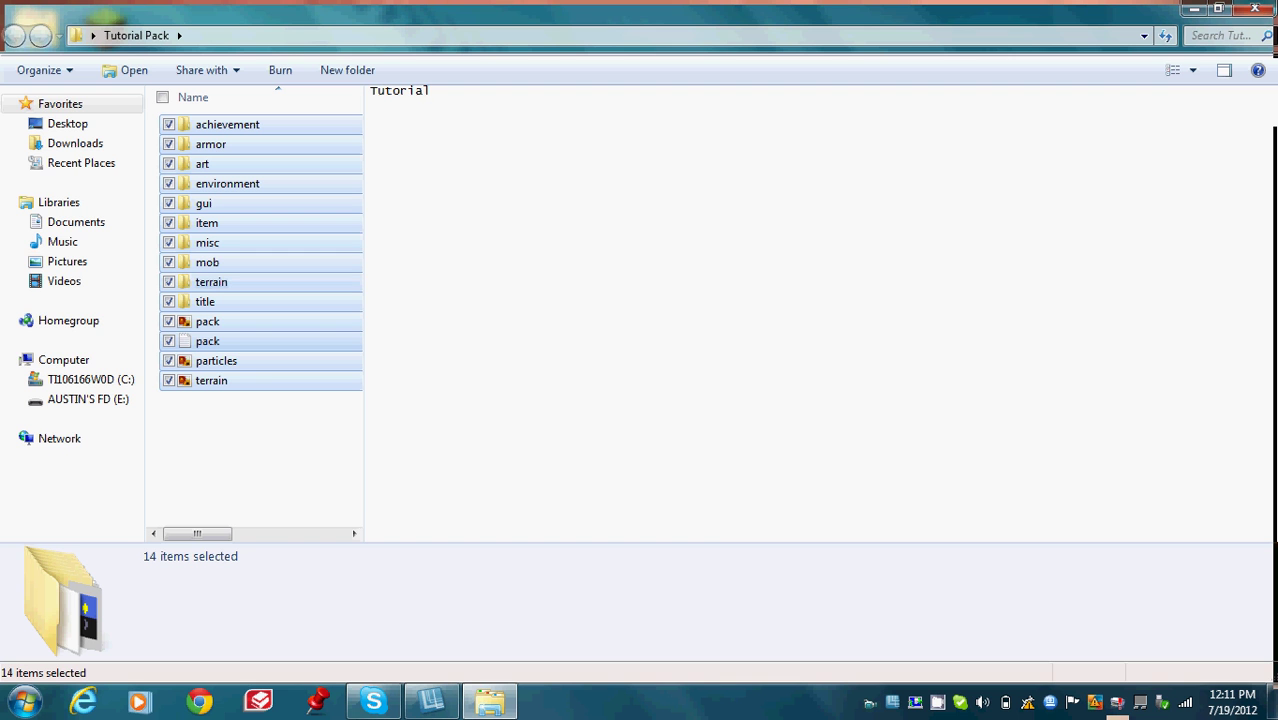
right_click(220, 215)
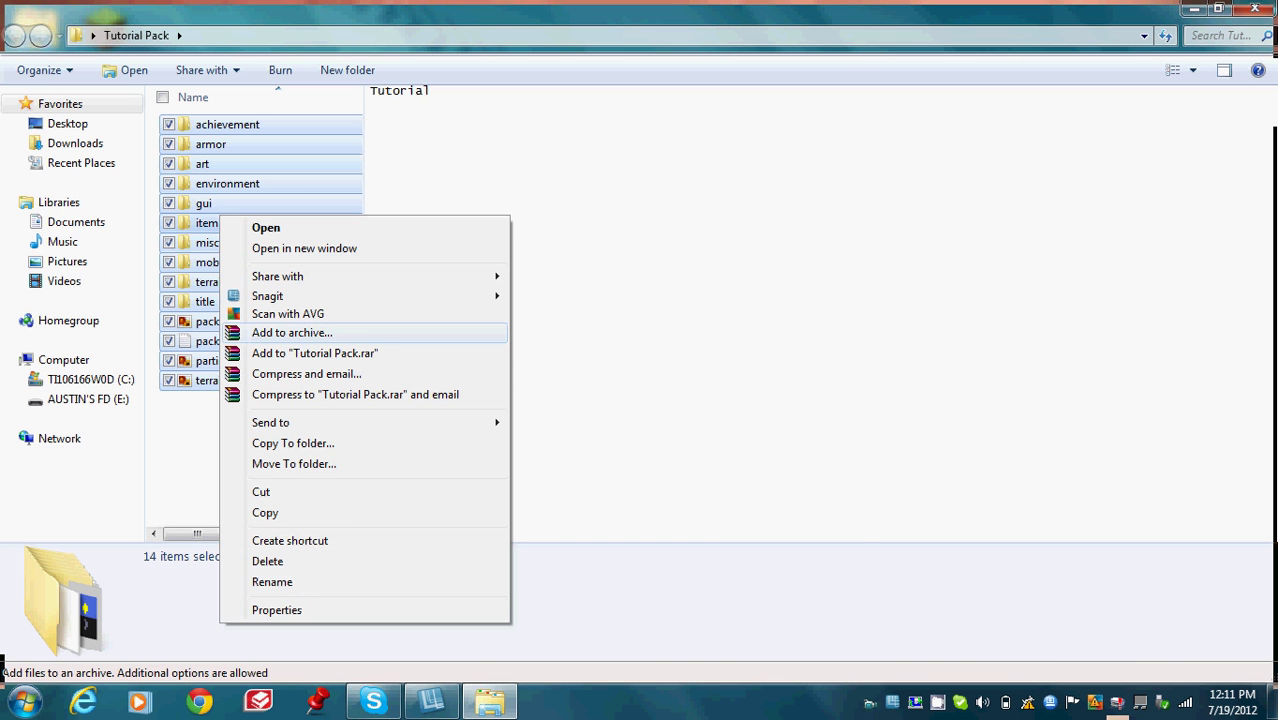
left_click(292, 332)
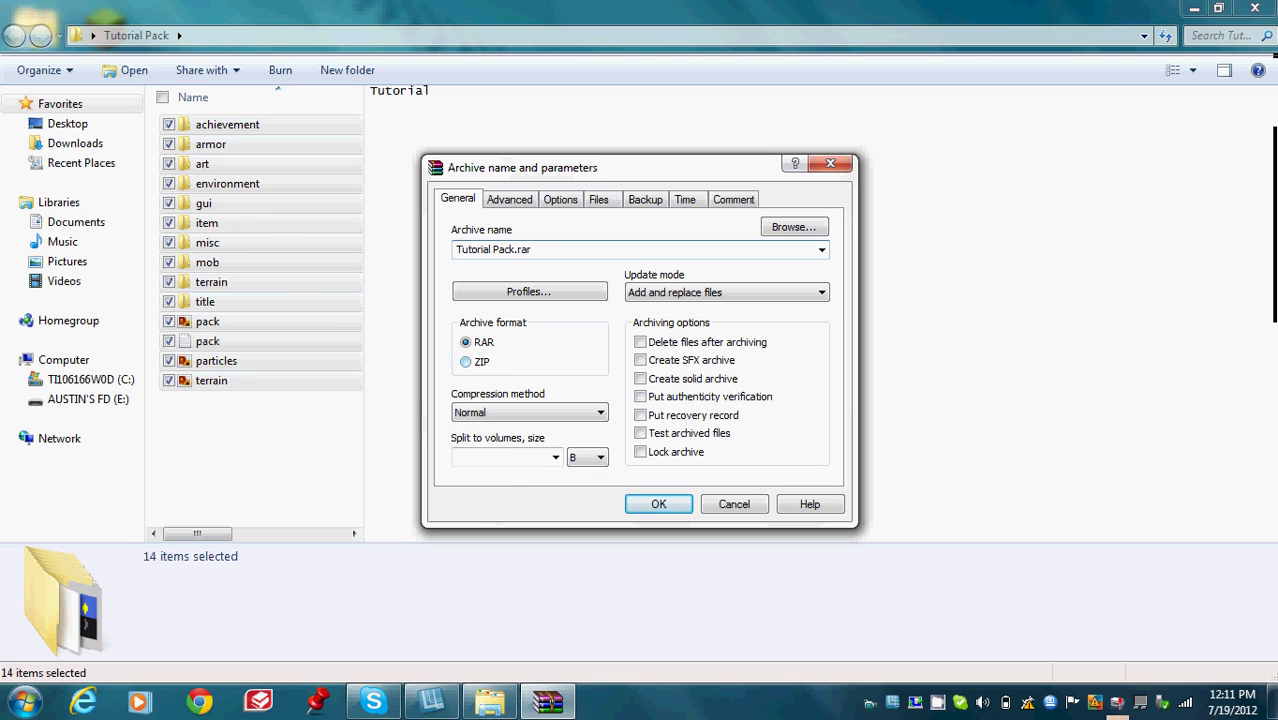
left_click(466, 362)
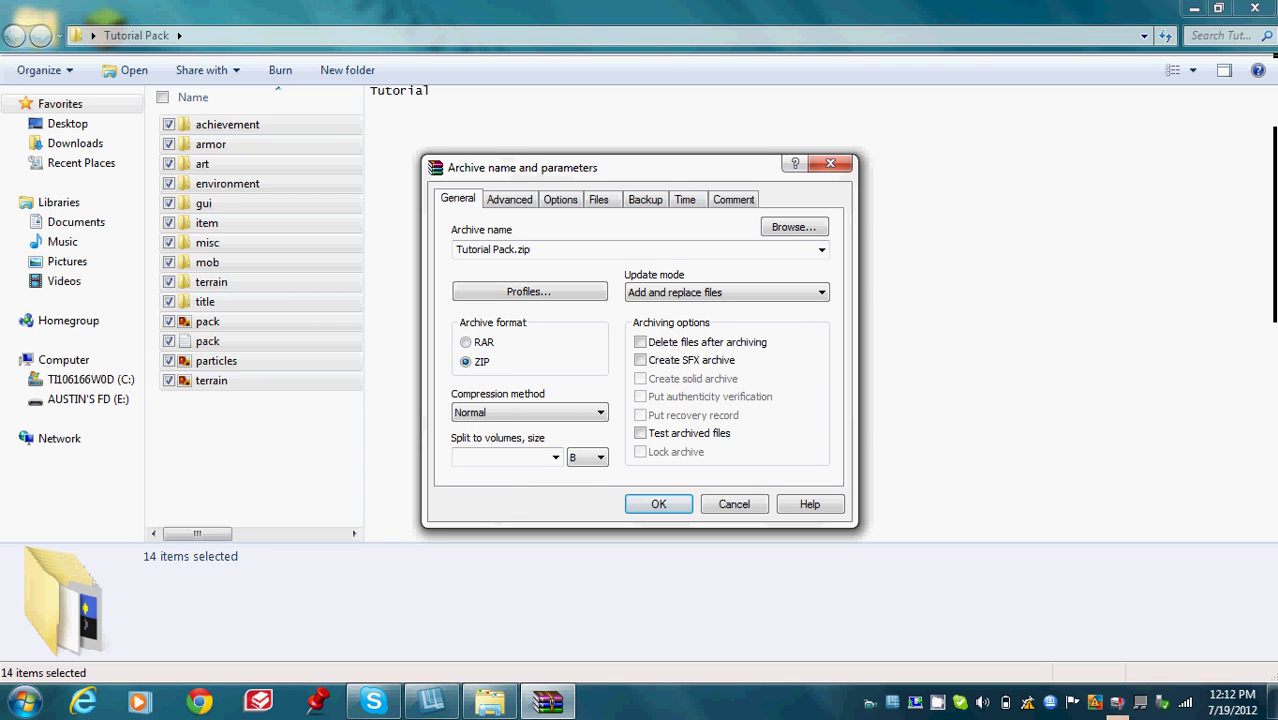
left_click(658, 504)
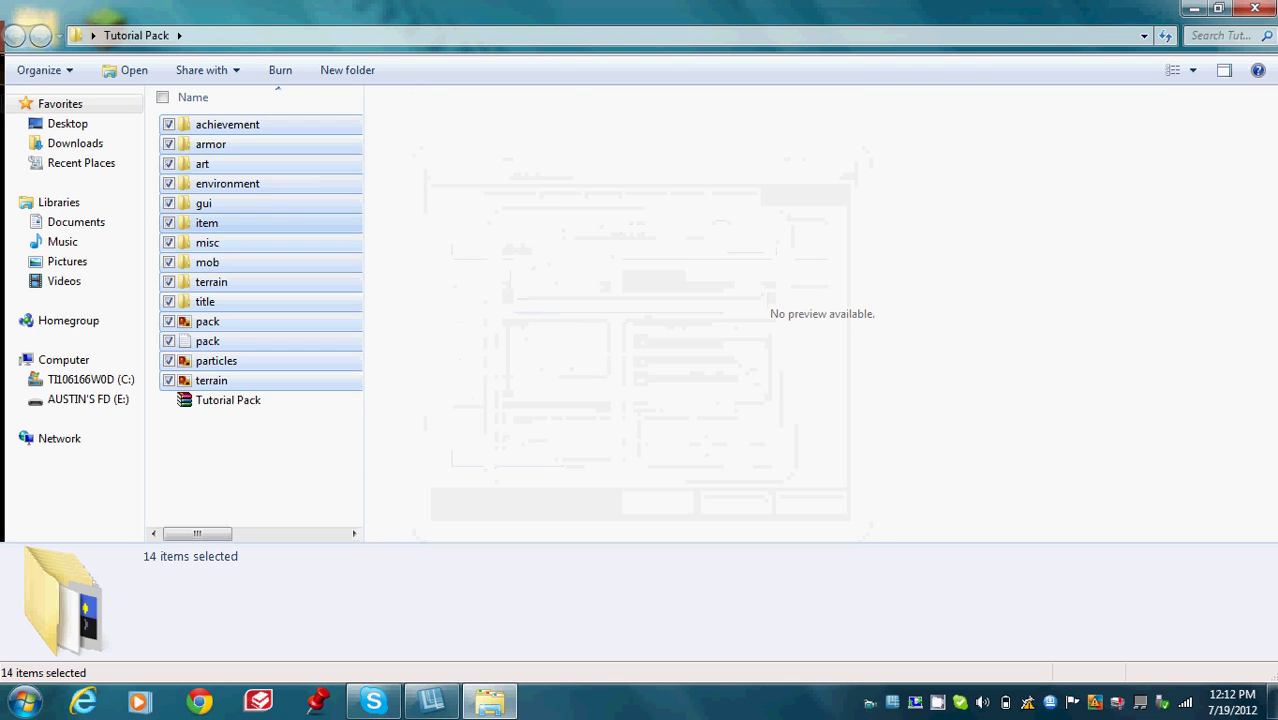
Step: Open the texturepacks folder inside .minecraft in a second folder window, starting from the %appdata% location
left_click(600, 36)
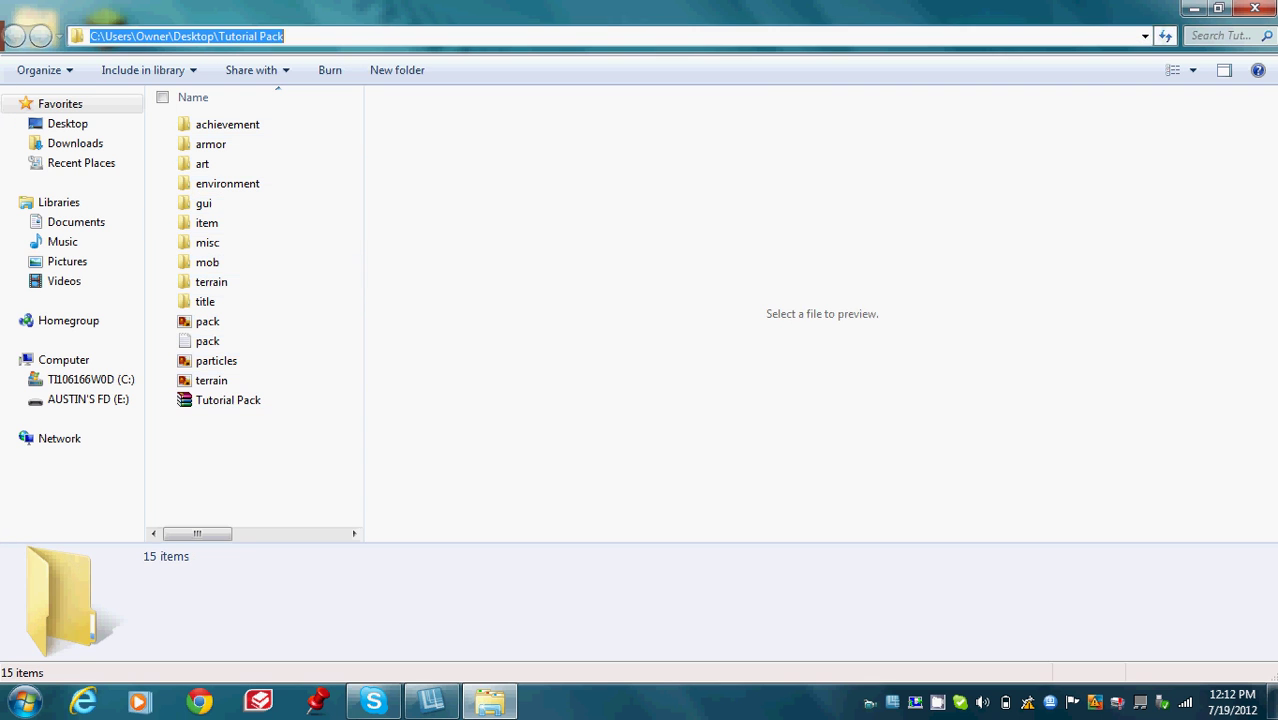
left_click(300, 164)
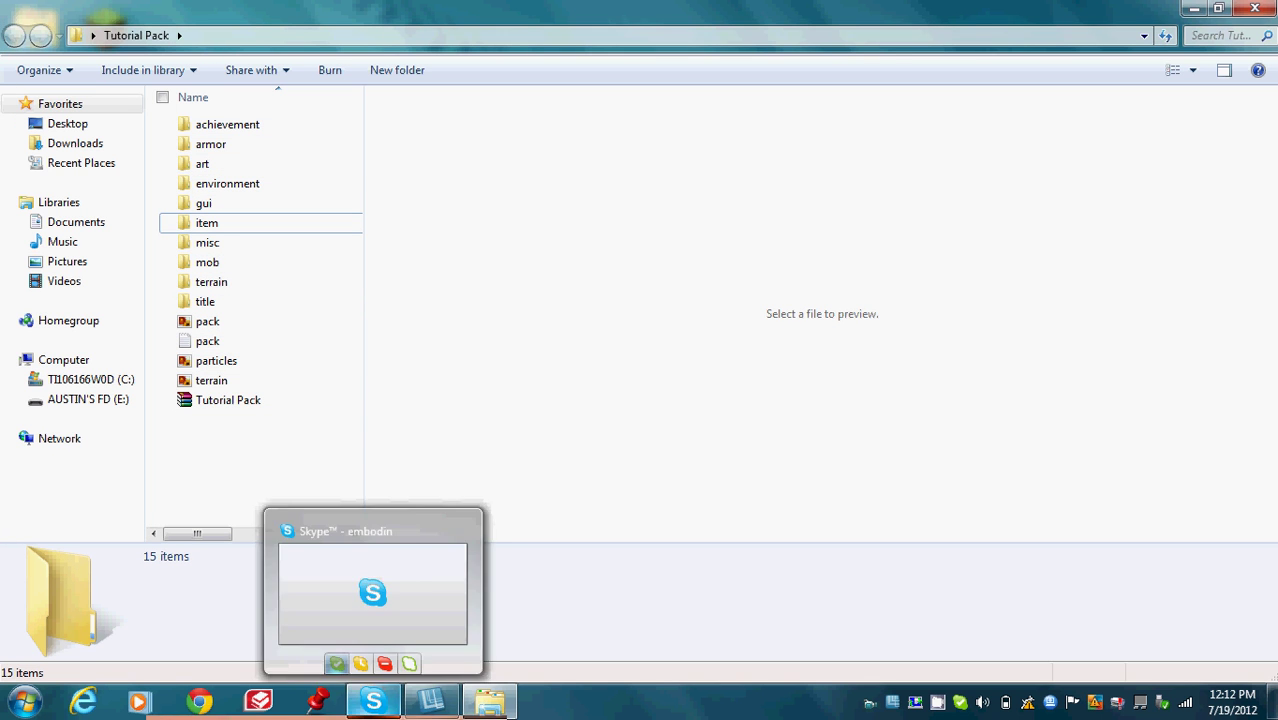
key("super")
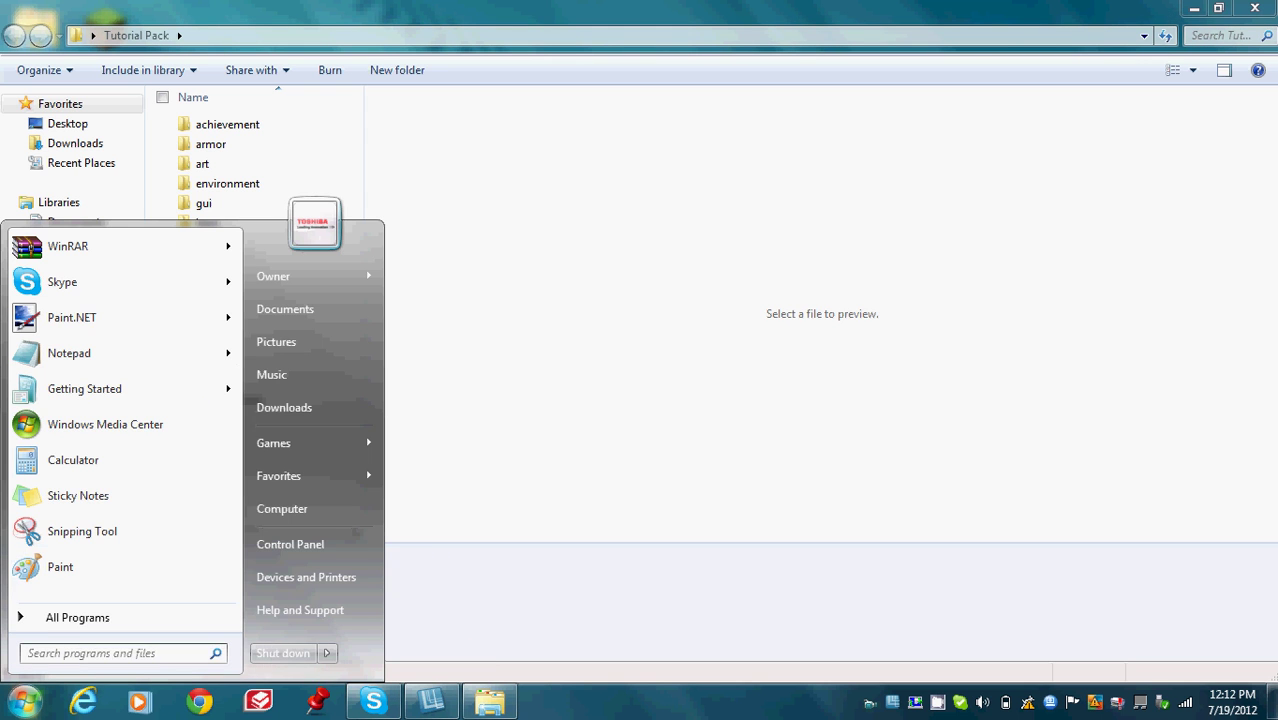
type("%appdata$")
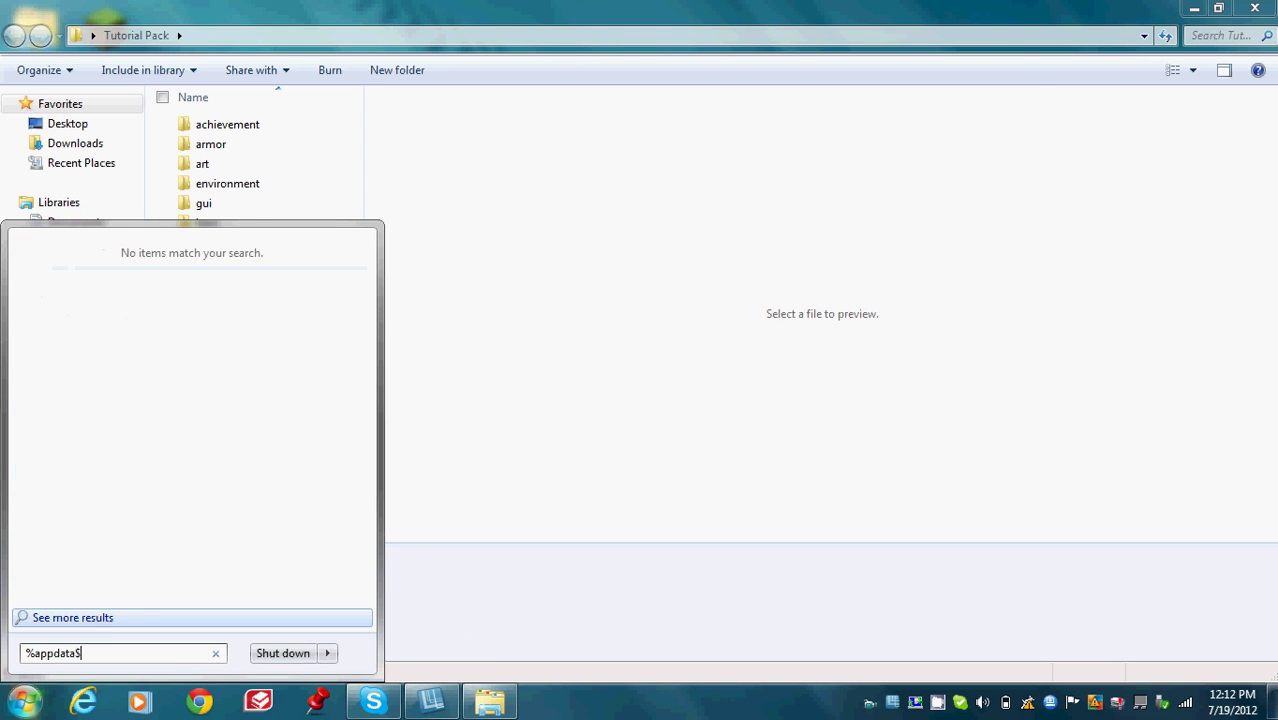
key("Return")
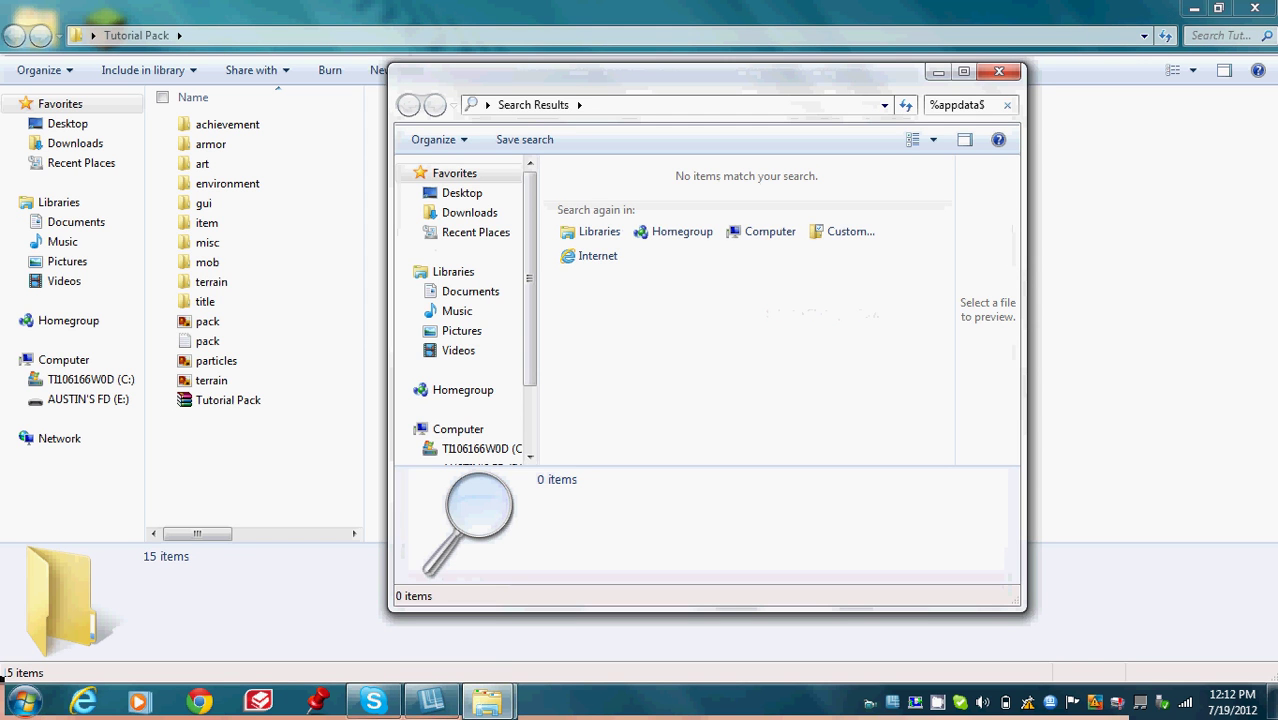
key("alt+d")
type("%appdata%")
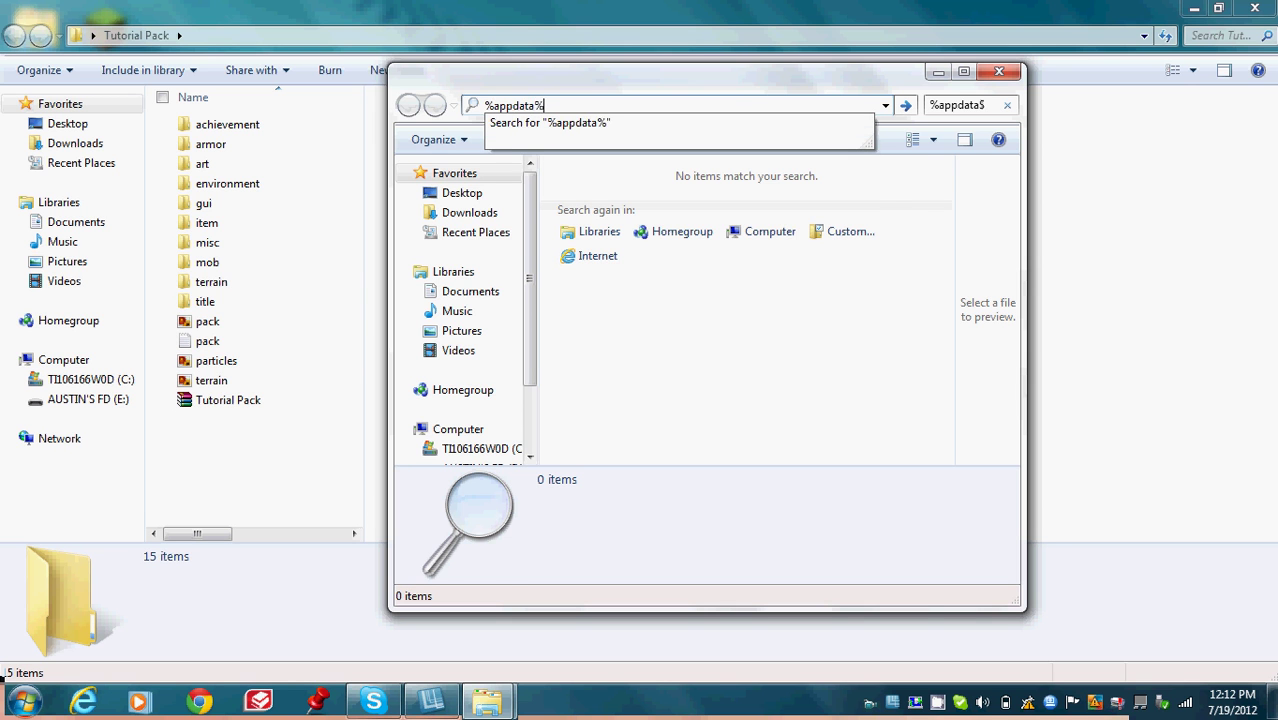
key("Return")
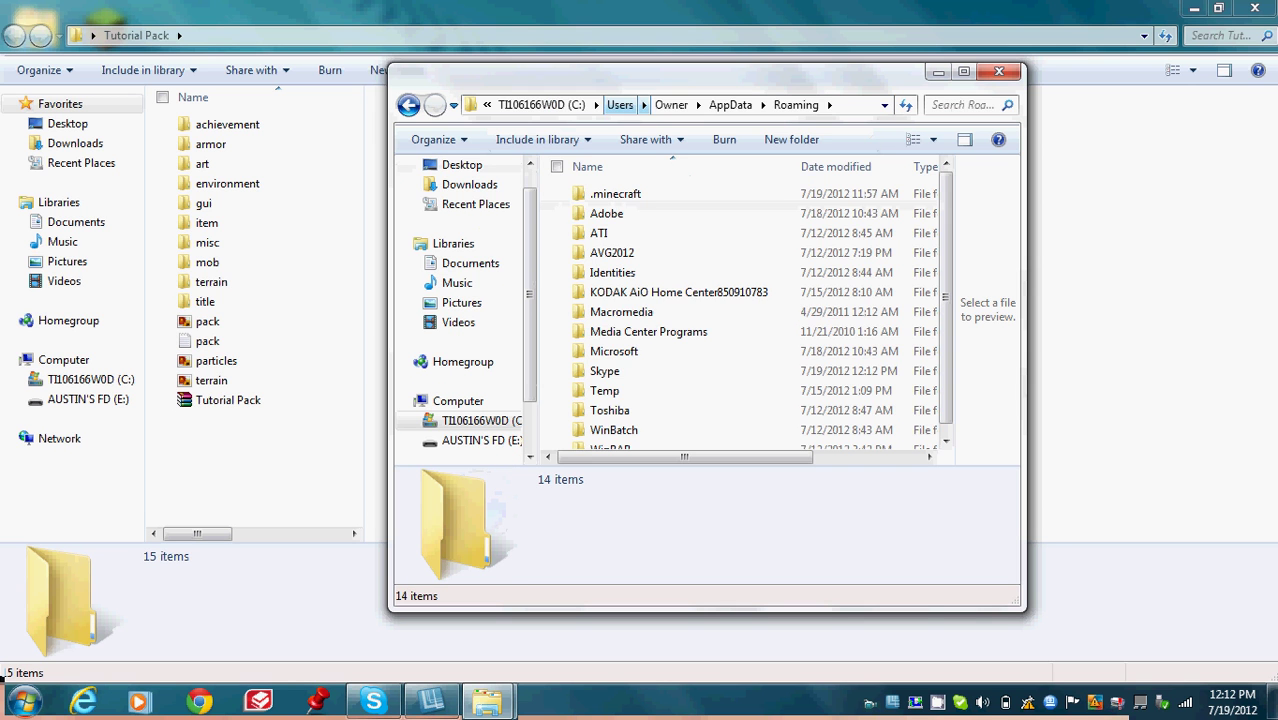
double_click(617, 193)
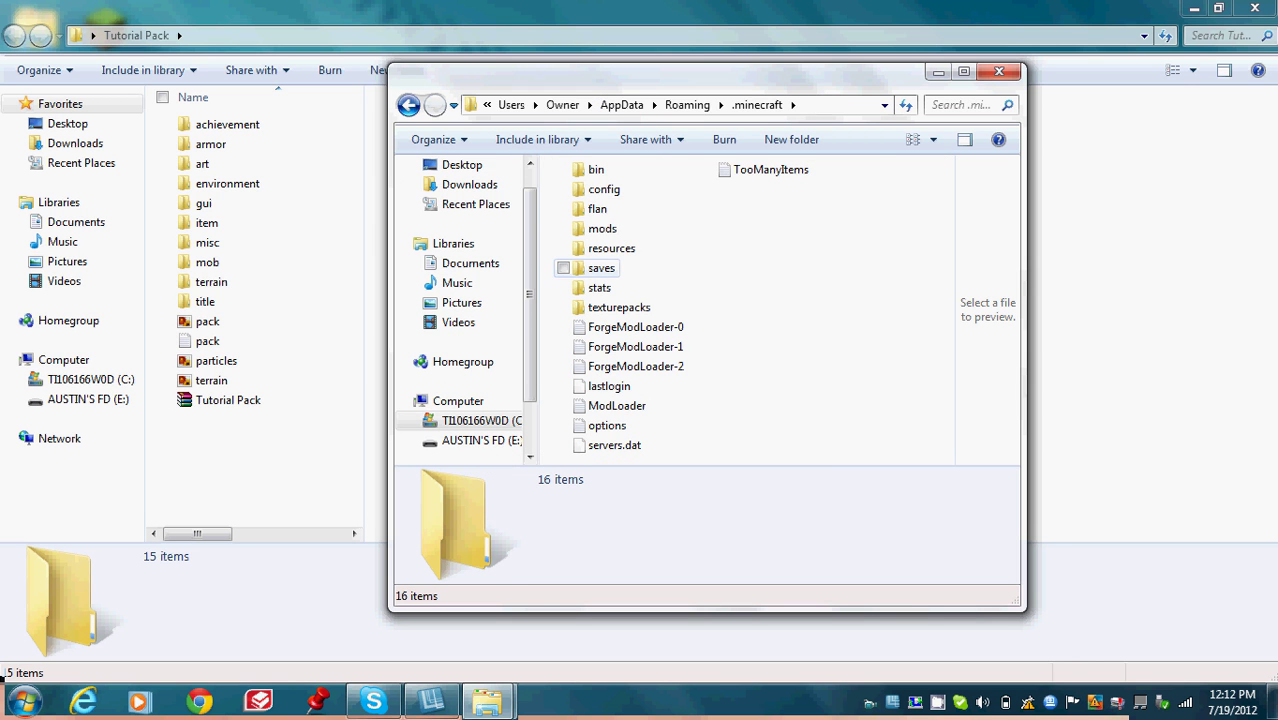
key("Return")
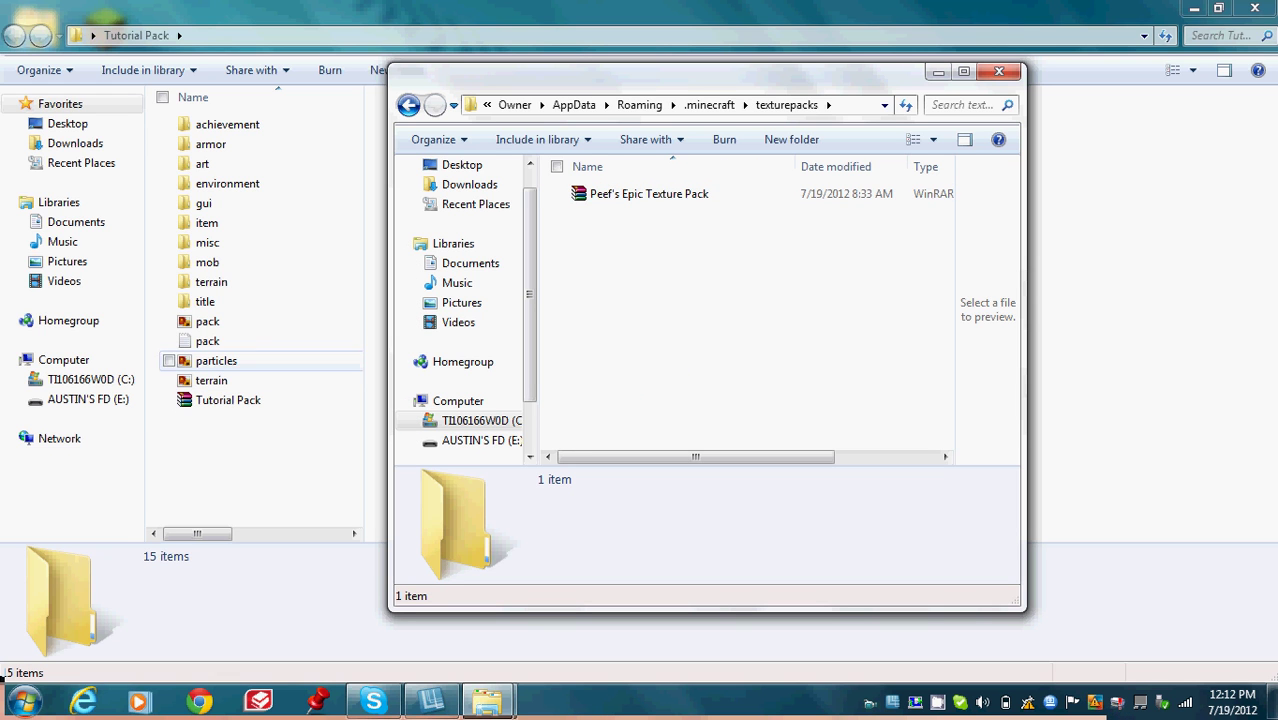
Step: Move the Tutorial Pack archive into the texturepacks folder and check its file type and size
left_click_drag(228, 400, 652, 300)
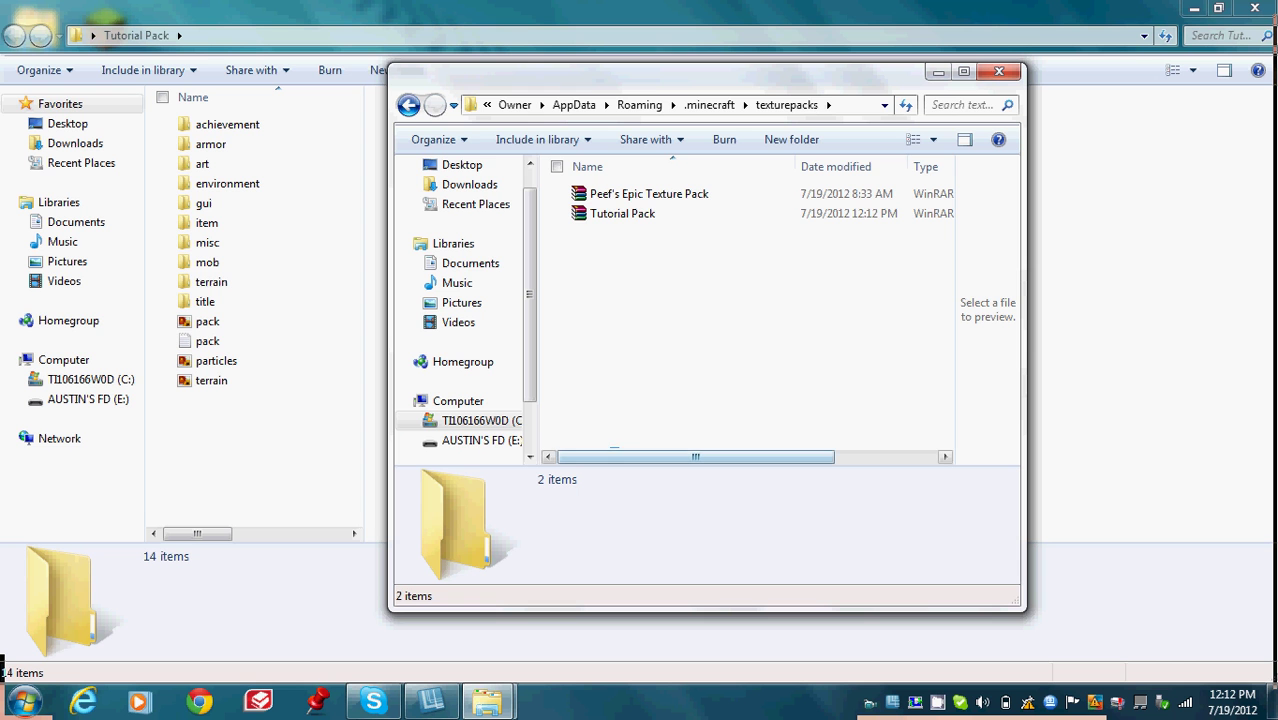
left_click_drag(696, 457, 798, 457)
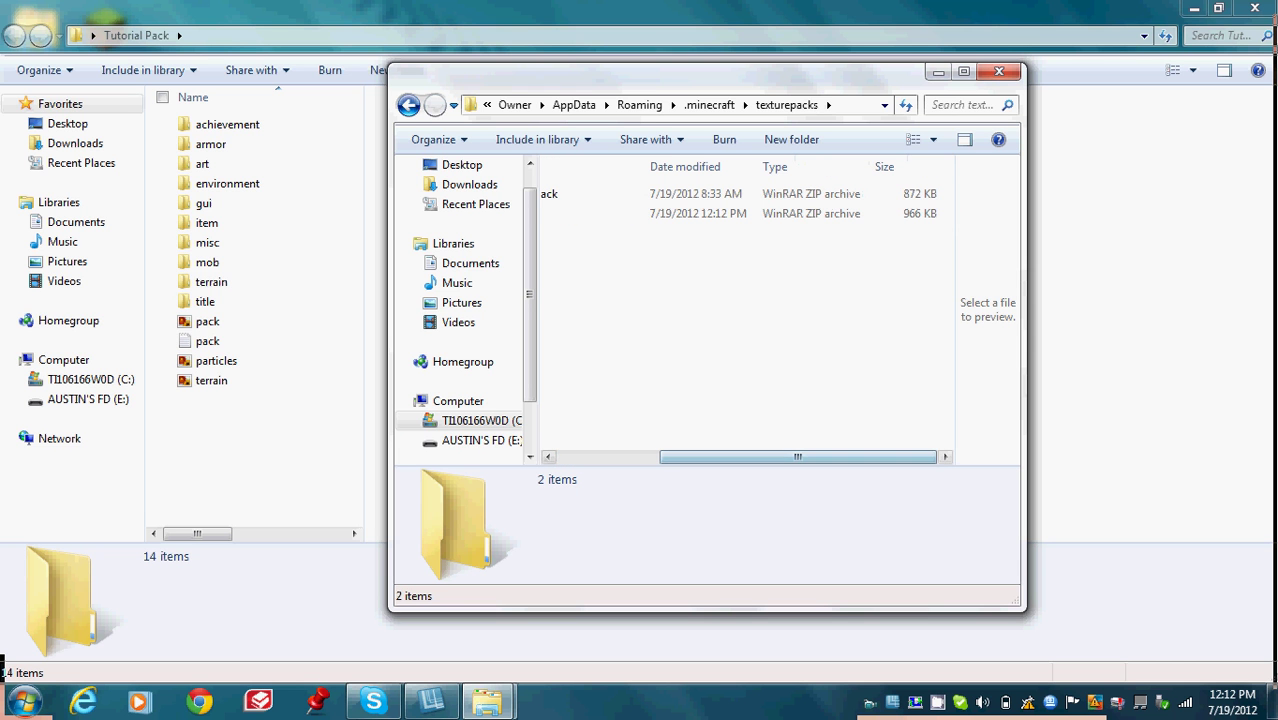
Step: Launch Minecraft from the desktop and log in with the remembered account
left_click(1273, 702)
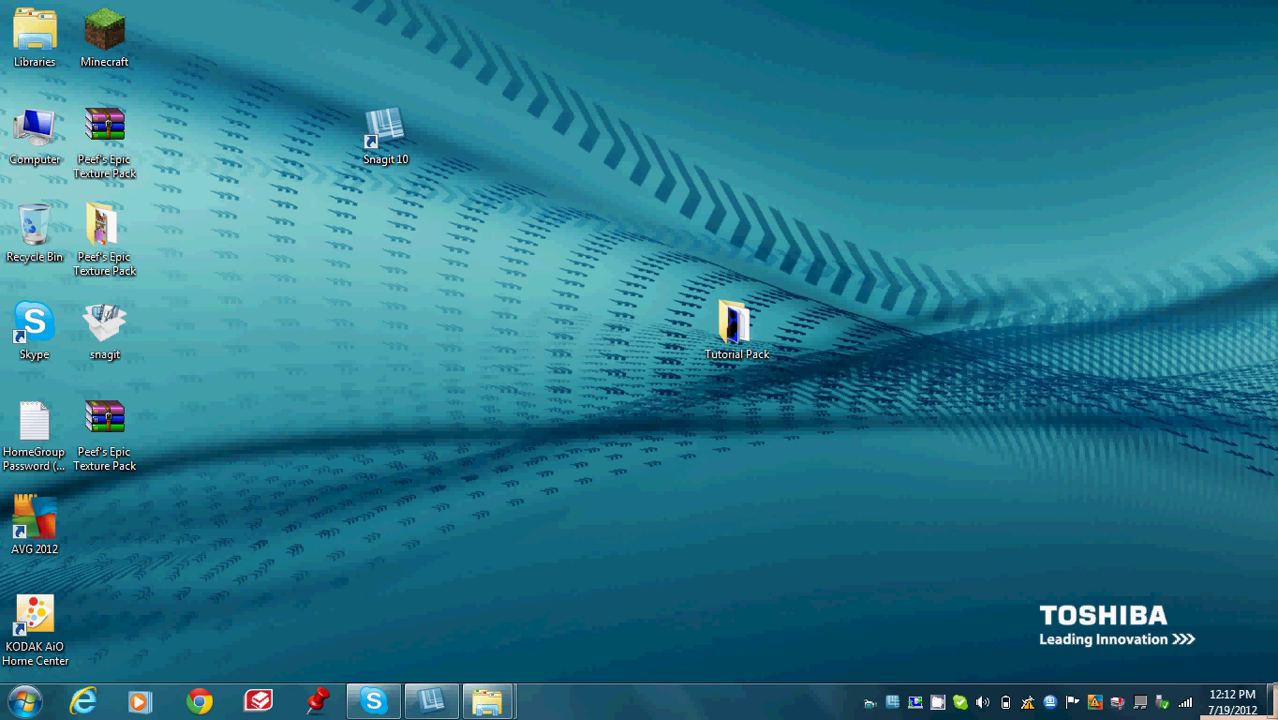
double_click(105, 34)
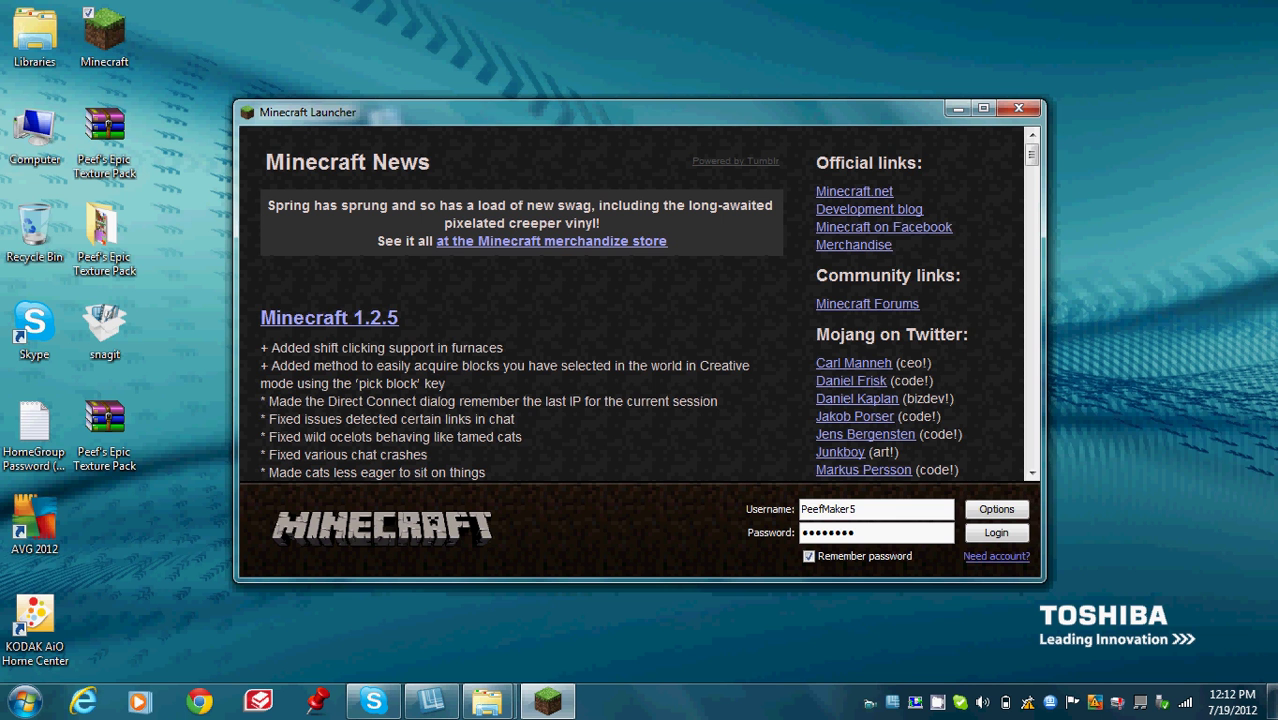
key("Return")
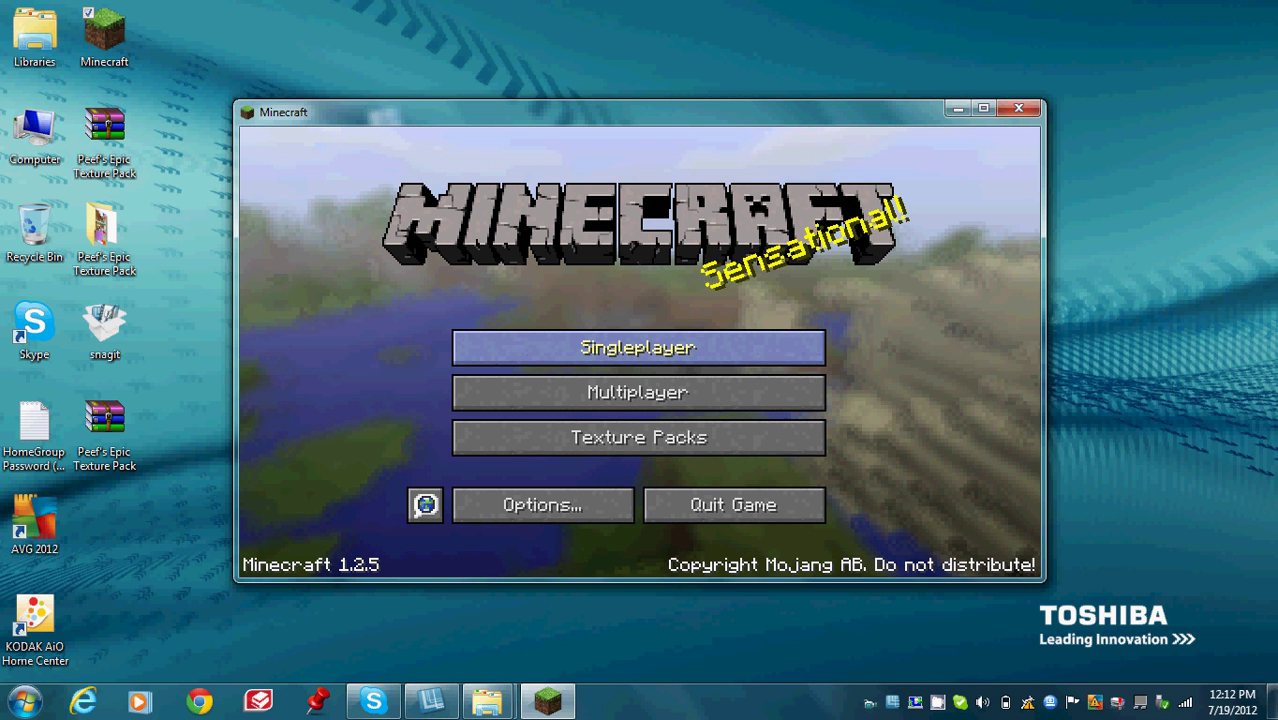
left_click(638, 347)
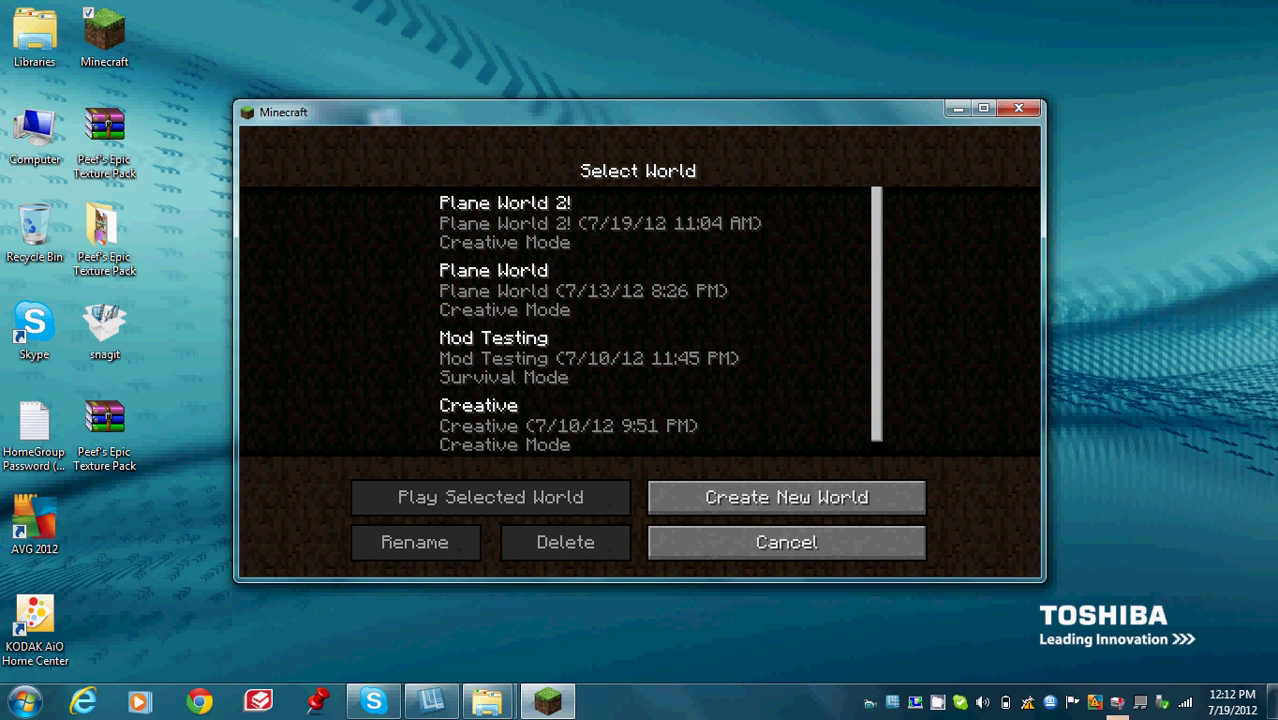
double_click(600, 223)
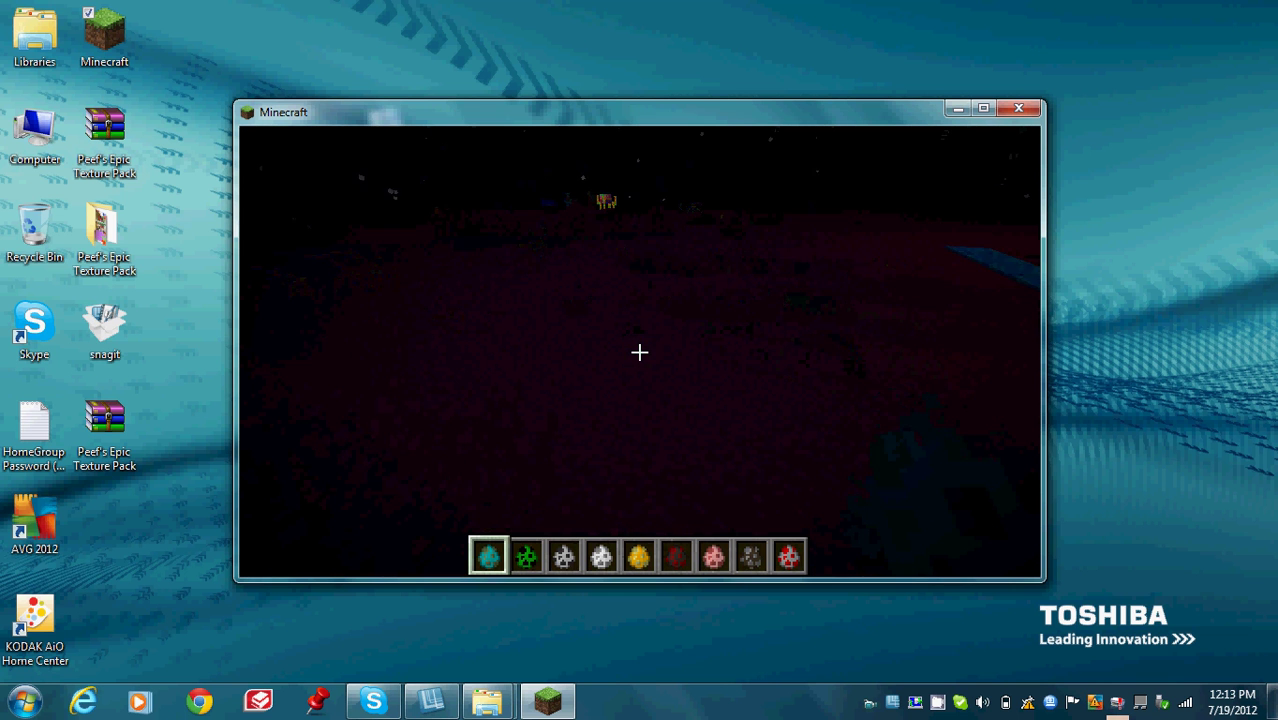
key("Escape")
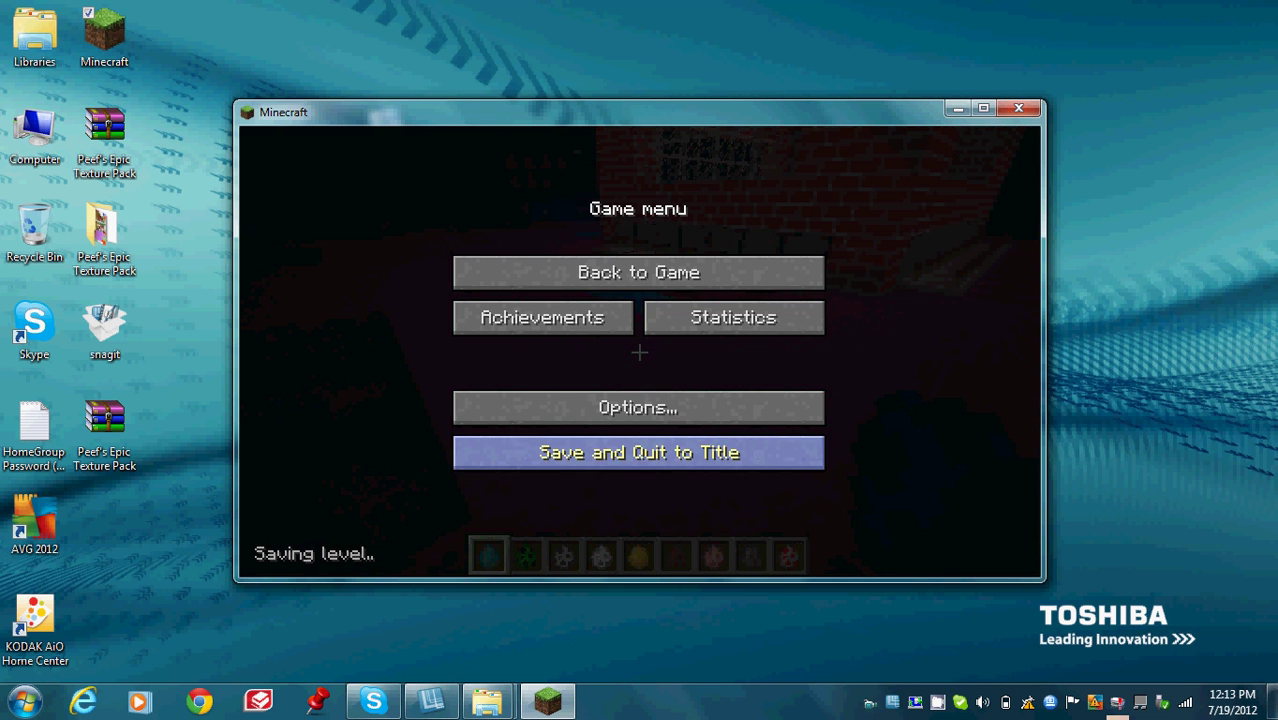
left_click(639, 452)
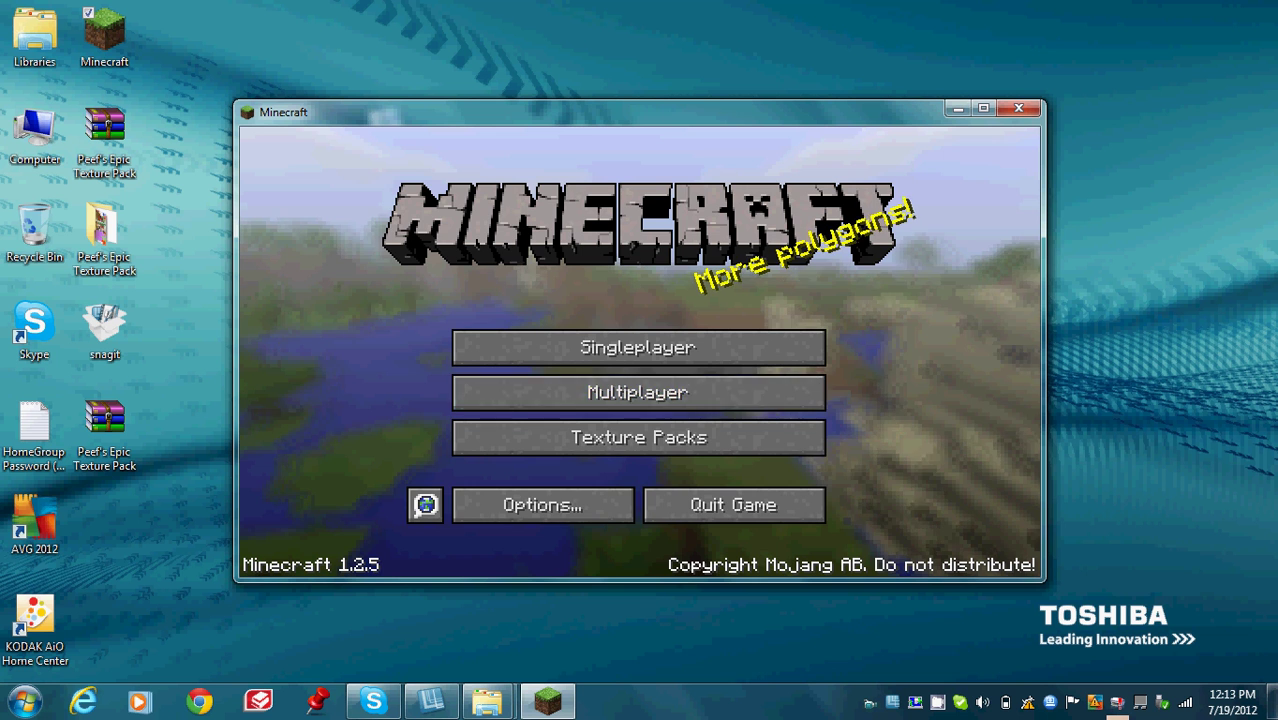
Step: Choose Tutorial Pack.zip as the active Minecraft texture pack
left_click(639, 437)
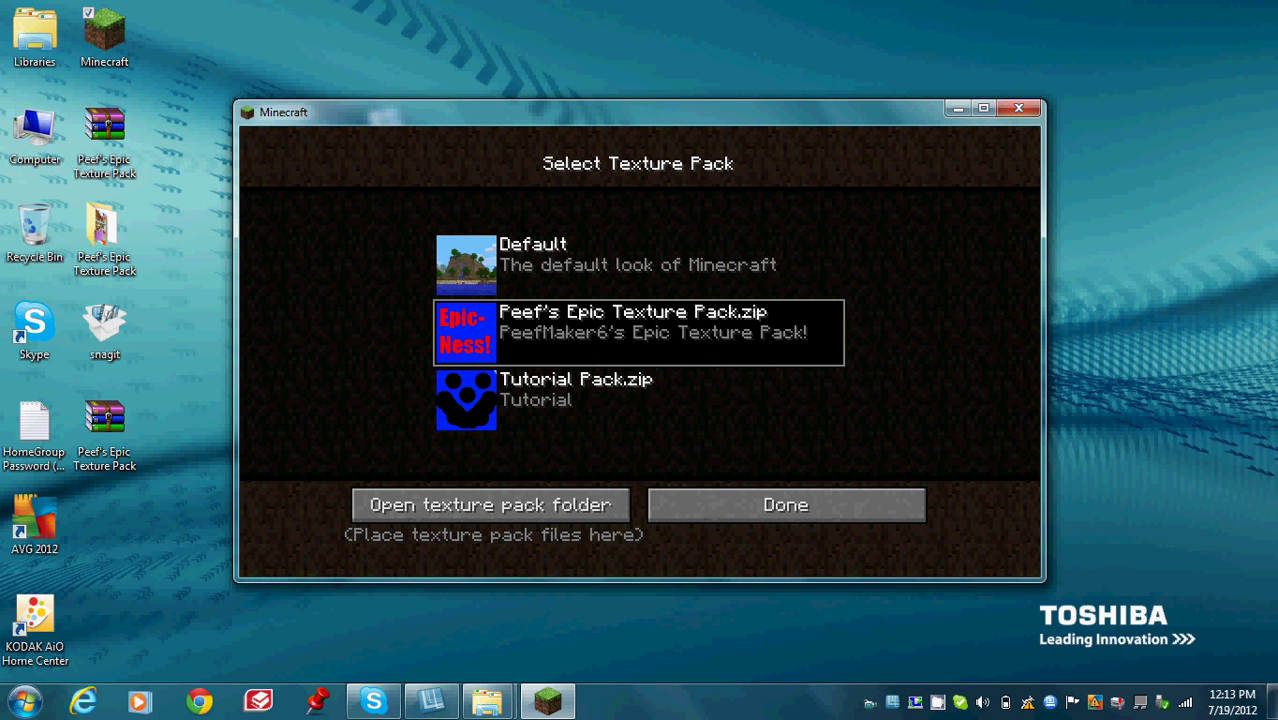
left_click(639, 401)
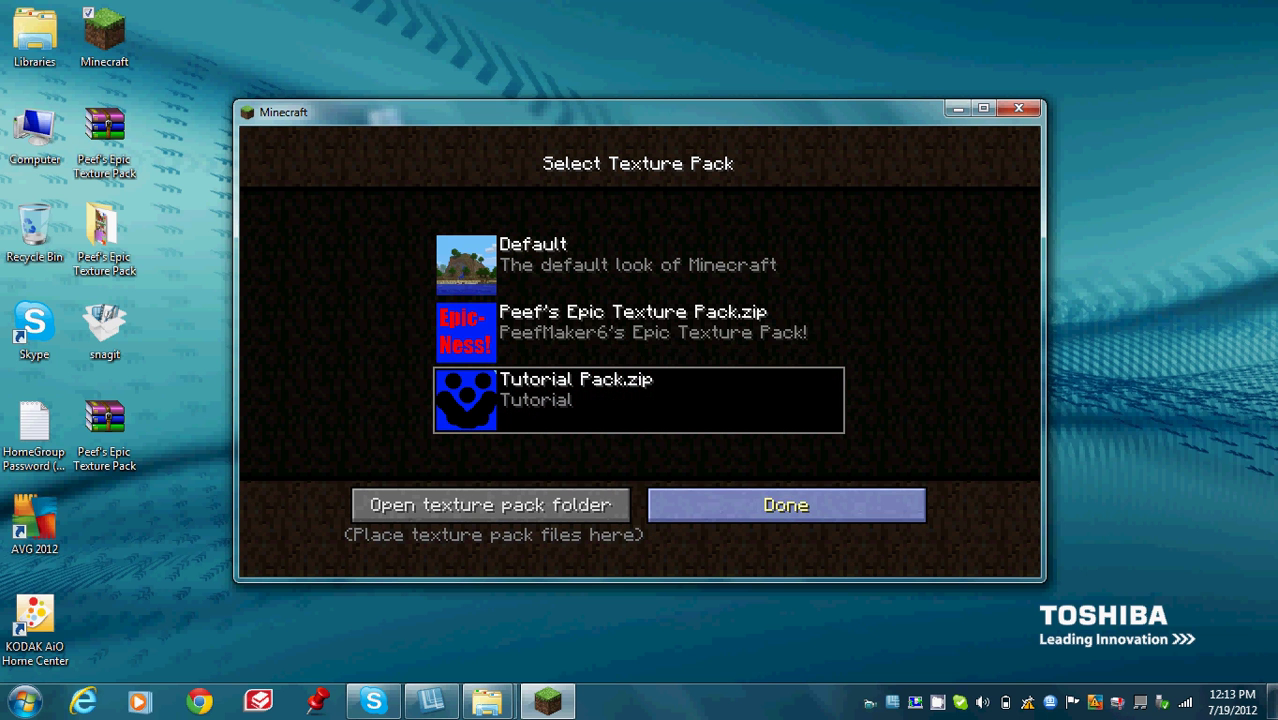
left_click(786, 505)
Step: Load the world Plane World 2! and walk across the grass near the brick building
left_click(639, 345)
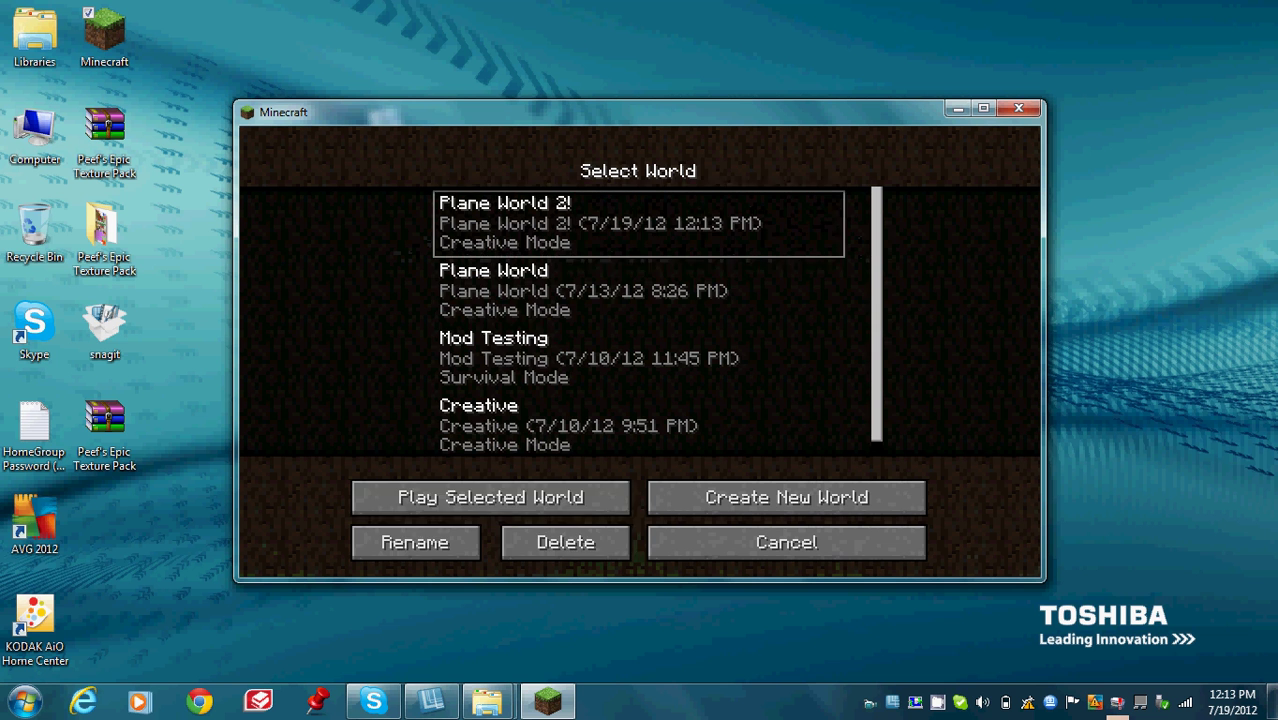
left_click(490, 496)
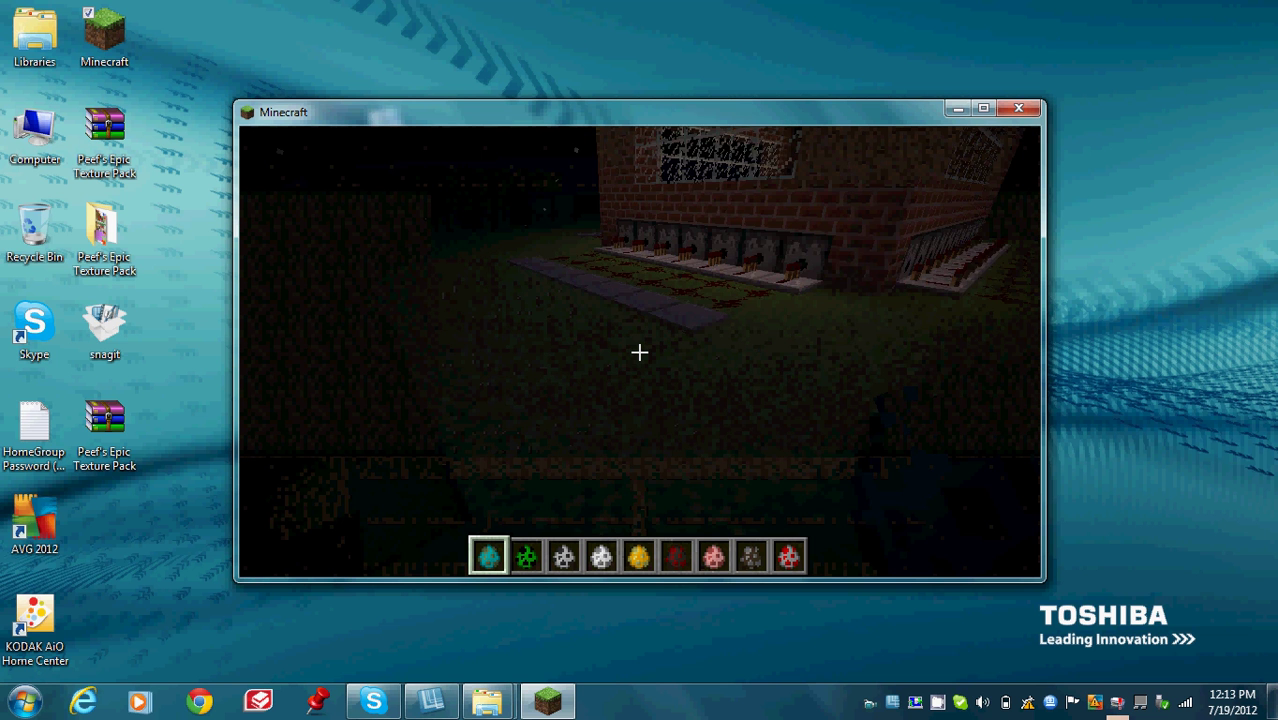
key("w")
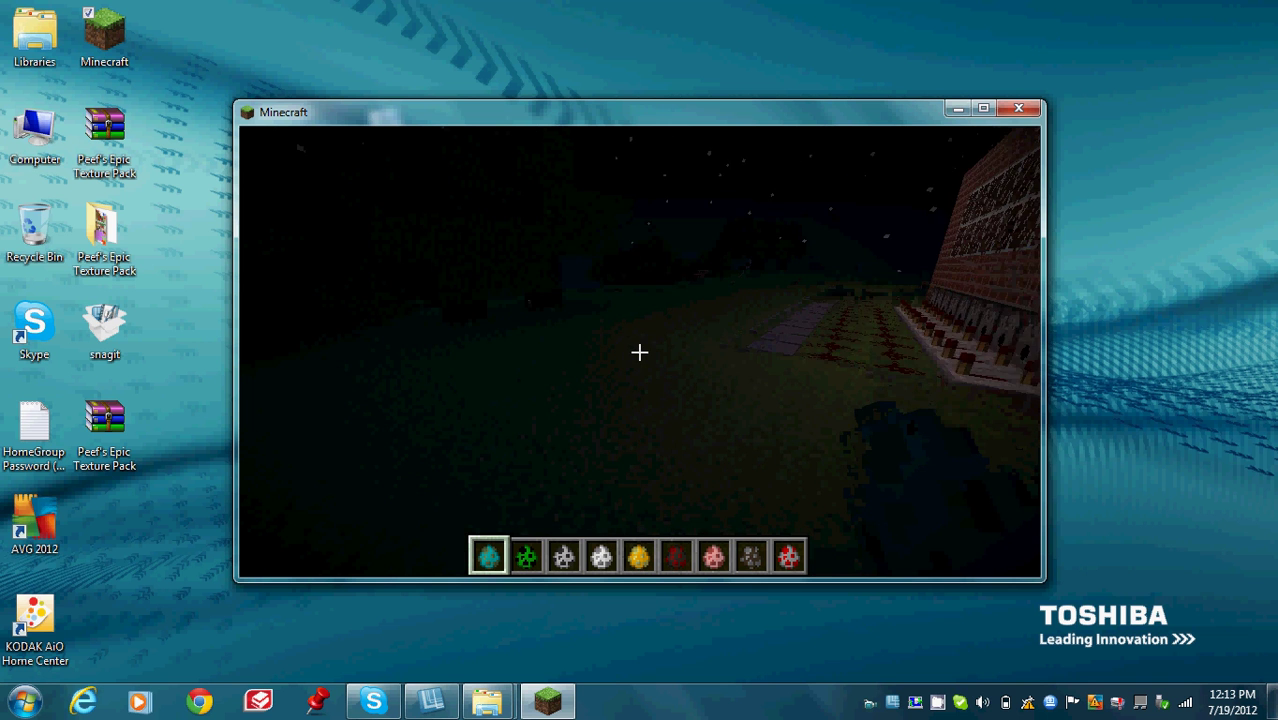
Step: Empty the hotbar by discarding the spawn eggs from all nine slots one after another
right_click(639, 352)
scroll(639, 352, "down", 1)
right_click(639, 352)
scroll(639, 352, "down", 1)
right_click(639, 352)
scroll(639, 352, "down", 1)
right_click(639, 352)
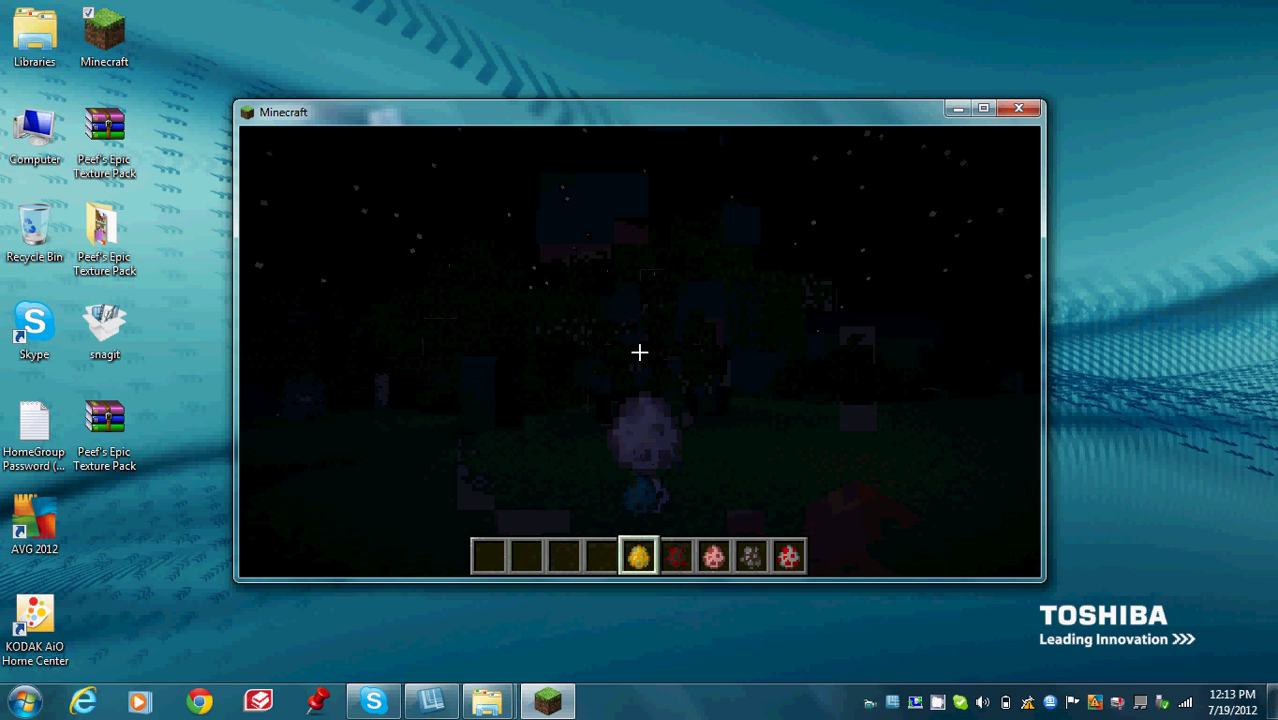
scroll(639, 352, "down", 2)
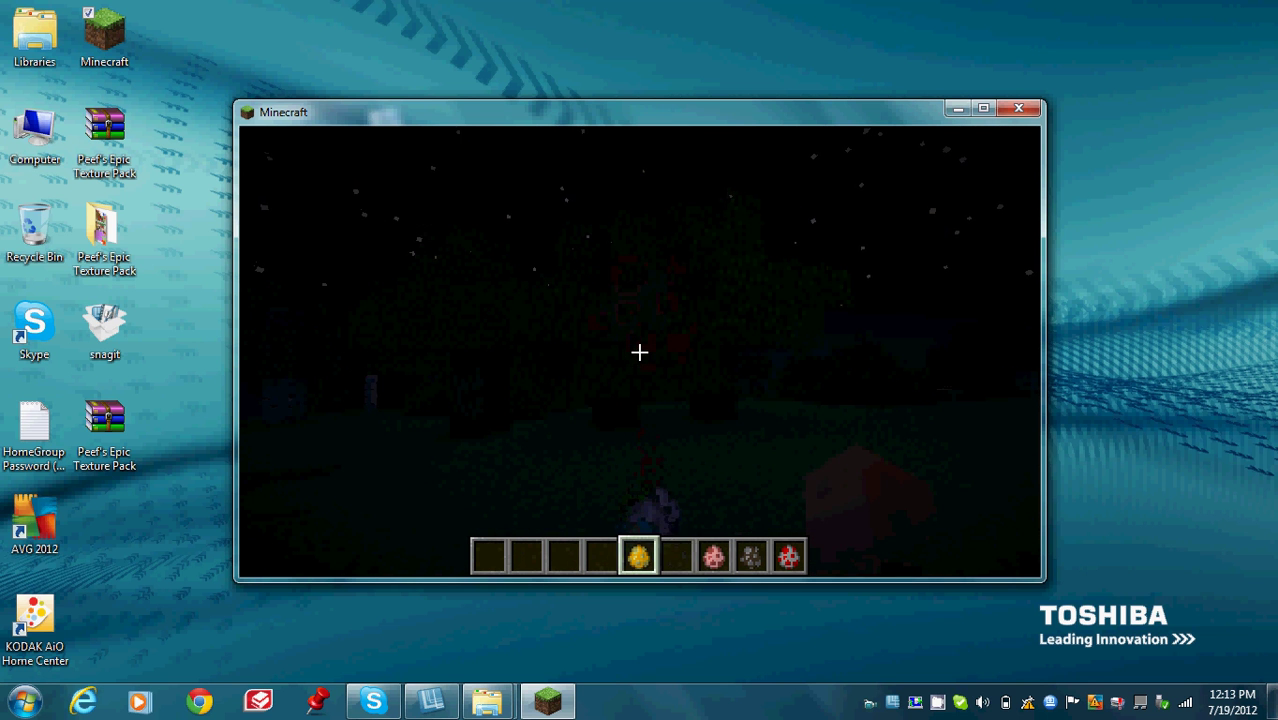
right_click(639, 352)
scroll(639, 352, "down", 2)
right_click(639, 352)
scroll(639, 352, "down", 1)
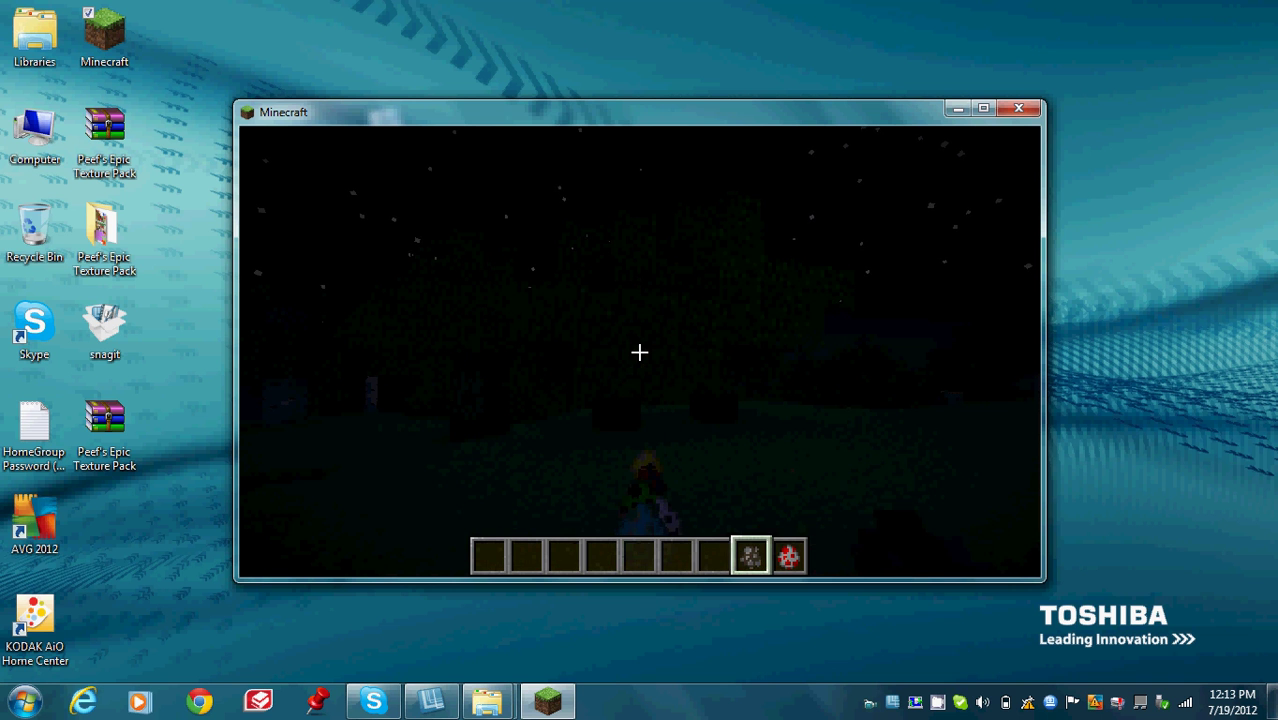
right_click(639, 352)
scroll(639, 352, "down", 1)
right_click(639, 352)
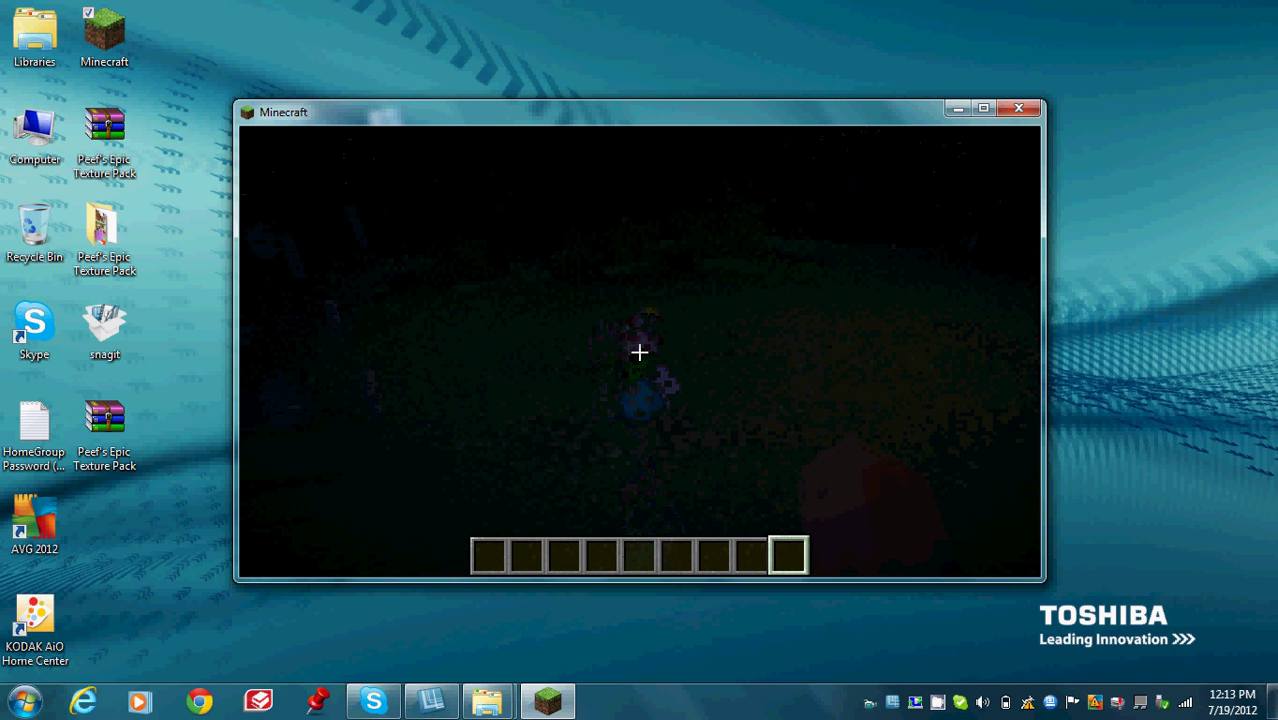
Step: Put a Diamond Sword from the creative item list into the first hotbar slot
key("e")
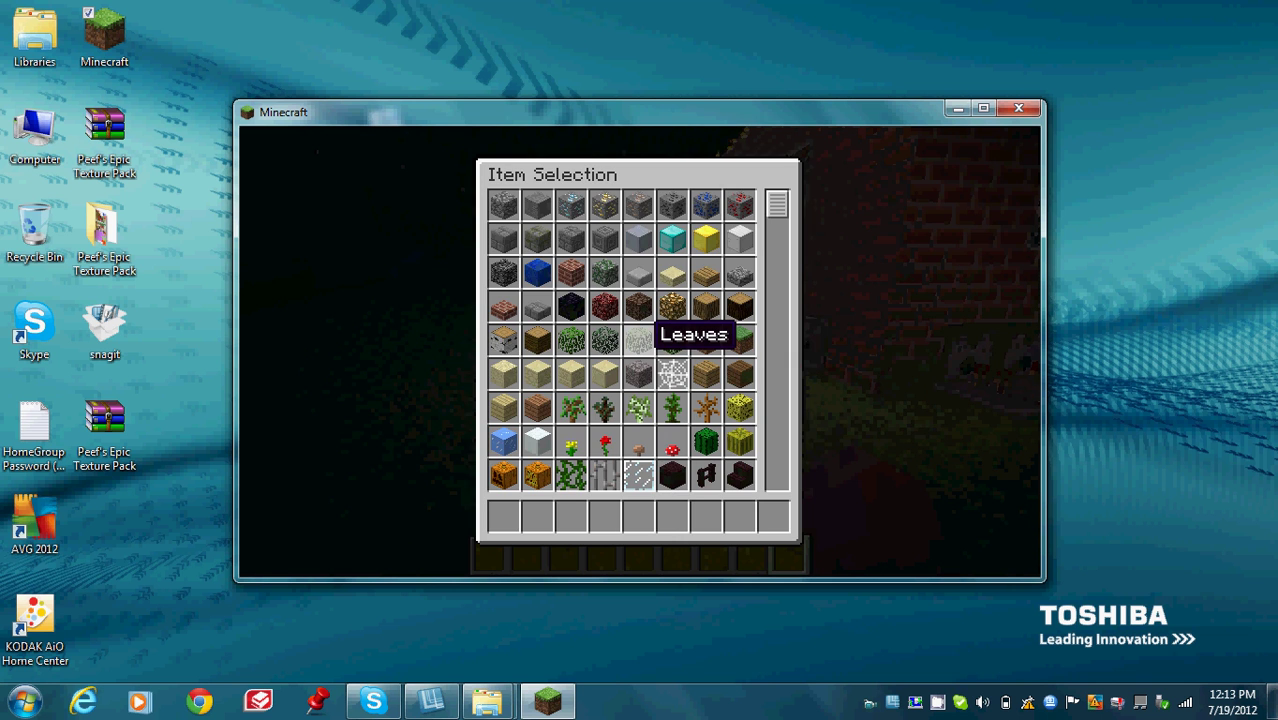
scroll(639, 341, "down", 5)
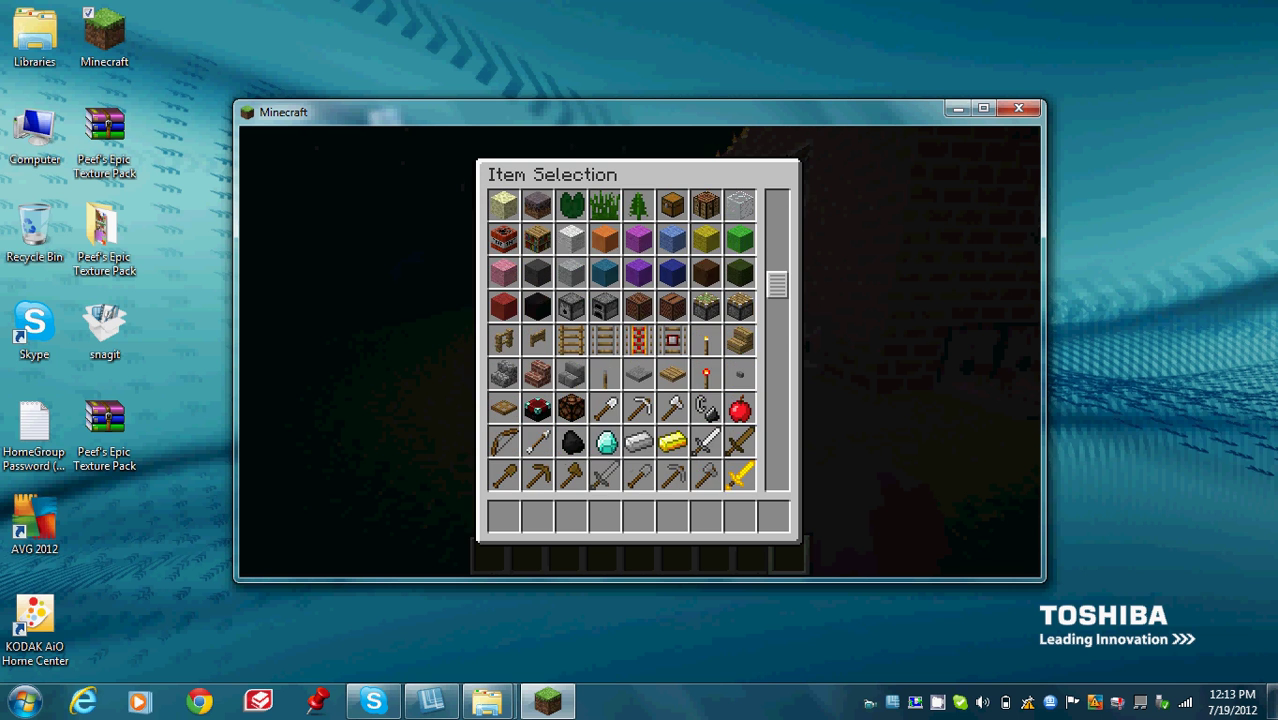
scroll(639, 341, "down", 12)
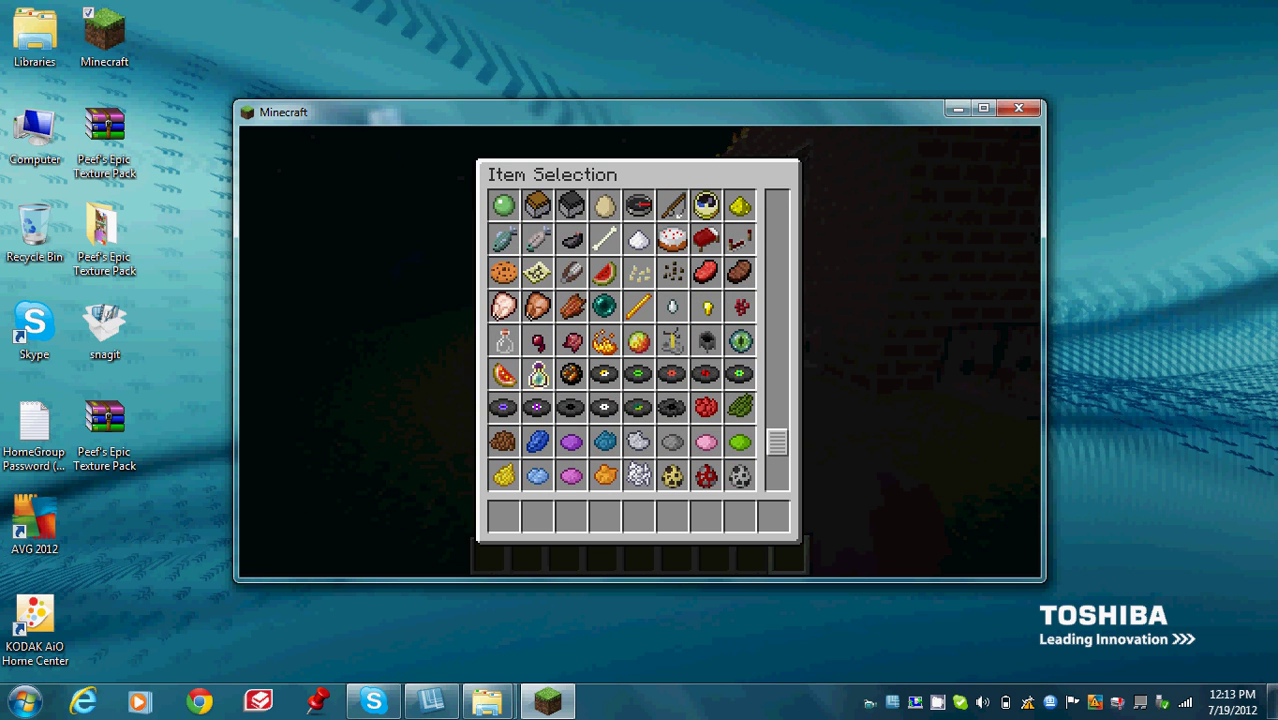
scroll(746, 300, "up", 8)
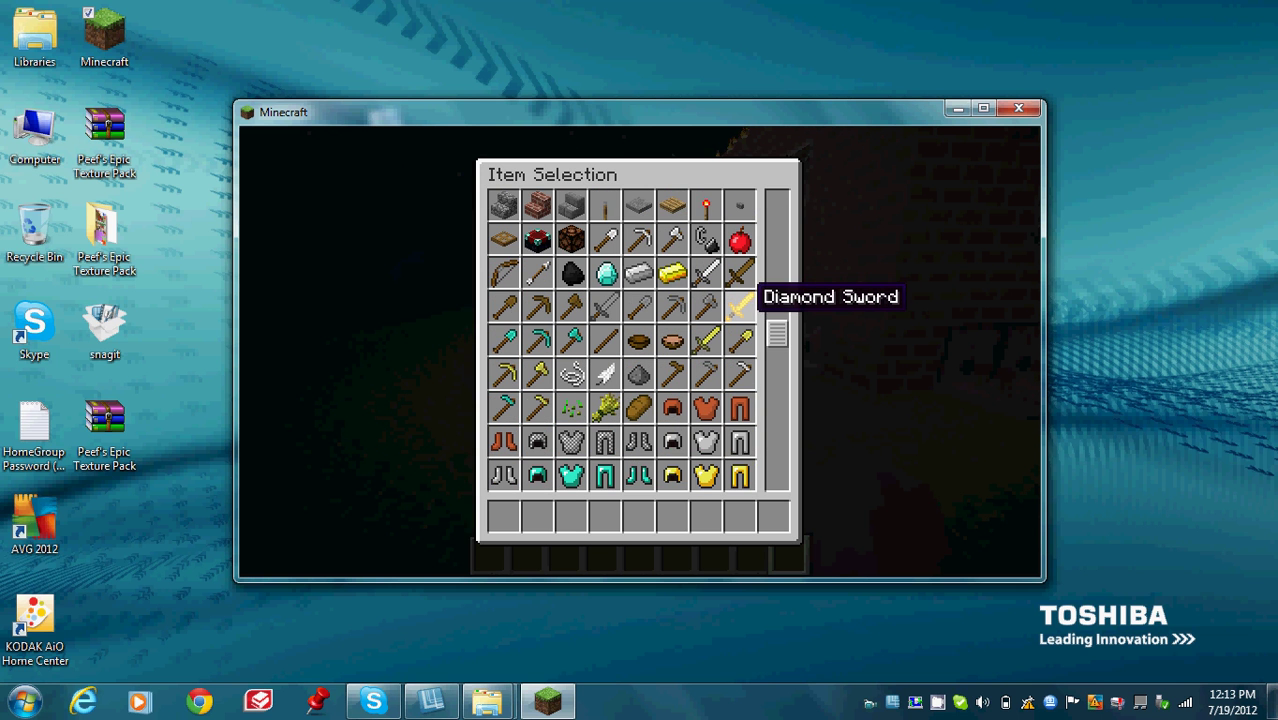
left_click(742, 304)
left_click(506, 514)
key("e")
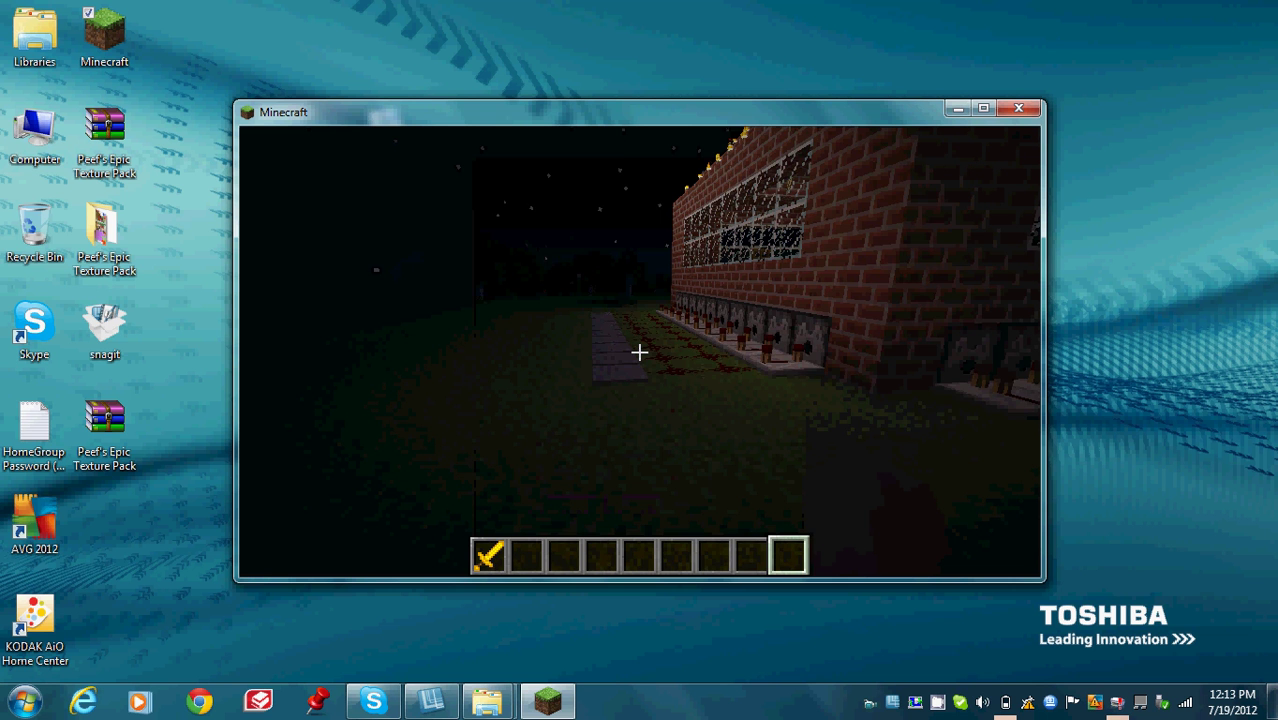
Step: Maximize the Minecraft window and return to the world
key("e")
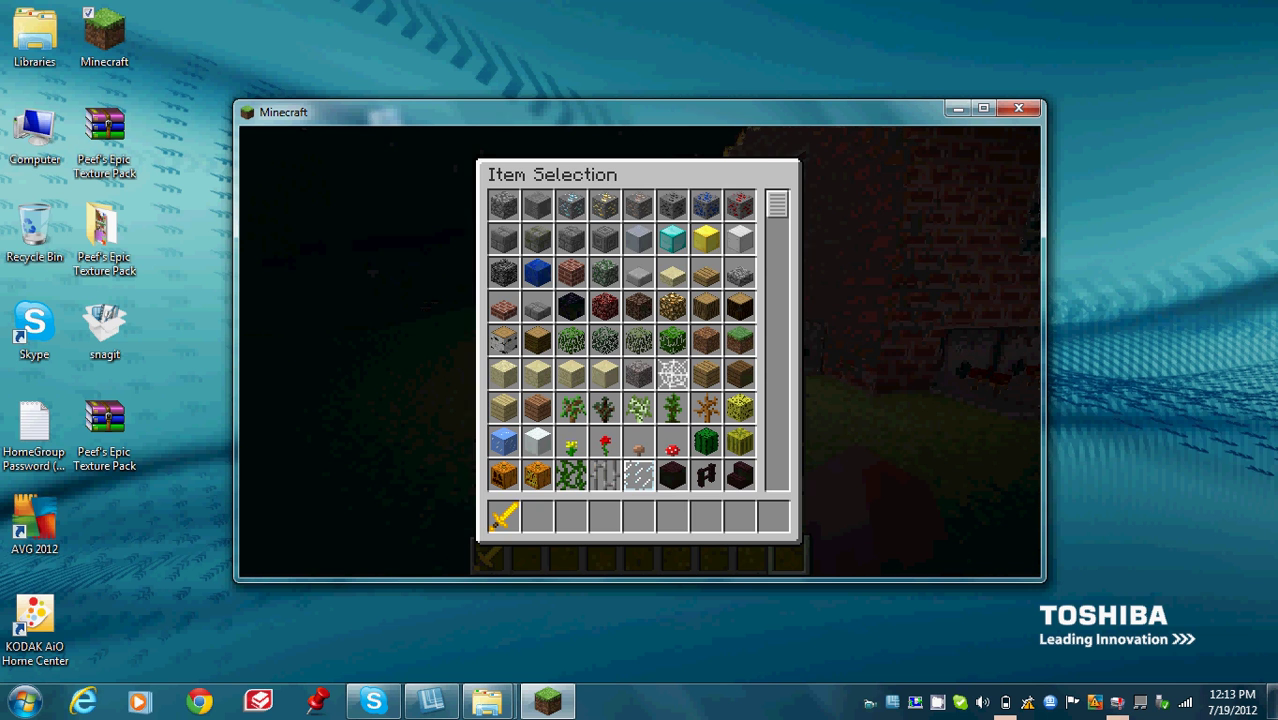
left_click(984, 108)
key("e")
Step: Equip the Diamond Sword and examine the character holding it from the third-person back and front views
key("F5")
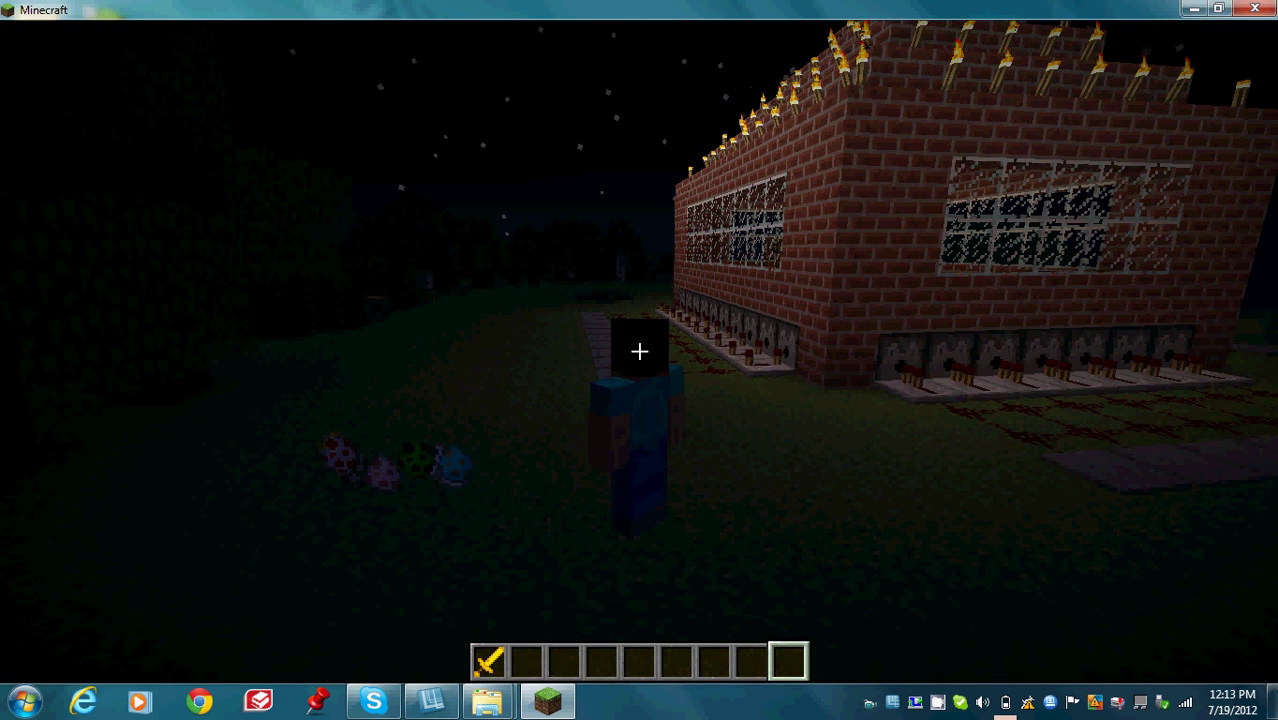
key("F5")
key("1")
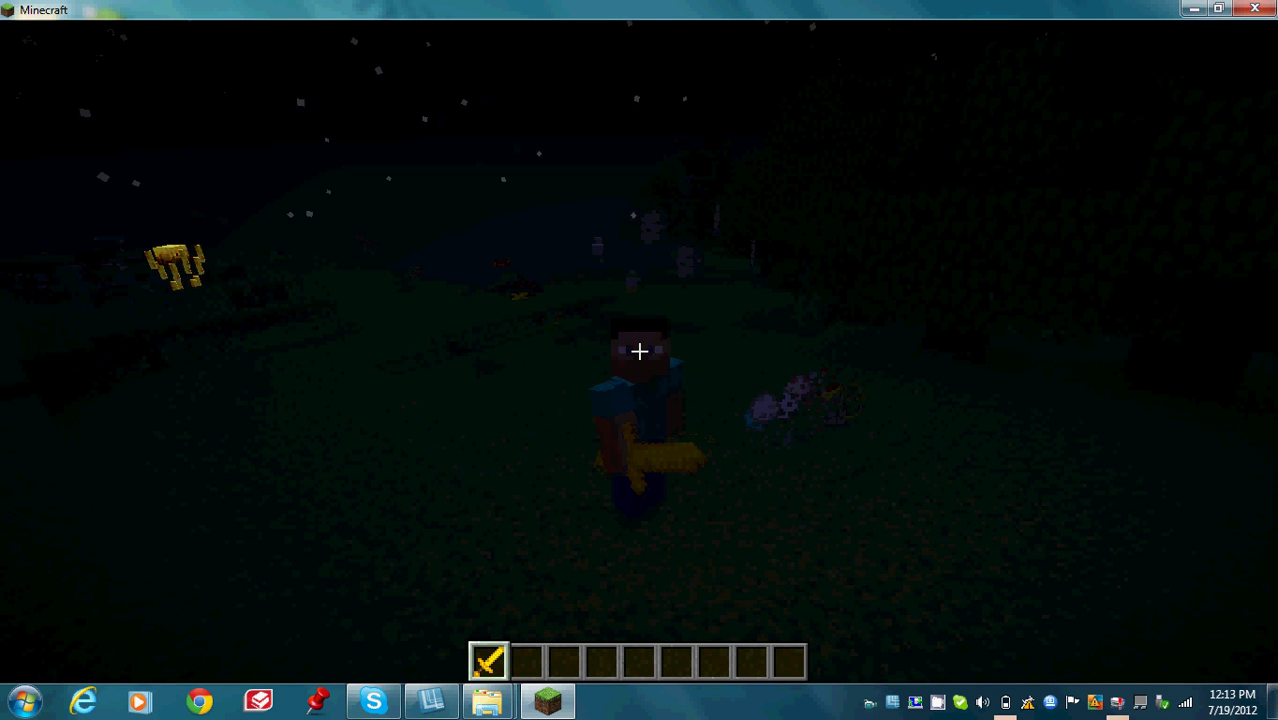
key("F5")
key("F5")
Step: Look through the creative item list to examine the textures of the blocks, tools, armor and other items
key("e")
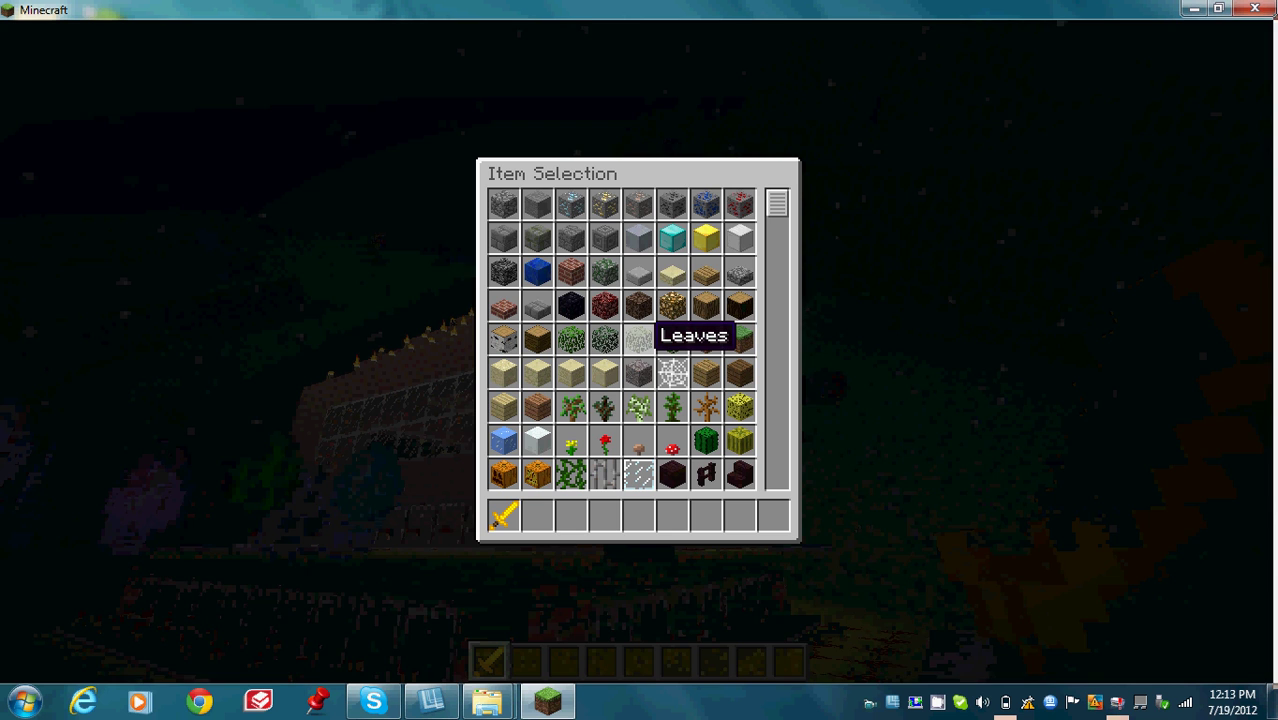
scroll(640, 338, "down", 7)
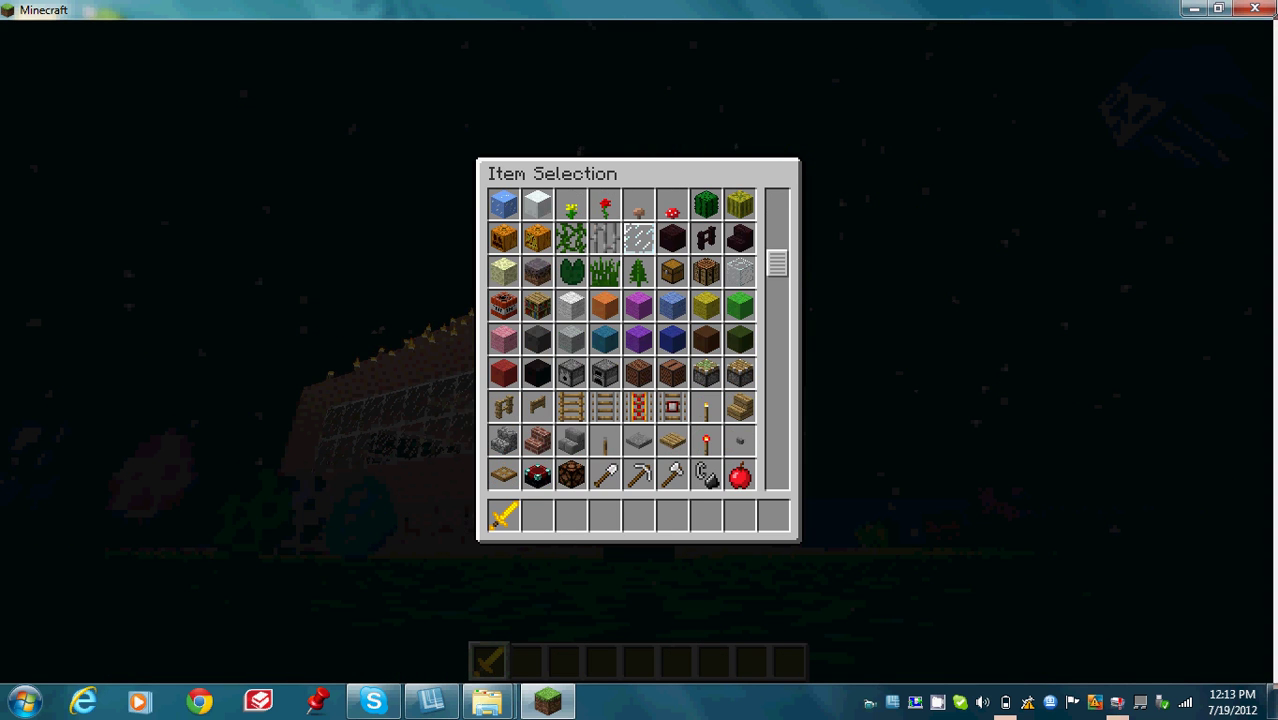
scroll(622, 338, "down", 19)
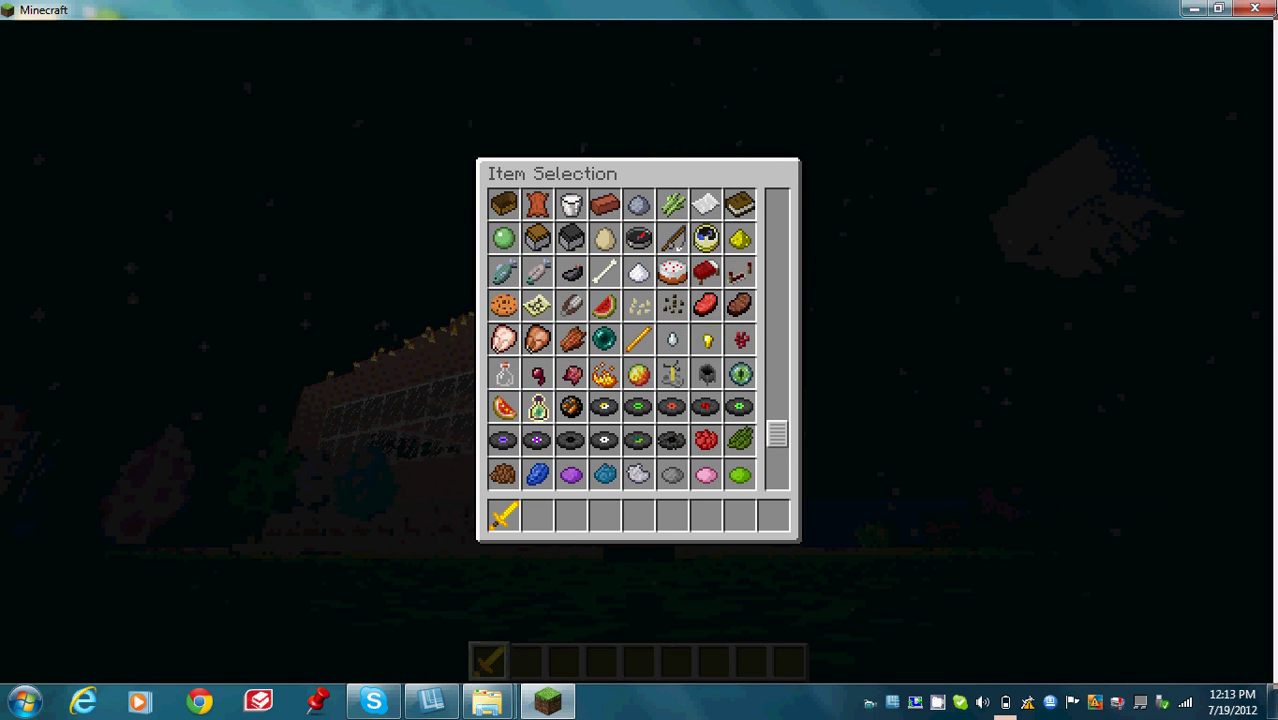
scroll(622, 338, "down", 5)
scroll(622, 338, "up", 14)
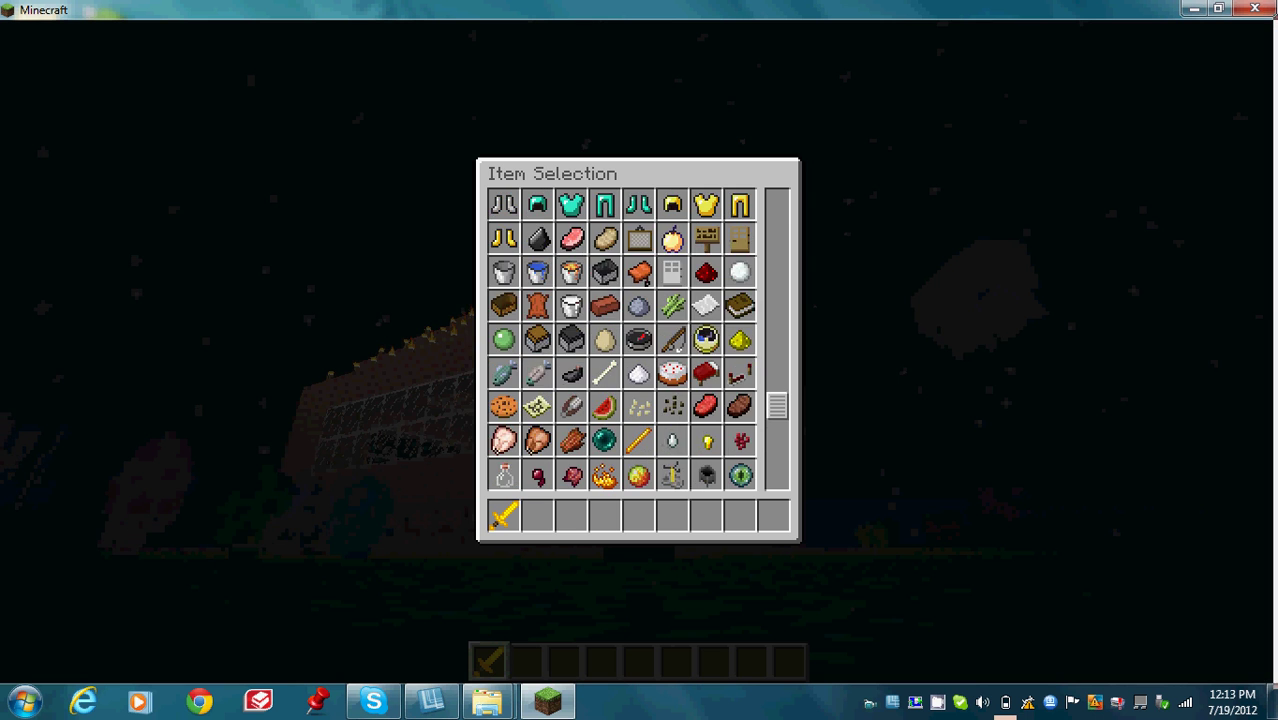
scroll(622, 338, "up", 14)
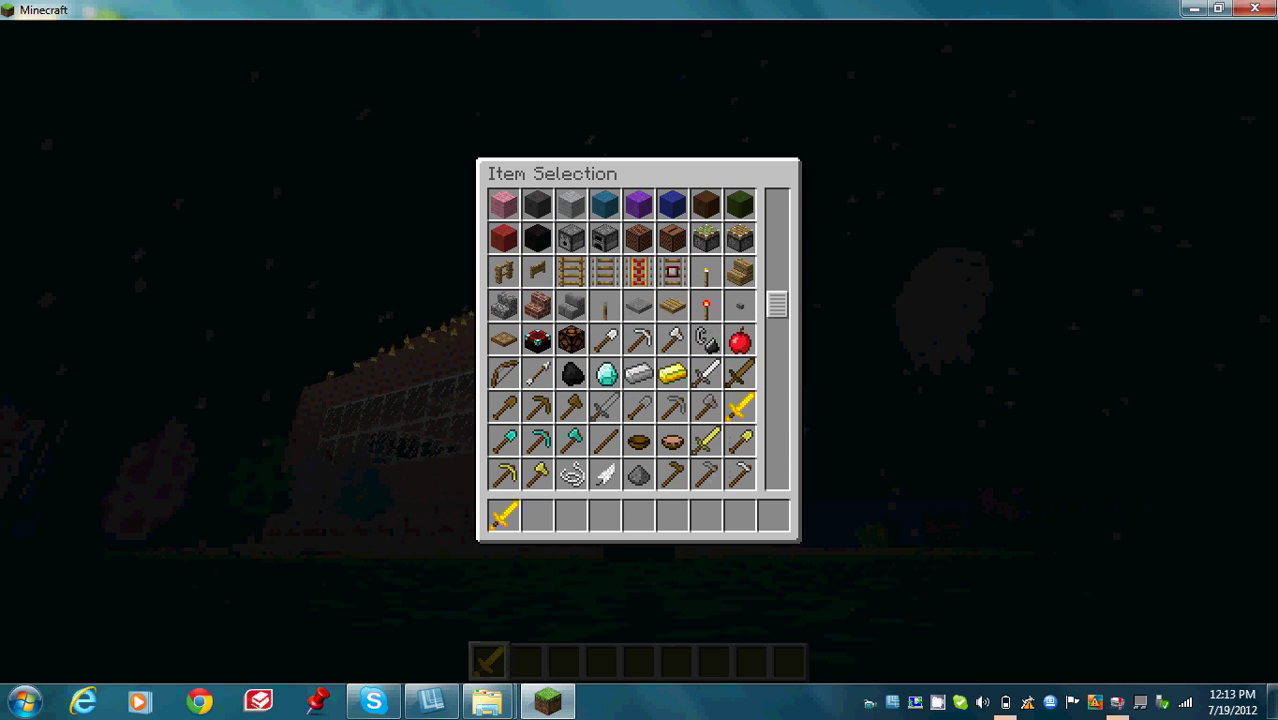
scroll(622, 338, "up", 1)
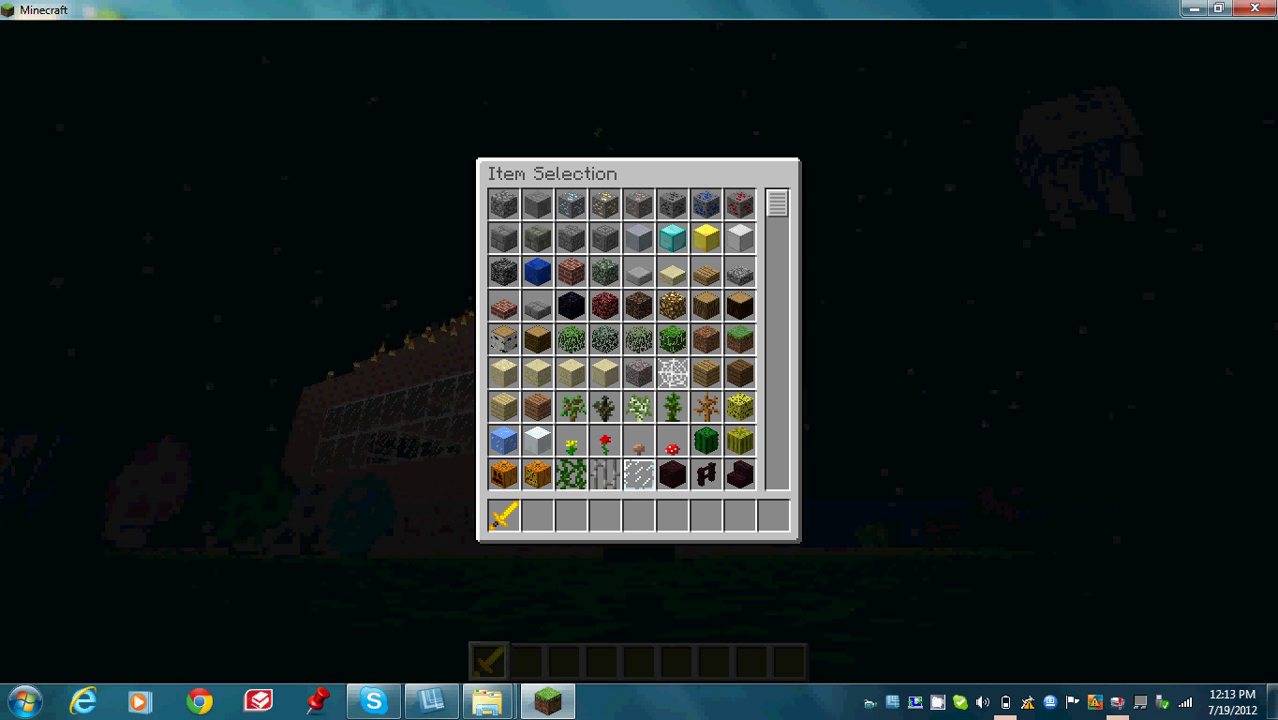
mouse_move(487, 702)
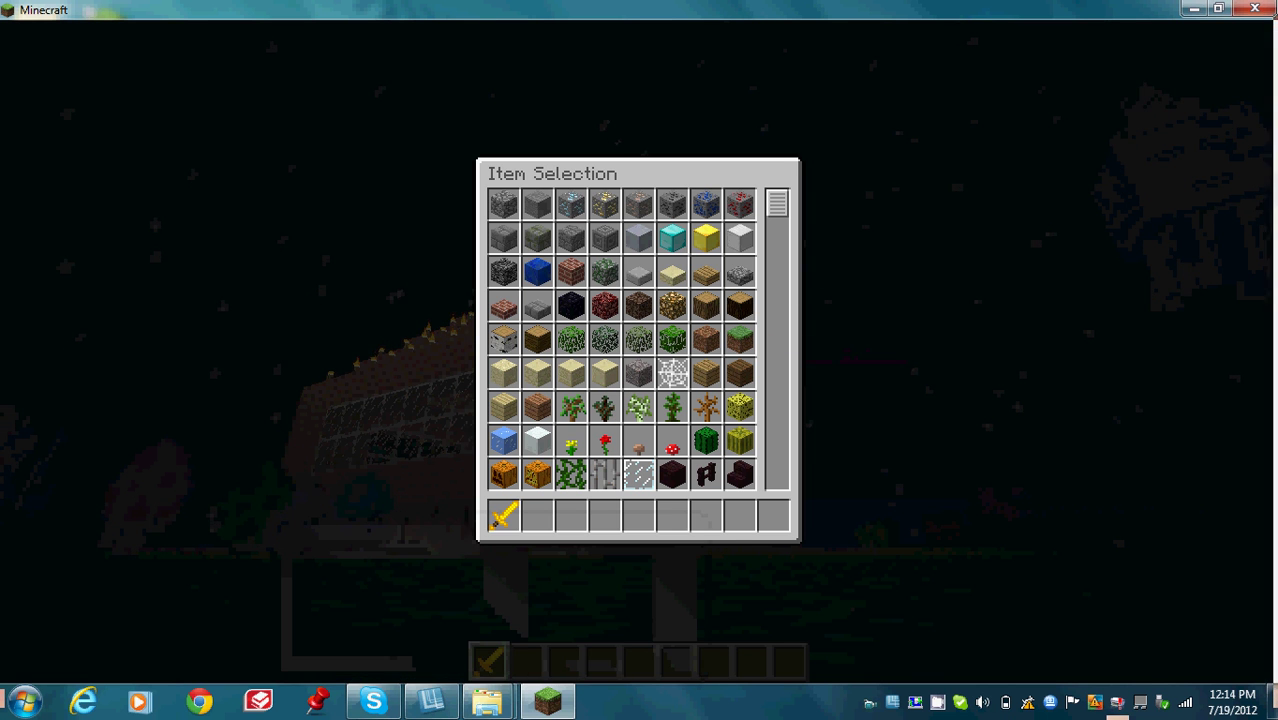
key("e")
Step: Walk around the brick building in third-person view to examine the textures and the held sword
key("w")
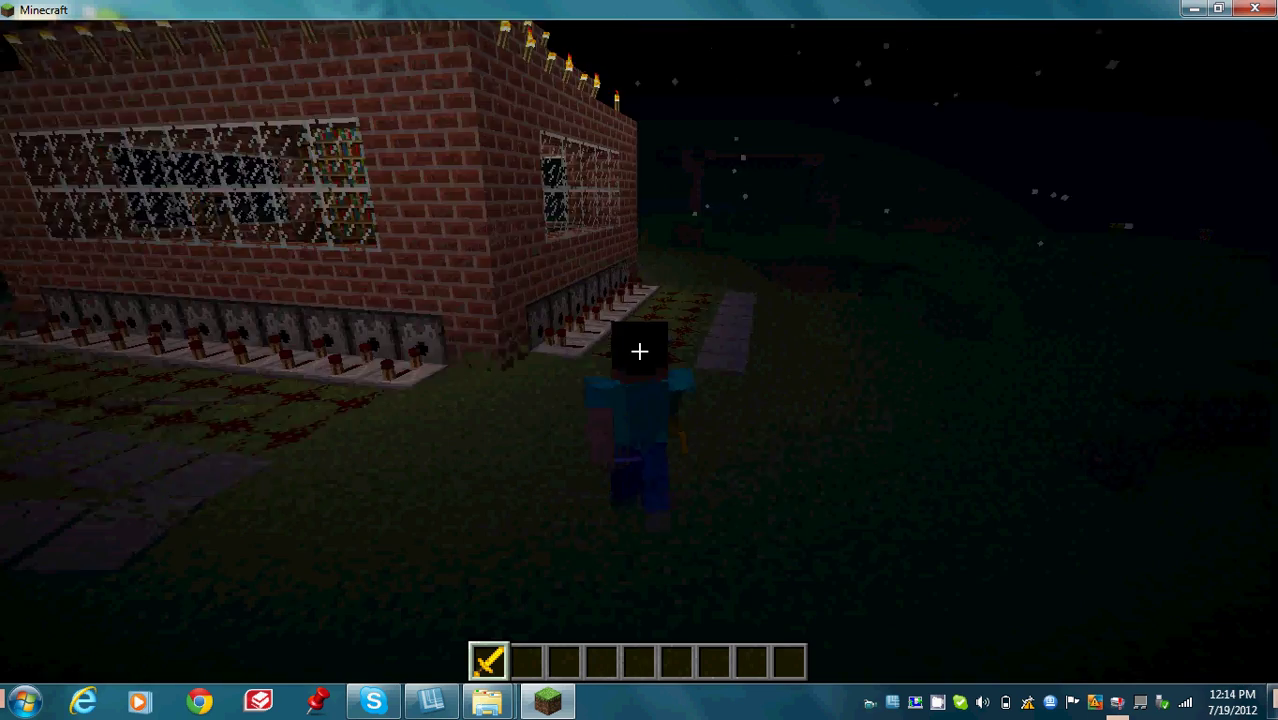
key("w")
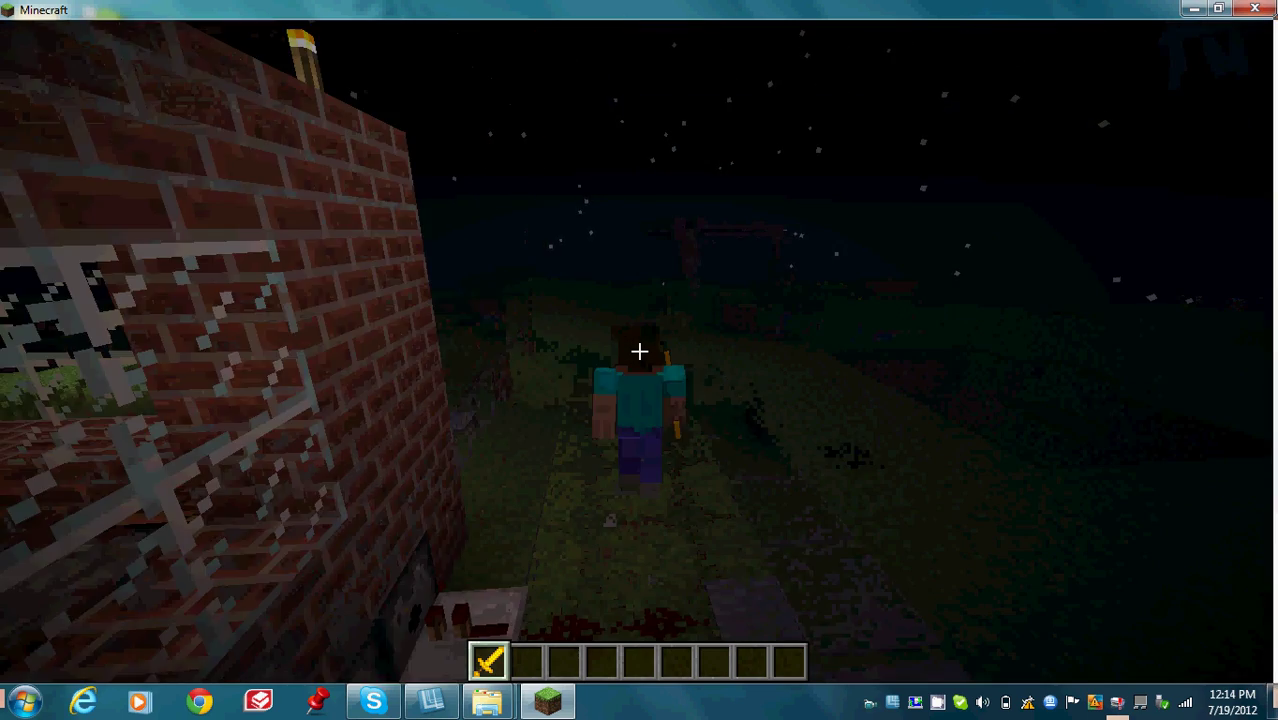
key("w")
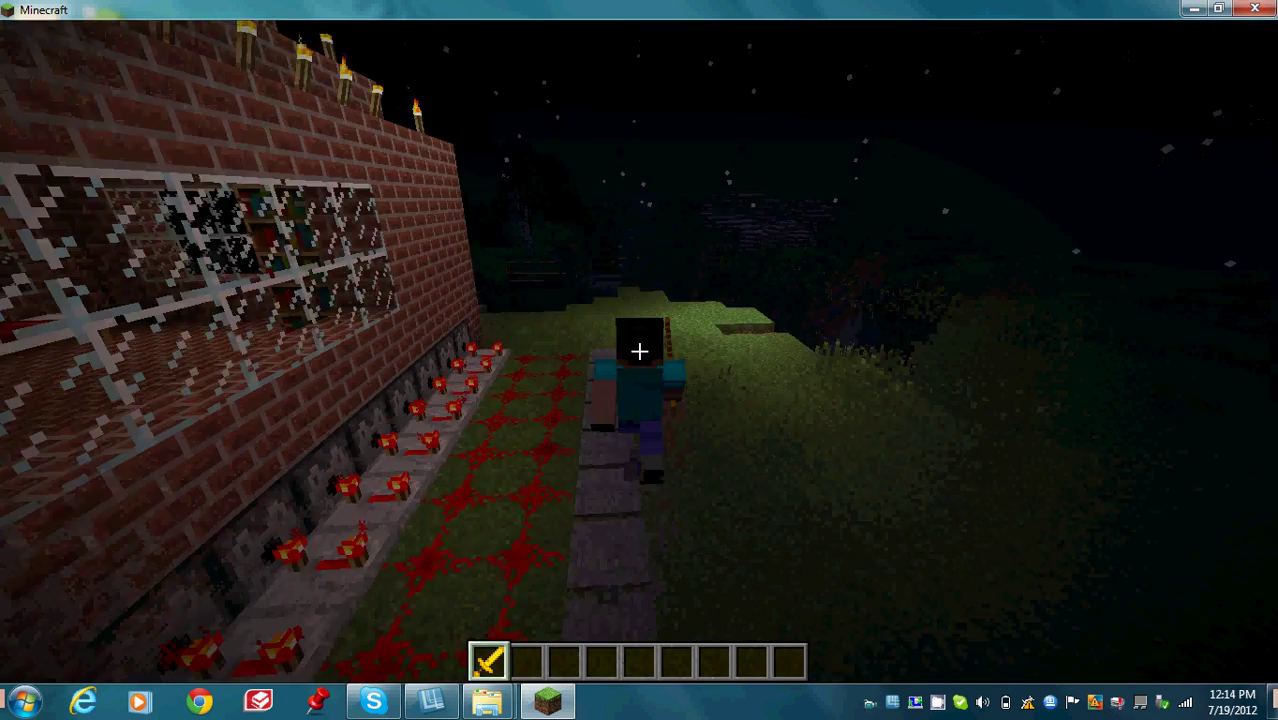
key("w")
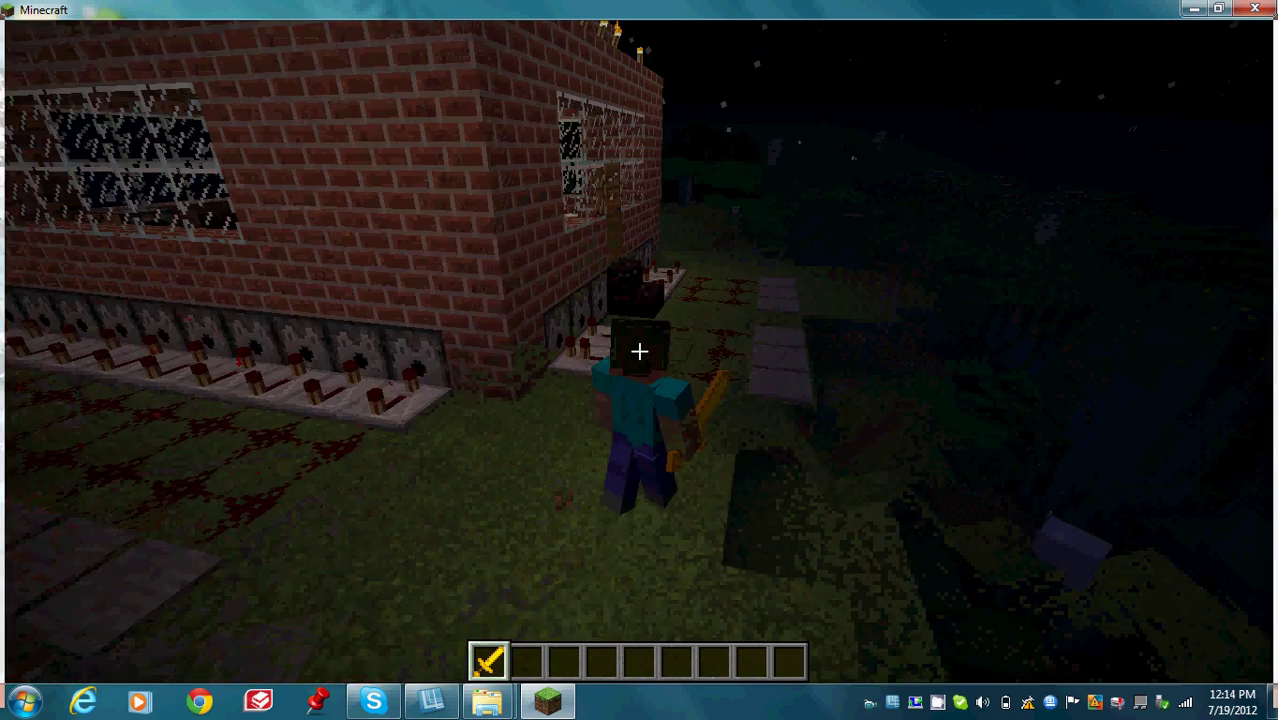
key("w")
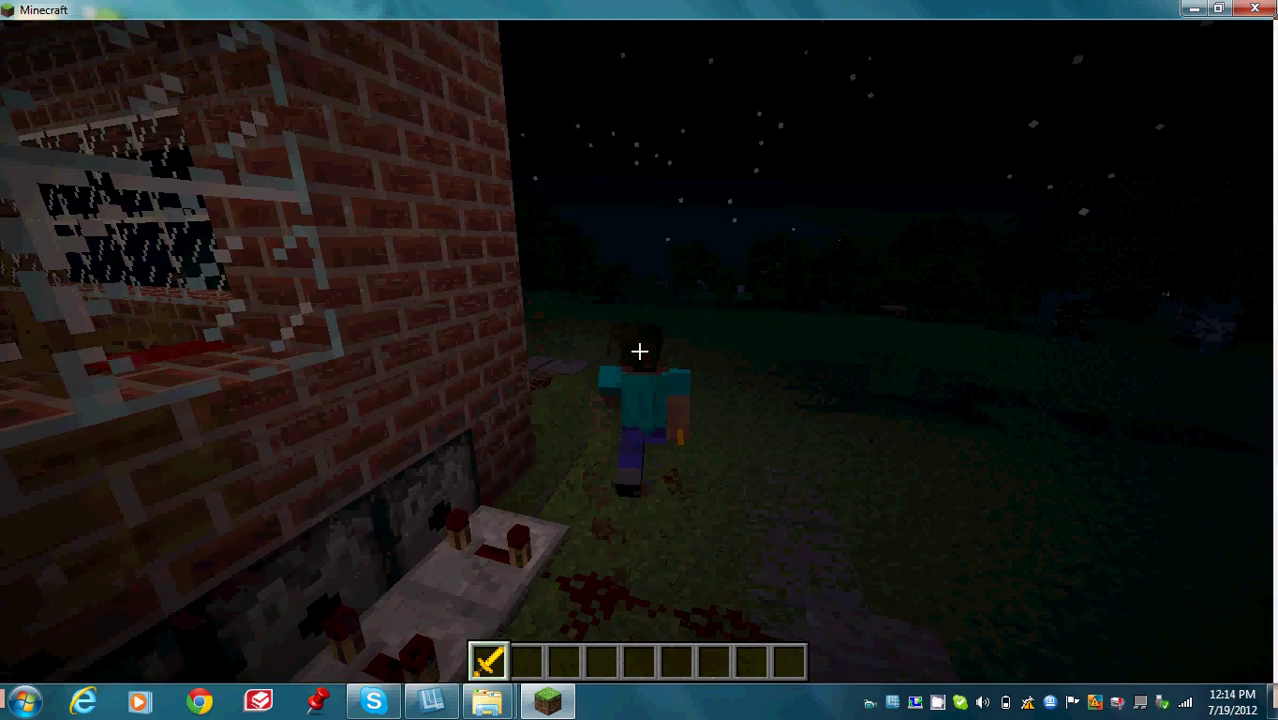
key("w")
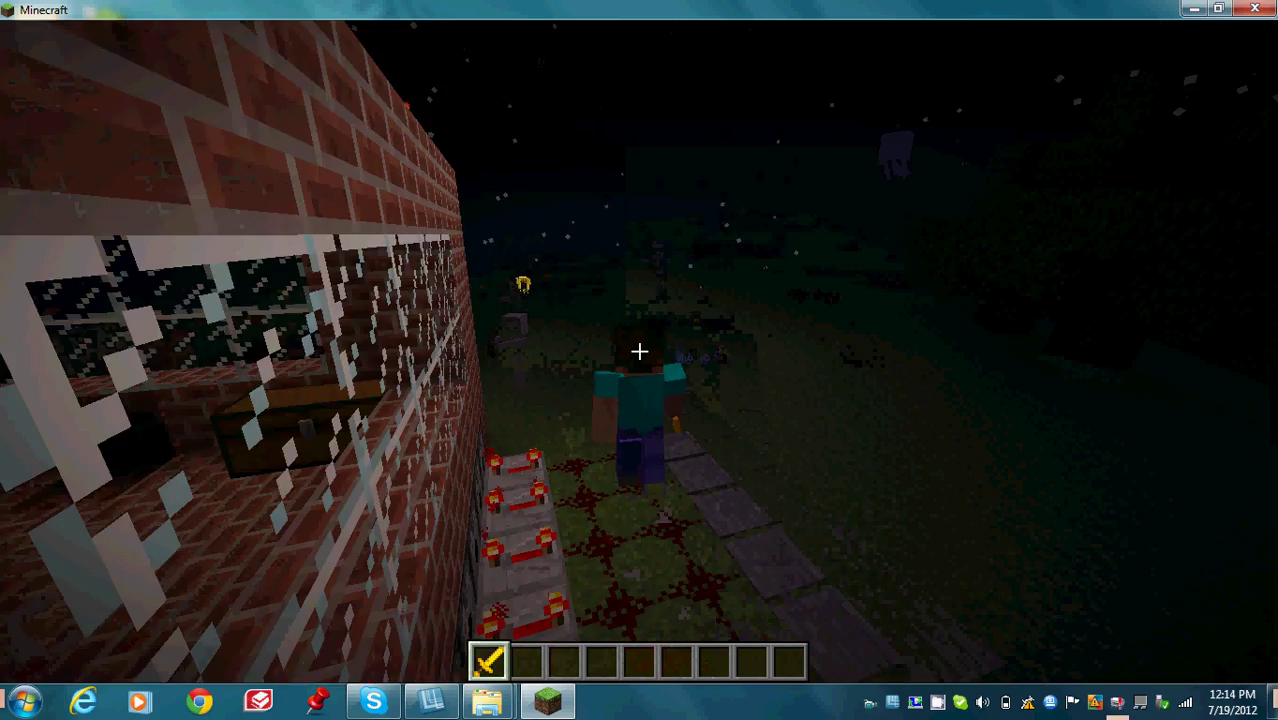
key("w")
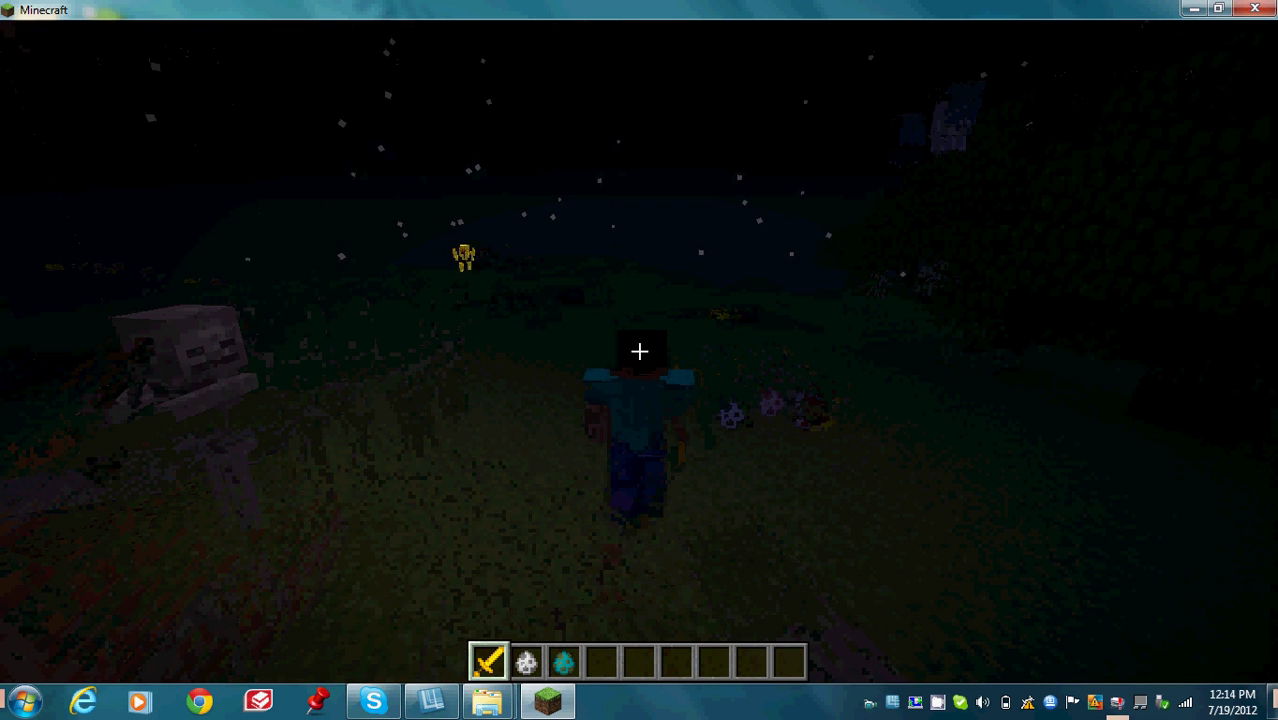
Step: Switch to first-person view and swing the Diamond Sword to examine its texture up close
key("F5")
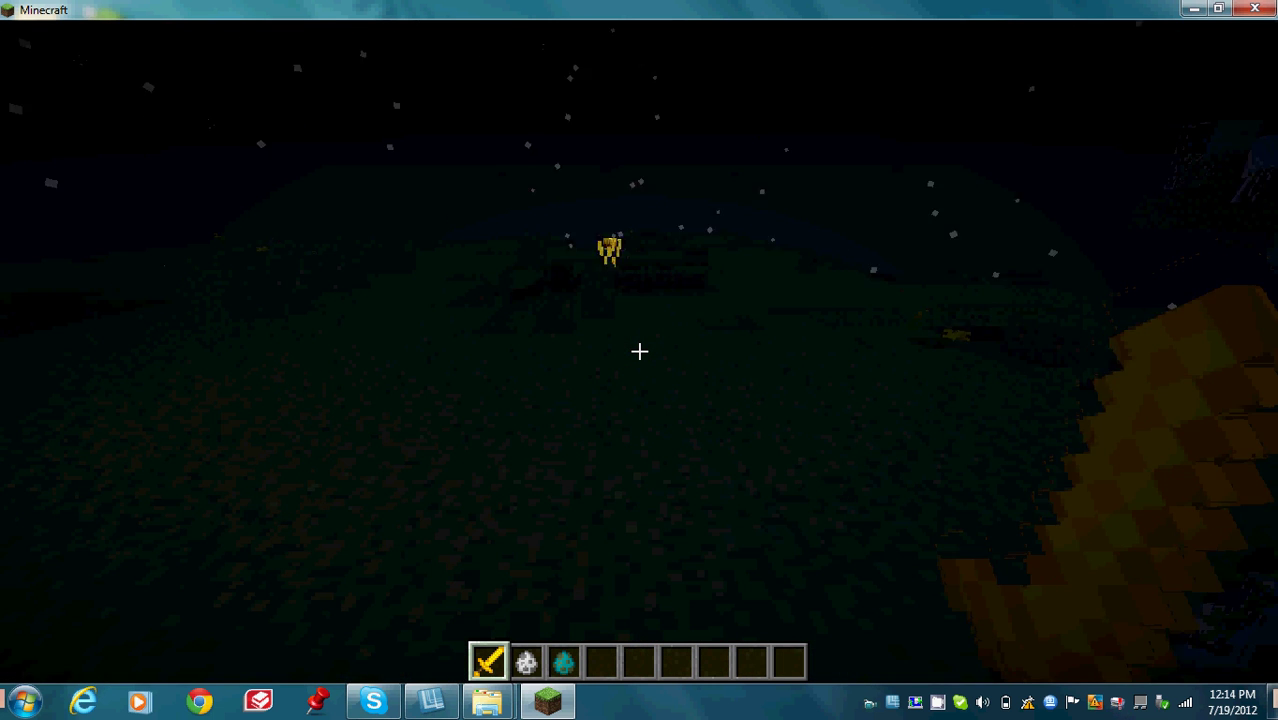
key("w")
left_click(640, 351)
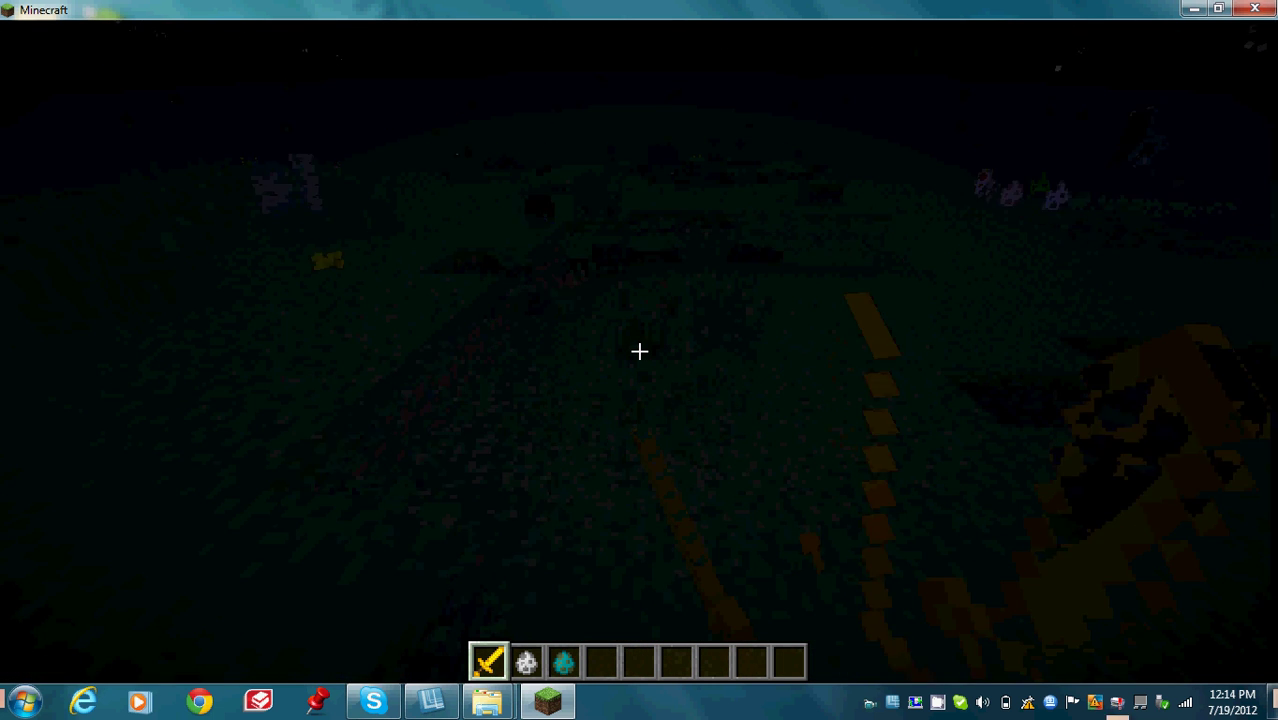
Step: Collect the dropped spawn eggs from the grass, walk along the brick building, and open the creative item list
key("w")
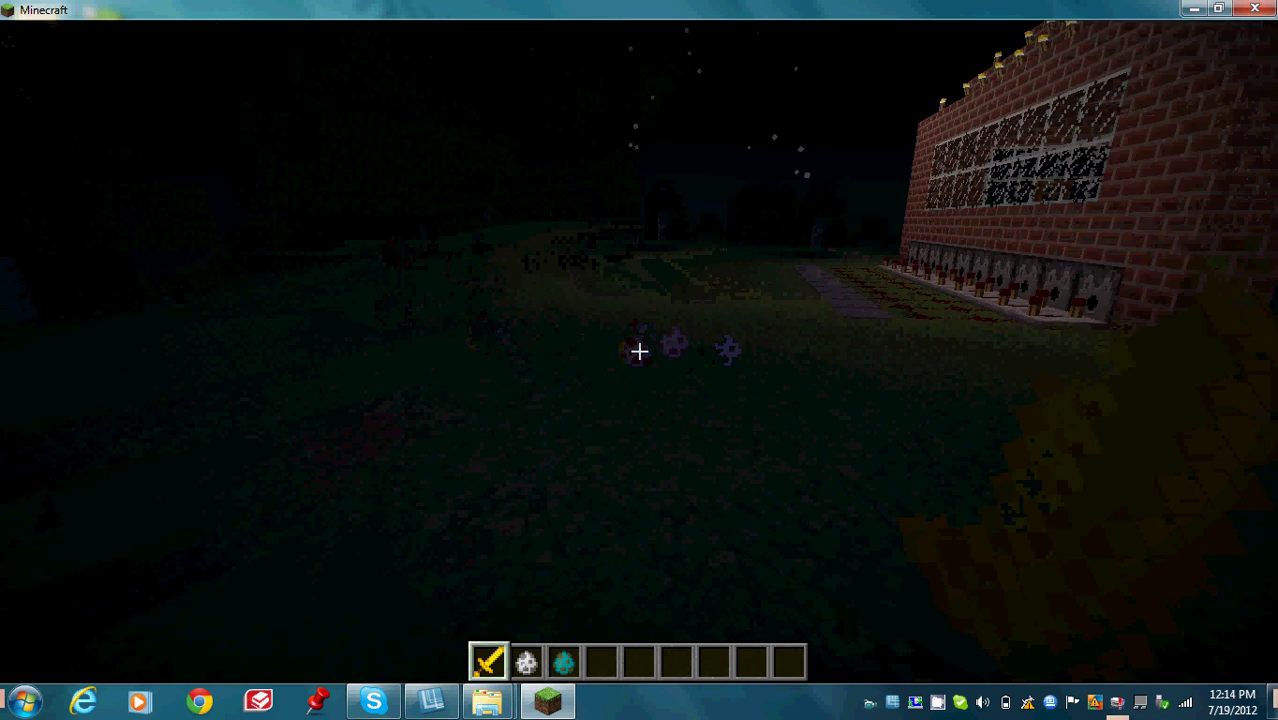
key("w")
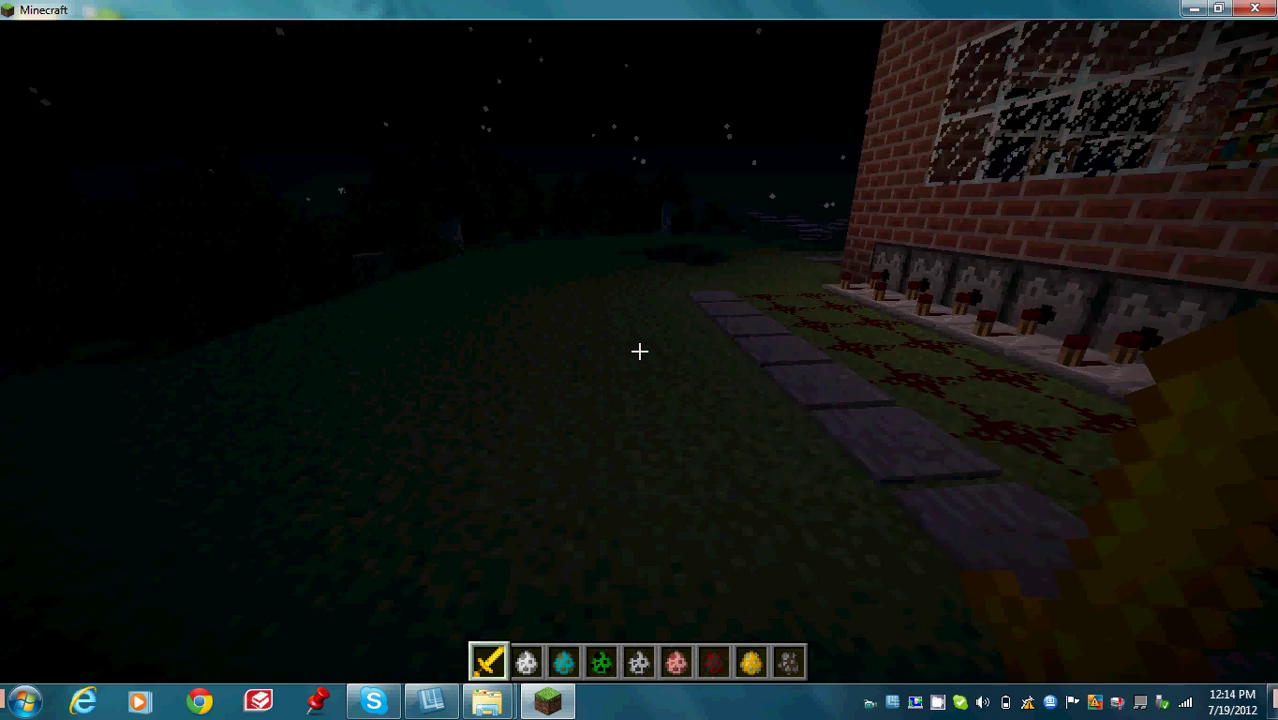
key("w")
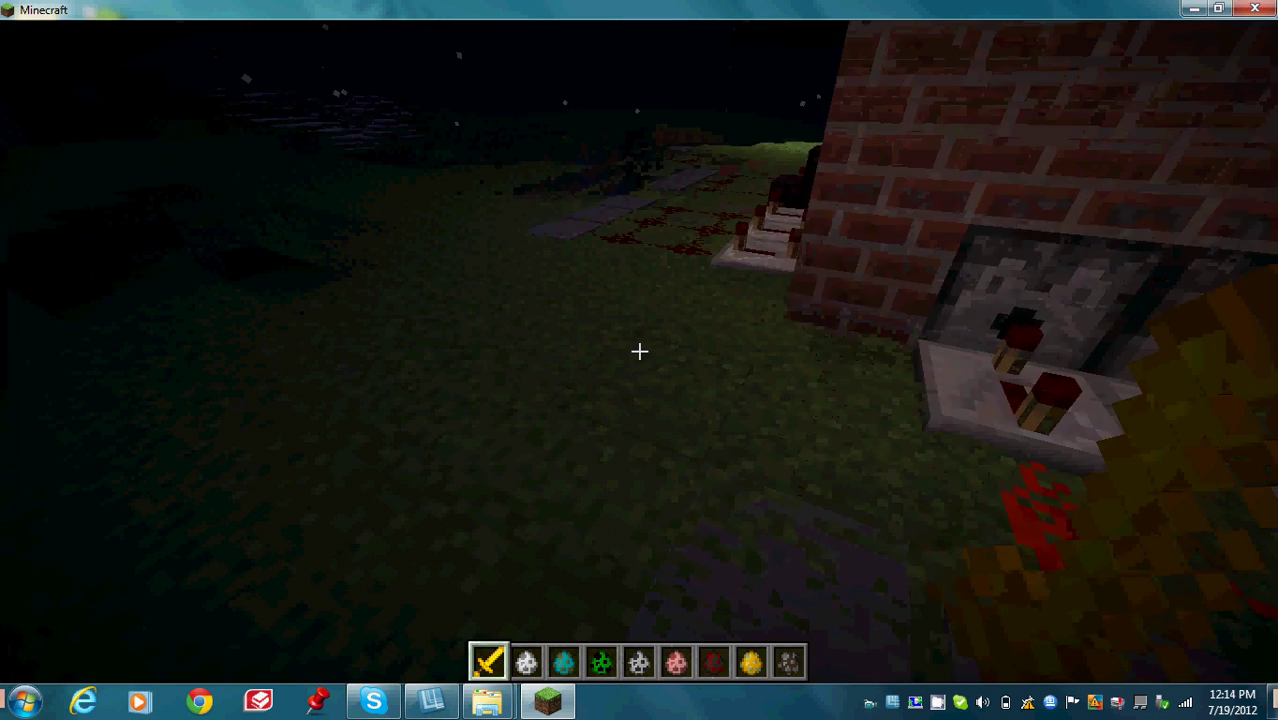
key("w")
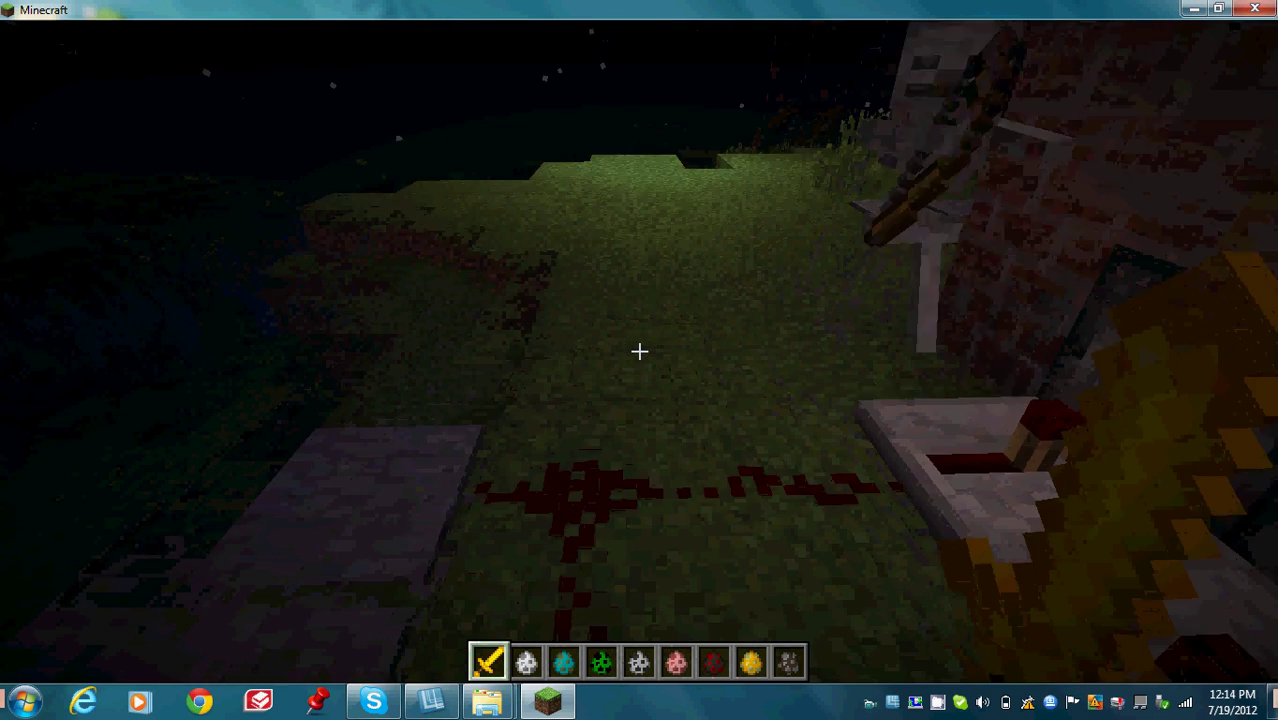
key("e")
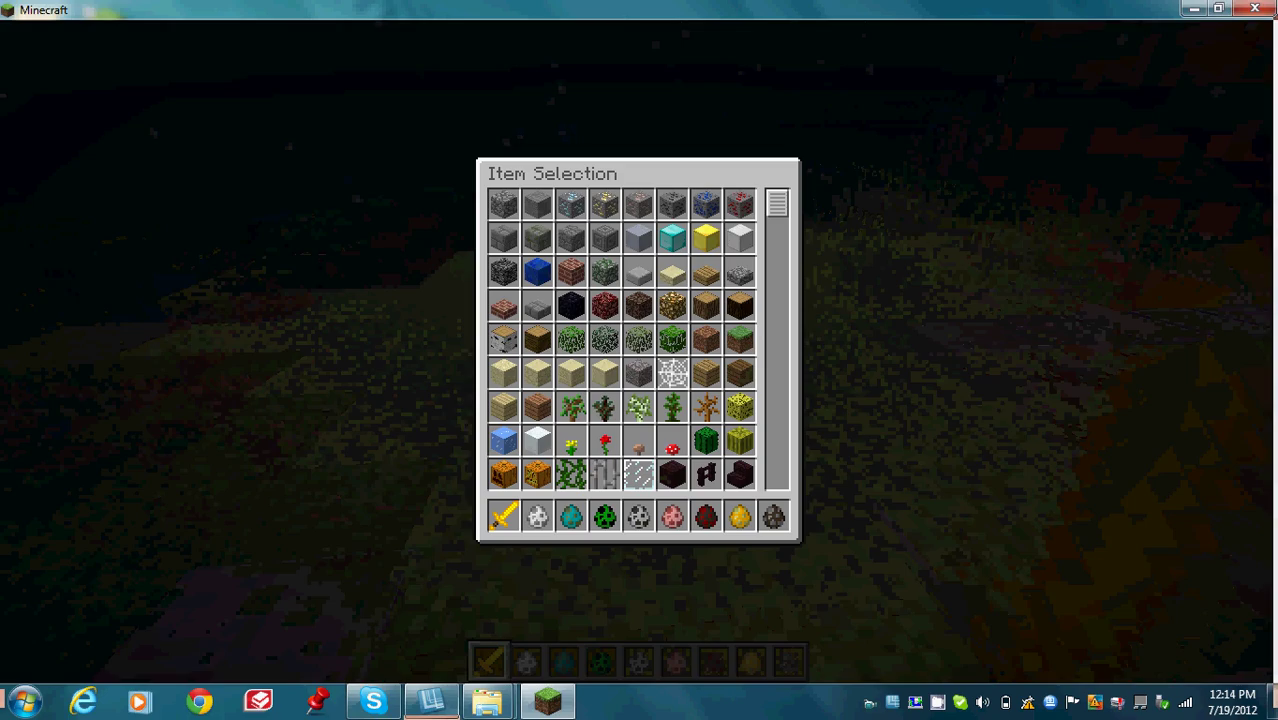